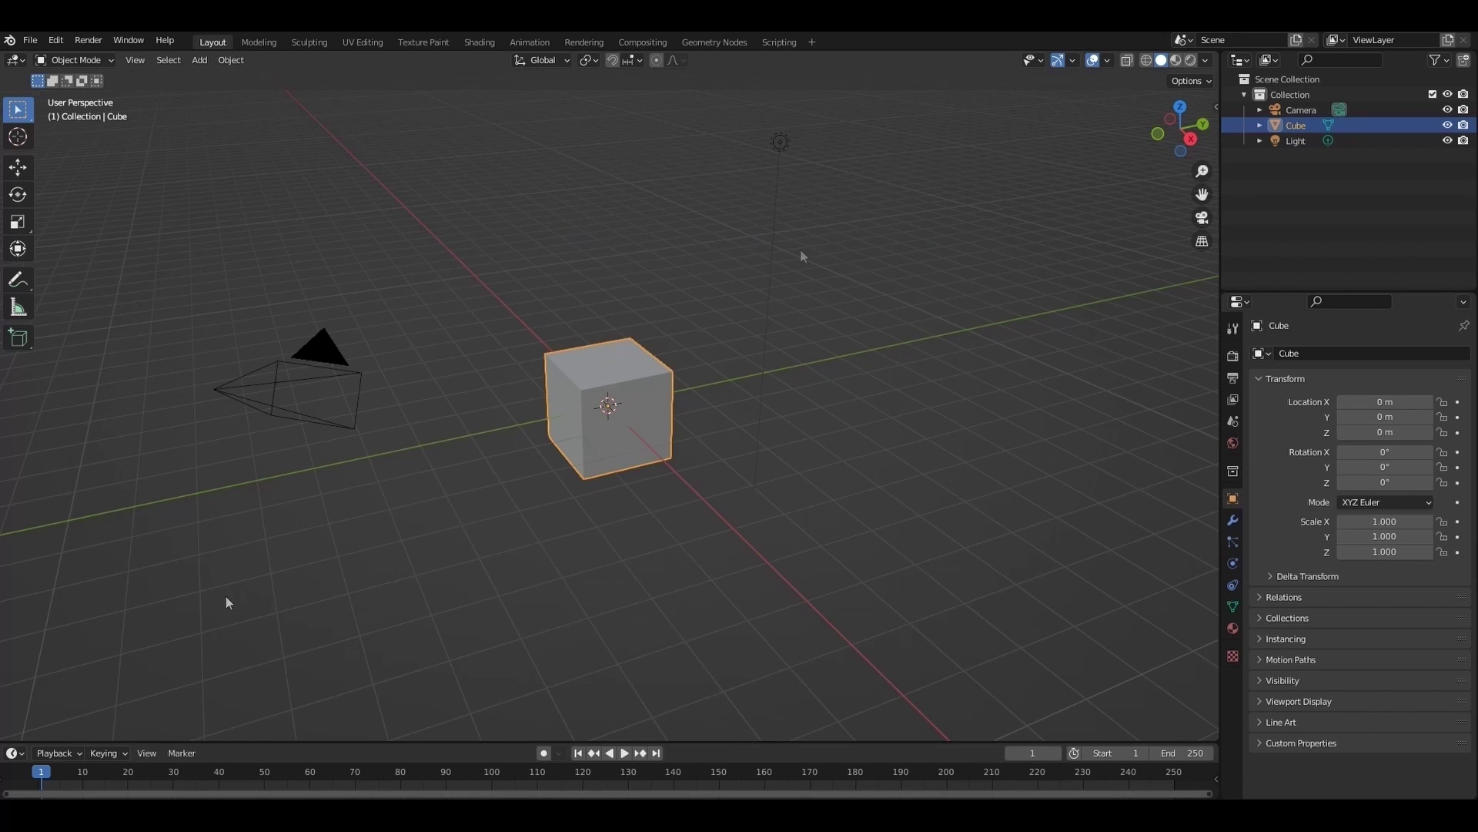
Delete all default objects, the camera, cube and light, from the scene
drag(1177, 126, 1202, 131)
key(a)
key(Delete)
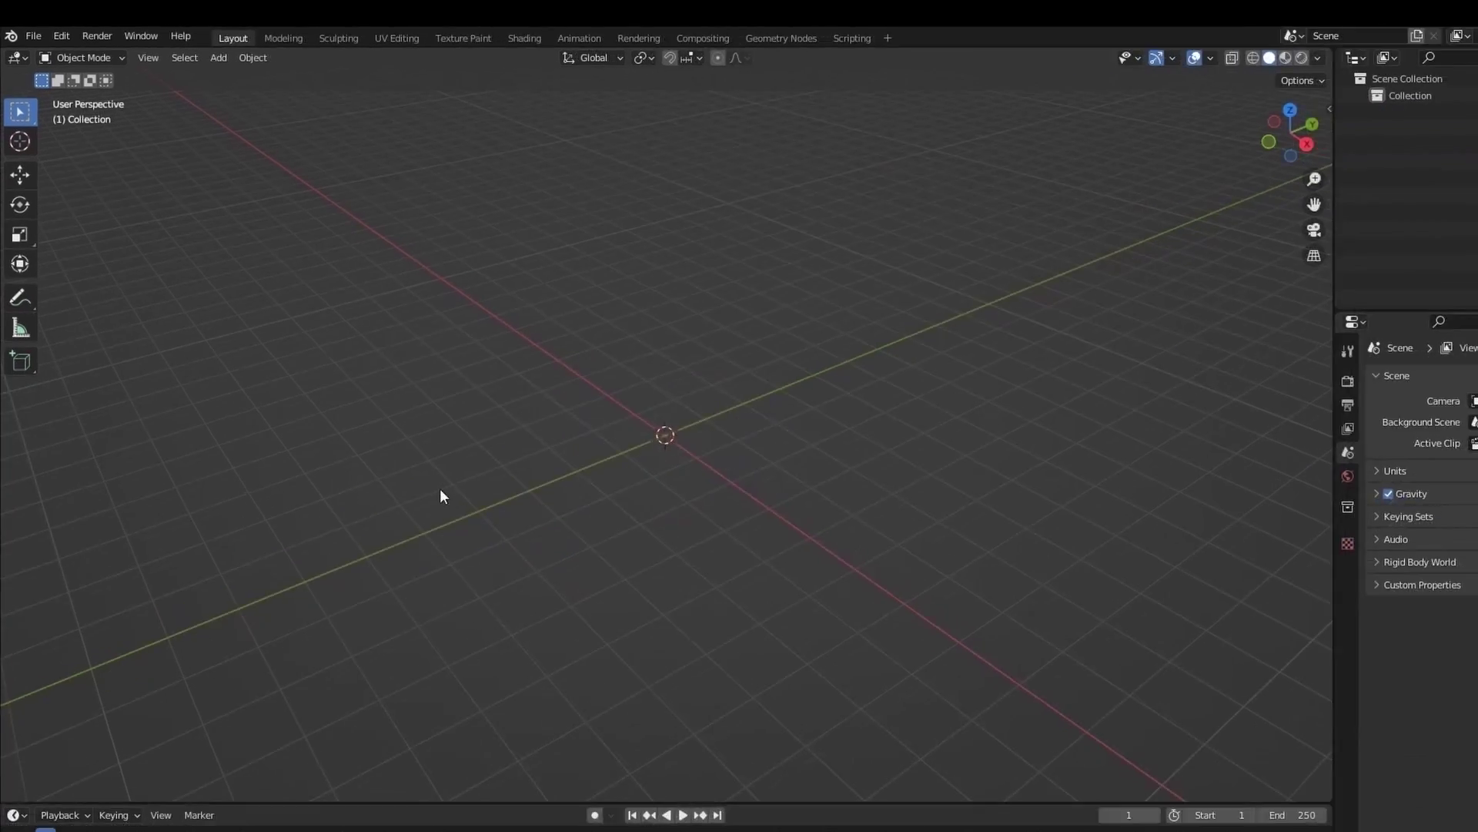
Search the add-ons in the preferences for "ext" to check that Add Mesh: Extra Objects is enabled
click(34, 36)
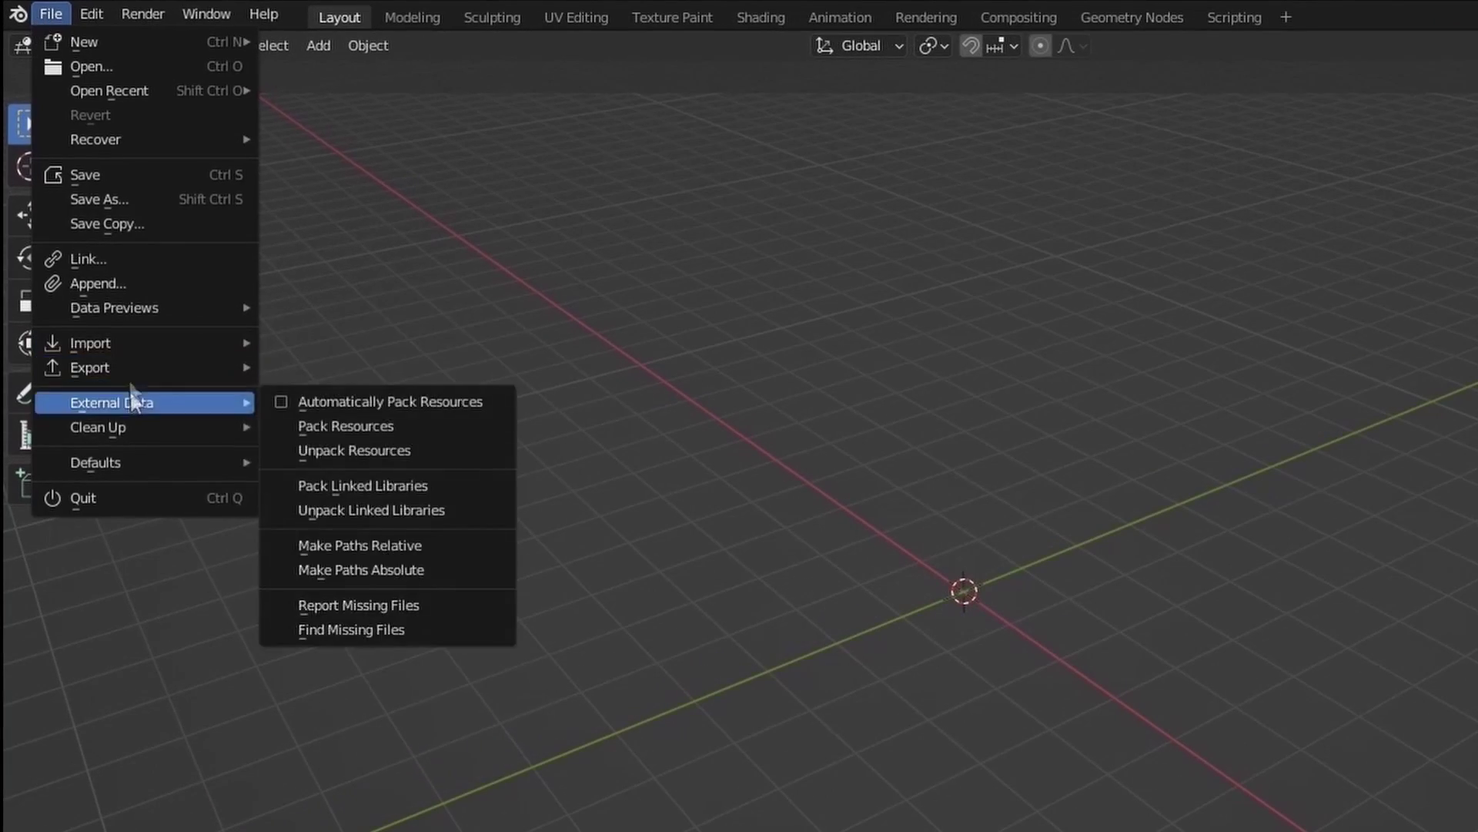
mouse_move(91, 13)
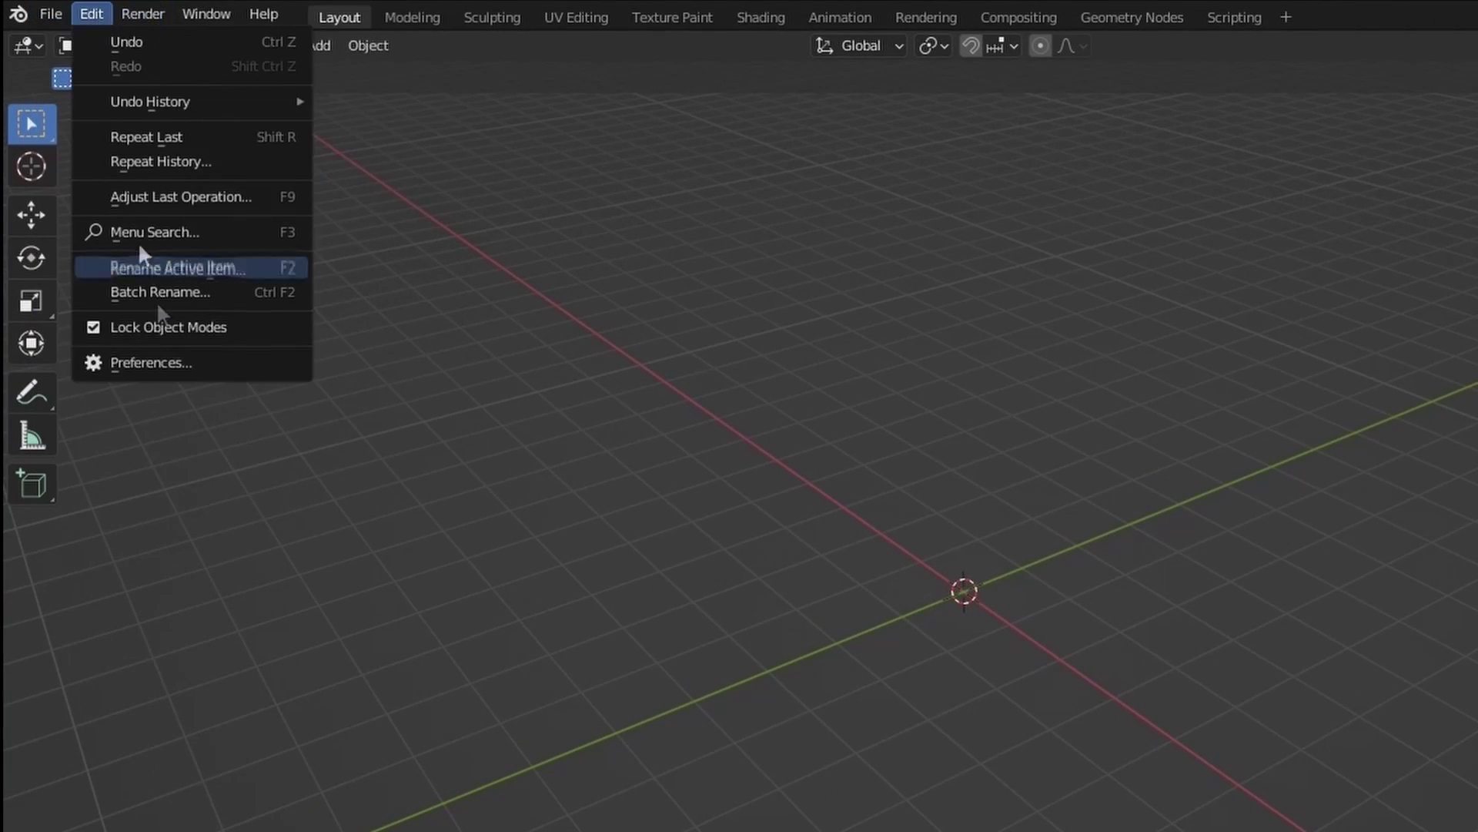
click(164, 370)
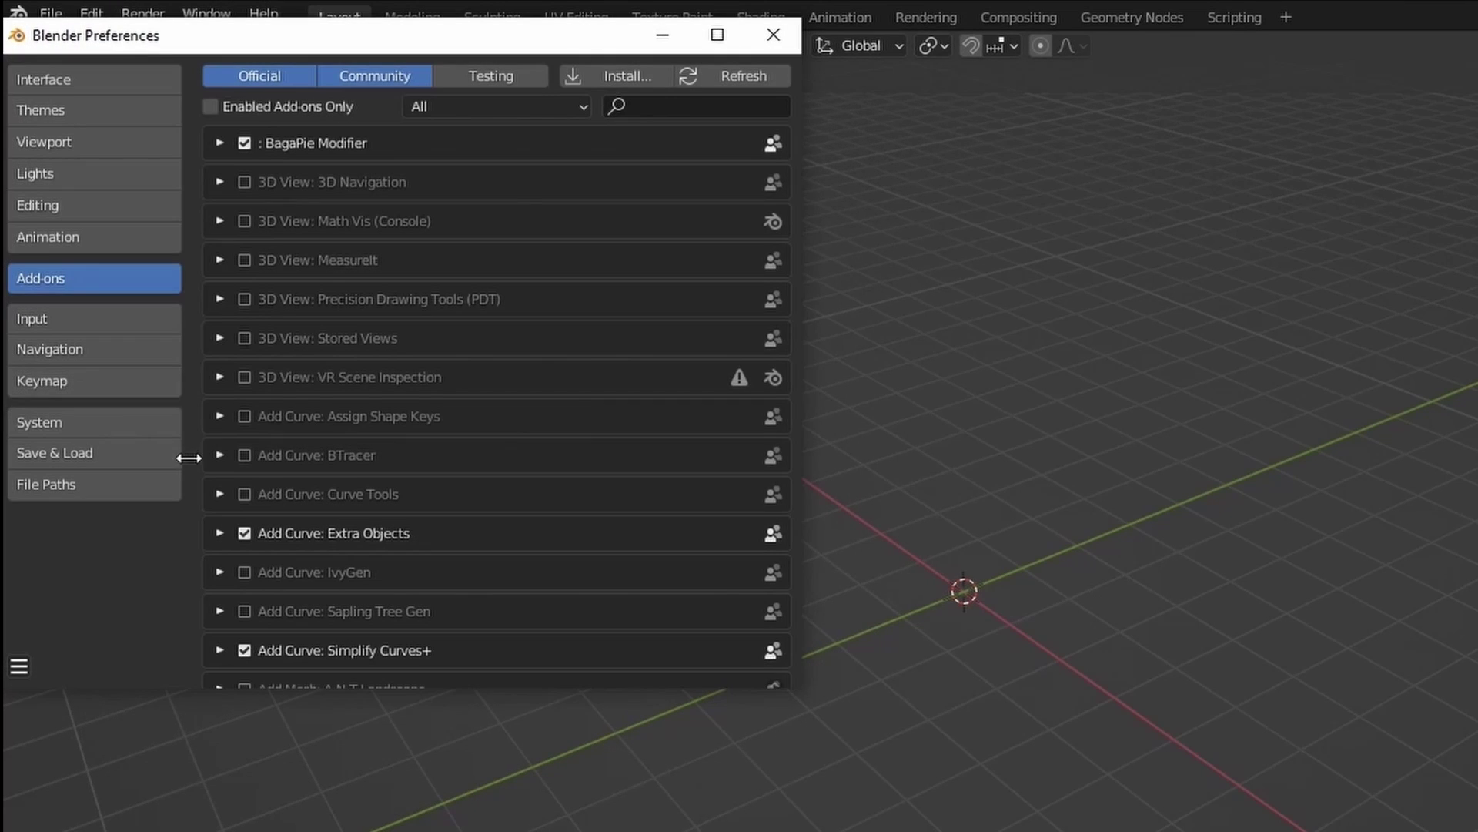
click(653, 105)
text(ext)
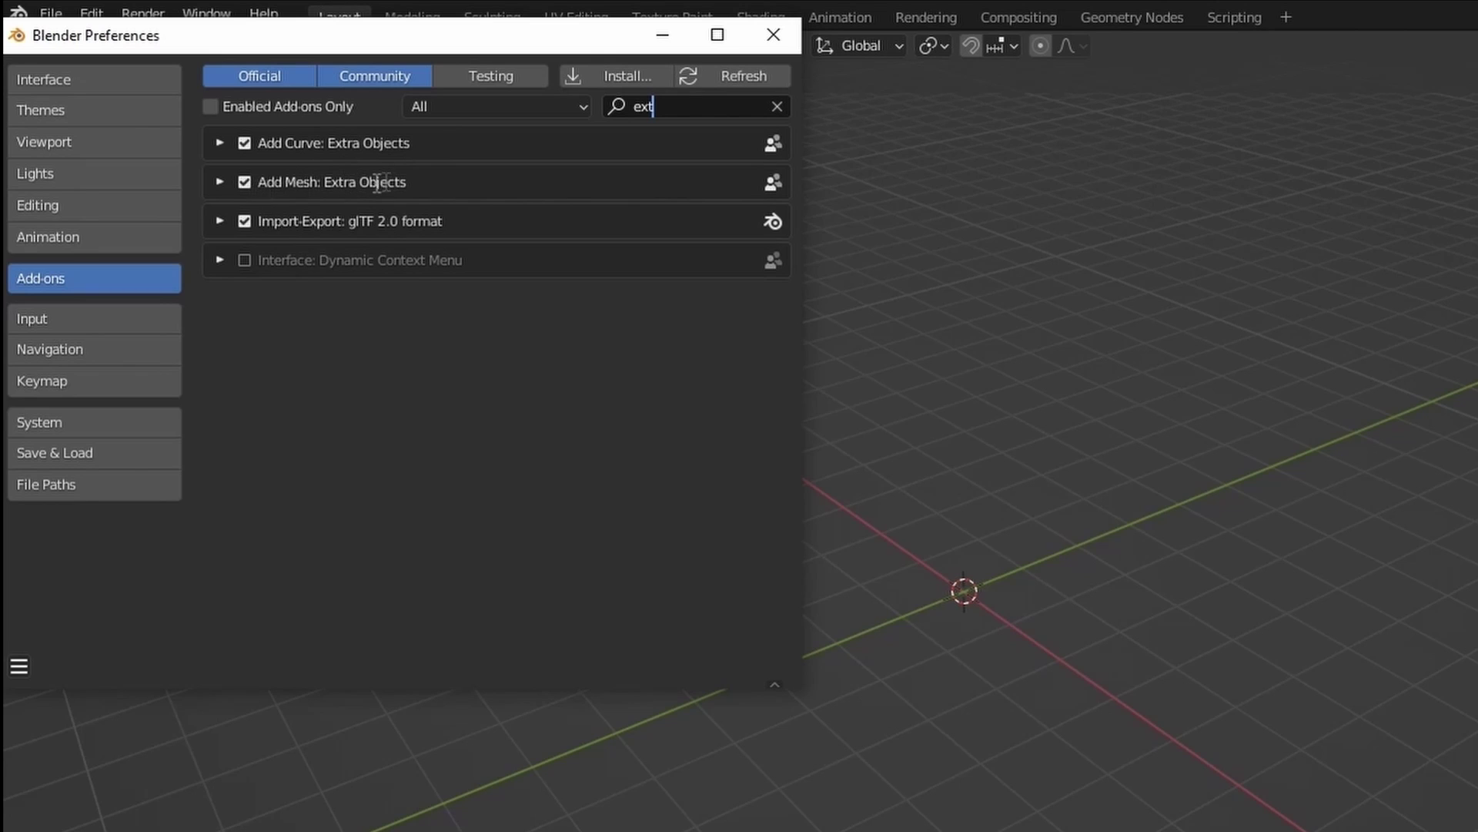
click(774, 34)
Add a single vertex mesh at the world origin
key(shift+a)
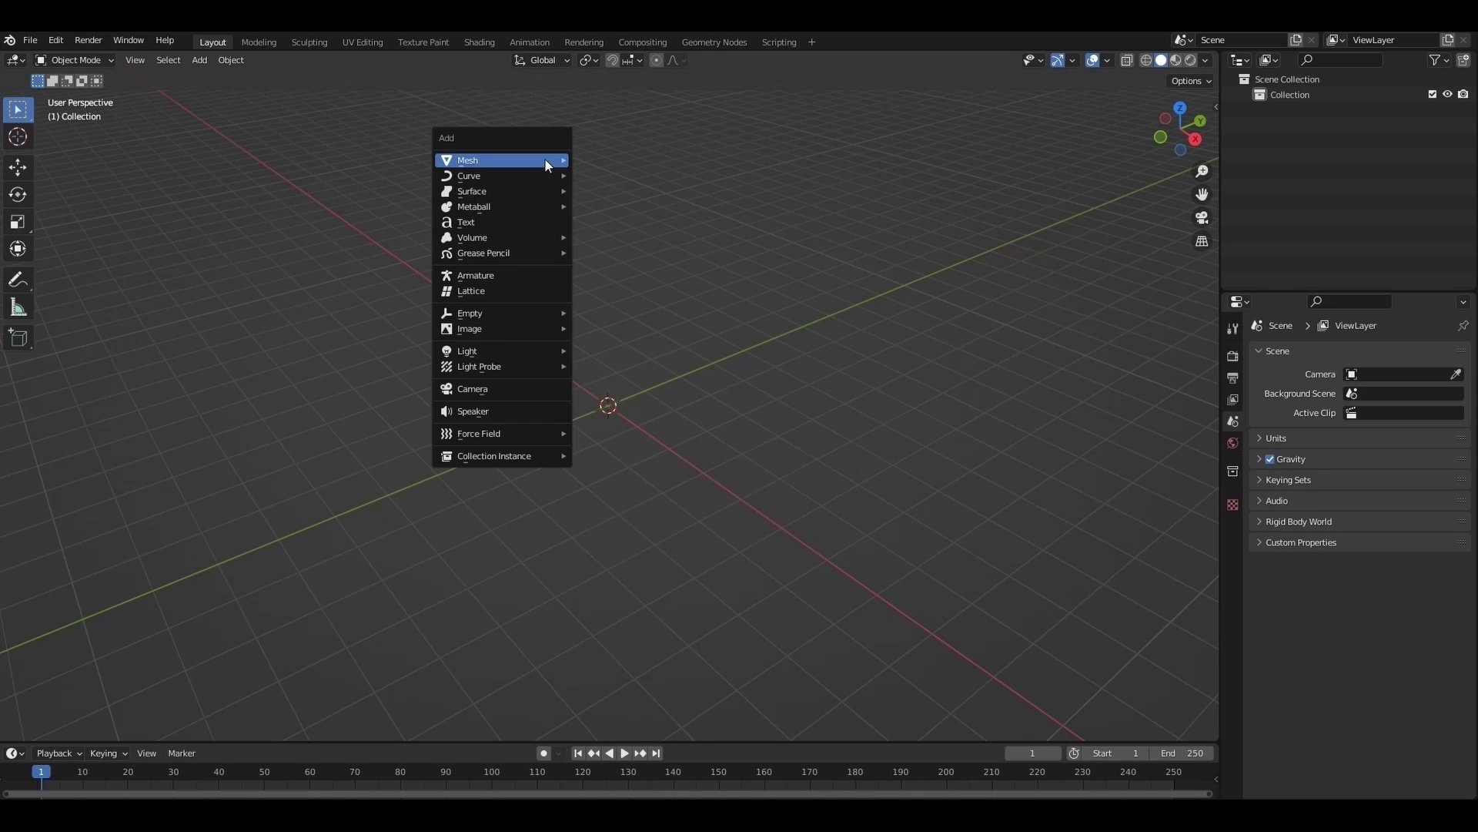
mouse_move(865, 203)
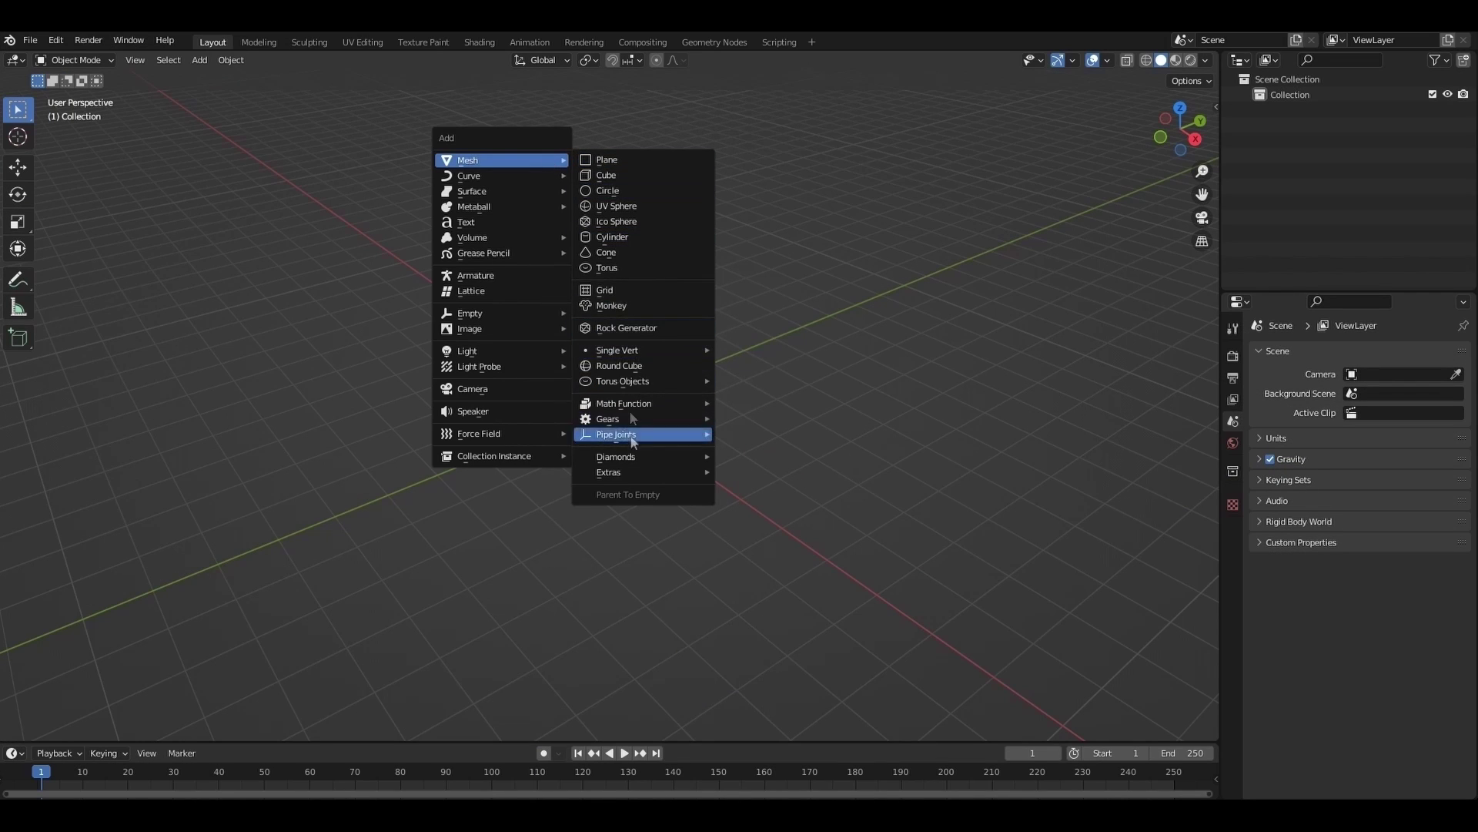
mouse_move(640, 349)
click(793, 355)
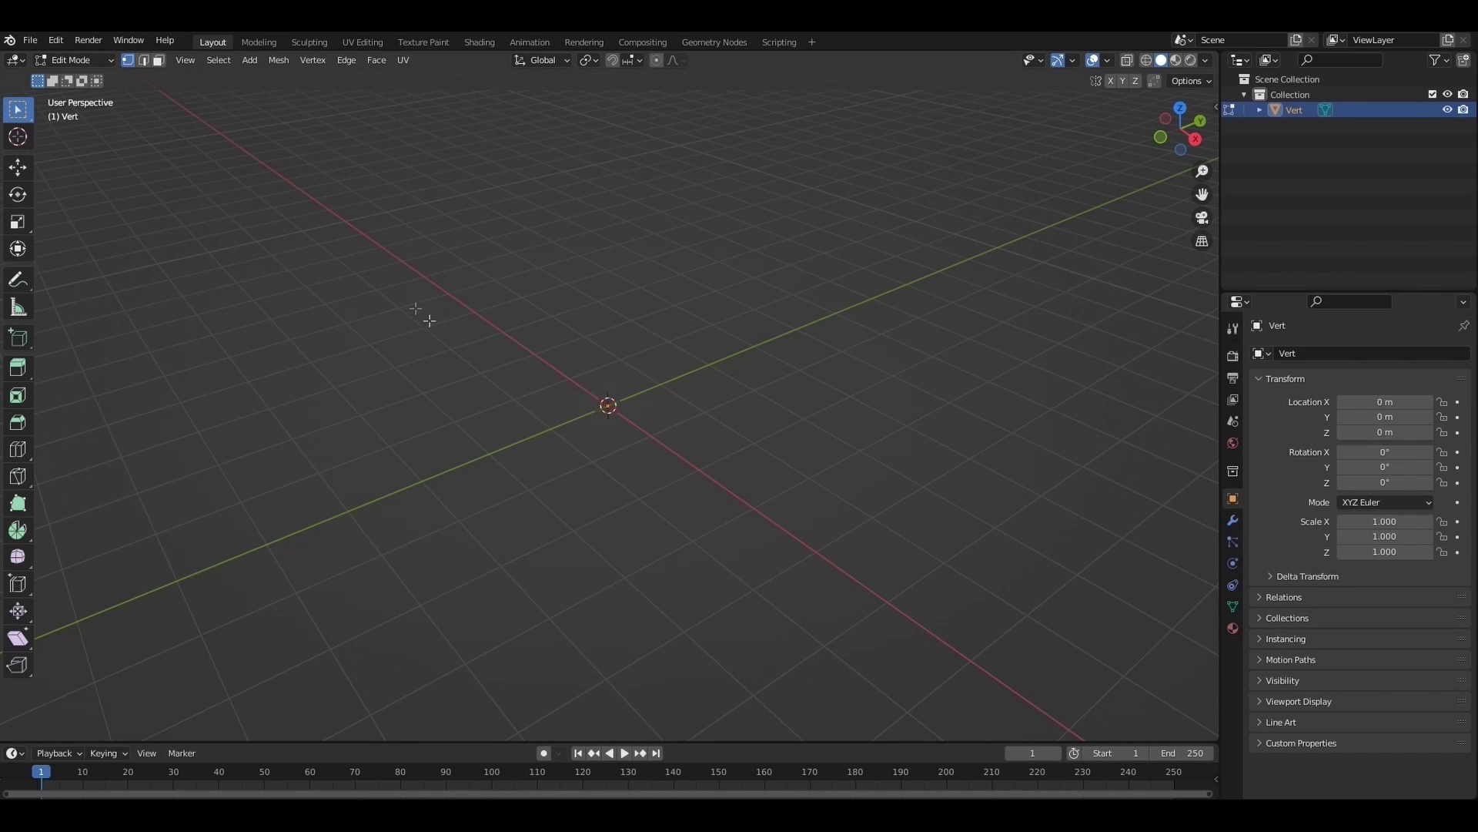
Extrude the vertex upward into a vertical edge as a trial
key(g)
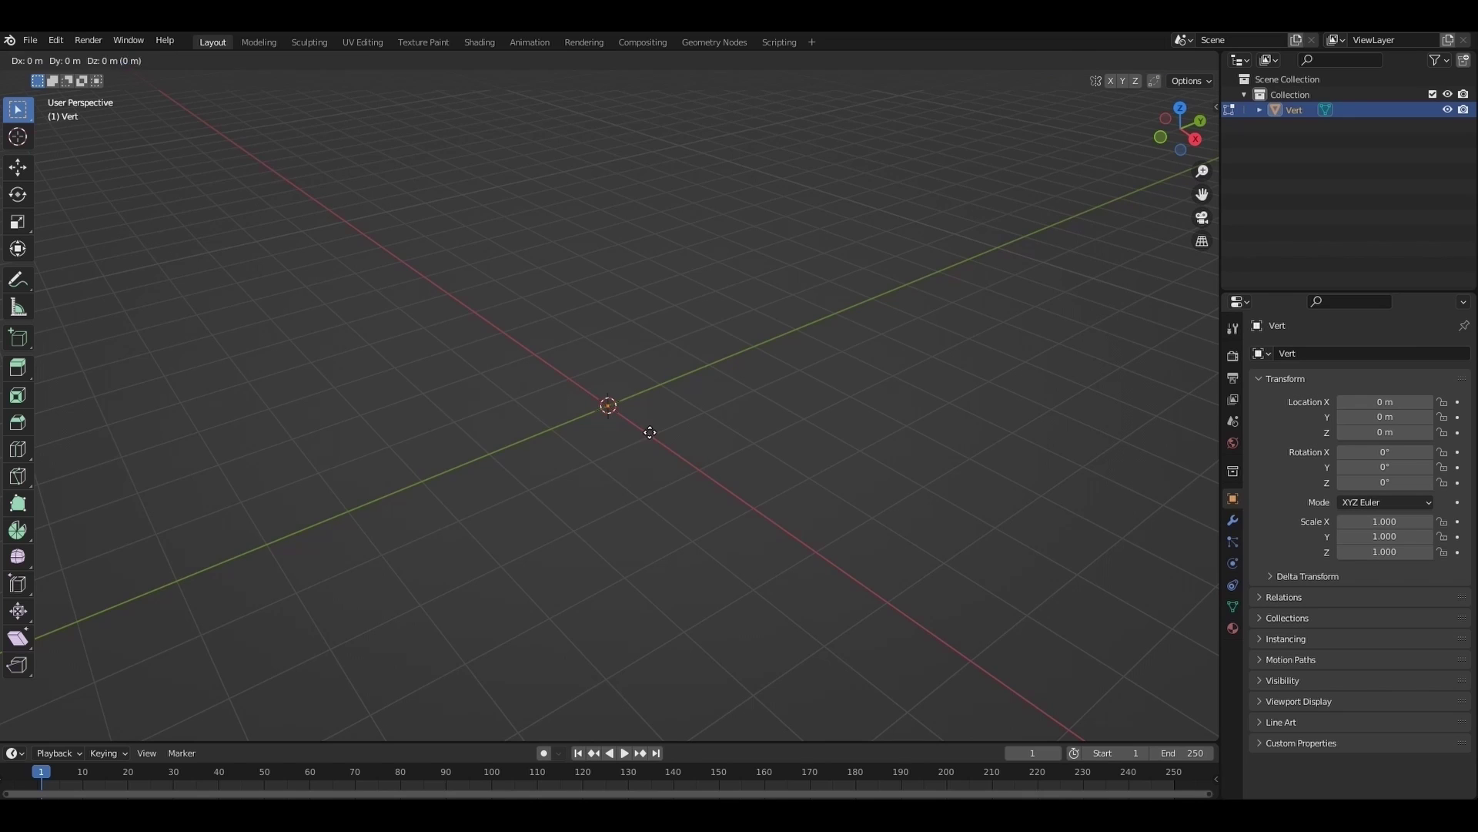
click(649, 280)
key(Tab)
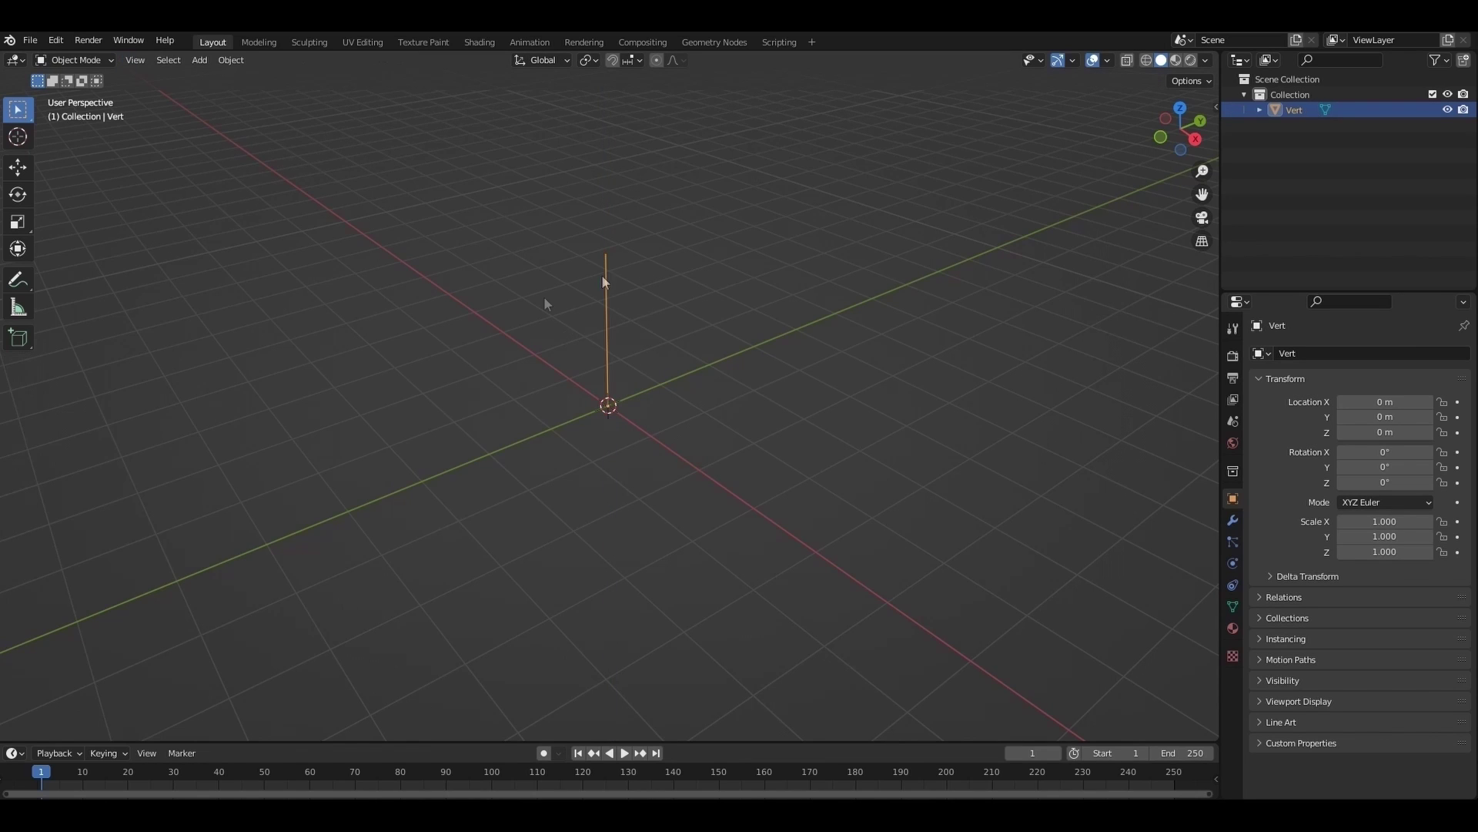
key(Tab)
key(alt+a)
Extrude the origin vertex repeatedly in top view into a jagged open base outline of eight connected edges
key(KP_7)
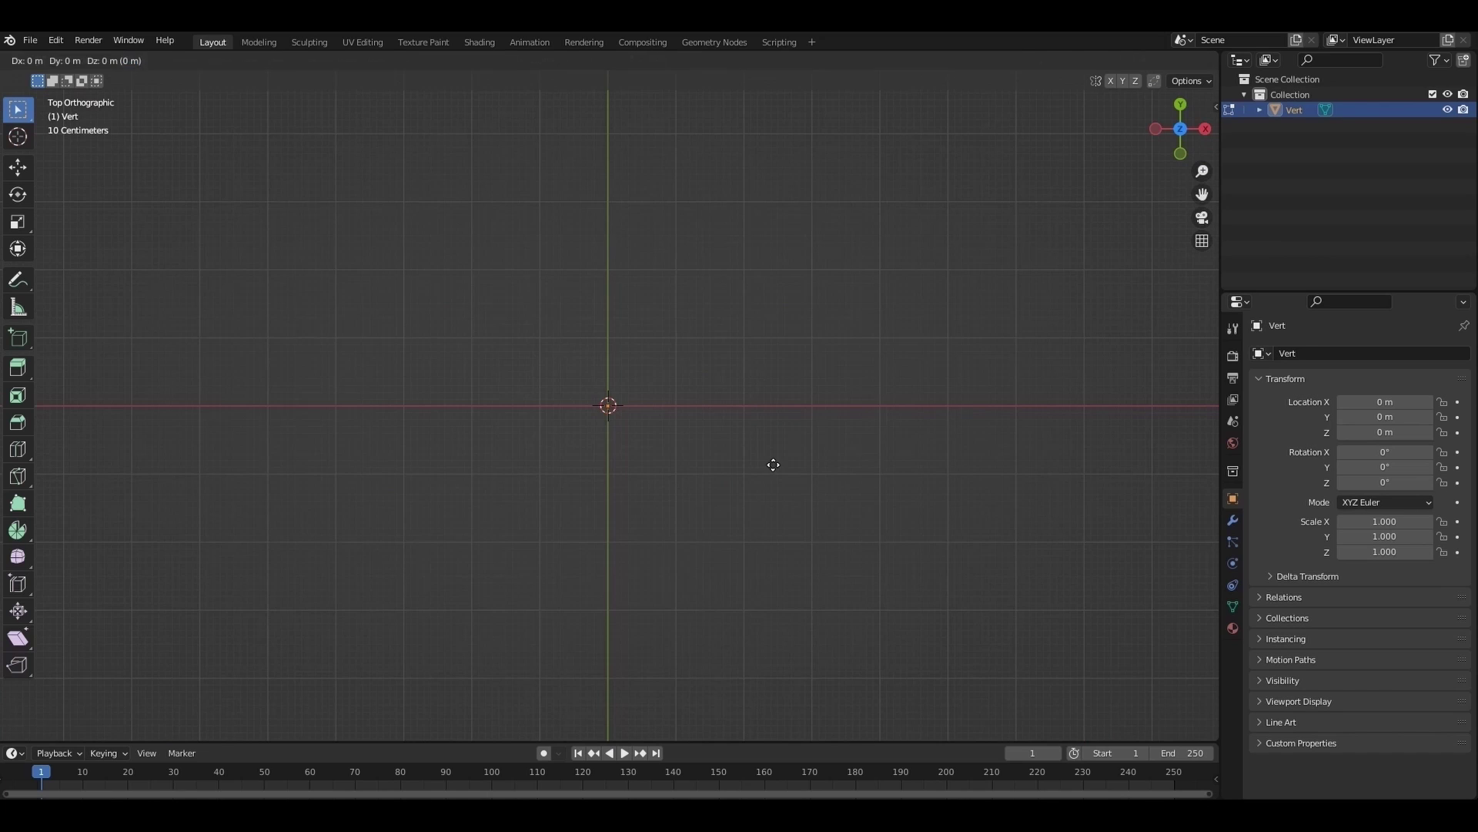
shift+middle_drag(773, 463, 703, 505)
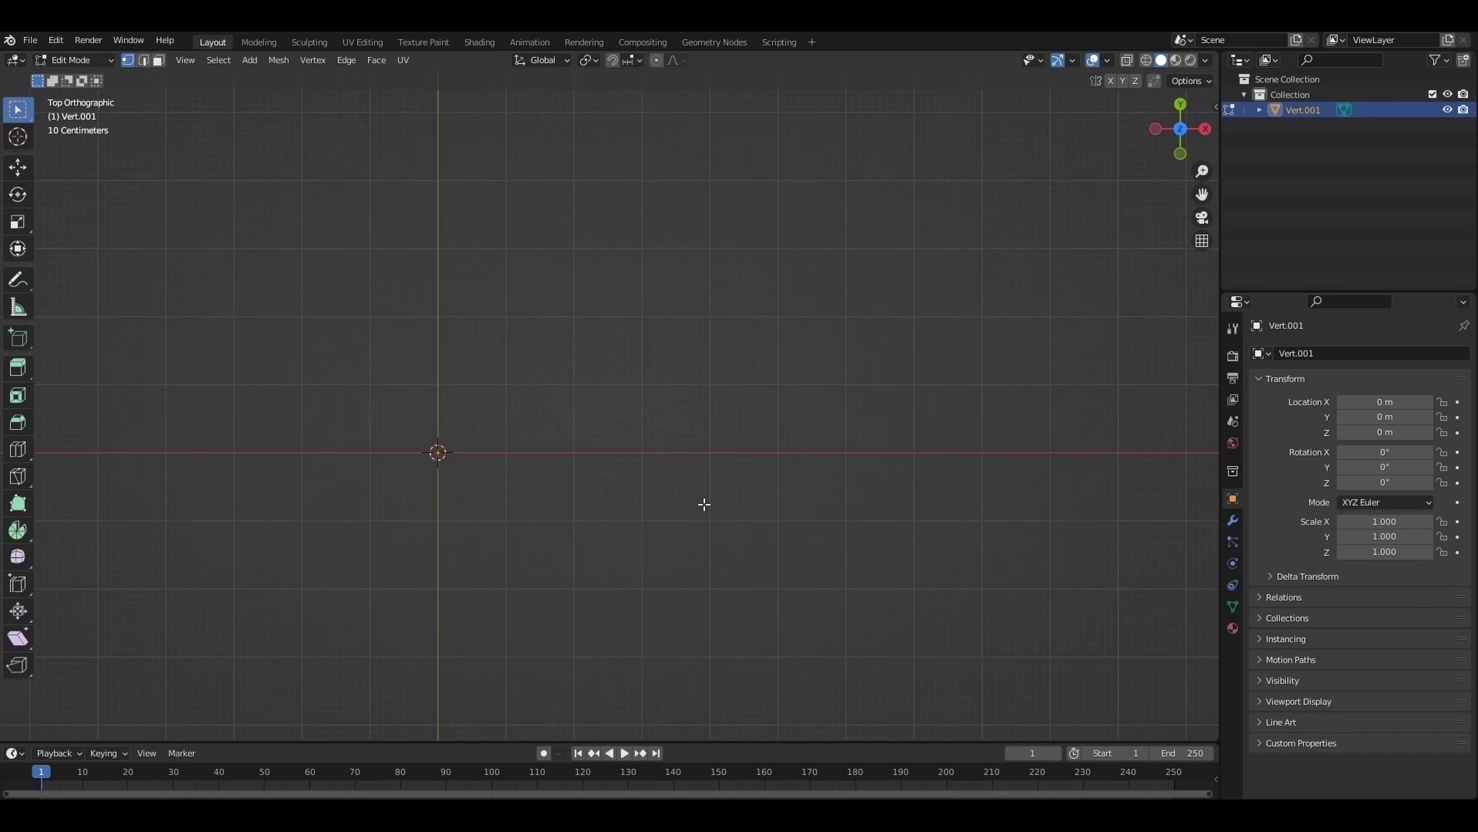
key(e)
click(813, 339)
key(e)
click(1046, 277)
key(e)
click(1158, 397)
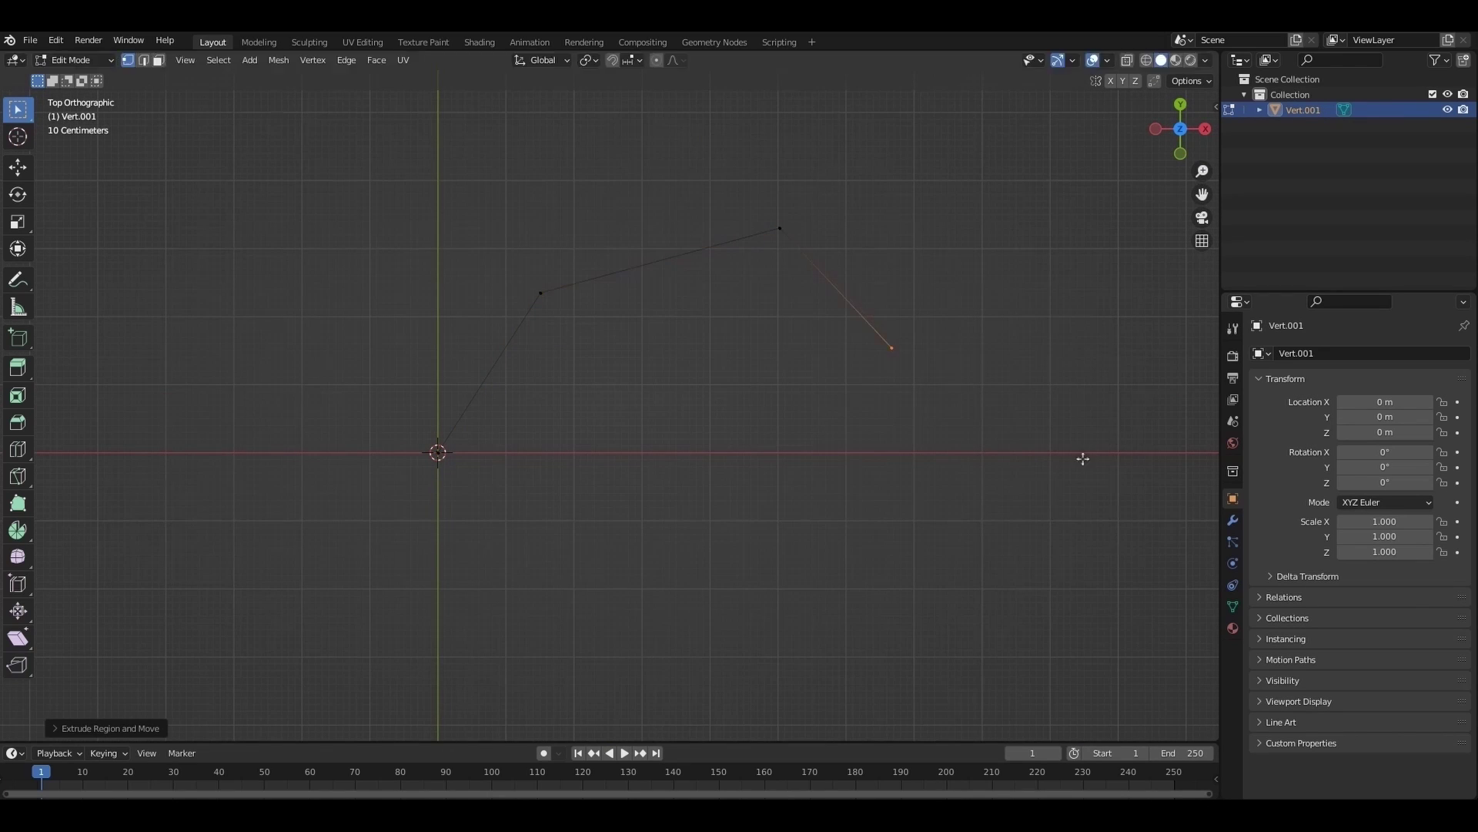
key(e)
click(1042, 529)
key(e)
scroll(1155, 412, down, 2)
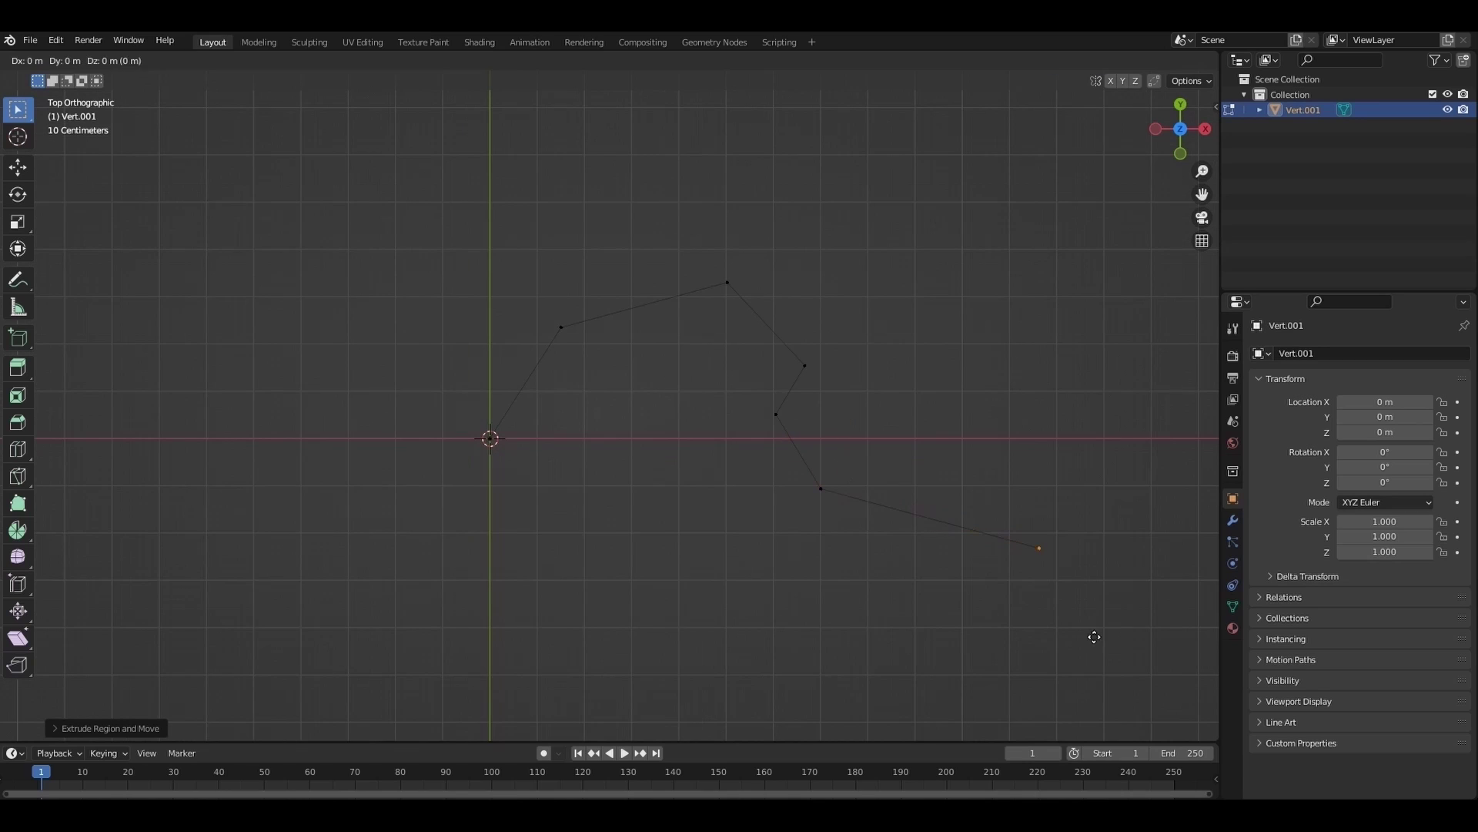
click(631, 705)
key(e)
click(630, 572)
key(e)
click(552, 531)
Close the base outline with an edge between its last vertex and the starting vertex at the origin
shift+drag(470, 417, 583, 475)
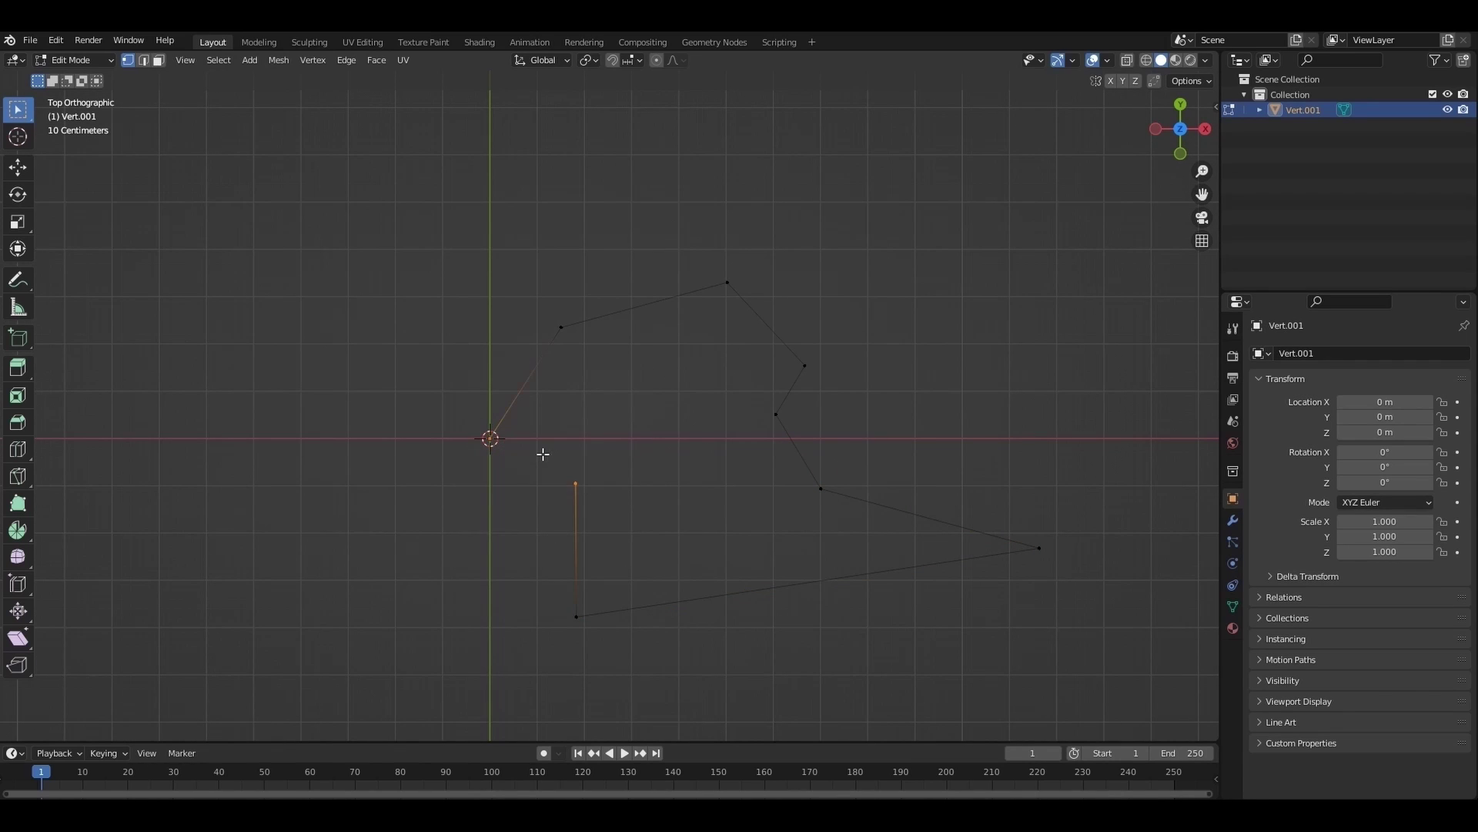
key(Tab)
drag(1180, 131, 1138, 108)
key(Tab)
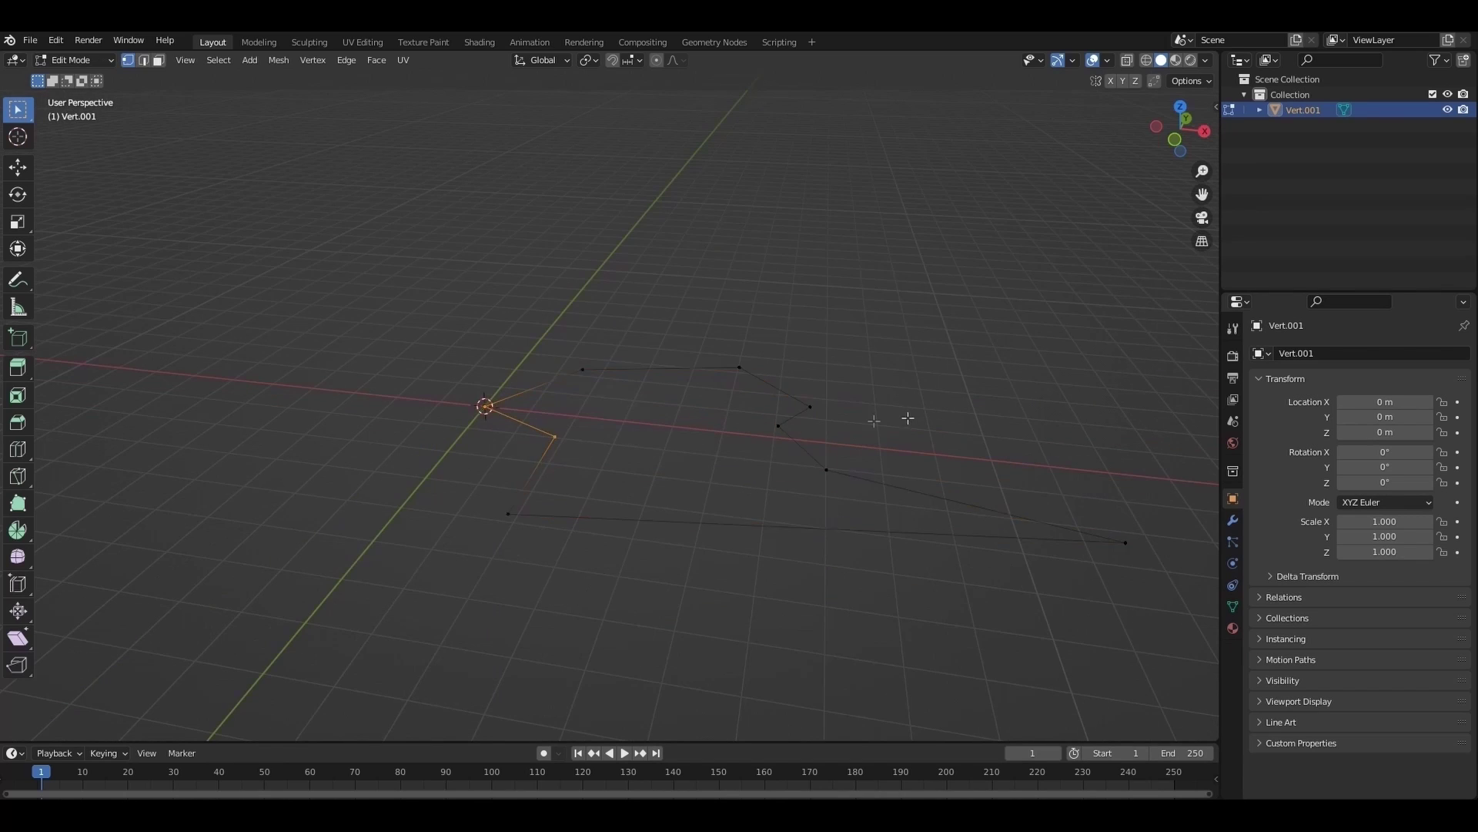
Extrude the whole base outline upward along Z and scale its upper edge inward to form the mountain's lowest tier
key(a)
key(KP_1)
key(e)
key(z)
click(868, 417)
key(s)
click(889, 422)
Extrude a second tier upward along Z and scale its upper edge inward
key(e)
key(z)
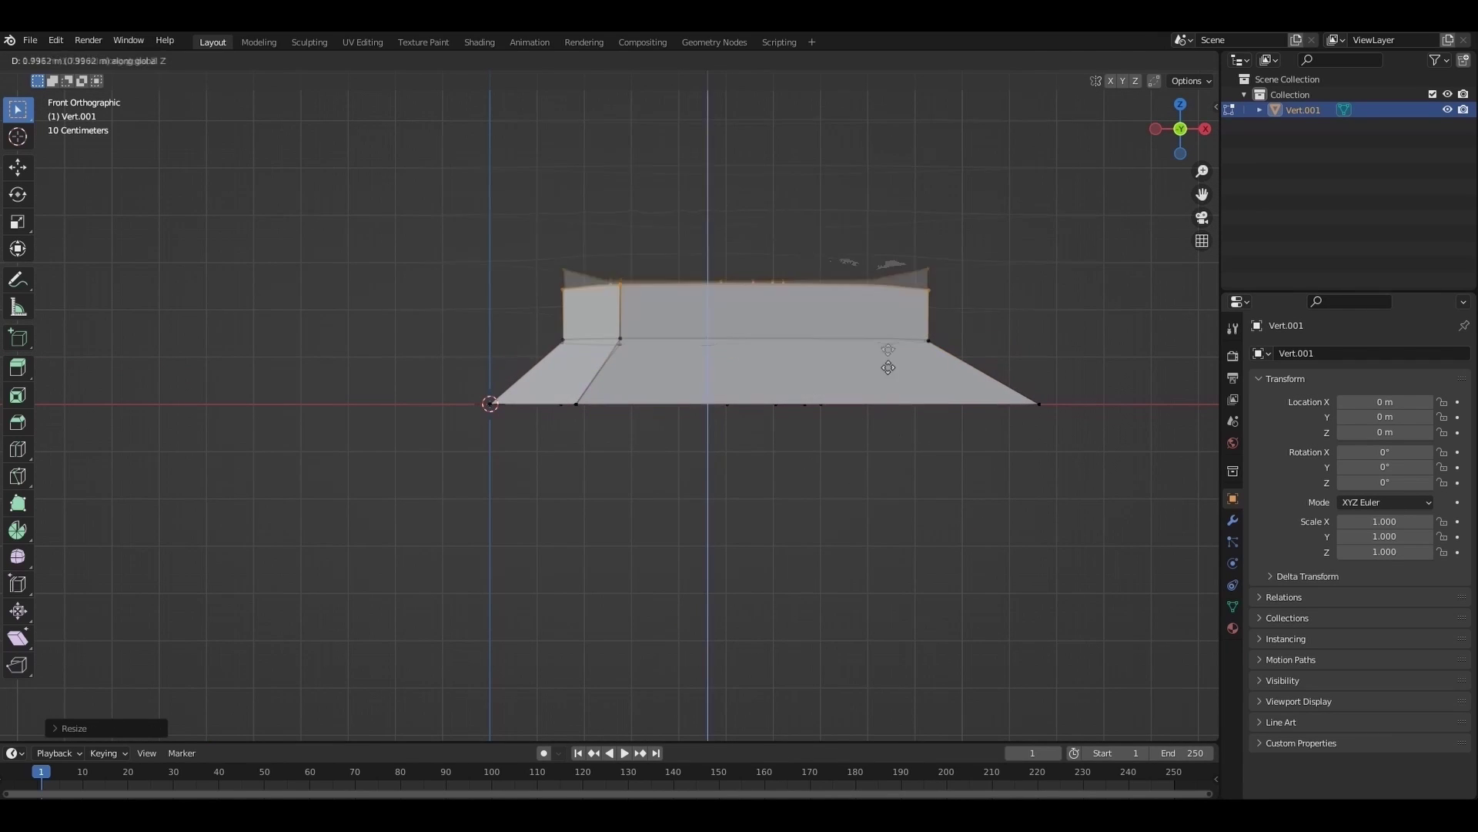
click(901, 341)
key(s)
click(920, 316)
Extrude the third tier upward and shrink its upper edge to form the narrow summit
key(e)
click(913, 202)
key(s)
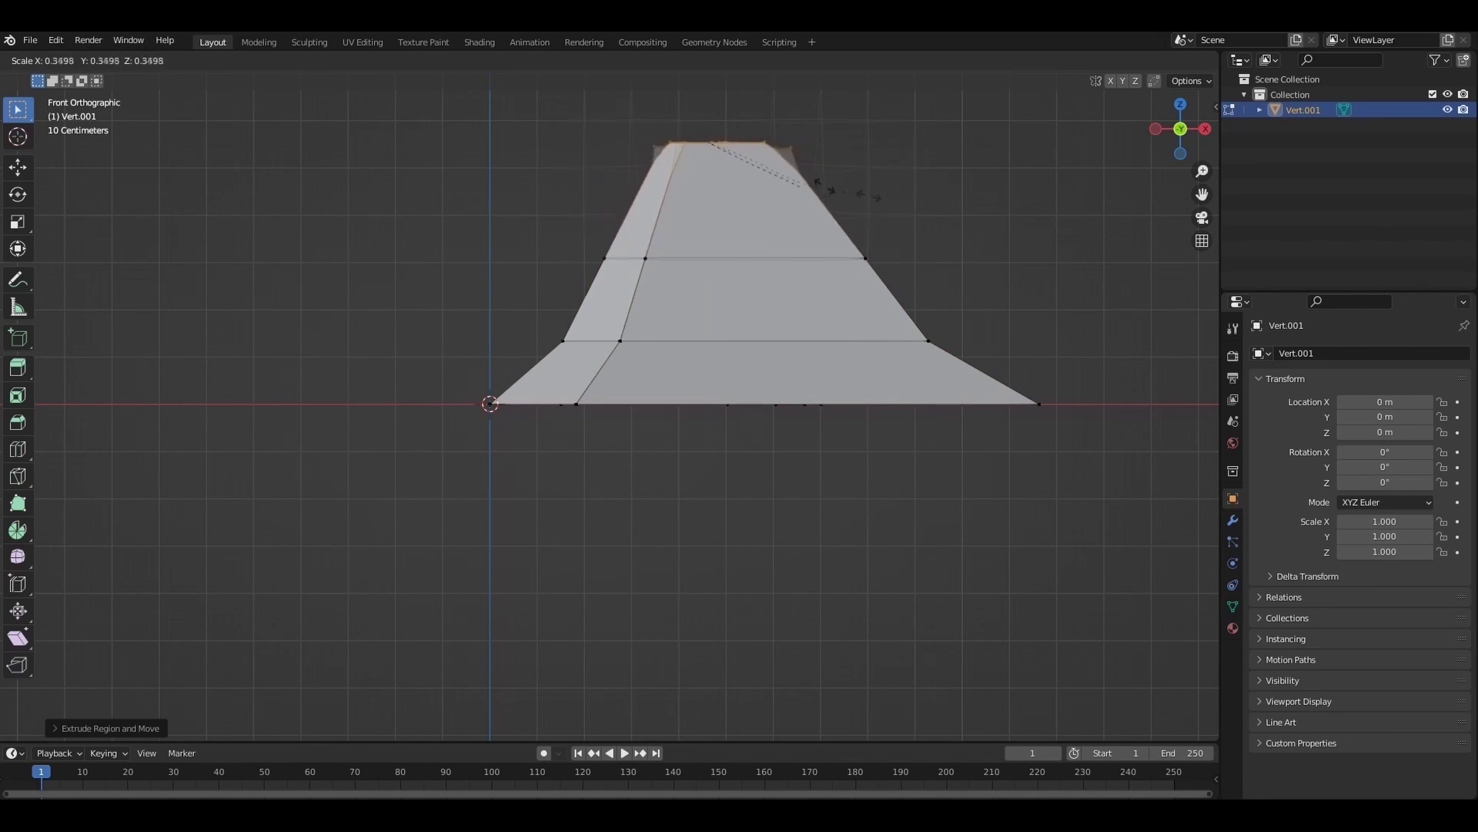
click(900, 198)
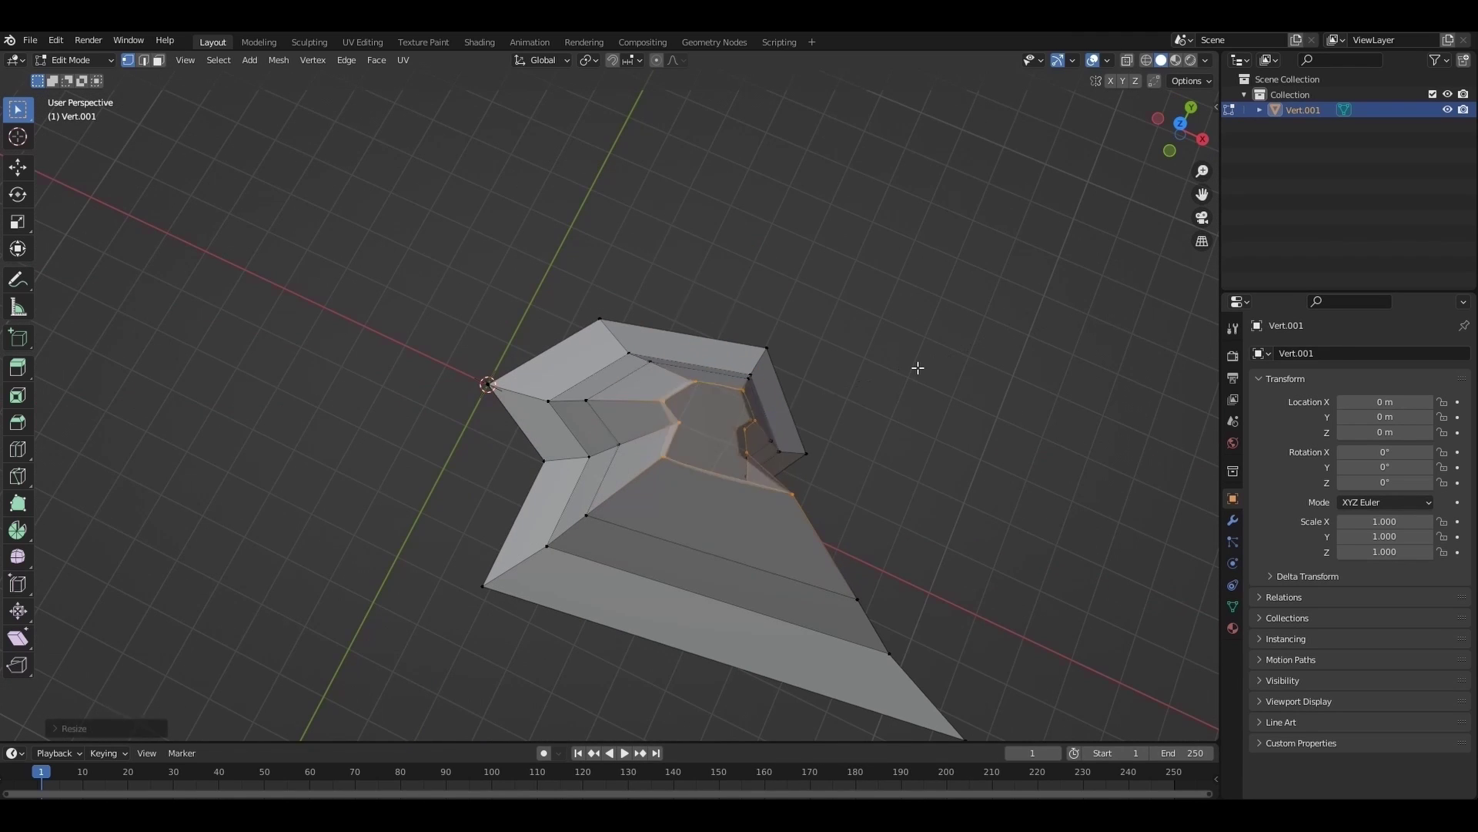
Add one centred vertical loop cut through all three tiers of the mountain's widest side
middle_drag(914, 368, 988, 273)
middle_drag(626, 399, 623, 578)
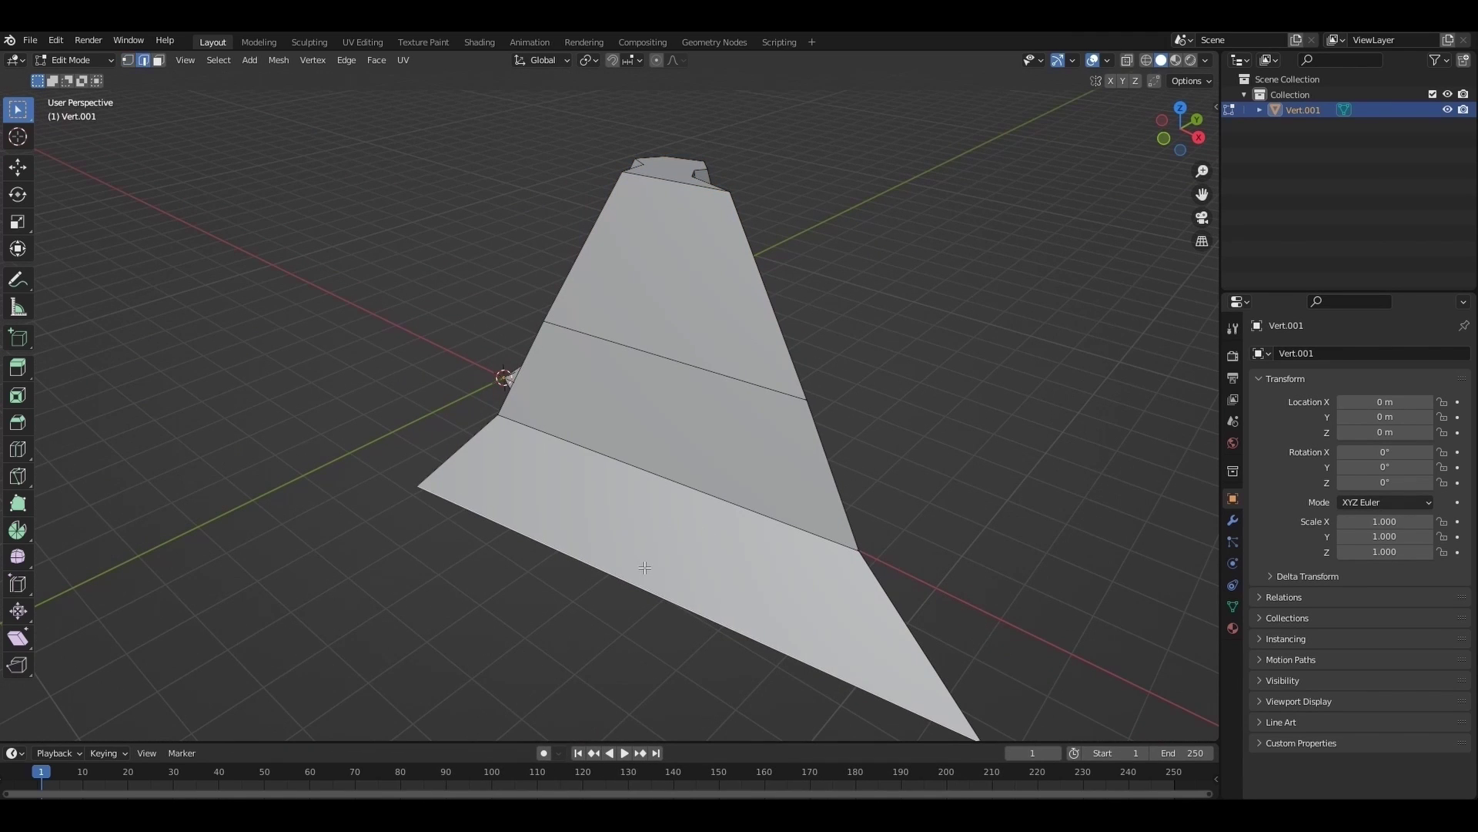
click(644, 567)
right_click(652, 595)
Move the new vertical edge loop outward in top view so the wide side forms a ridge
click(129, 61)
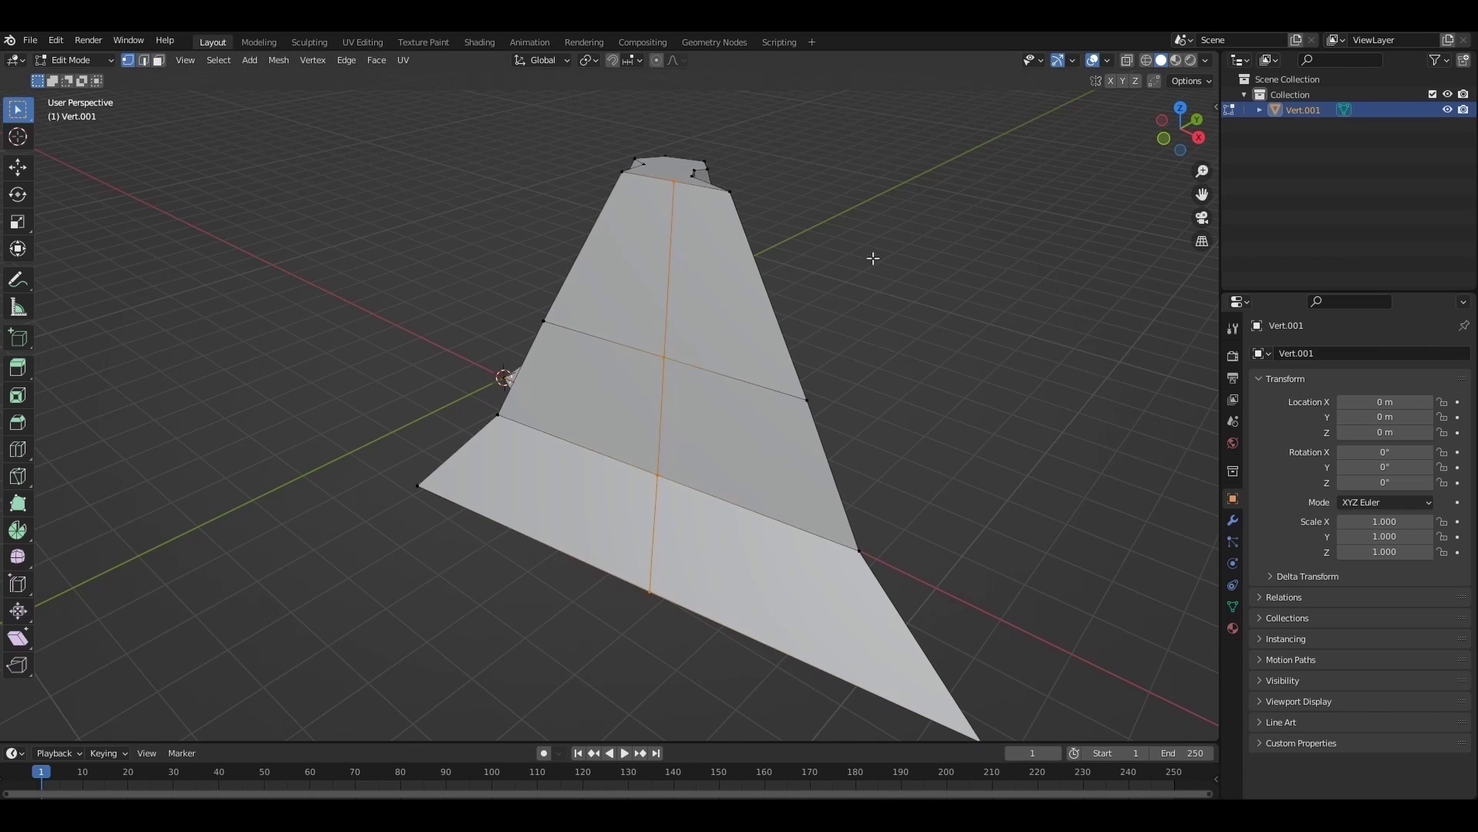
key(KP_7)
key(g)
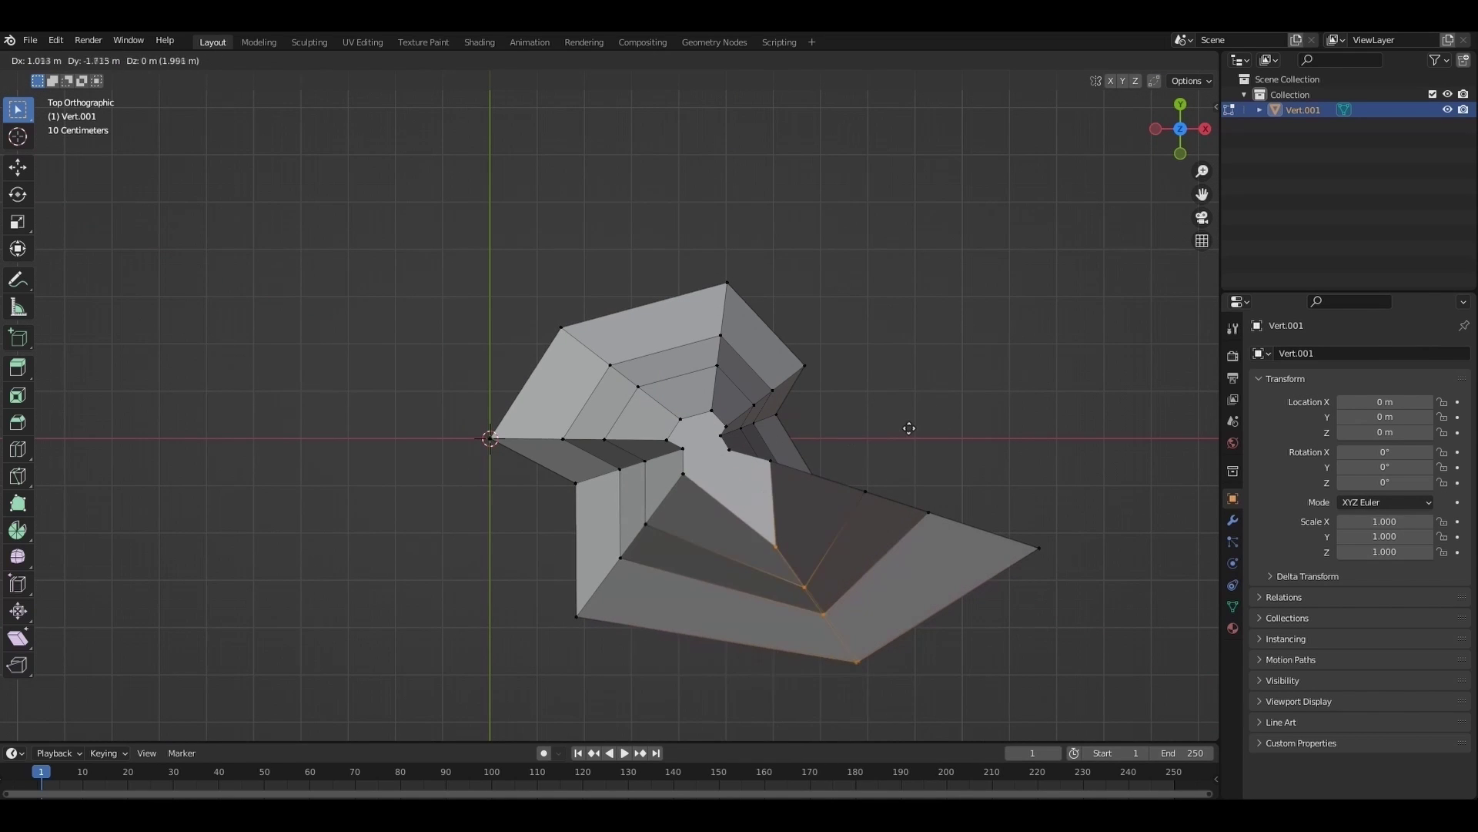
click(937, 449)
key(Tab)
drag(1180, 128, 1032, 22)
Move the base corner vertex beside the long pointed spur outward in top view
key(Tab)
key(KP_7)
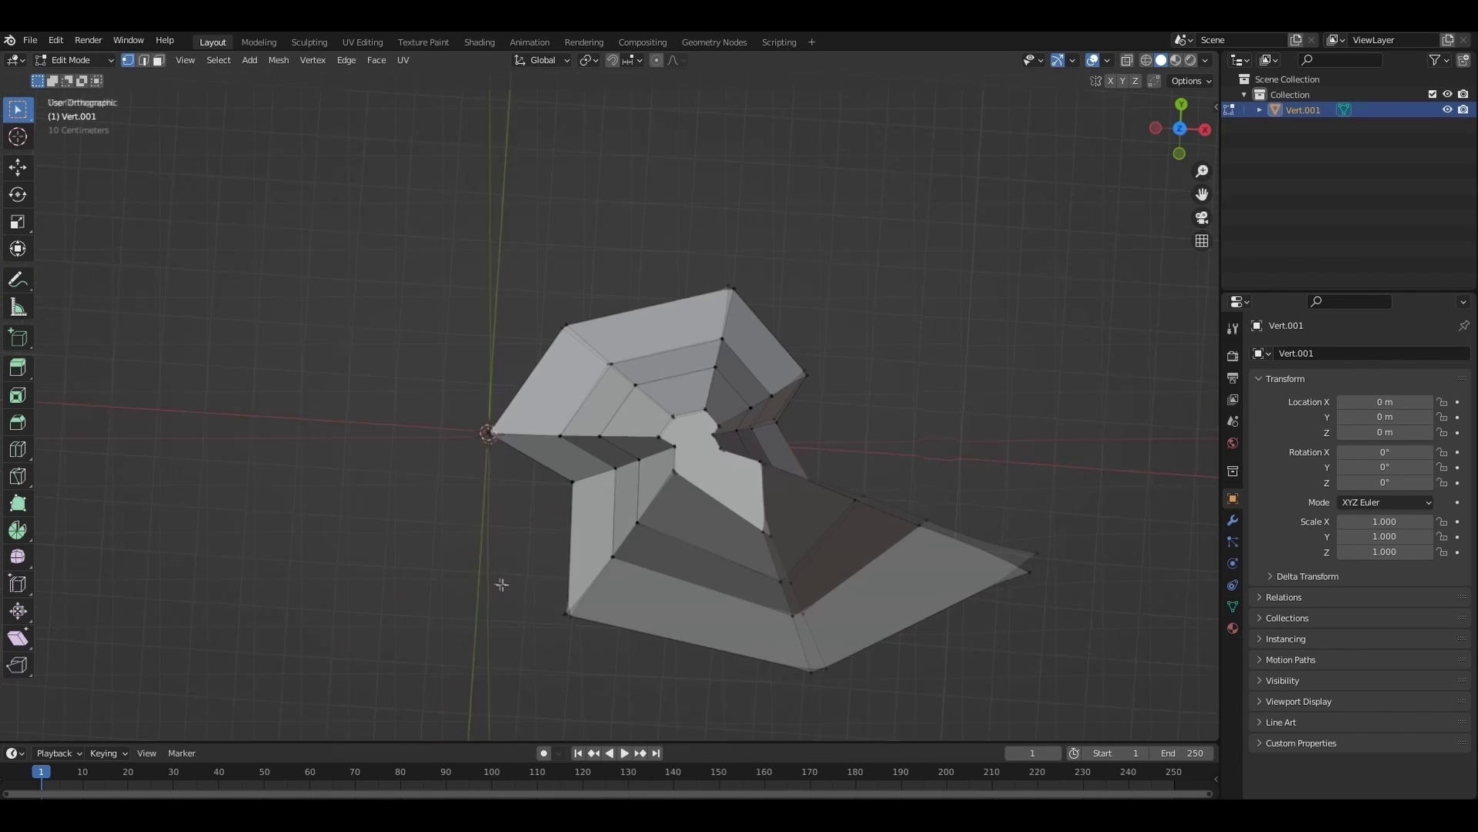
key(g)
click(677, 485)
middle_drag(811, 469, 928, 420)
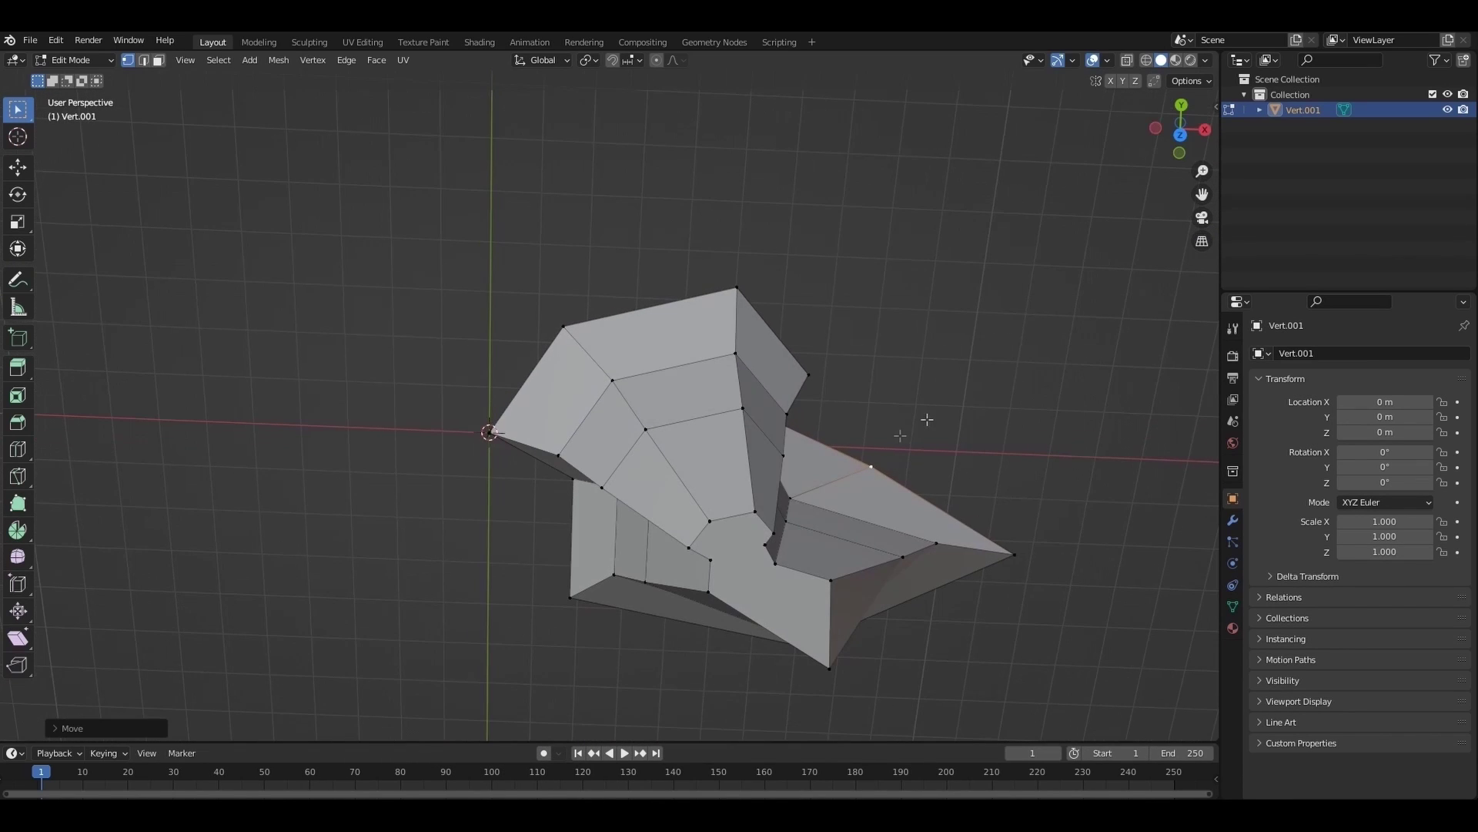
Move and rotate the inner vertices above the shifted base corner in top view to reshape that slope
key(KP_7)
key(g)
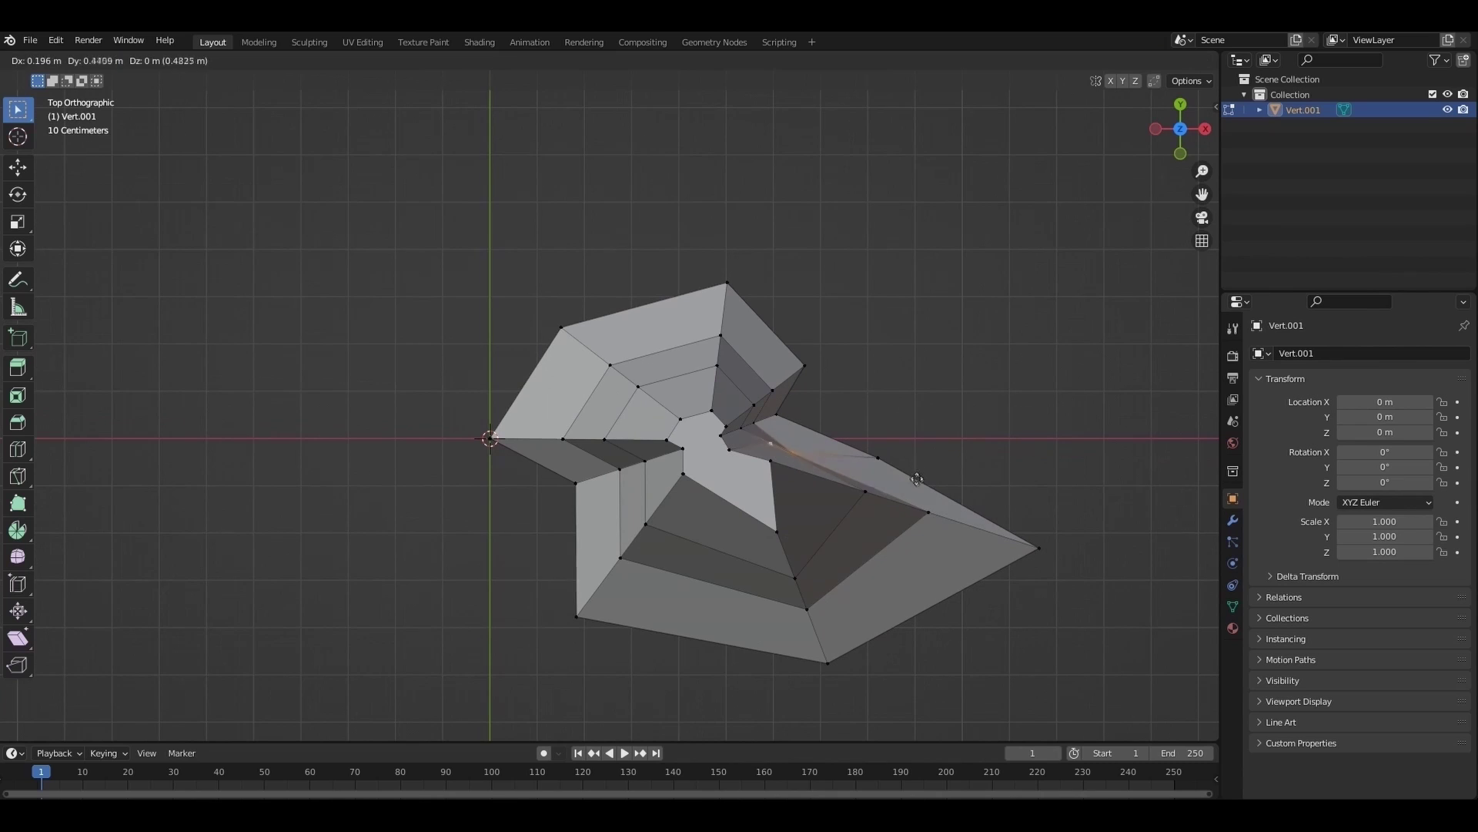
click(910, 492)
key(r)
click(906, 428)
key(Tab)
middle_drag(970, 416, 796, 269)
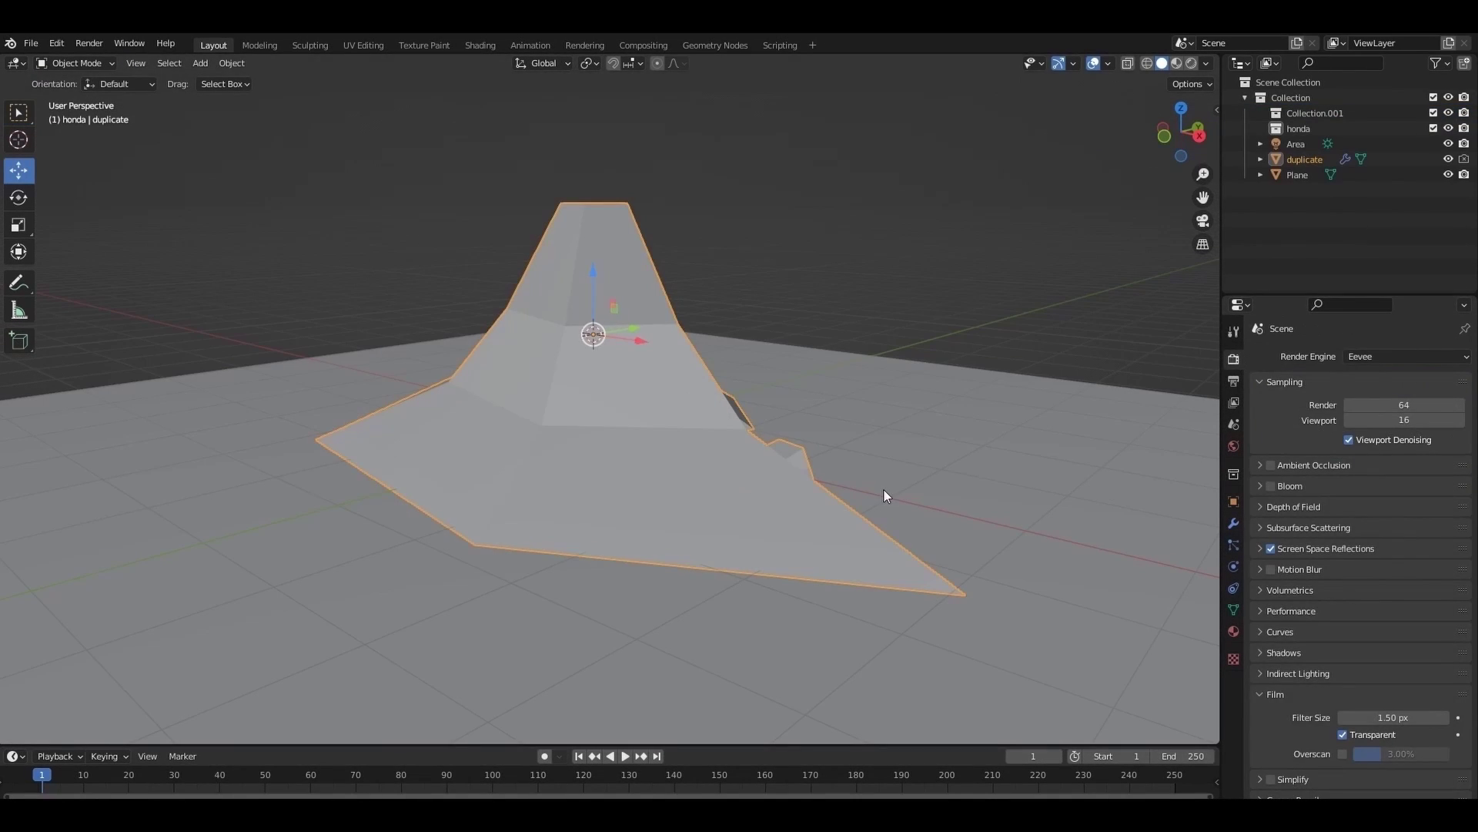
Examine the shape of the more detailed mountain mesh and its irregular base from several sides
scroll(673, 289, up, 3)
click(613, 292)
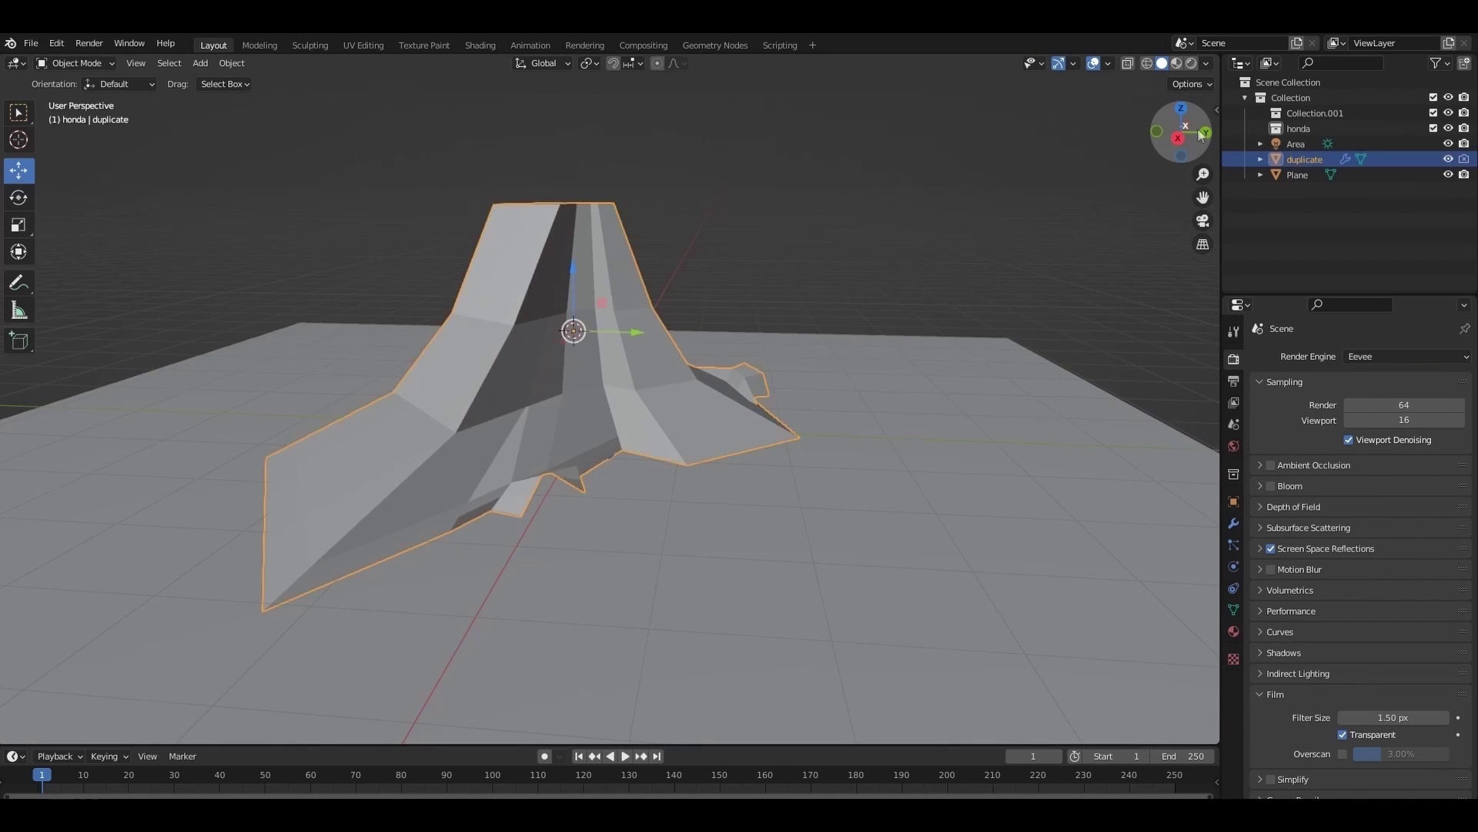
drag(1178, 131, 1175, 115)
scroll(667, 472, up, 2)
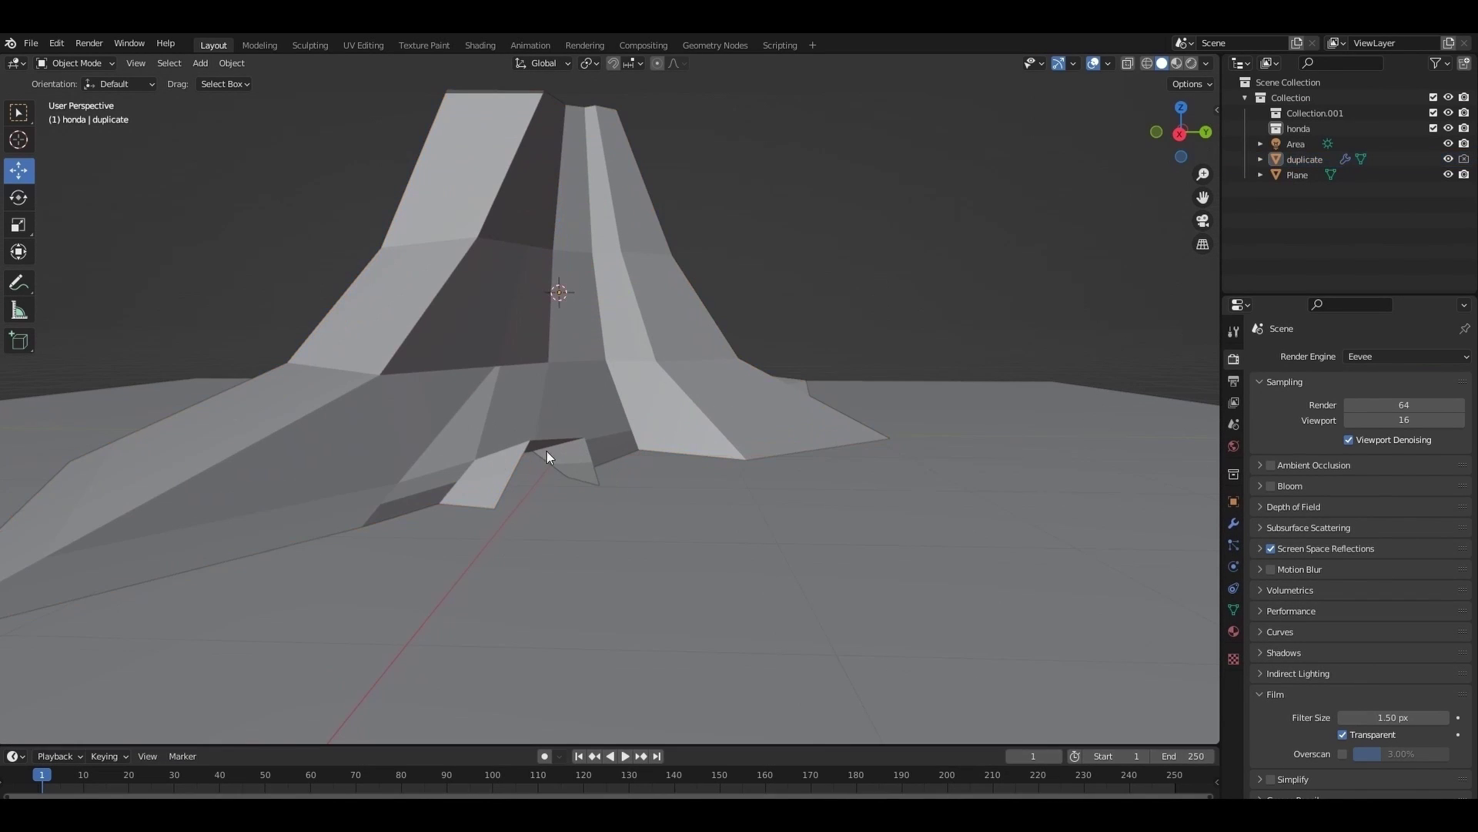
click(585, 398)
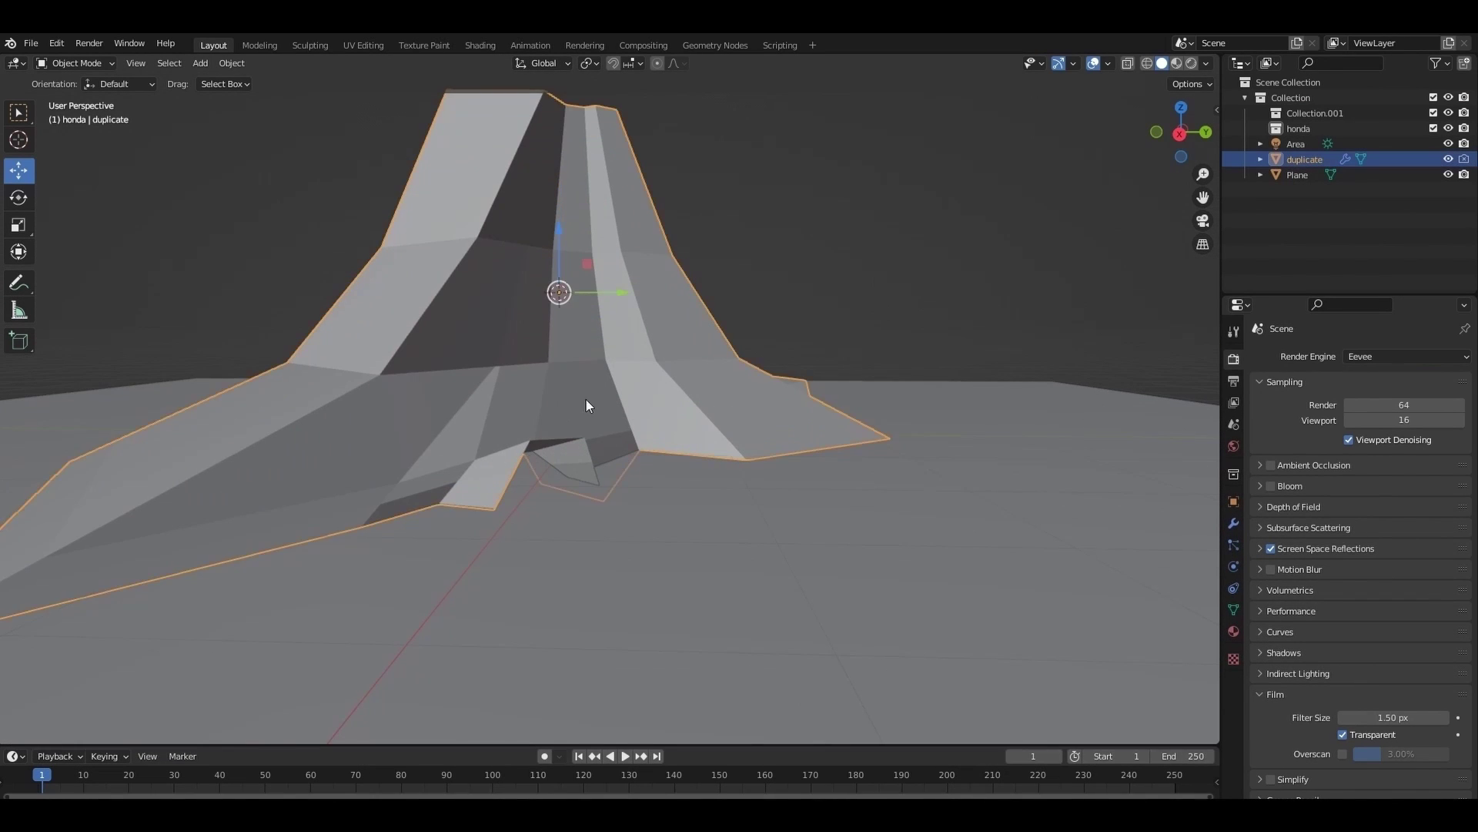
key(Tab)
key(Tab)
mouse_move(1181, 132)
mouse_down()
mouse_move(1132, 139)
mouse_move(1268, 132)
mouse_move(1155, 143)
mouse_up()
key(Tab)
key(Tab)
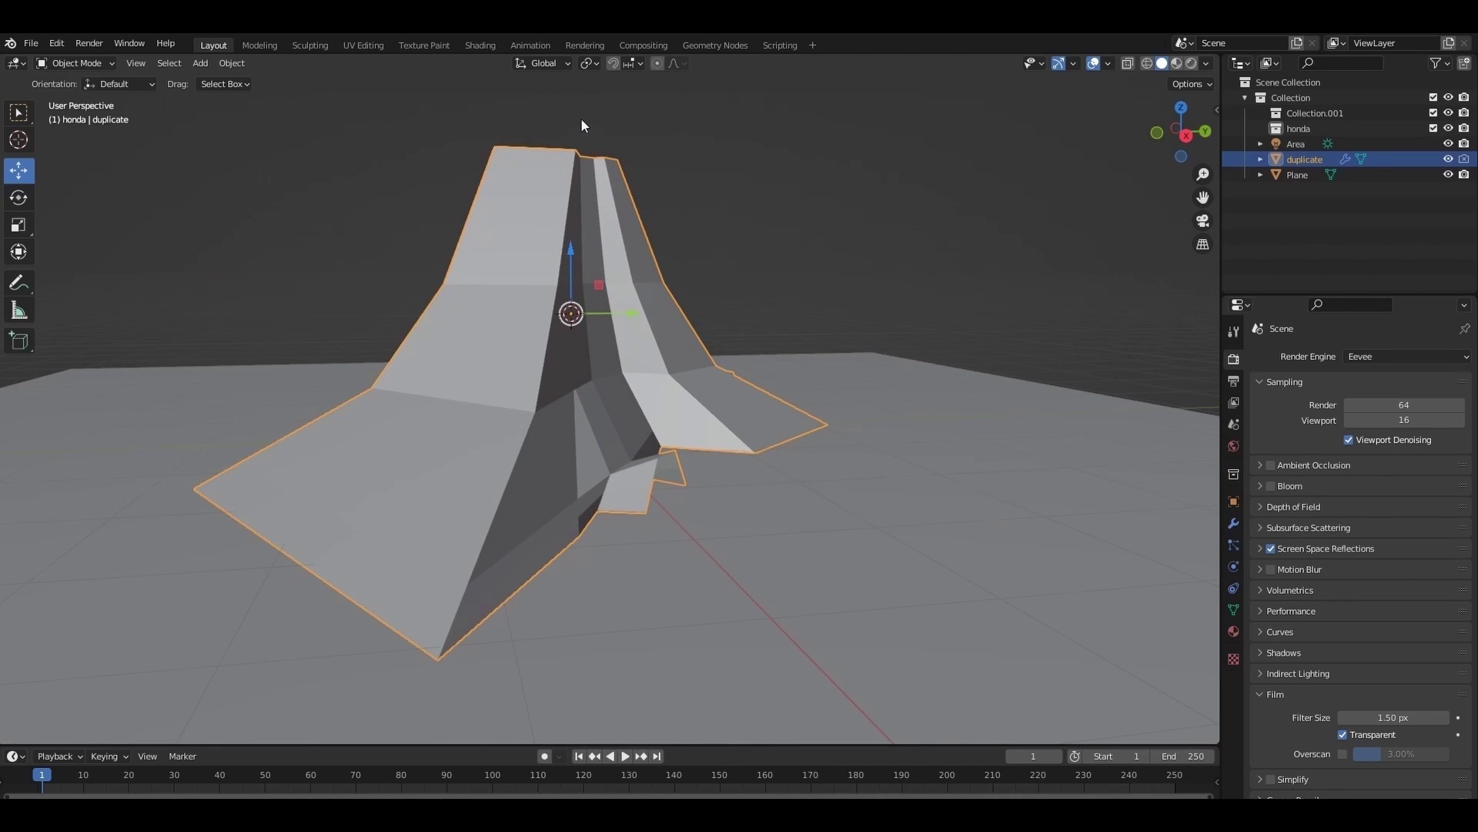
Open the Geometry Nodes workspace and insert a Subdivision Surface node between Group Input and Group Output
click(714, 45)
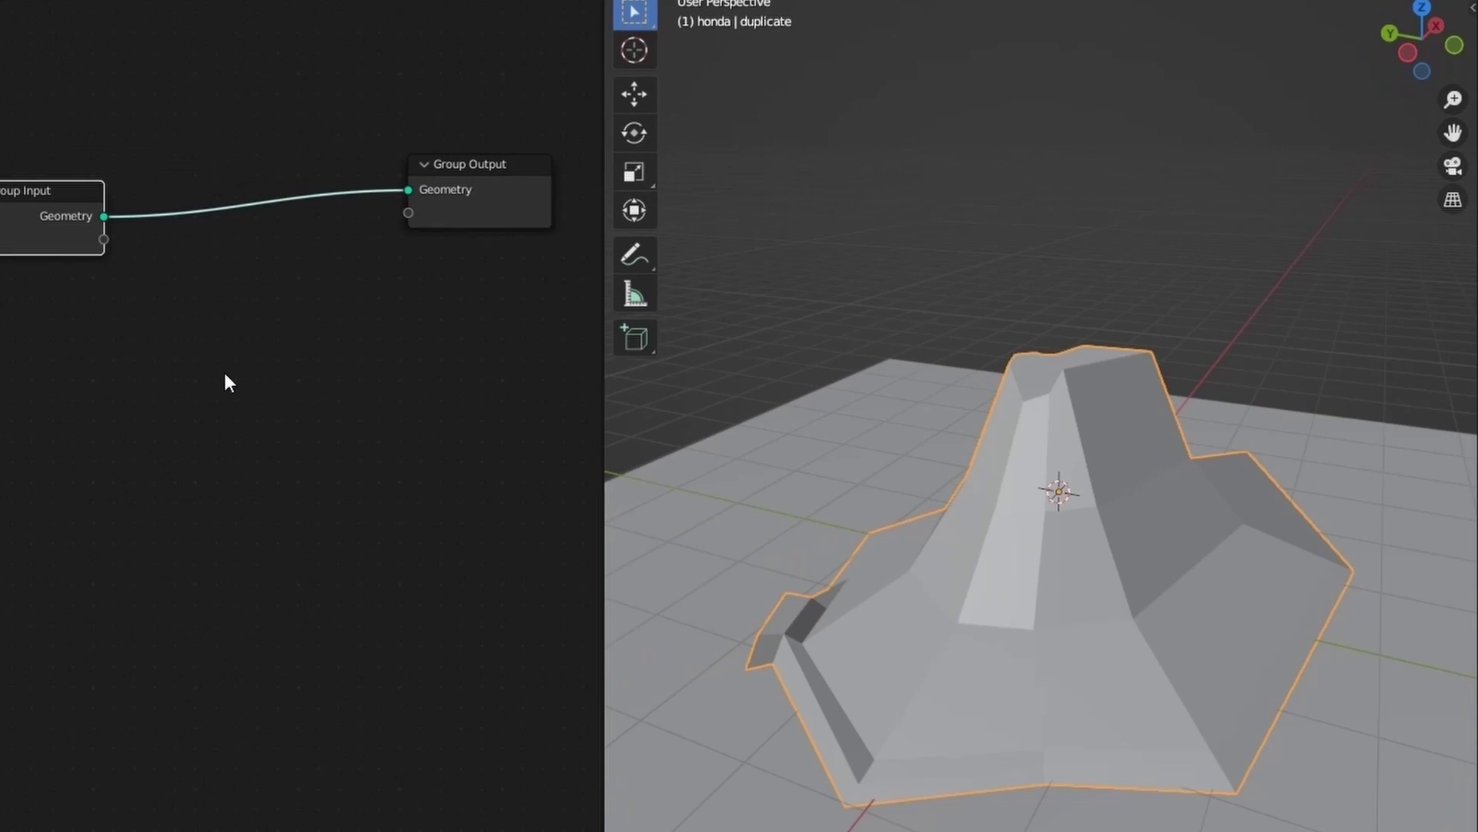
key(shift+a)
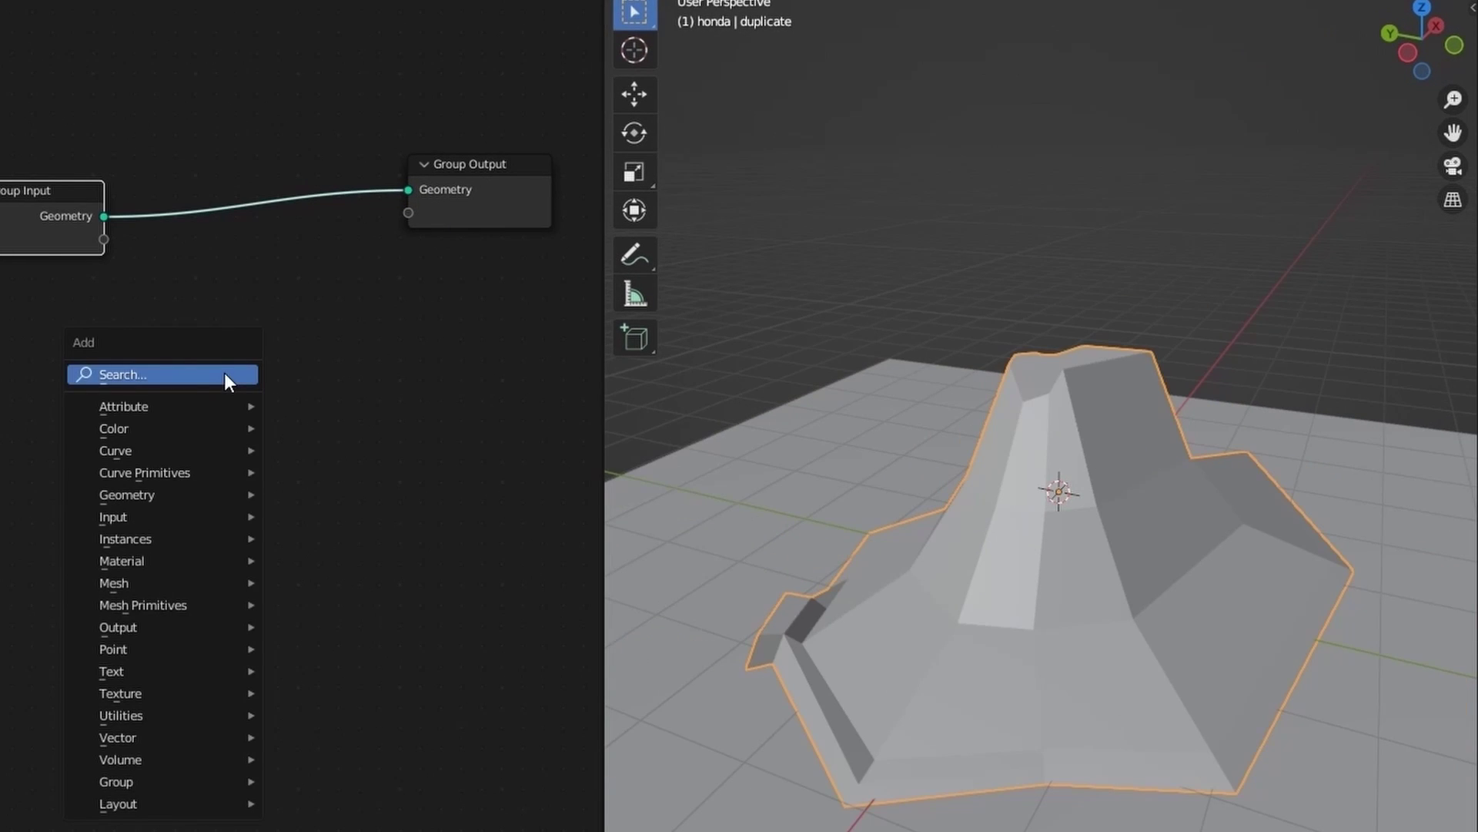
click(196, 373)
text(su)
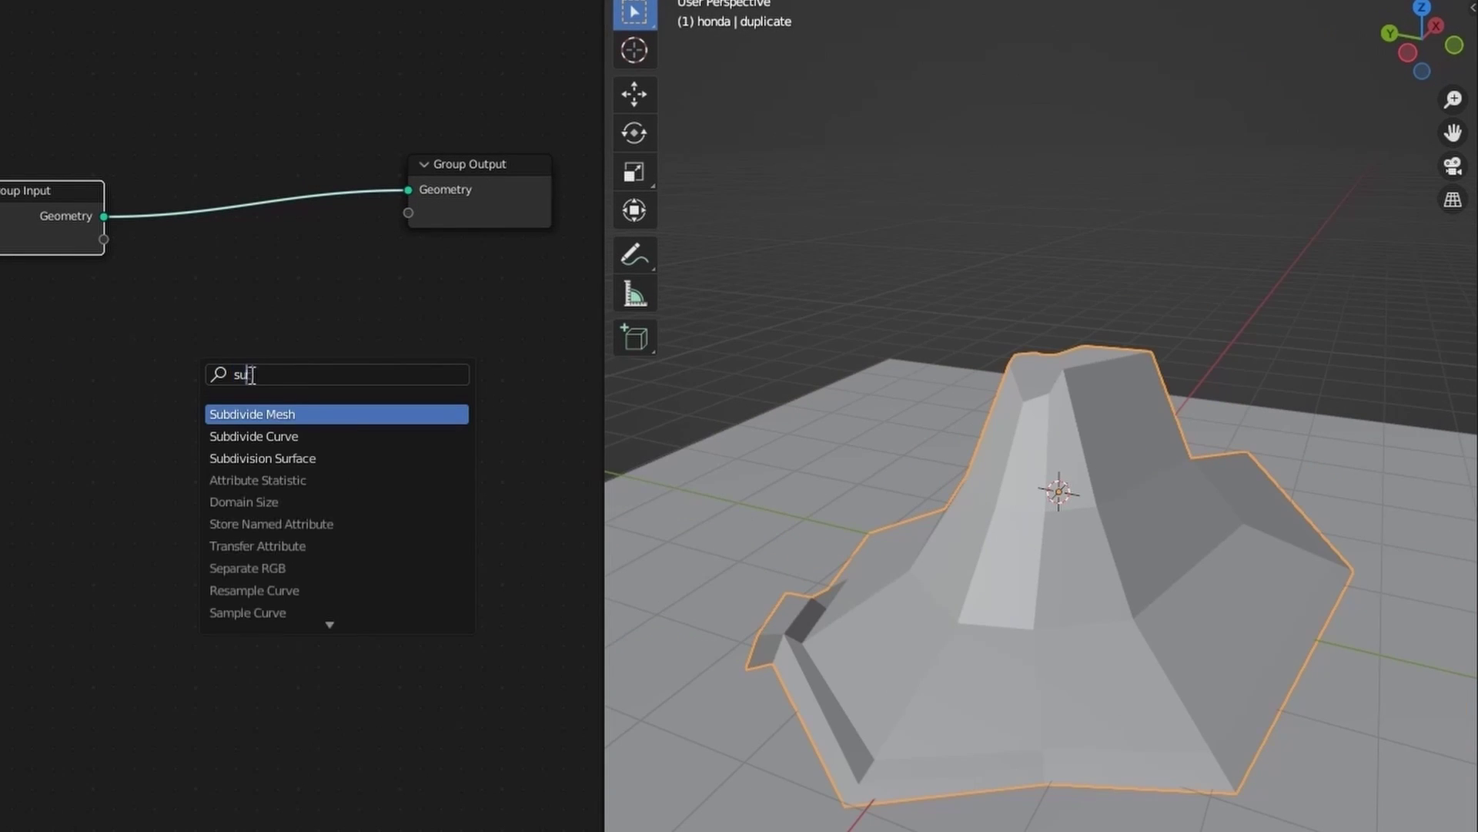
text(b)
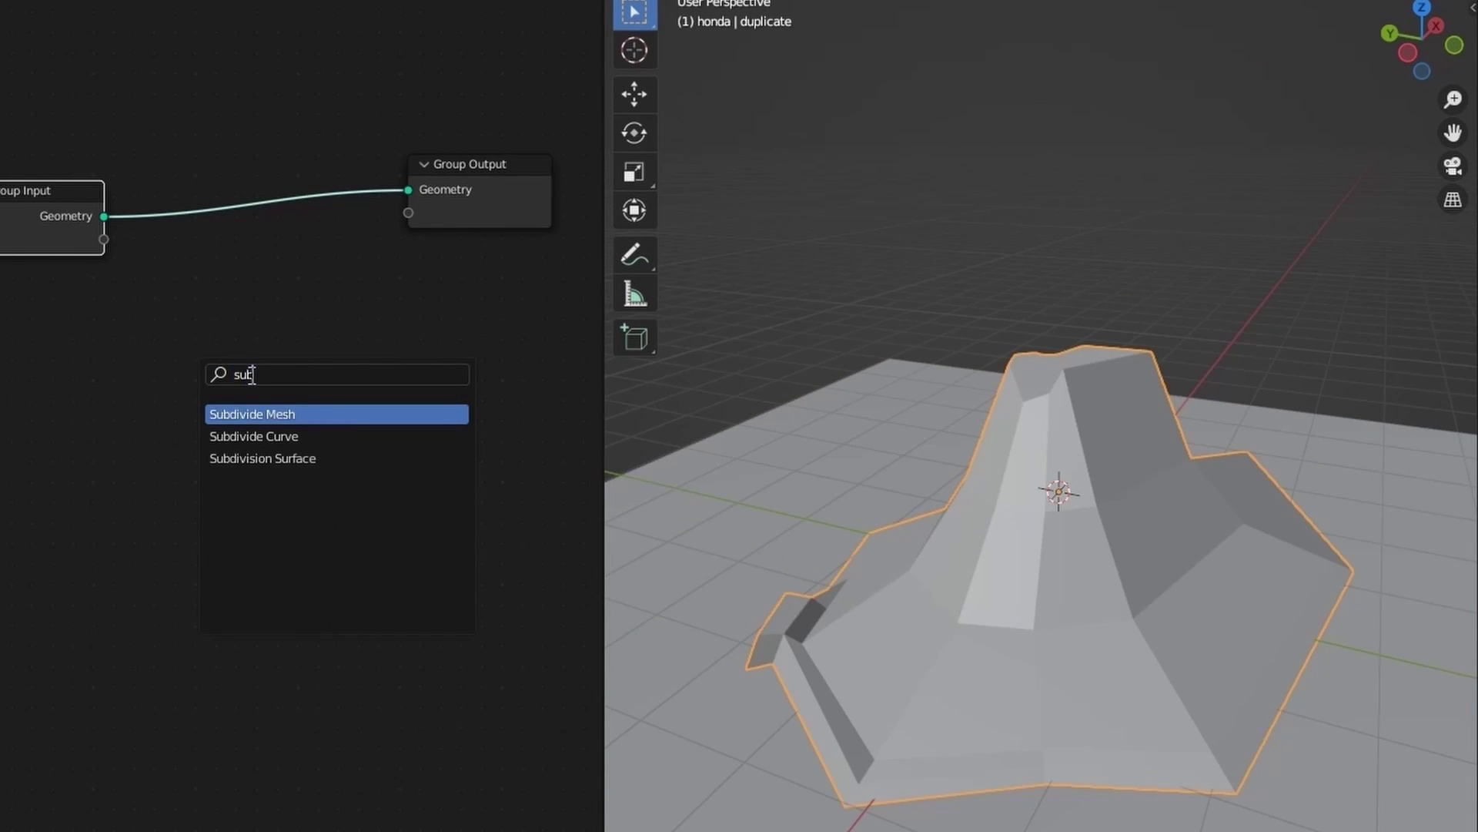
click(316, 459)
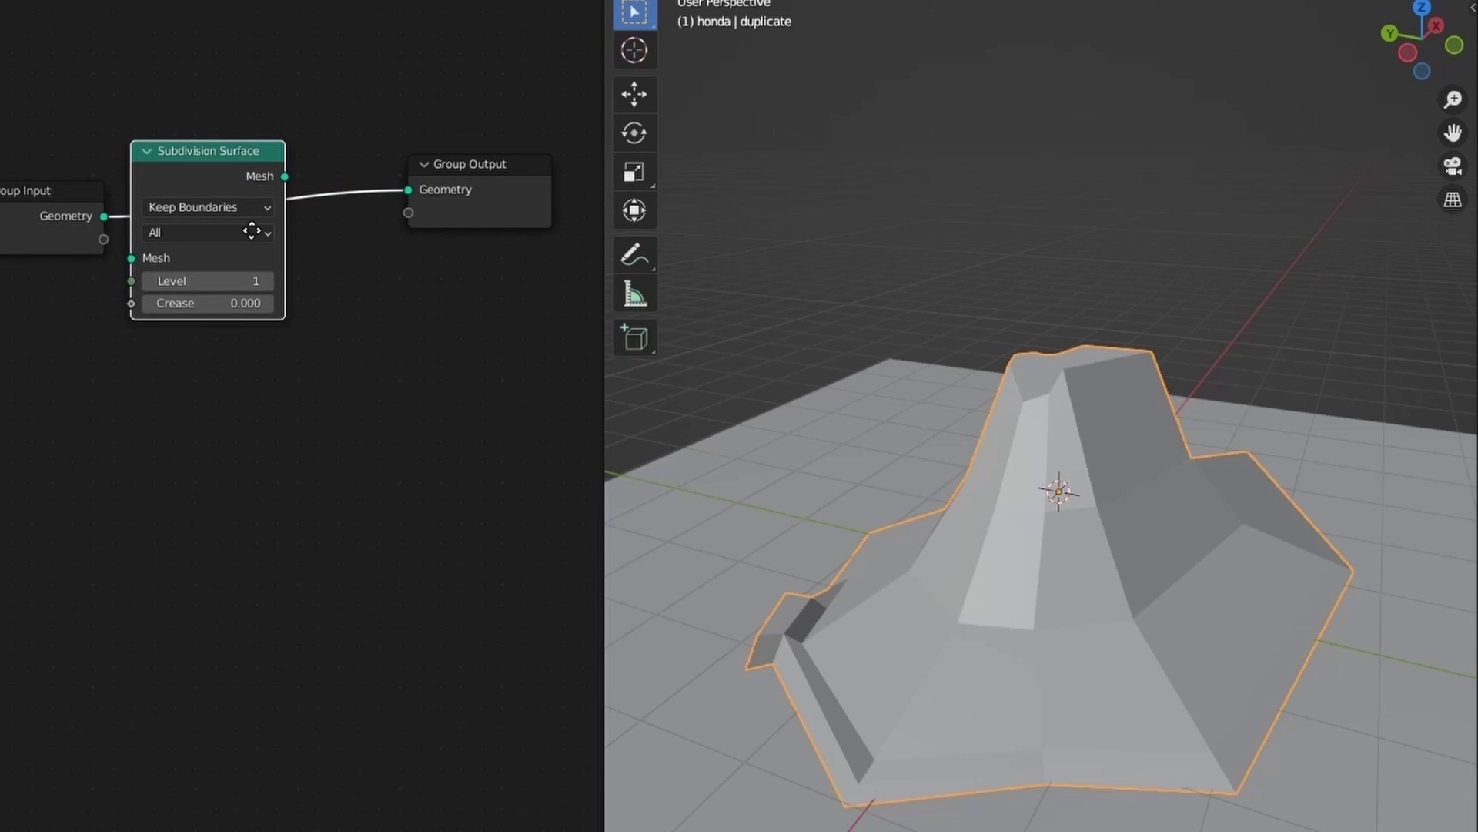
click(315, 239)
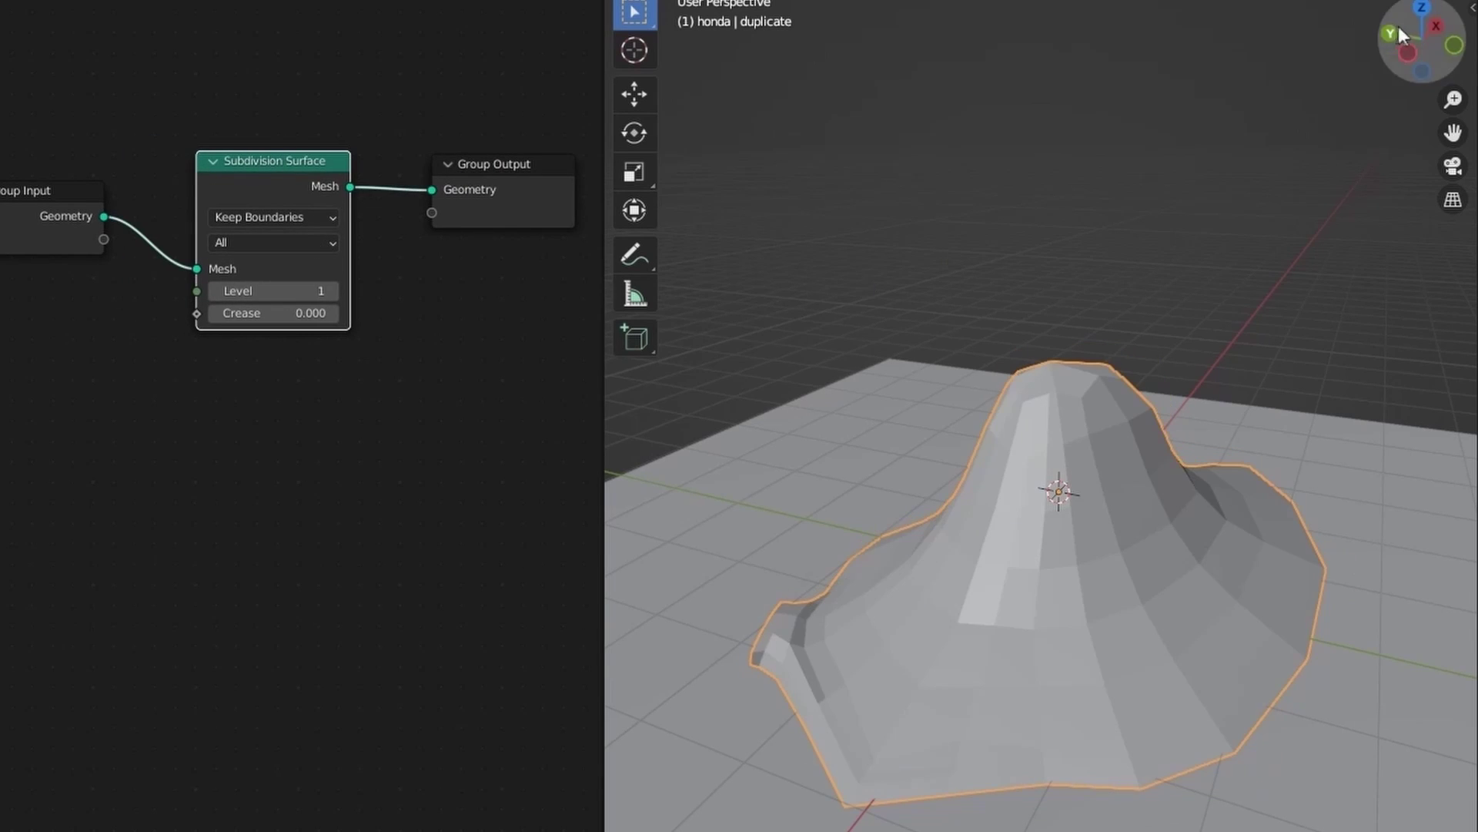
Set the Subdivision Surface level to 3 and check the smoothed mountain from several sides
drag(1399, 34, 1463, 39)
click(333, 290)
click(333, 290)
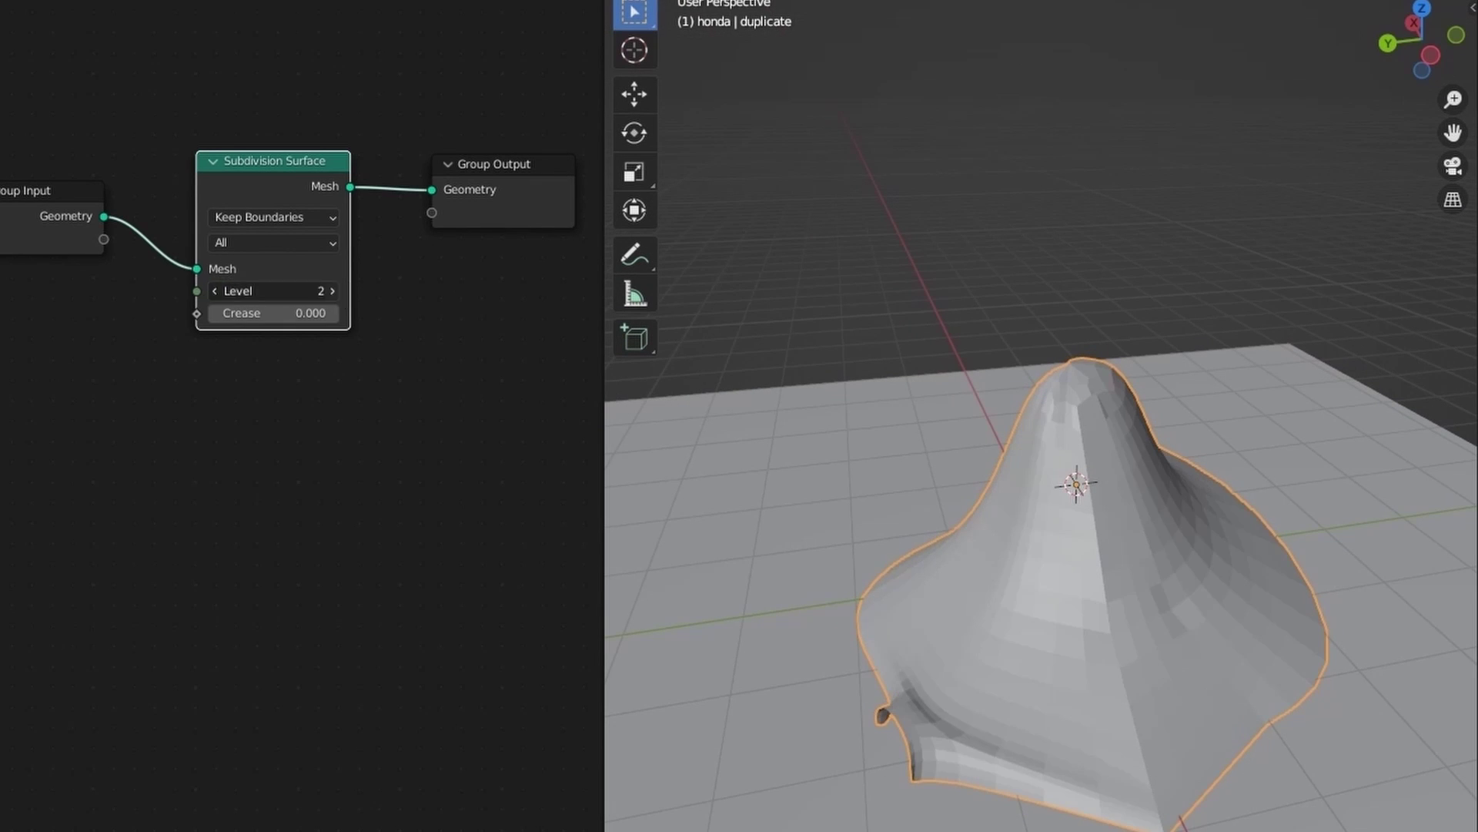
click(214, 291)
scroll(1013, 631, up, 2)
click(331, 290)
drag(1421, 40, 1422, 69)
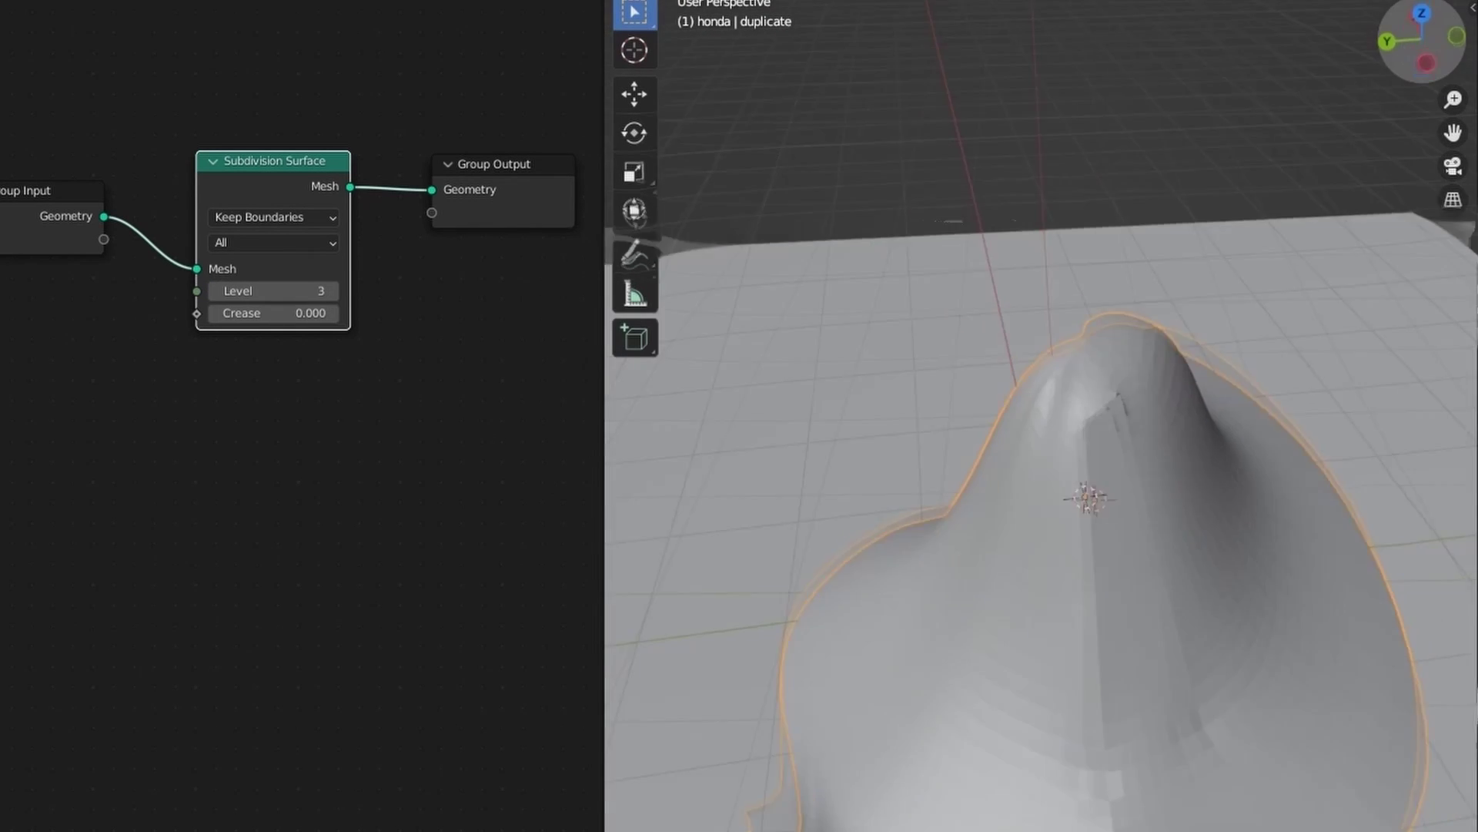
drag(1116, 394, 1074, 441)
drag(1417, 43, 1421, 83)
scroll(1270, 408, down, 3)
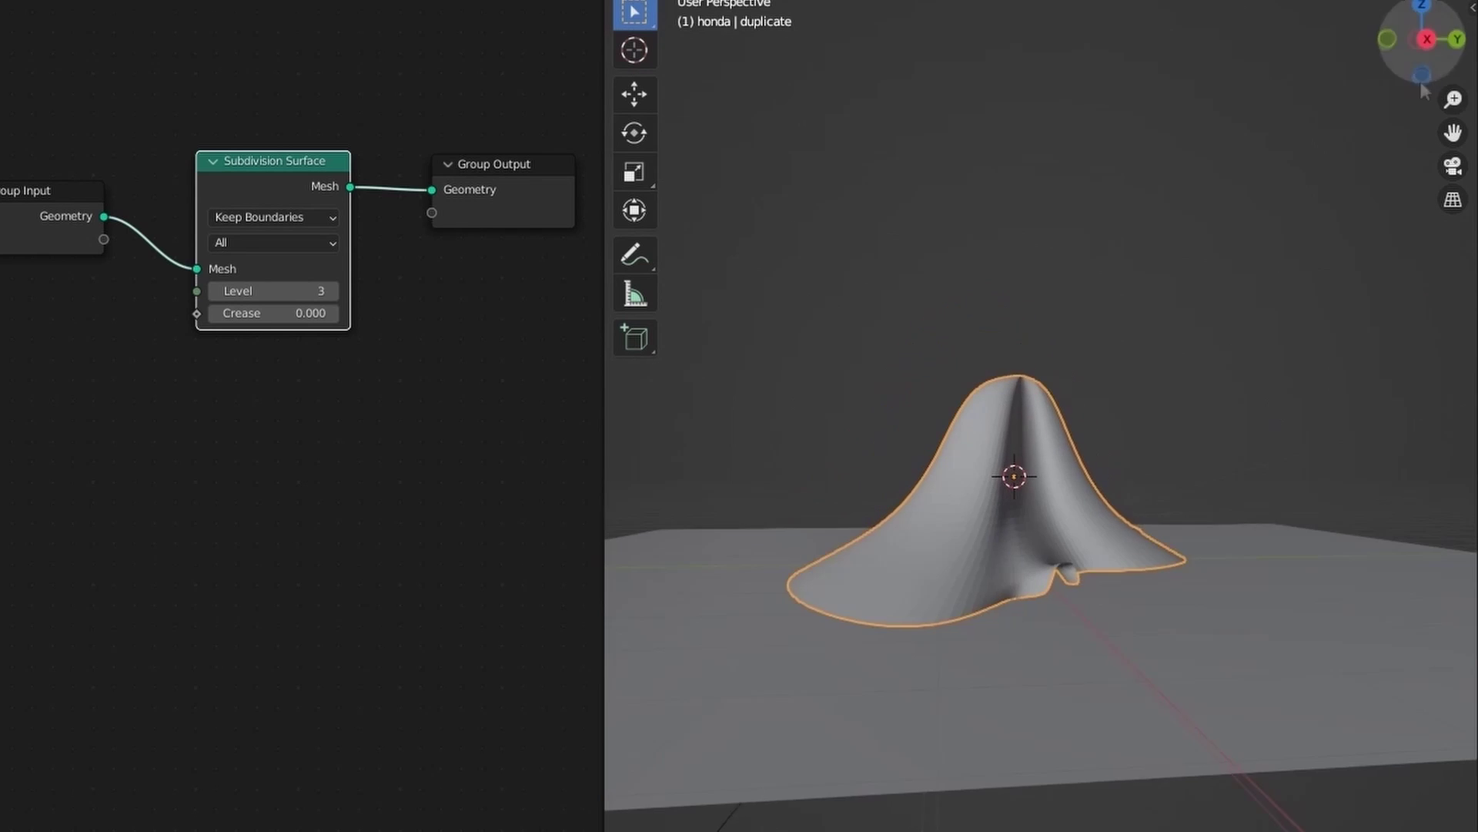
click(1188, 361)
click(1041, 416)
Make room in the node tree and insert a Mesh to Curve node between Subdivision Surface and Group Output
drag(31, 215, 0, 209)
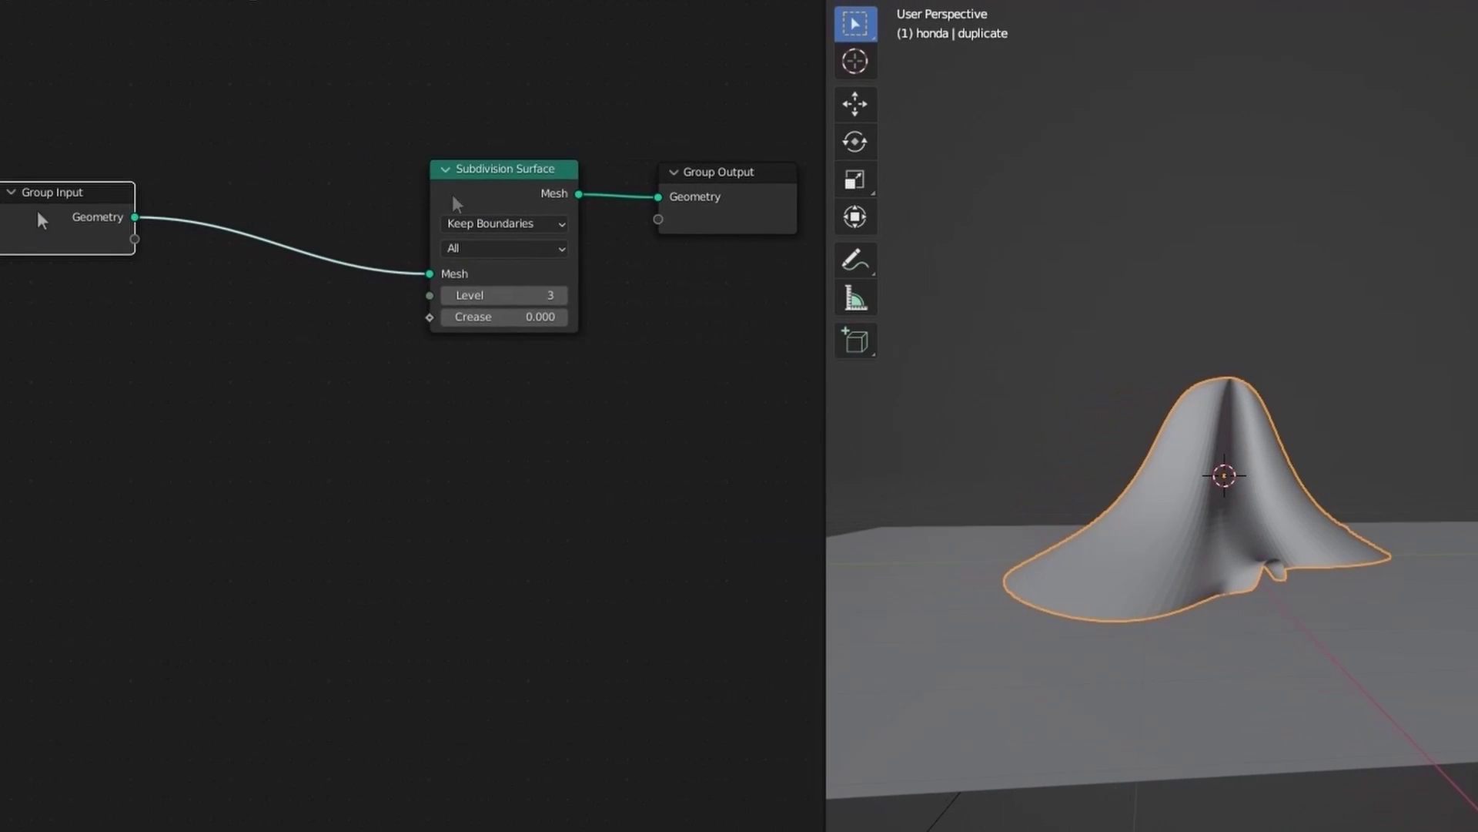
drag(454, 201, 187, 207)
key(shift+a)
click(446, 286)
text(m)
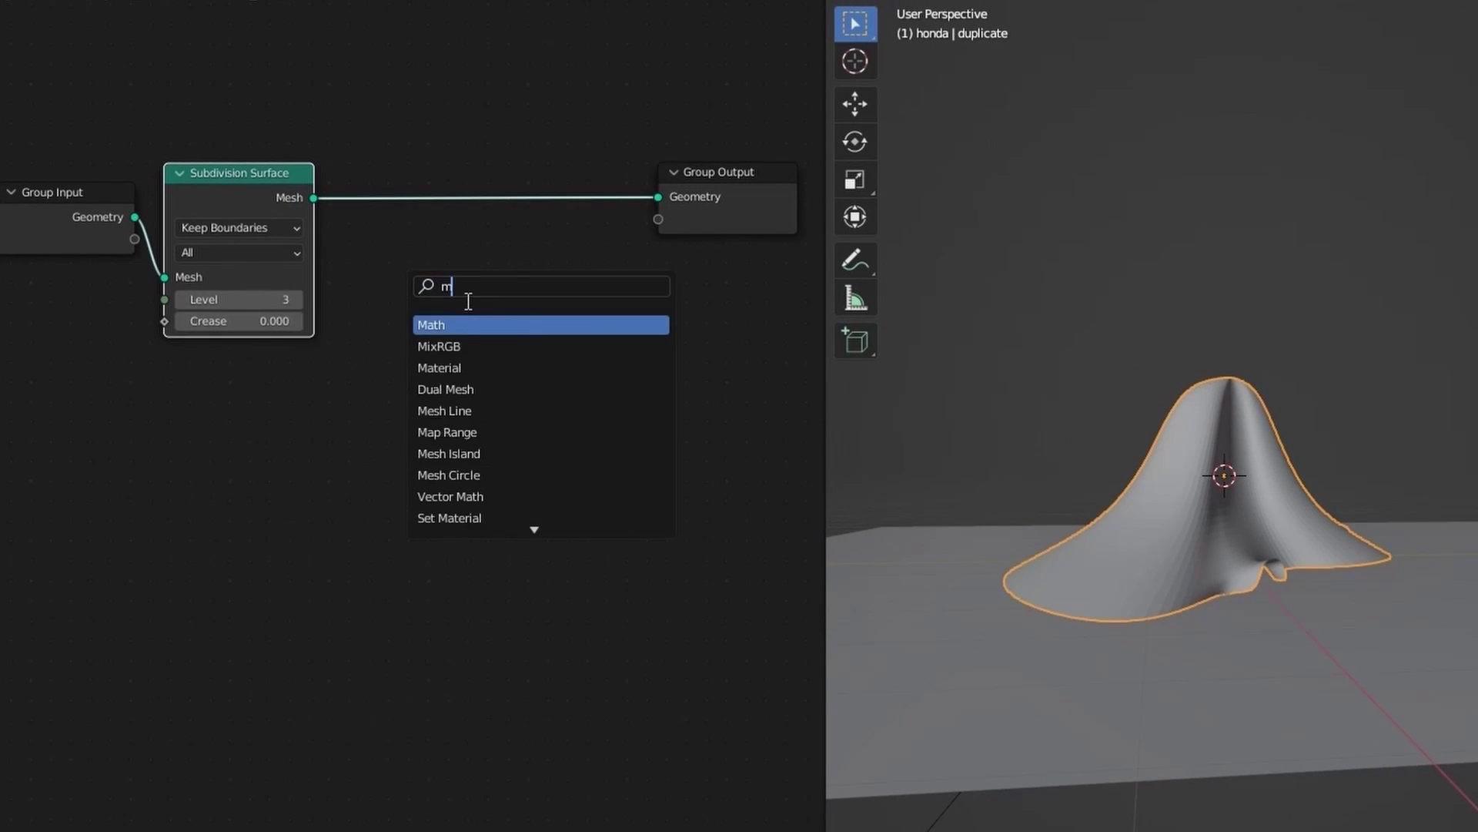
text(esh to cur)
click(507, 331)
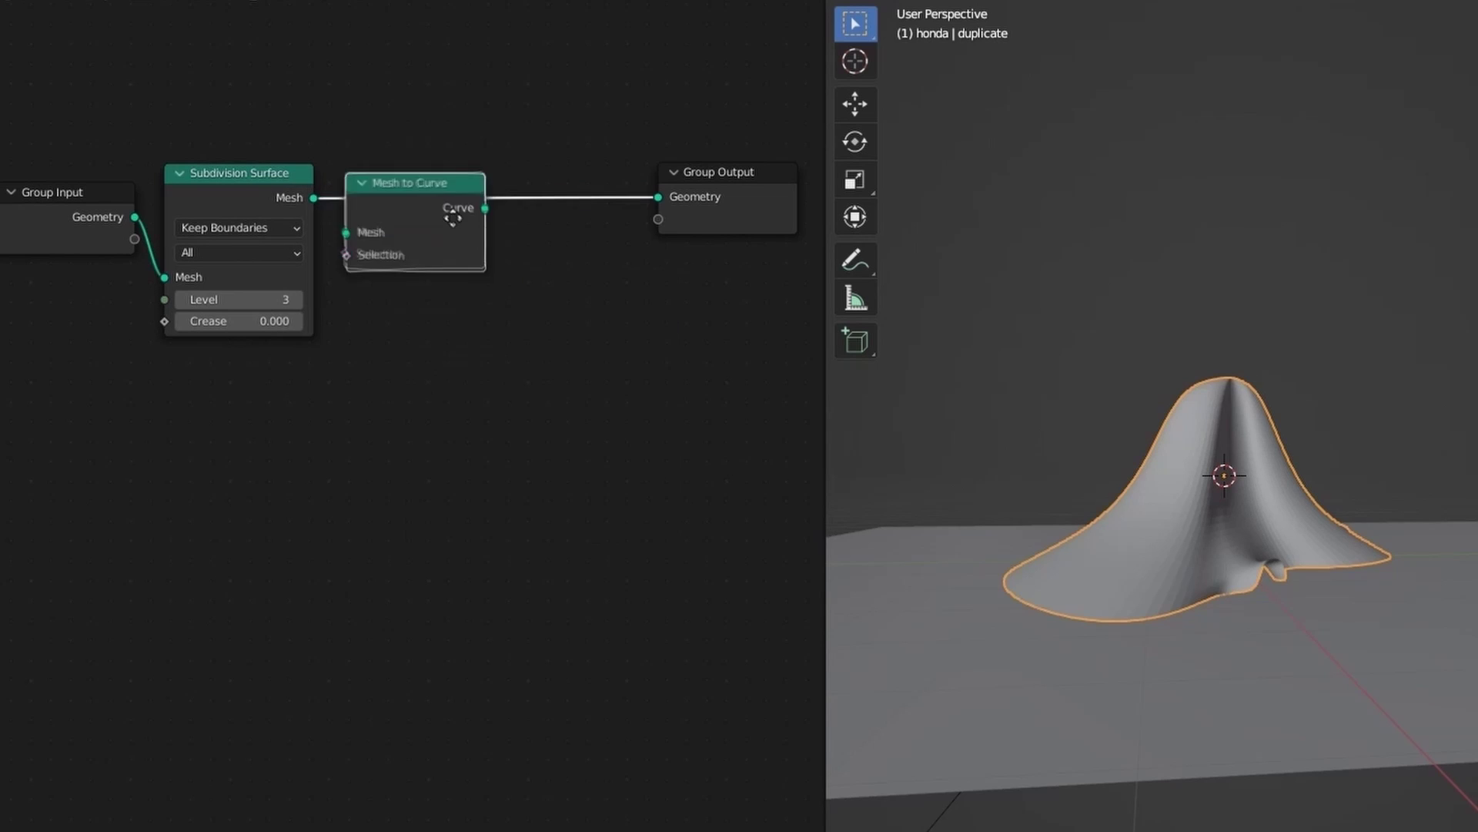
click(454, 223)
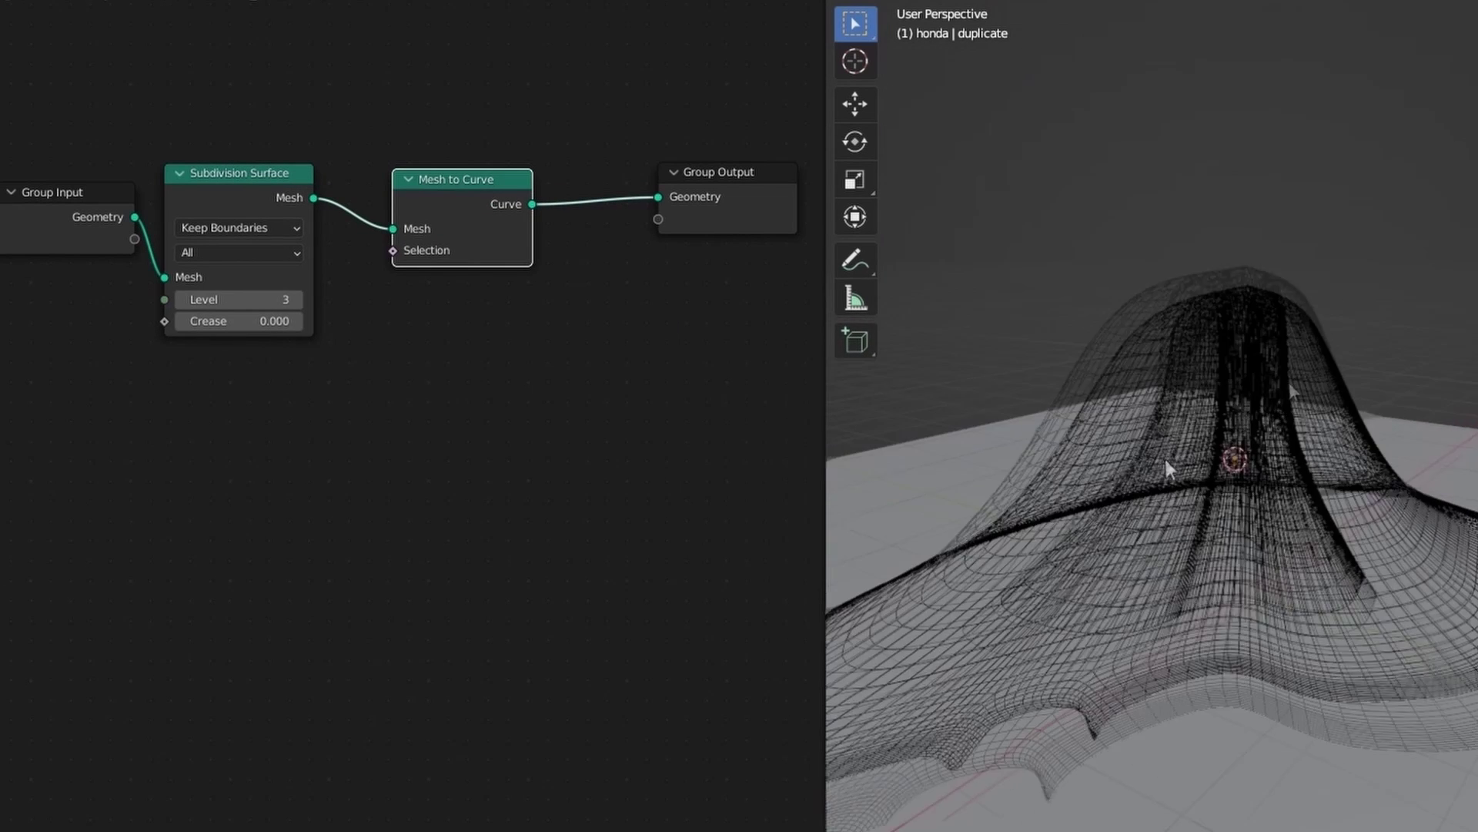
Link the Subdivision Surface mesh straight to Group Output and compare the smoothed mountain with its control mesh in Edit Mode
drag(314, 198, 658, 197)
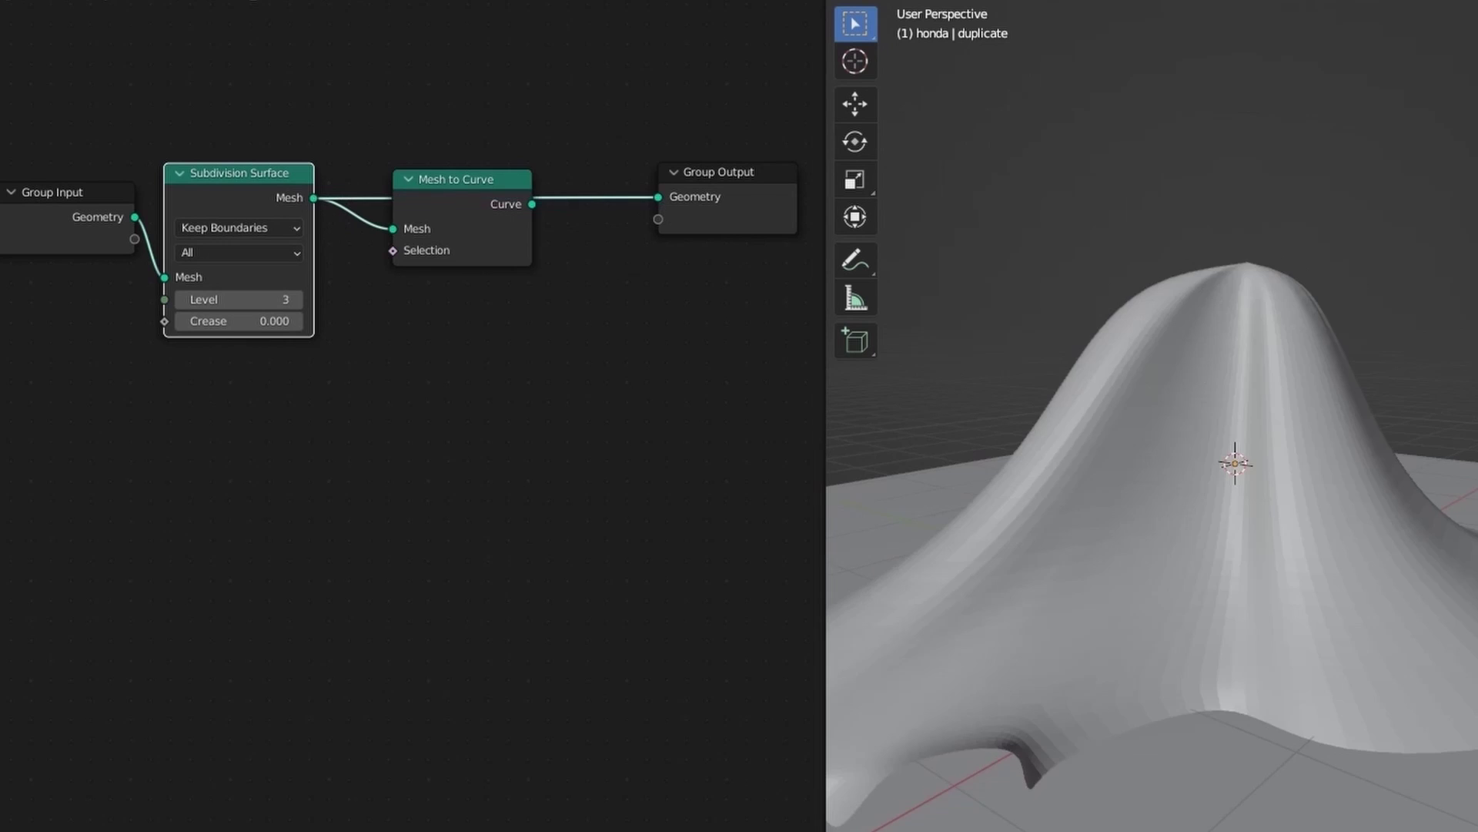
click(1145, 380)
key(Tab)
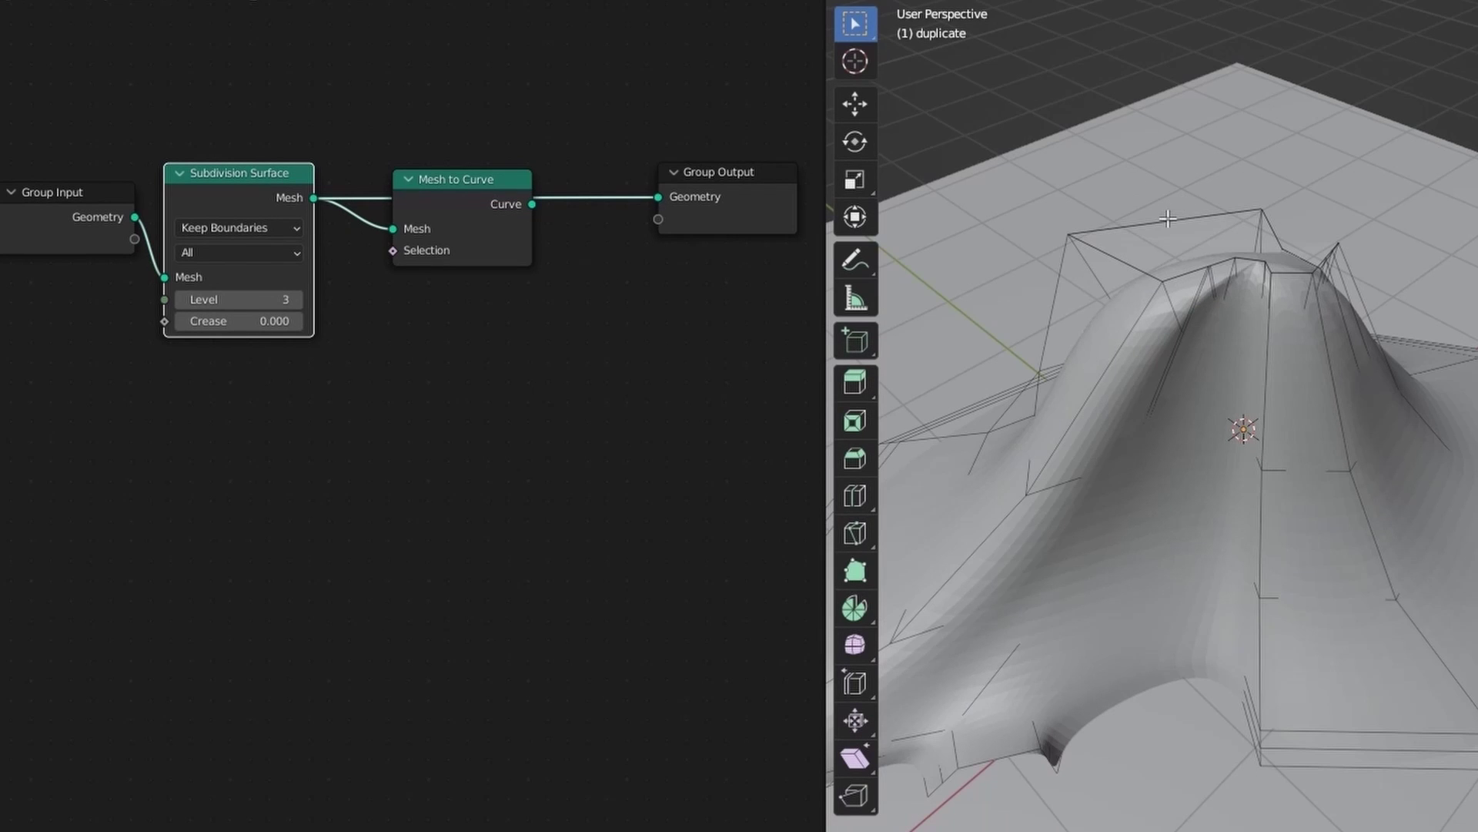
click(1169, 219)
shift+click(1277, 223)
scroll(1224, 431, up, 10)
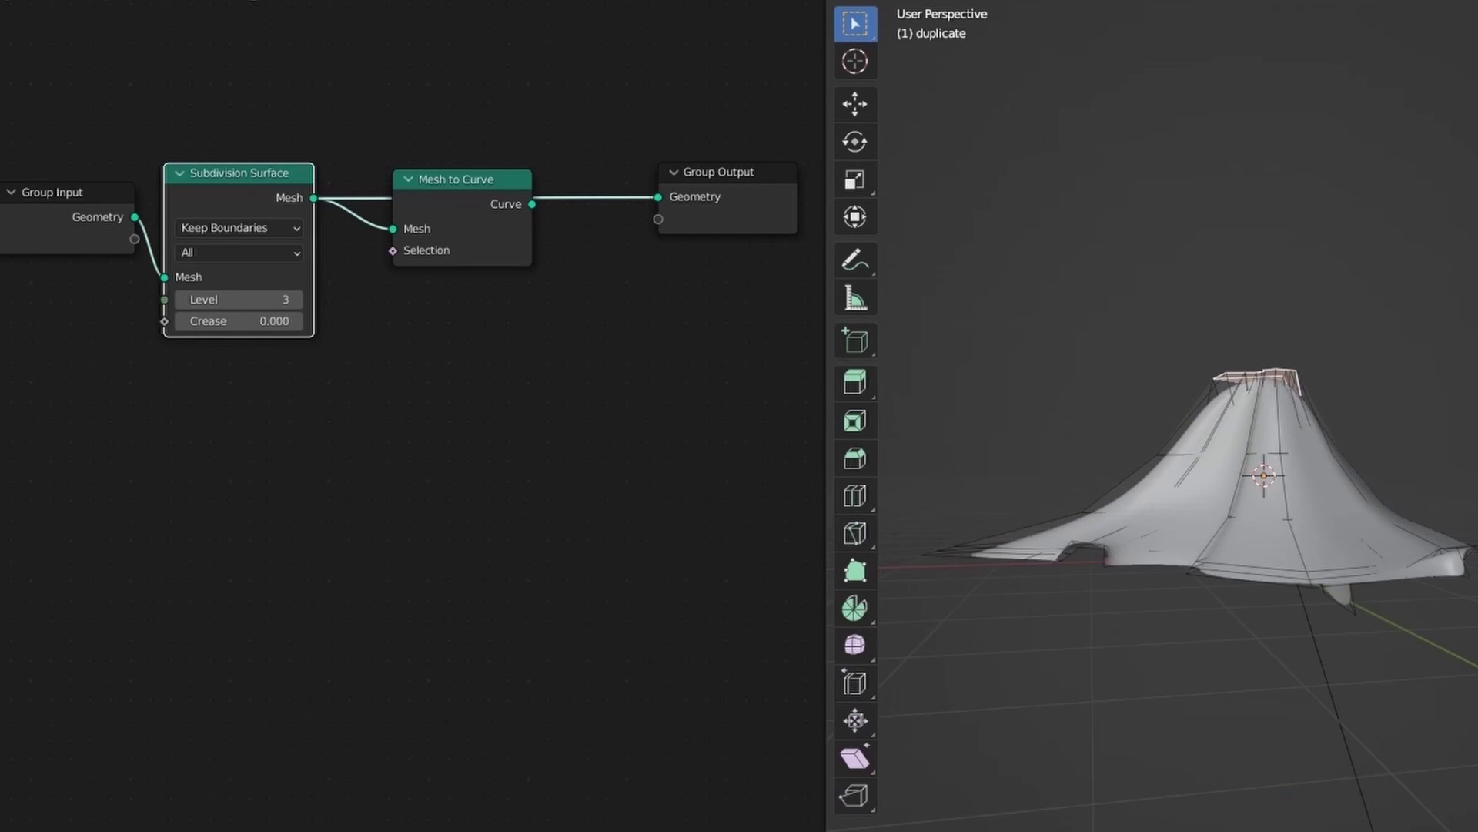
middle_drag(1175, 585, 1177, 451)
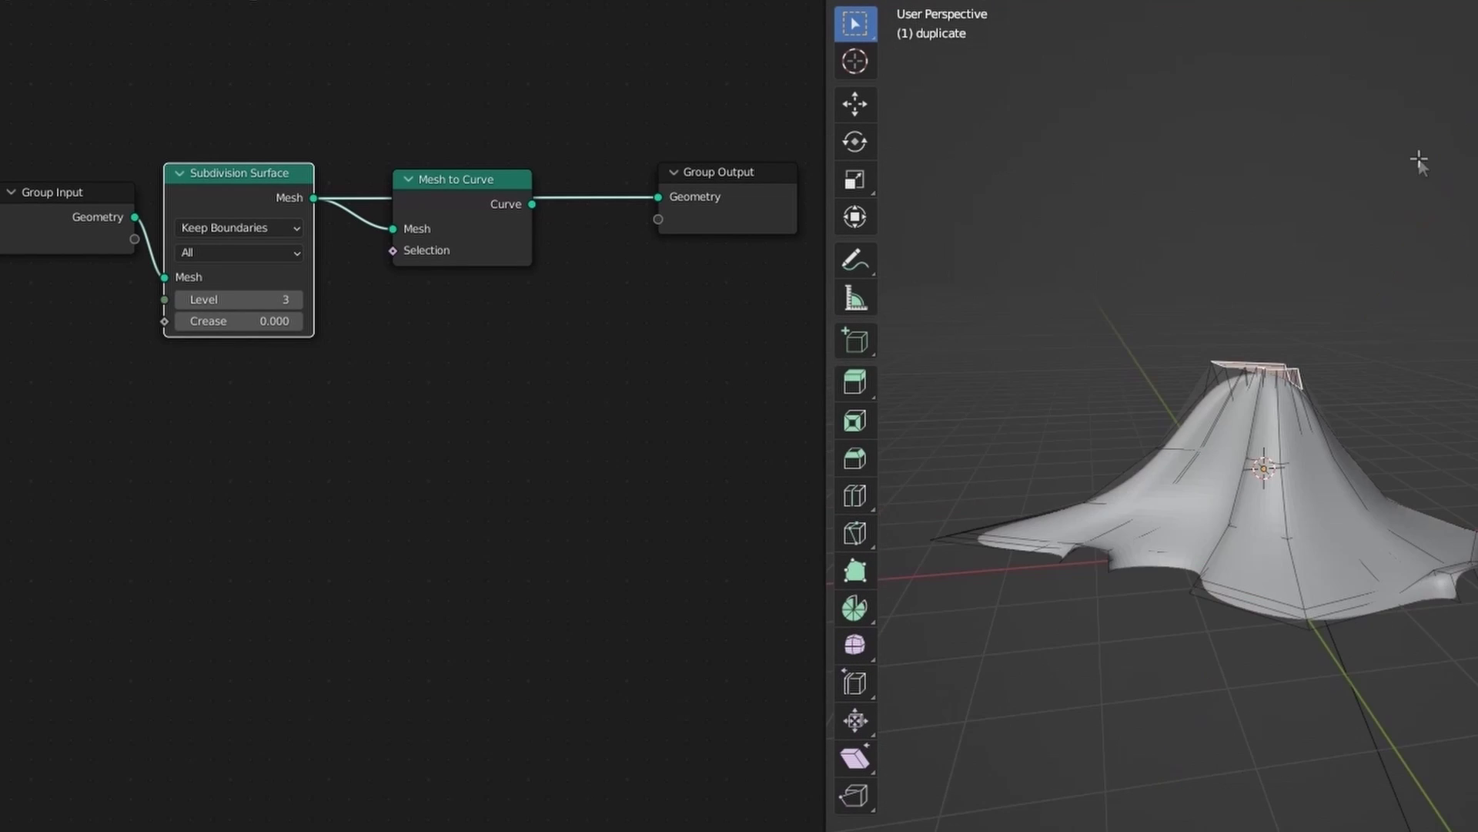
key(Tab)
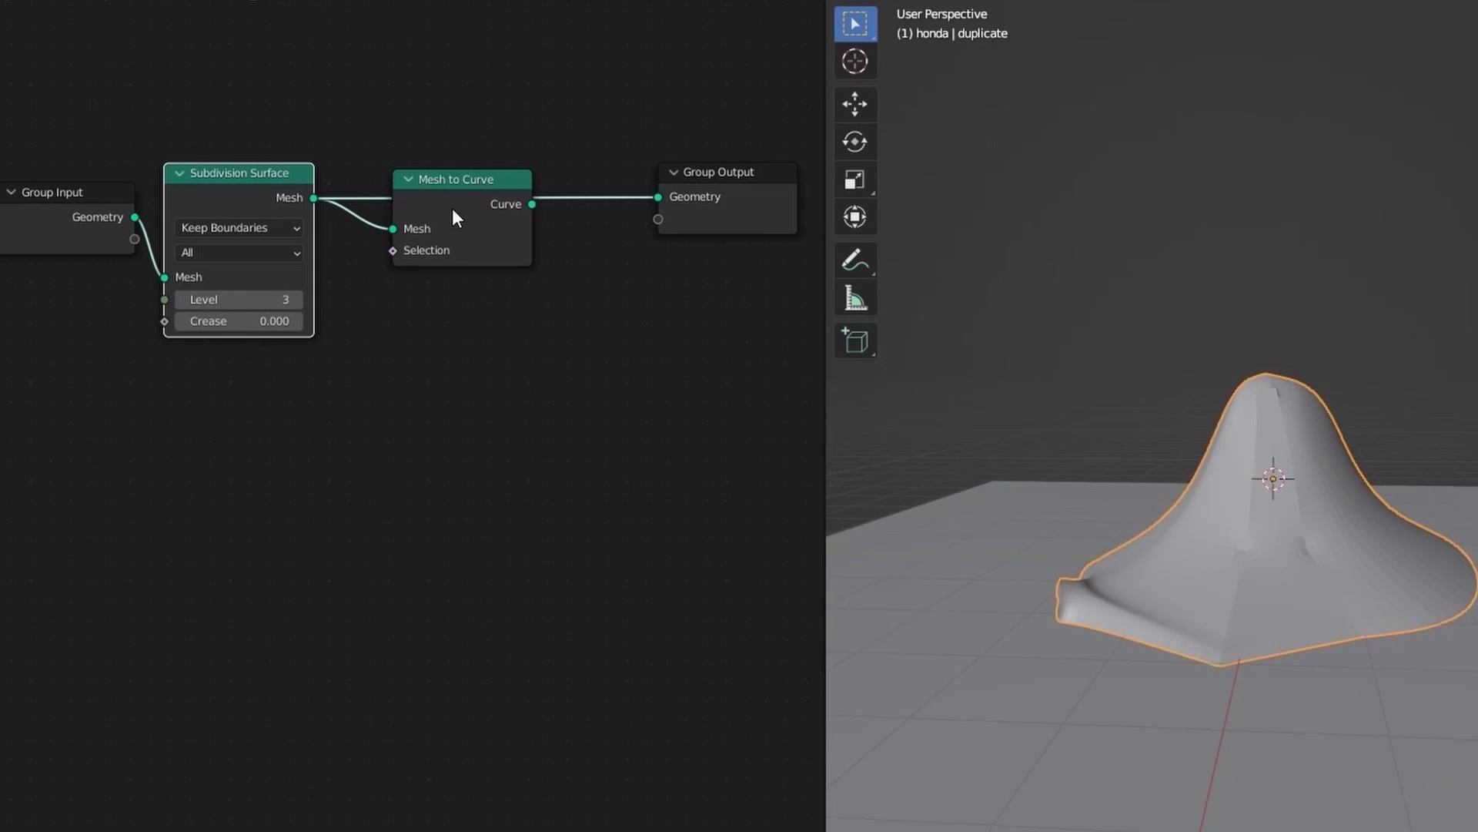
Route the Mesh to Curve output into Group Output and insert a Curve to Mesh node between them
drag(451, 208, 429, 207)
mouse_move(657, 198)
mouse_down()
mouse_move(563, 202)
mouse_move(659, 197)
mouse_up()
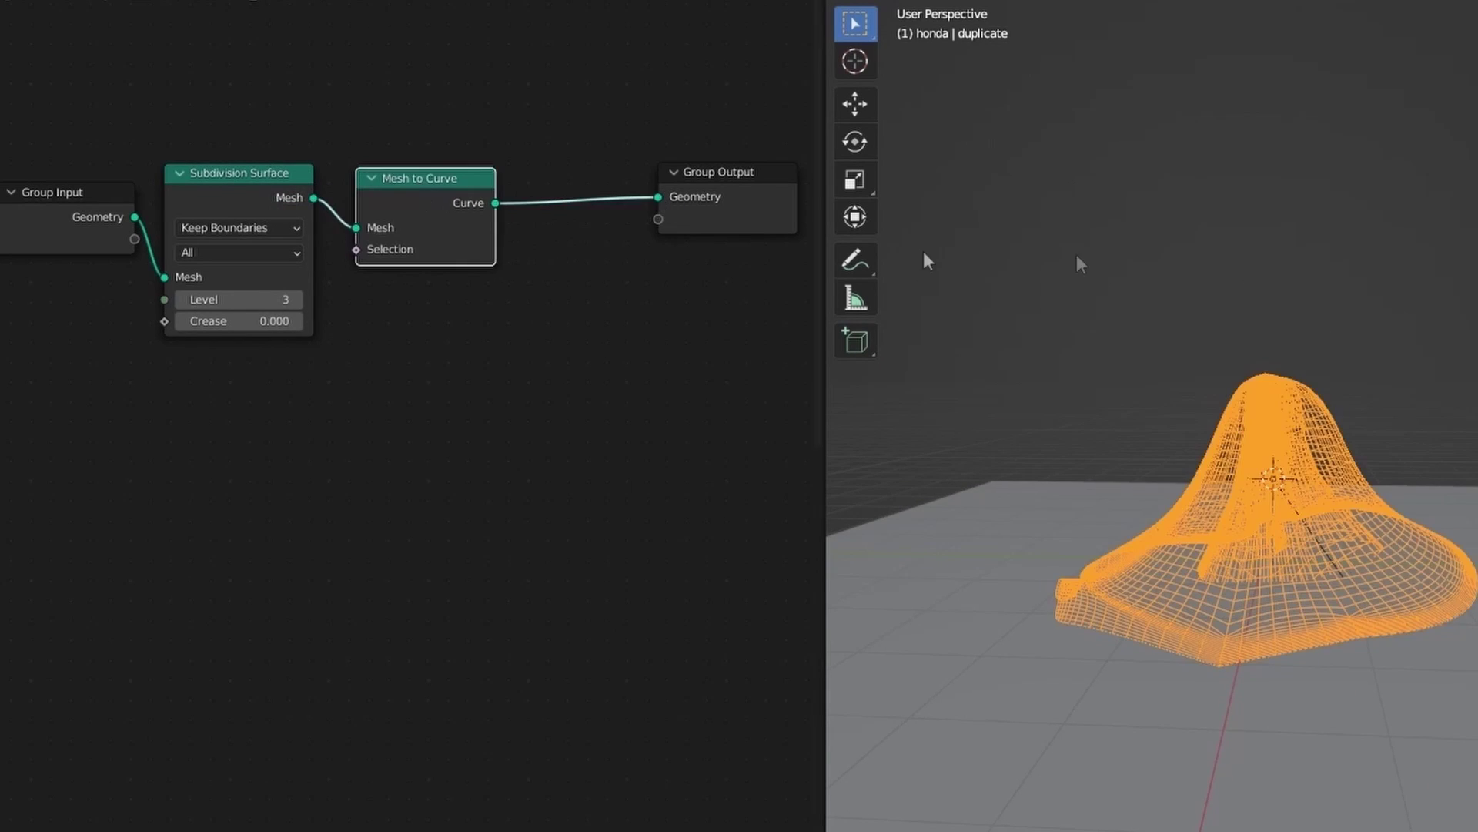
drag(410, 183, 401, 177)
key(shift+a)
click(442, 420)
text(cur)
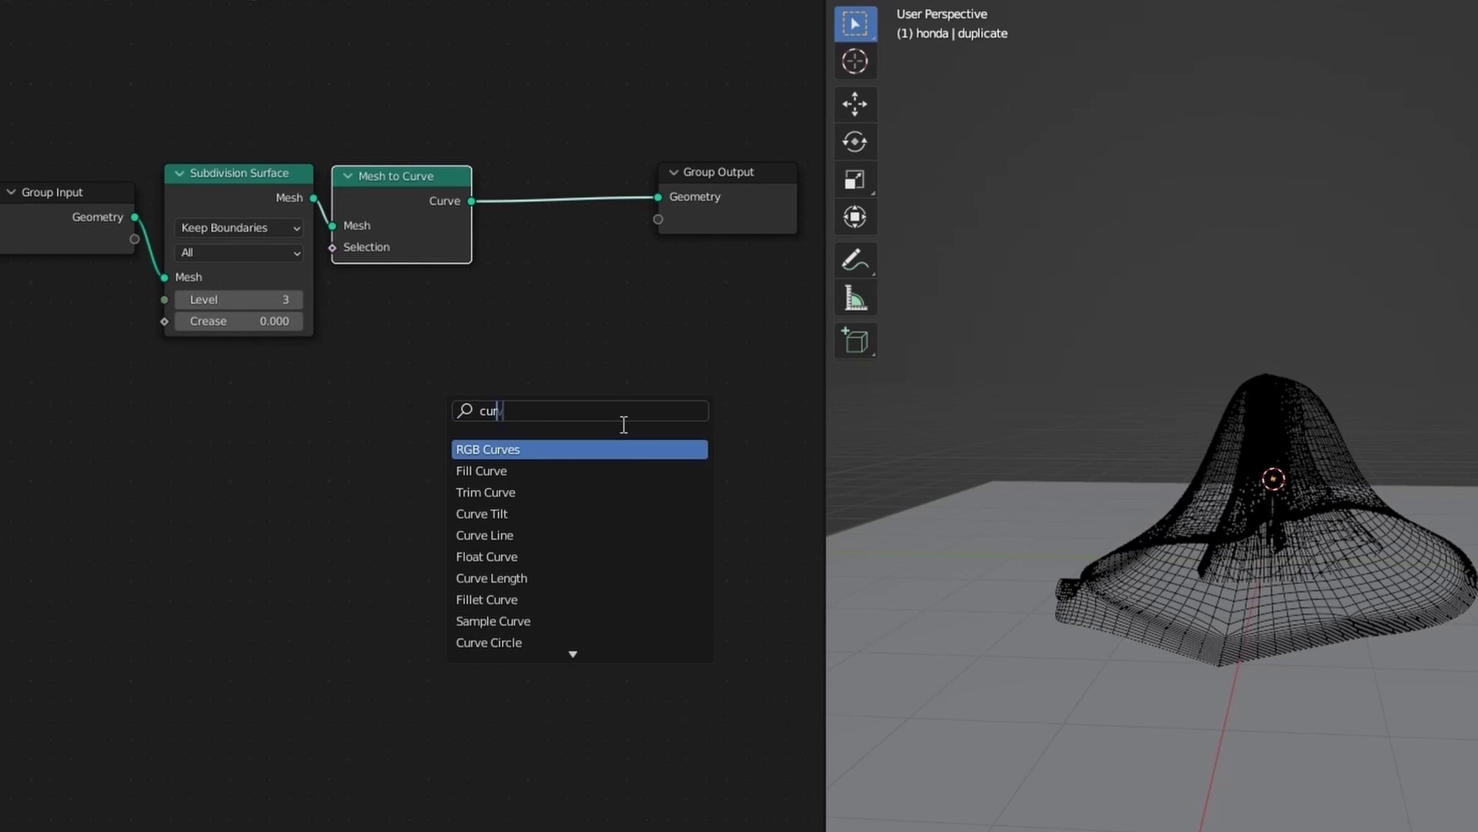
text(ve to)
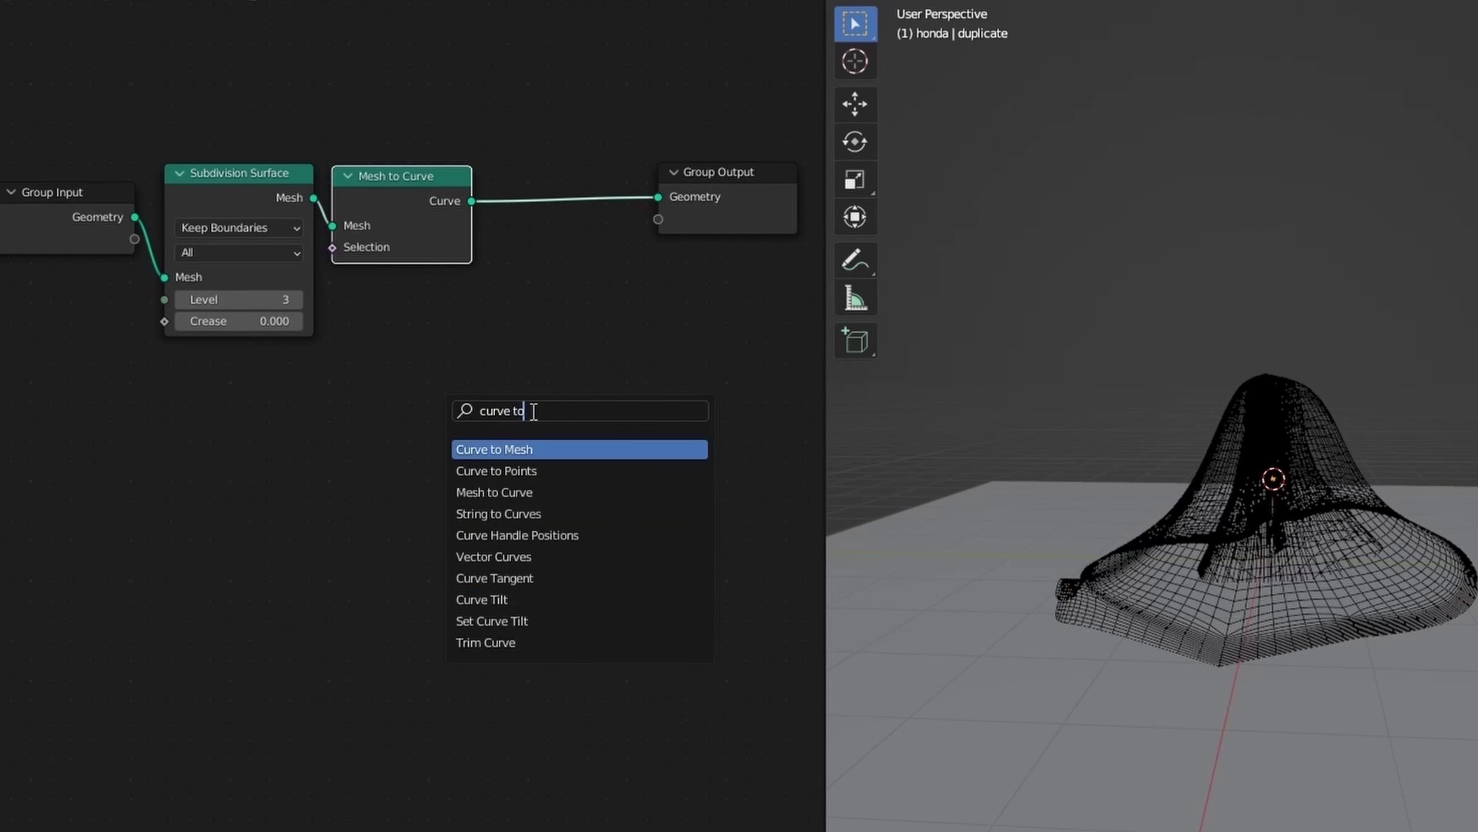
click(514, 458)
click(620, 196)
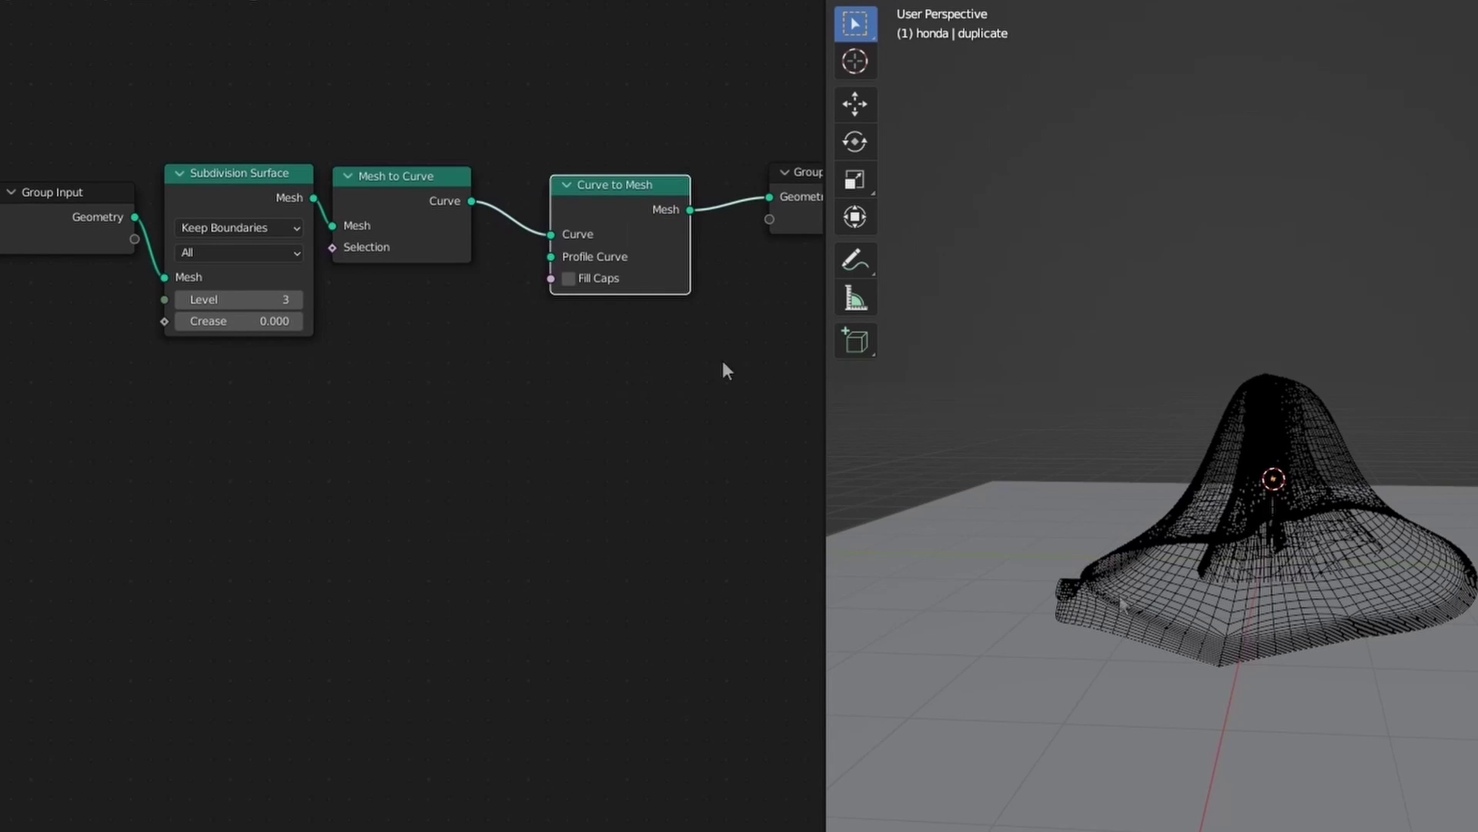
Add a Curve Circle node and connect it to the Profile Curve input of Curve to Mesh
key(shift+a)
click(474, 534)
text(curve)
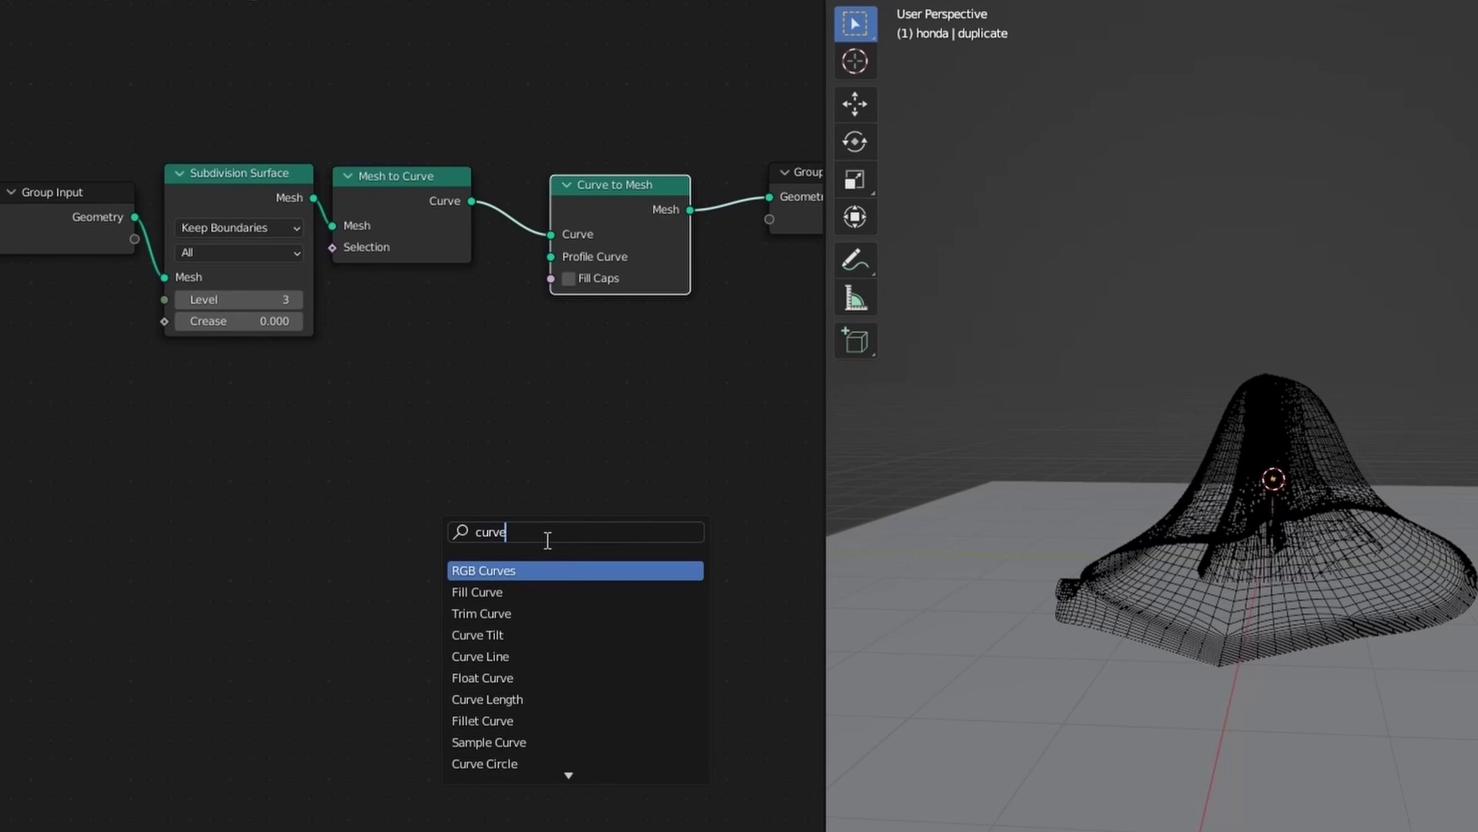
text( ci)
key(Return)
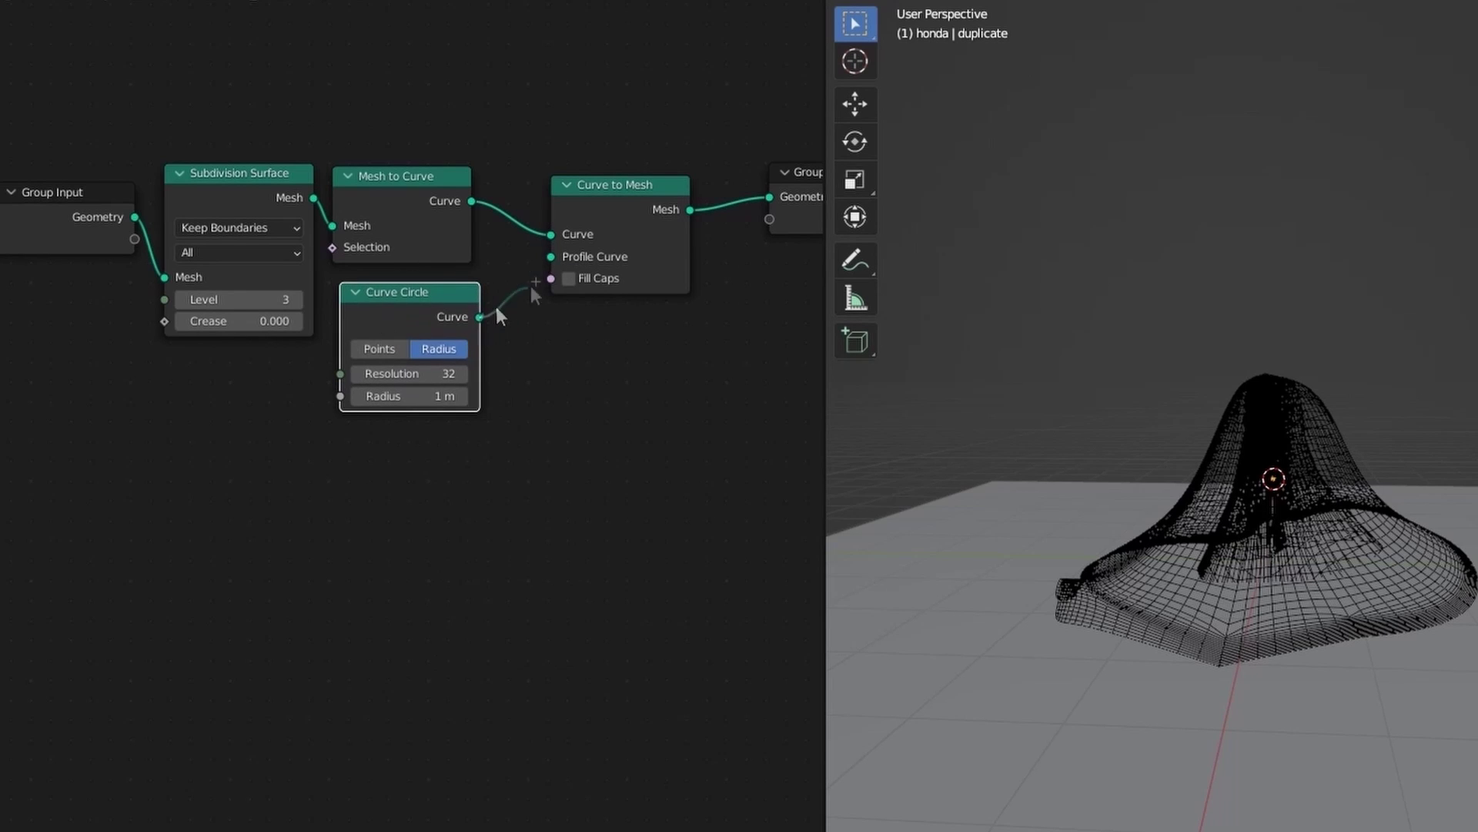
drag(535, 292, 551, 257)
Try Curve Circle radii of 0.1, 0.02 and 0.03 m for the thickness of the mountain's wire grid
text(.1)
key(Return)
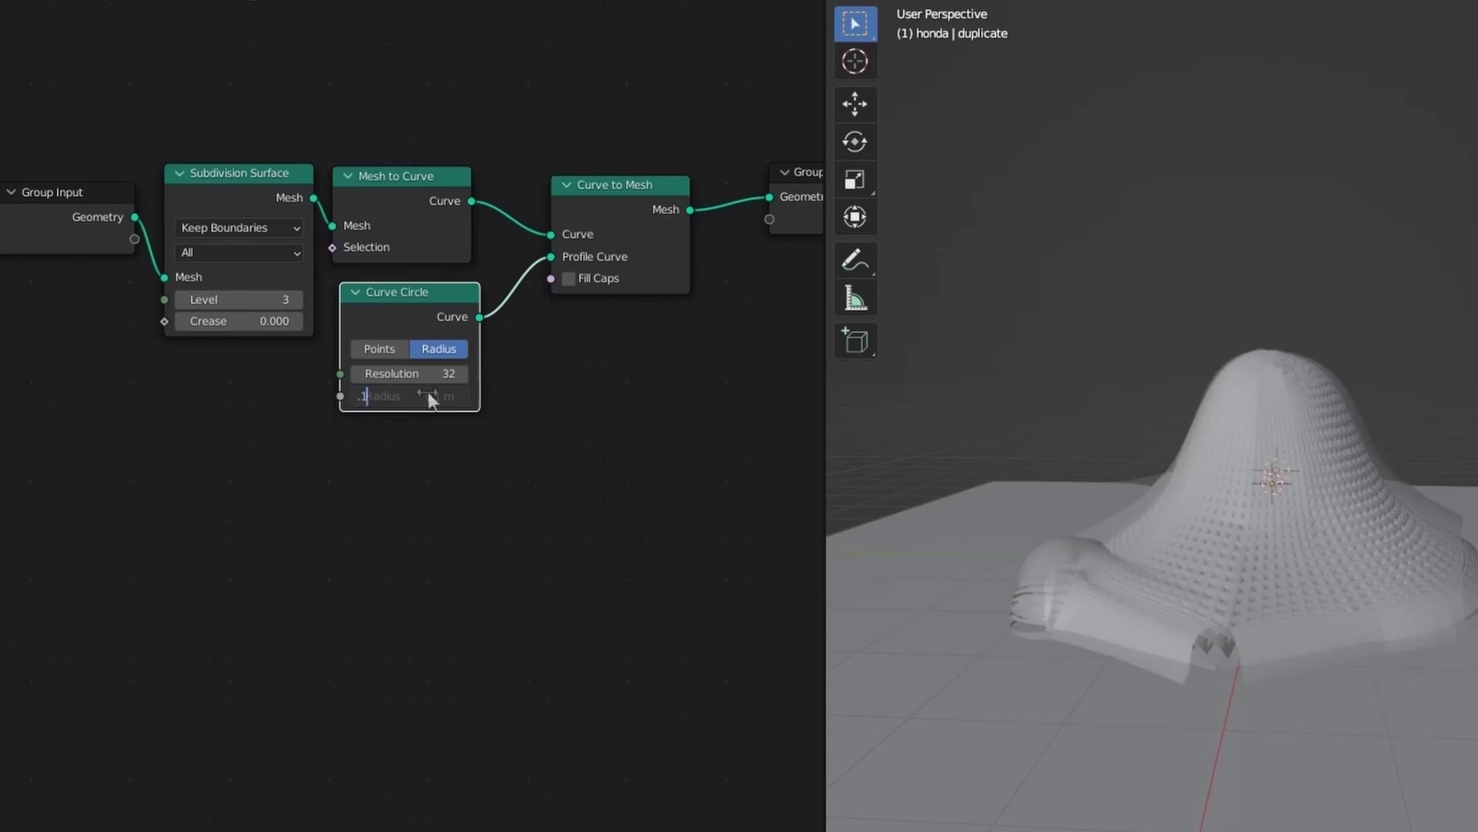
click(423, 395)
text(.02)
key(Return)
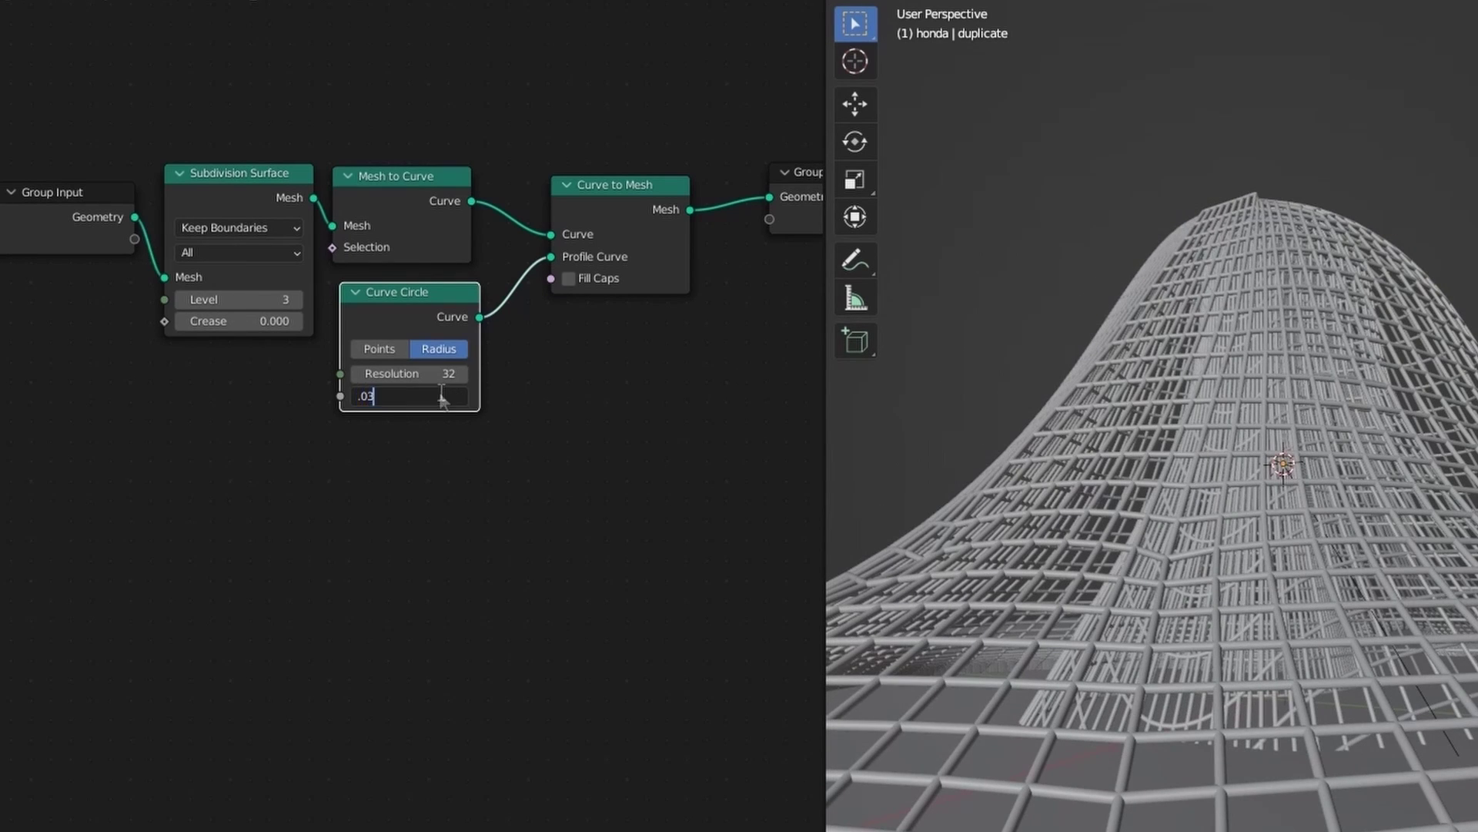
key(Return)
scroll(1053, 601, down, 3)
middle_drag(1059, 604, 944, 316)
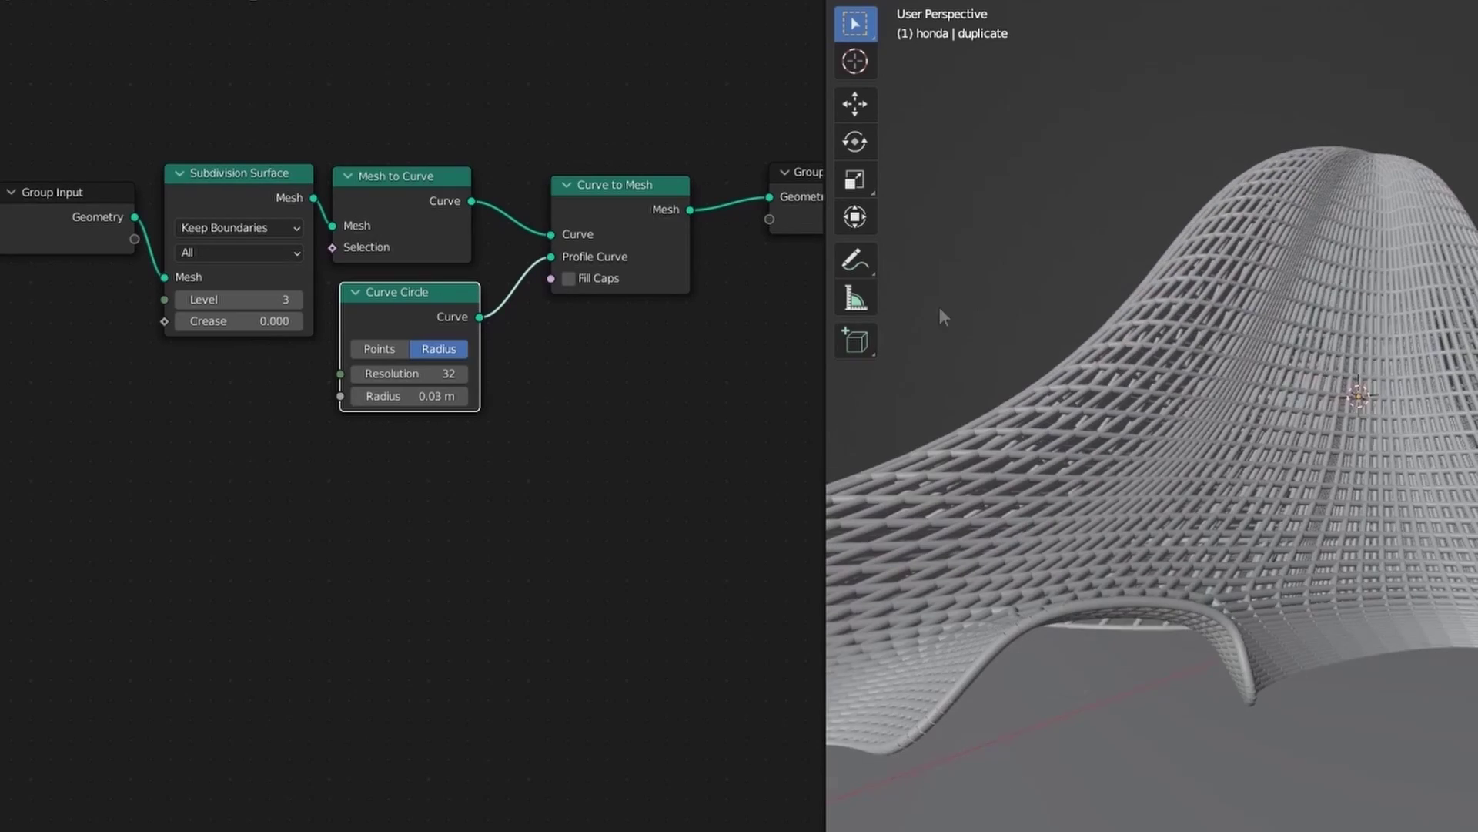
Set the Curve Circle radius to 0.025 m and view the wire grid from another side
click(430, 401)
text(.025)
key(Return)
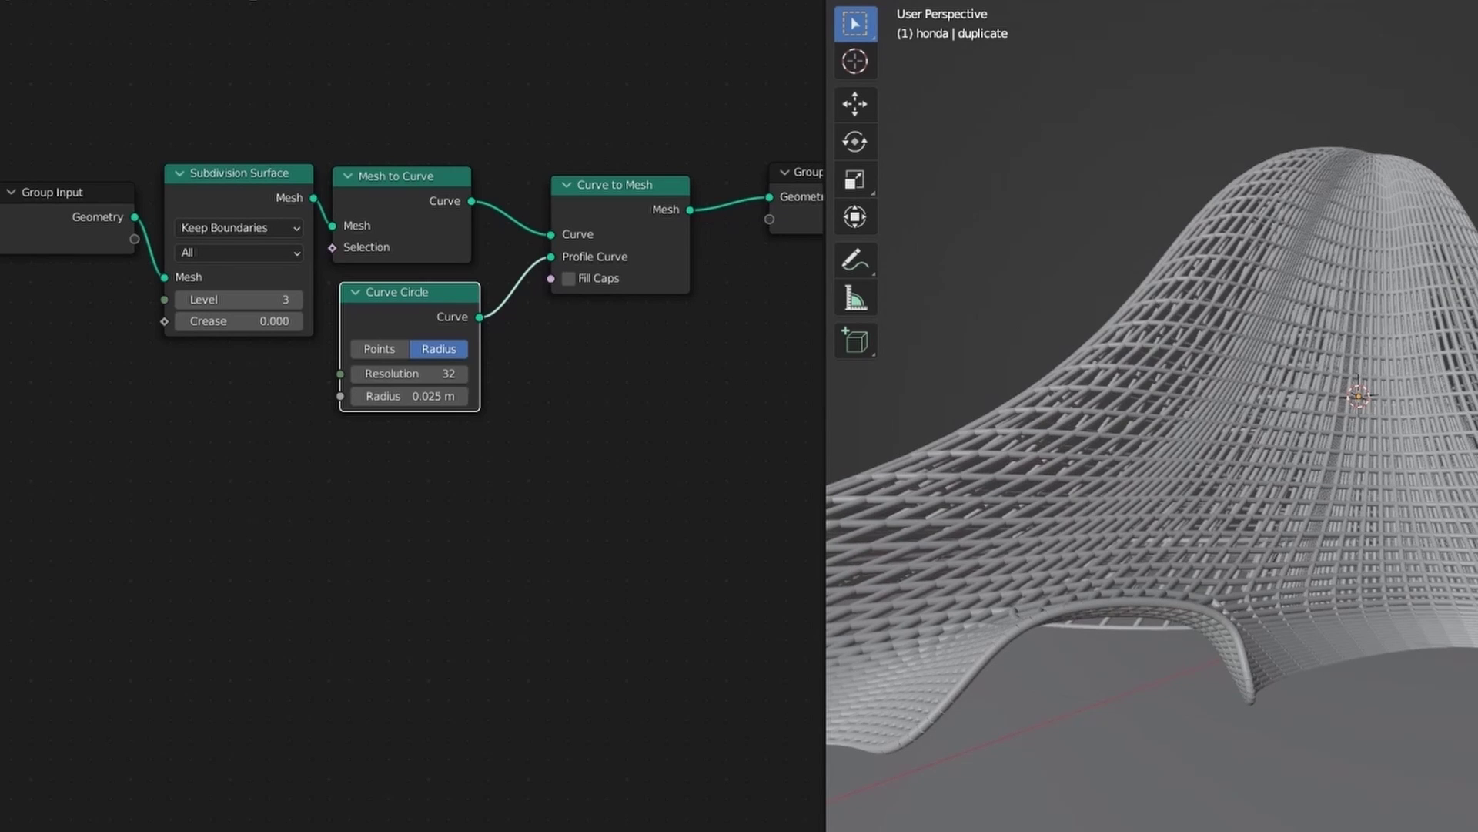
middle_drag(1386, 171, 1473, 176)
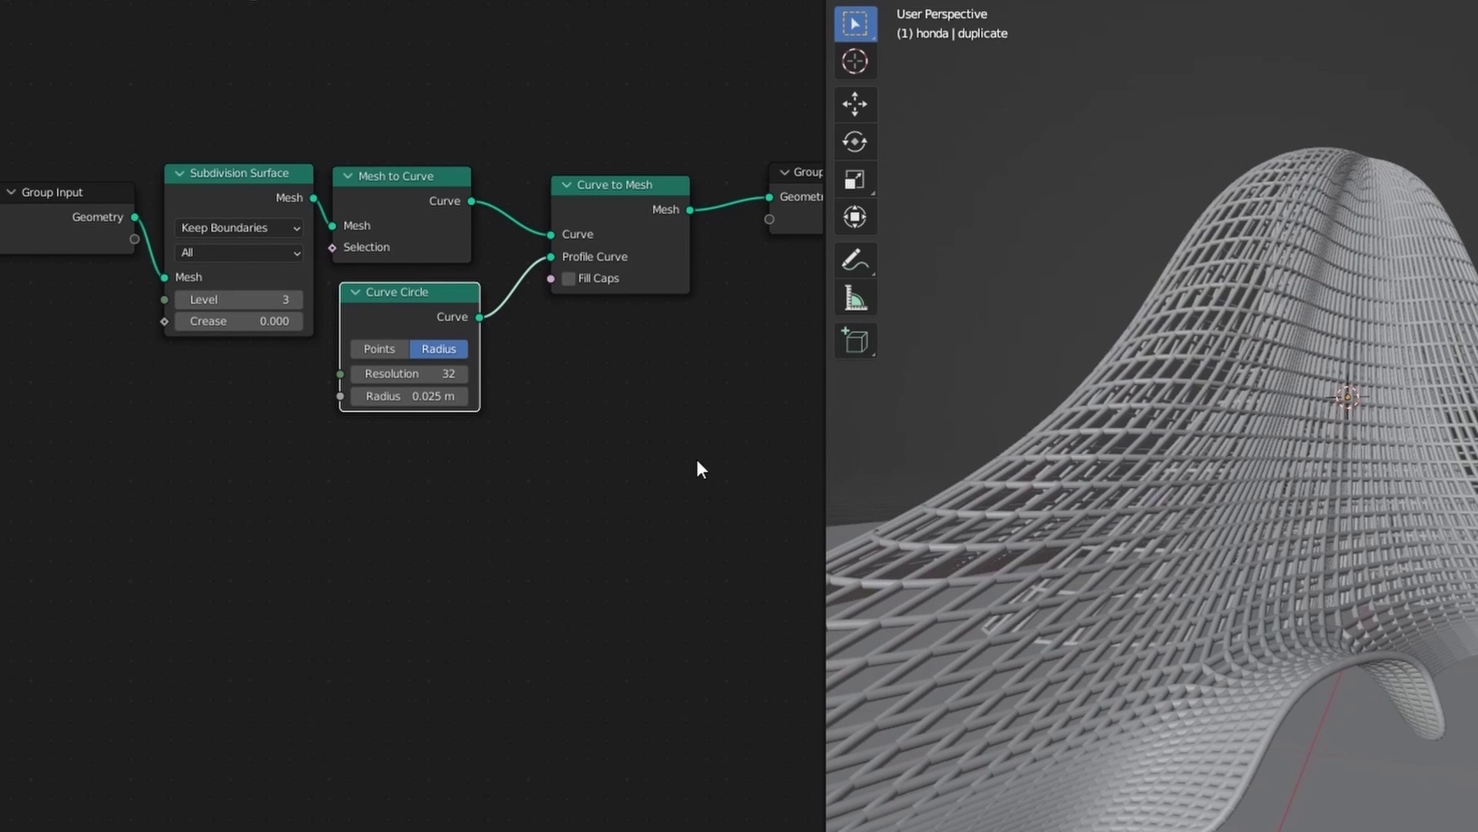
Tidy the node positions and insert a Join Geometry node between Curve to Mesh and Group Output
drag(55, 208, 62, 270)
drag(602, 193, 539, 186)
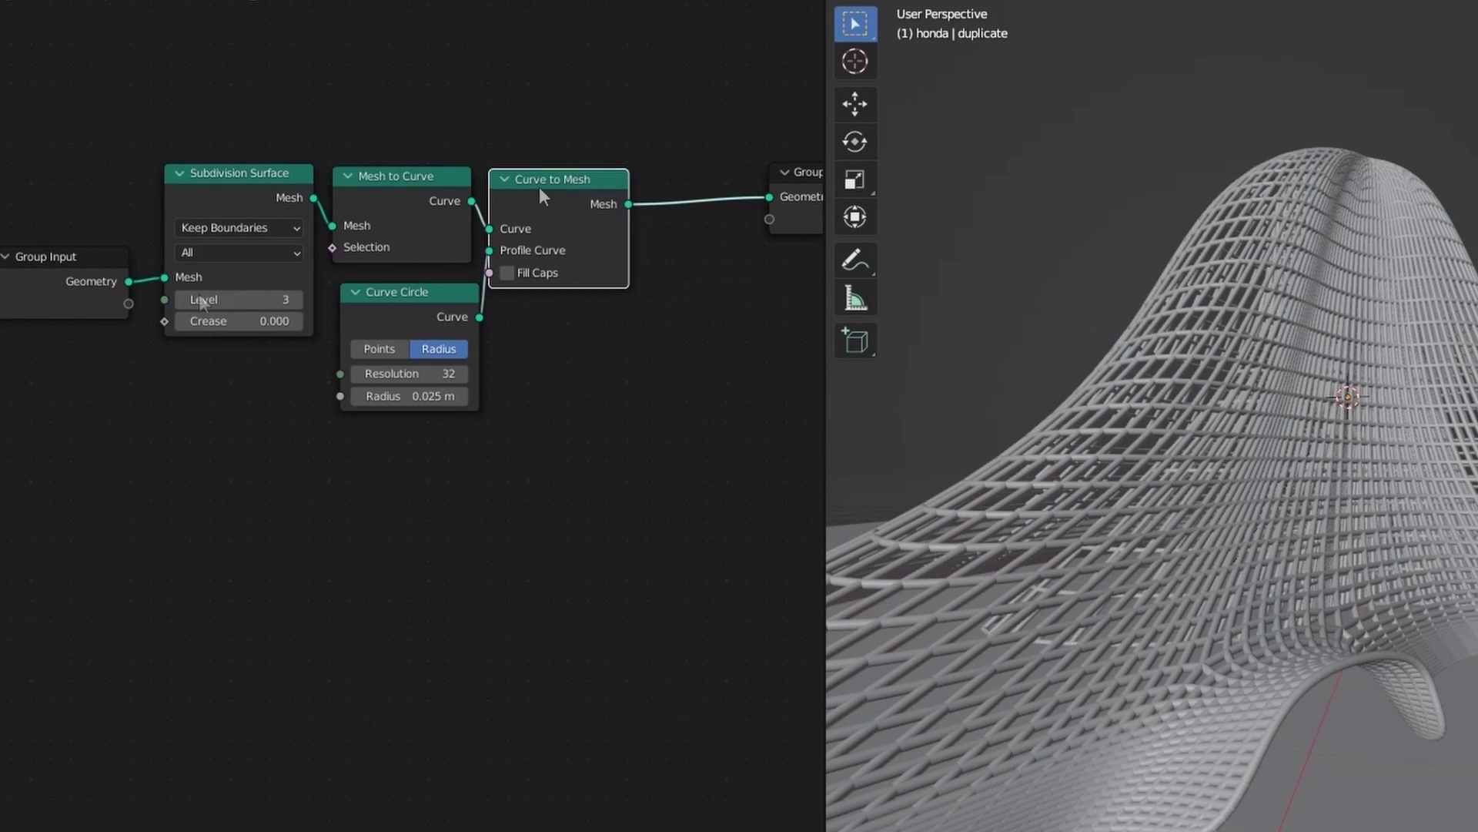
key(shift+a)
click(313, 489)
text(join)
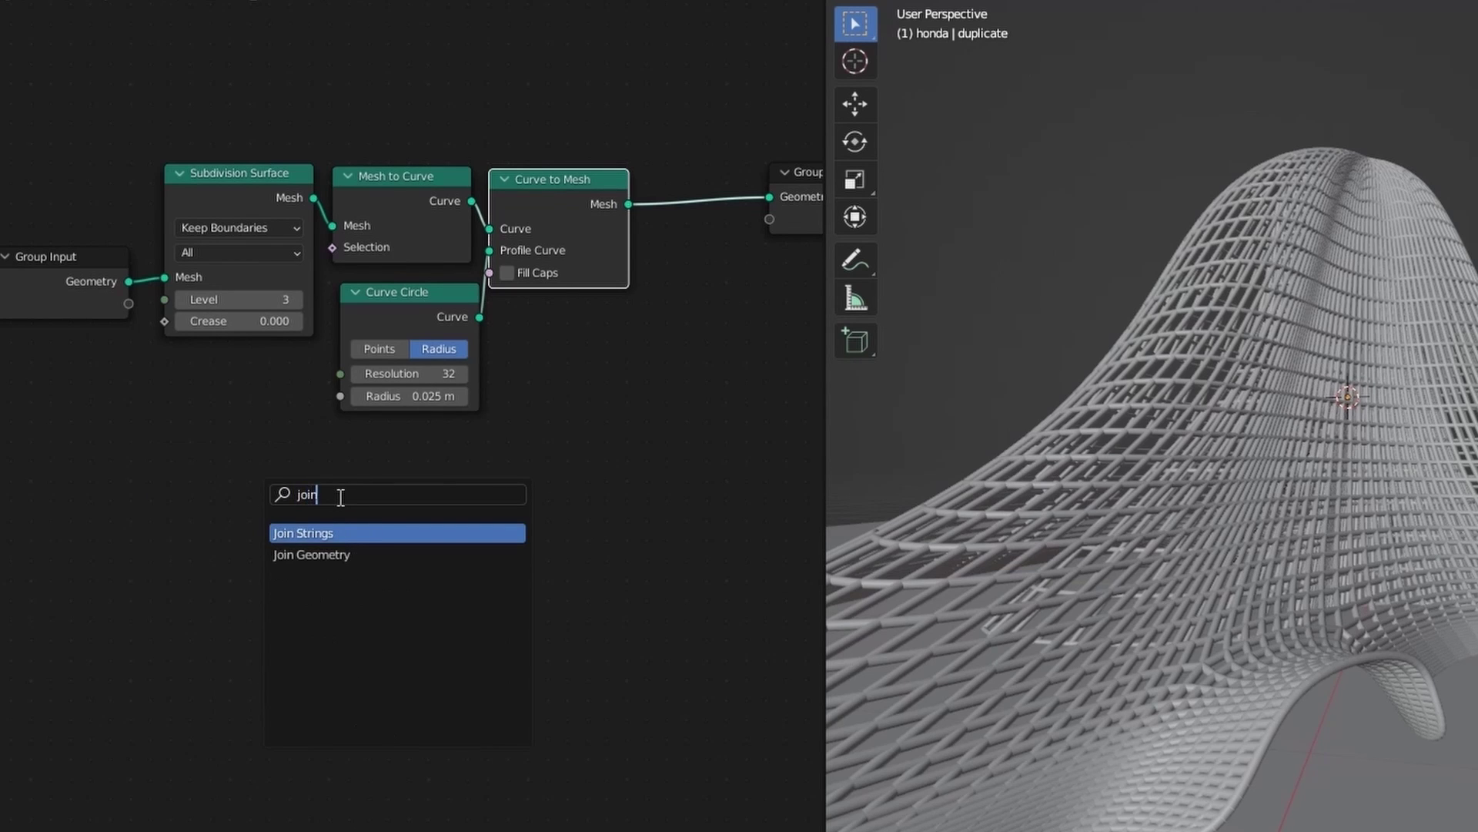
click(339, 554)
click(699, 228)
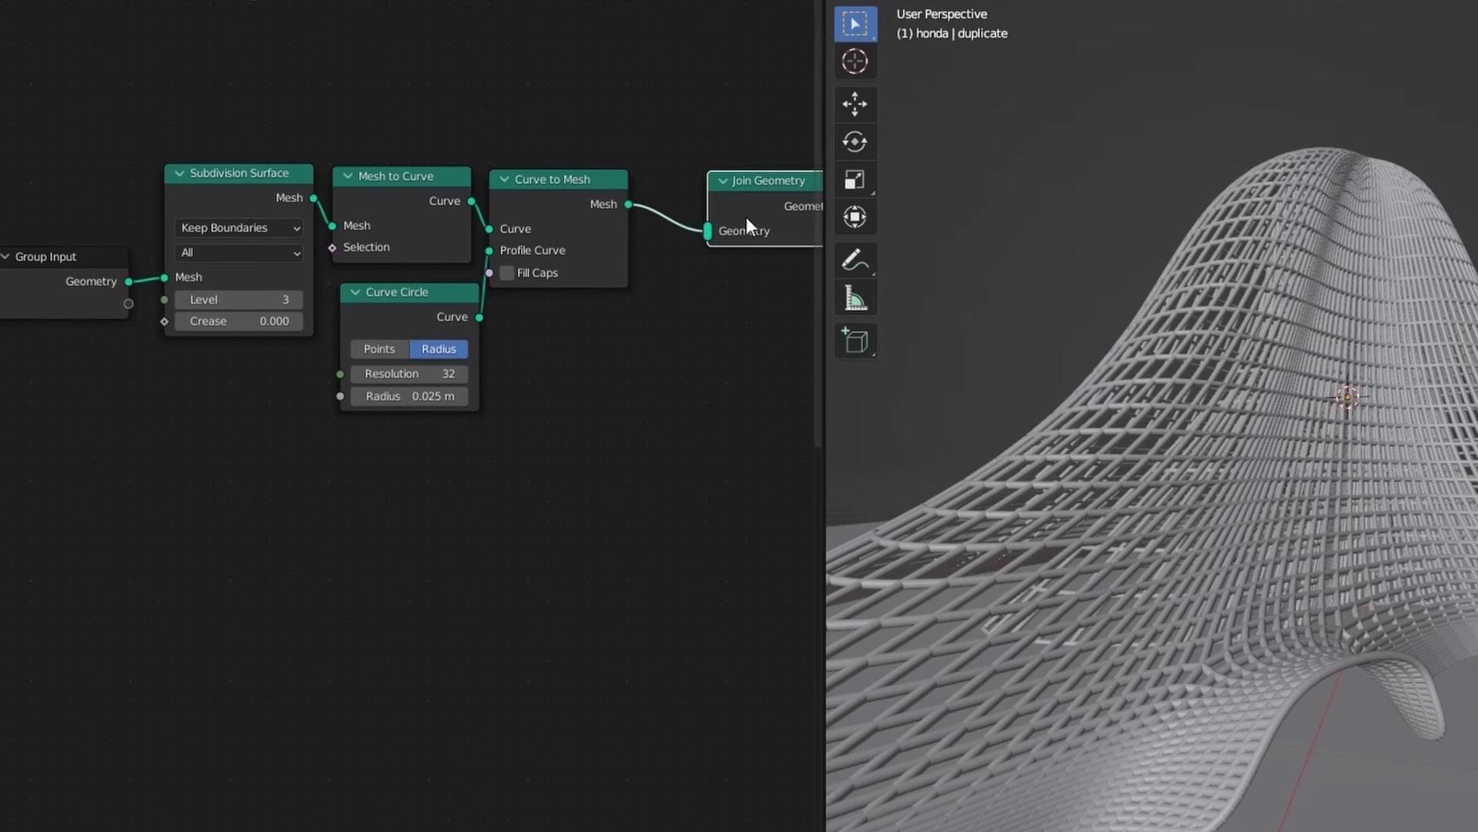
drag(748, 216, 714, 212)
Move the curve node chain above Group Input and link the Subdivision Surface mesh into Join Geometry
drag(206, 131, 529, 374)
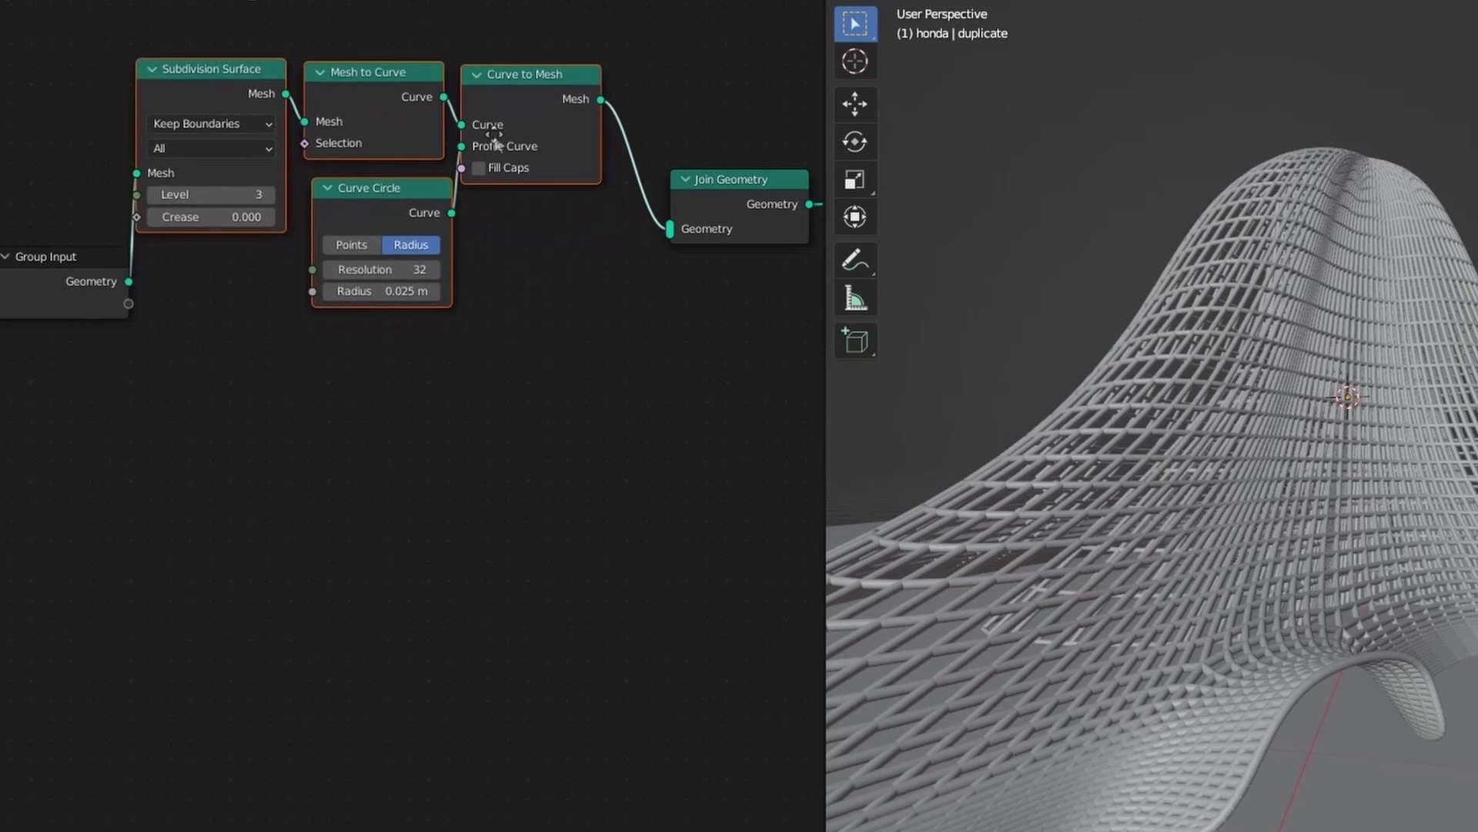
drag(72, 265, 63, 361)
scroll(367, 404, down, 1)
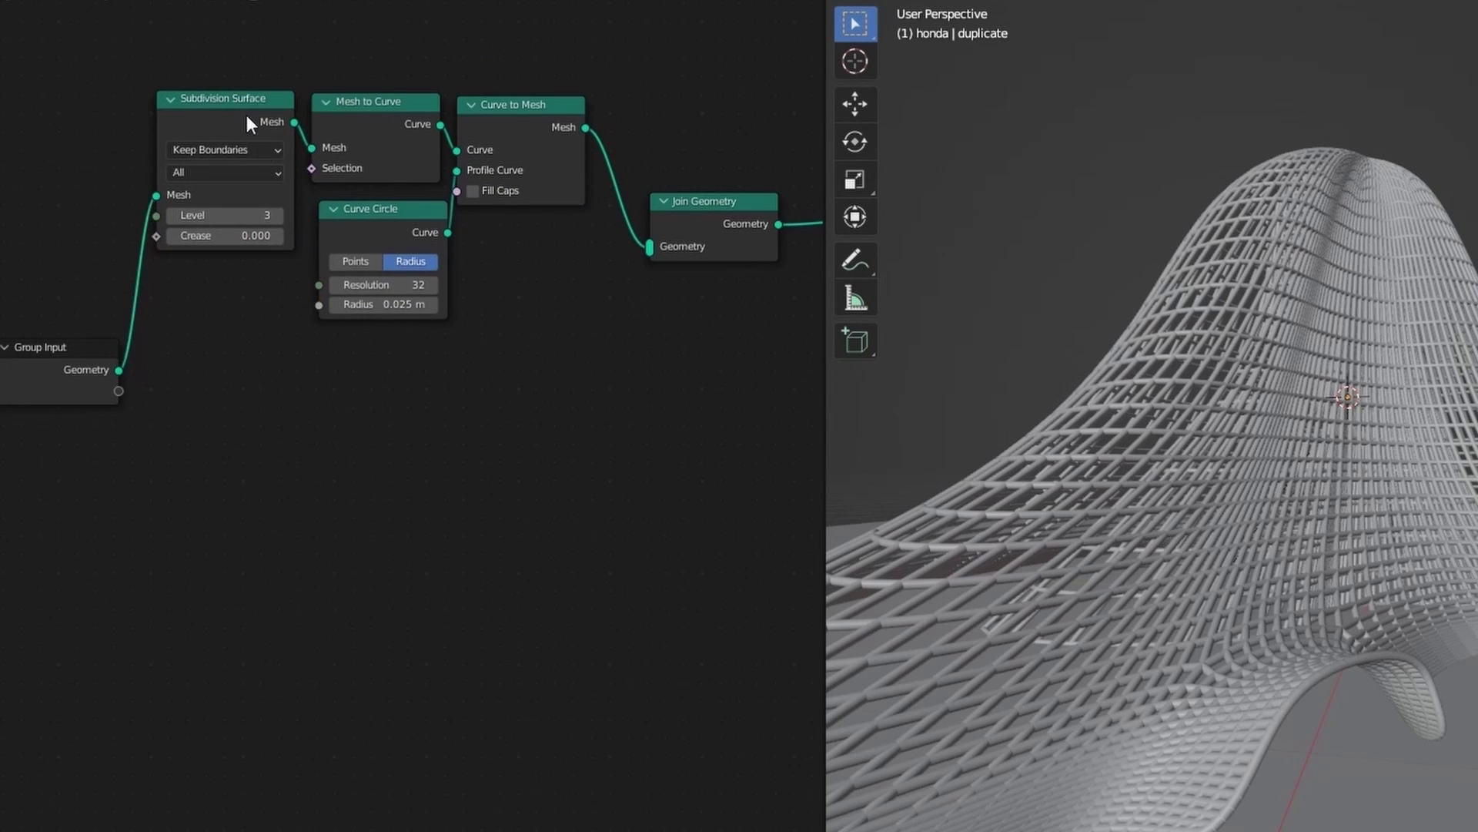
drag(246, 115, 649, 246)
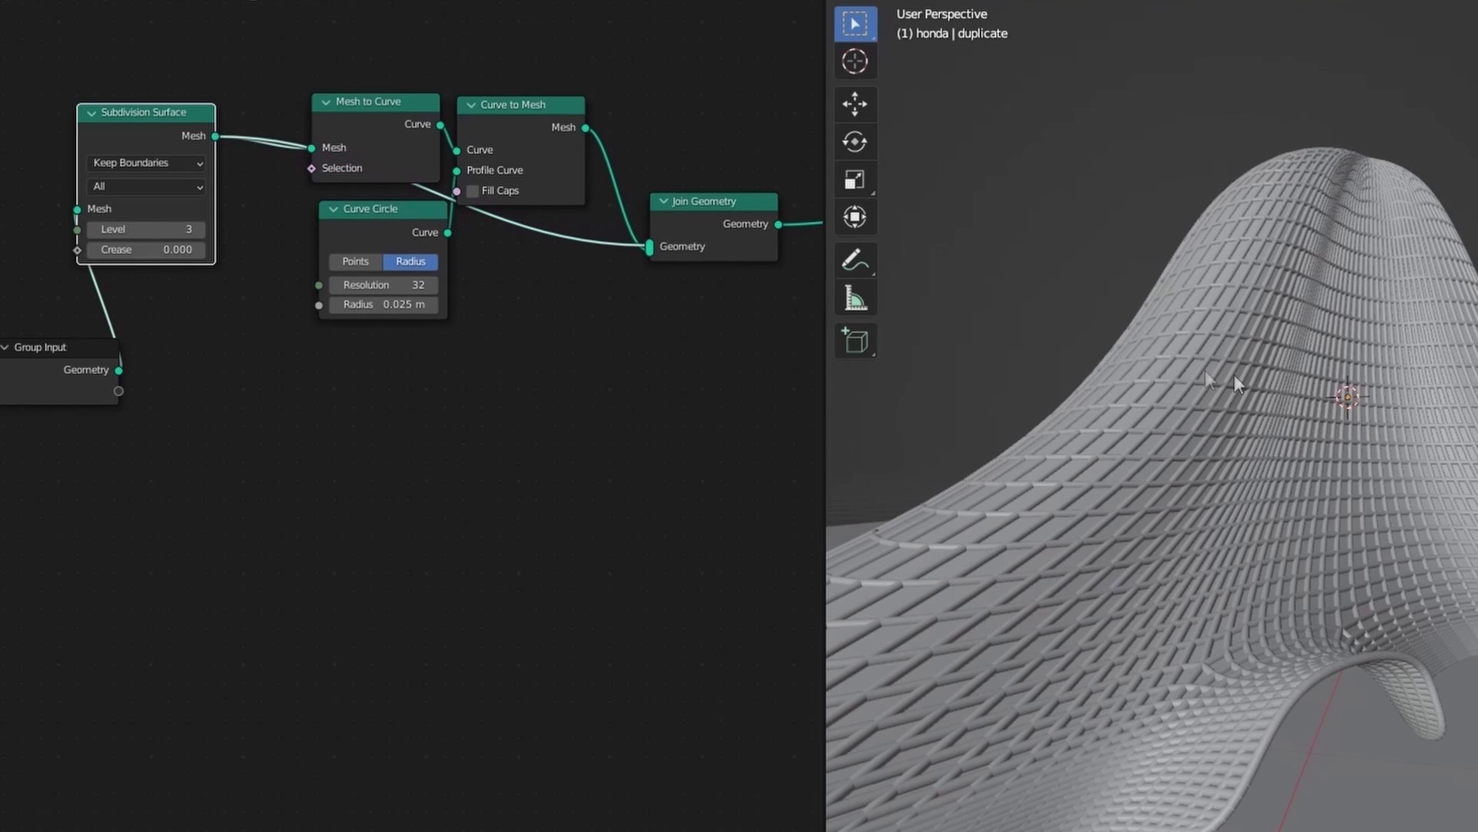
Rearrange the nodes with Subdivision Surface beside Group Input, the curve nodes above it, and Join Geometry farther along the chain
scroll(1186, 288, up, 3)
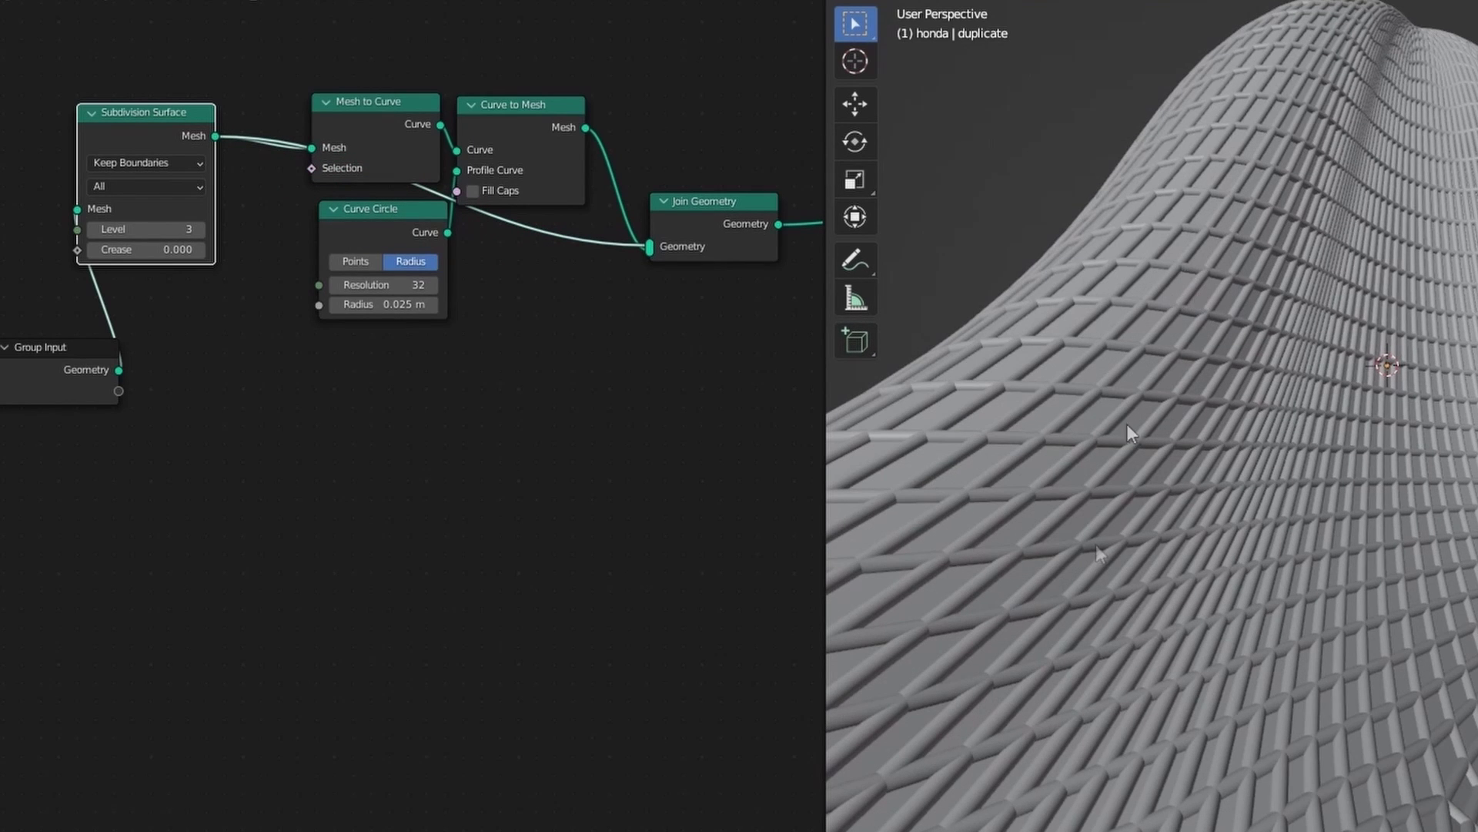
middle_drag(1186, 323, 1212, 380)
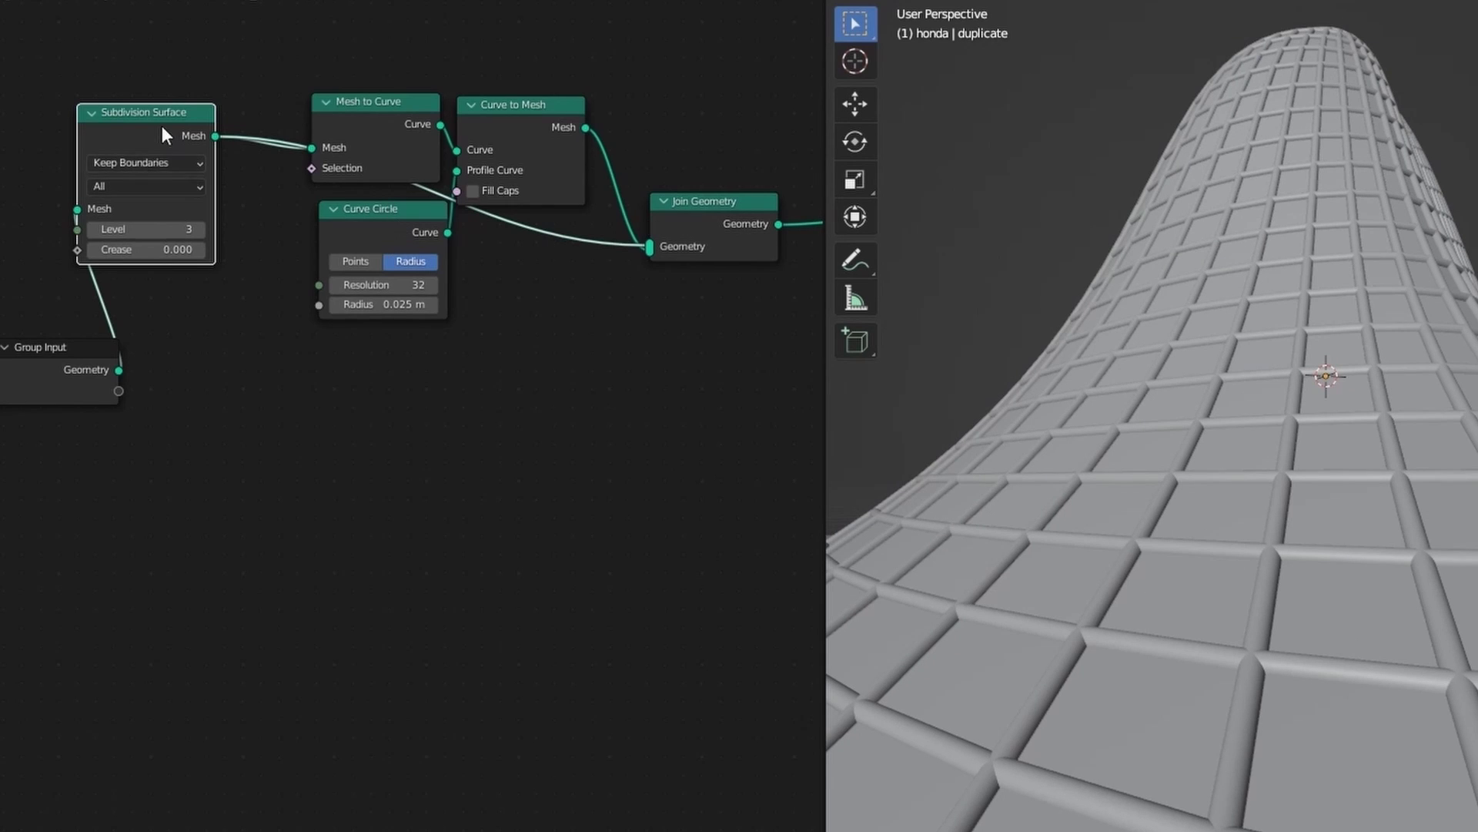
drag(162, 135, 215, 367)
drag(268, 116, 501, 204)
drag(482, 153, 467, 106)
drag(716, 250, 768, 389)
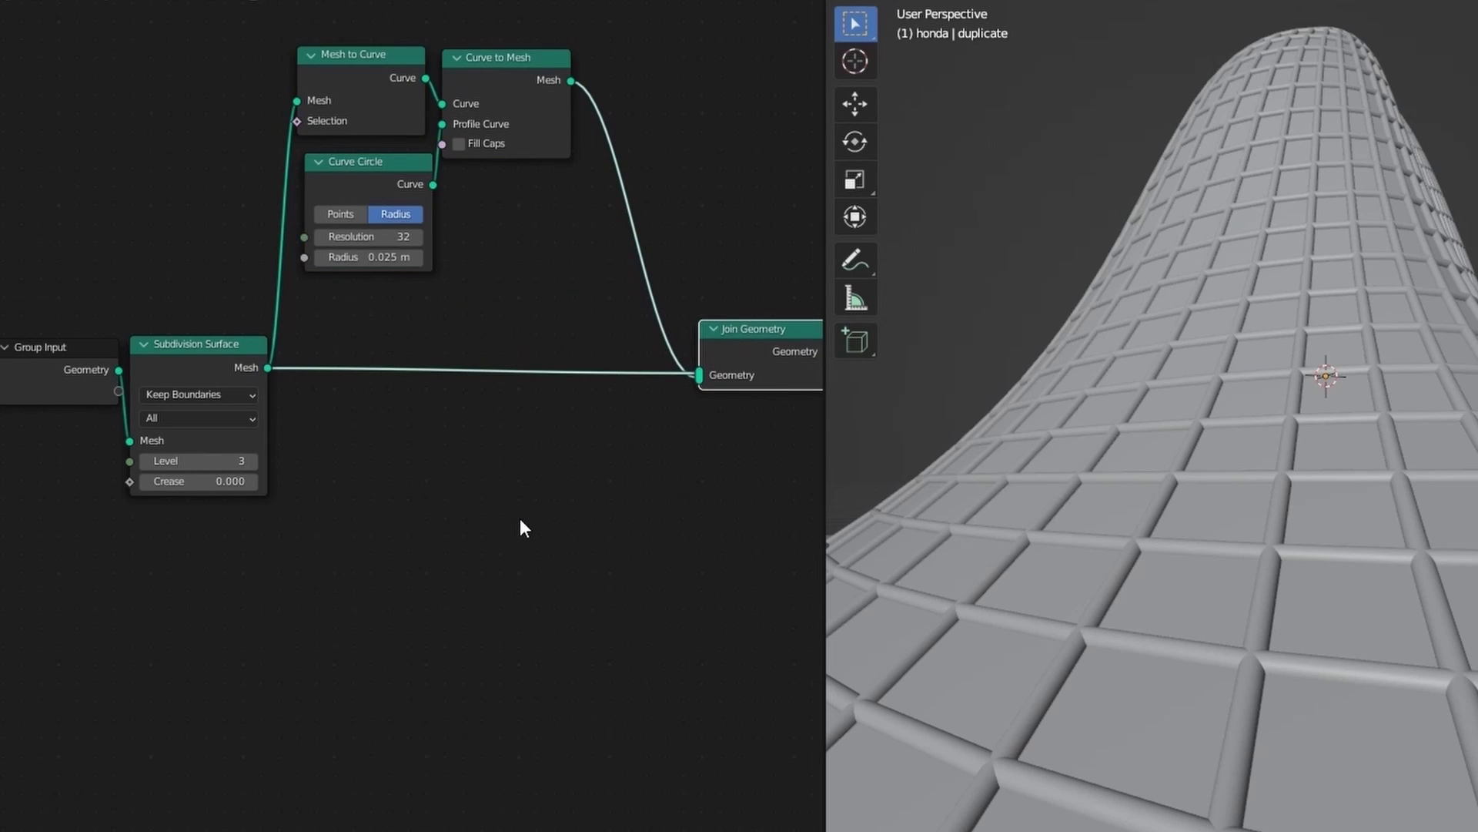
Insert a Delete Geometry node between Subdivision Surface and Join Geometry
key(shift+a)
click(471, 523)
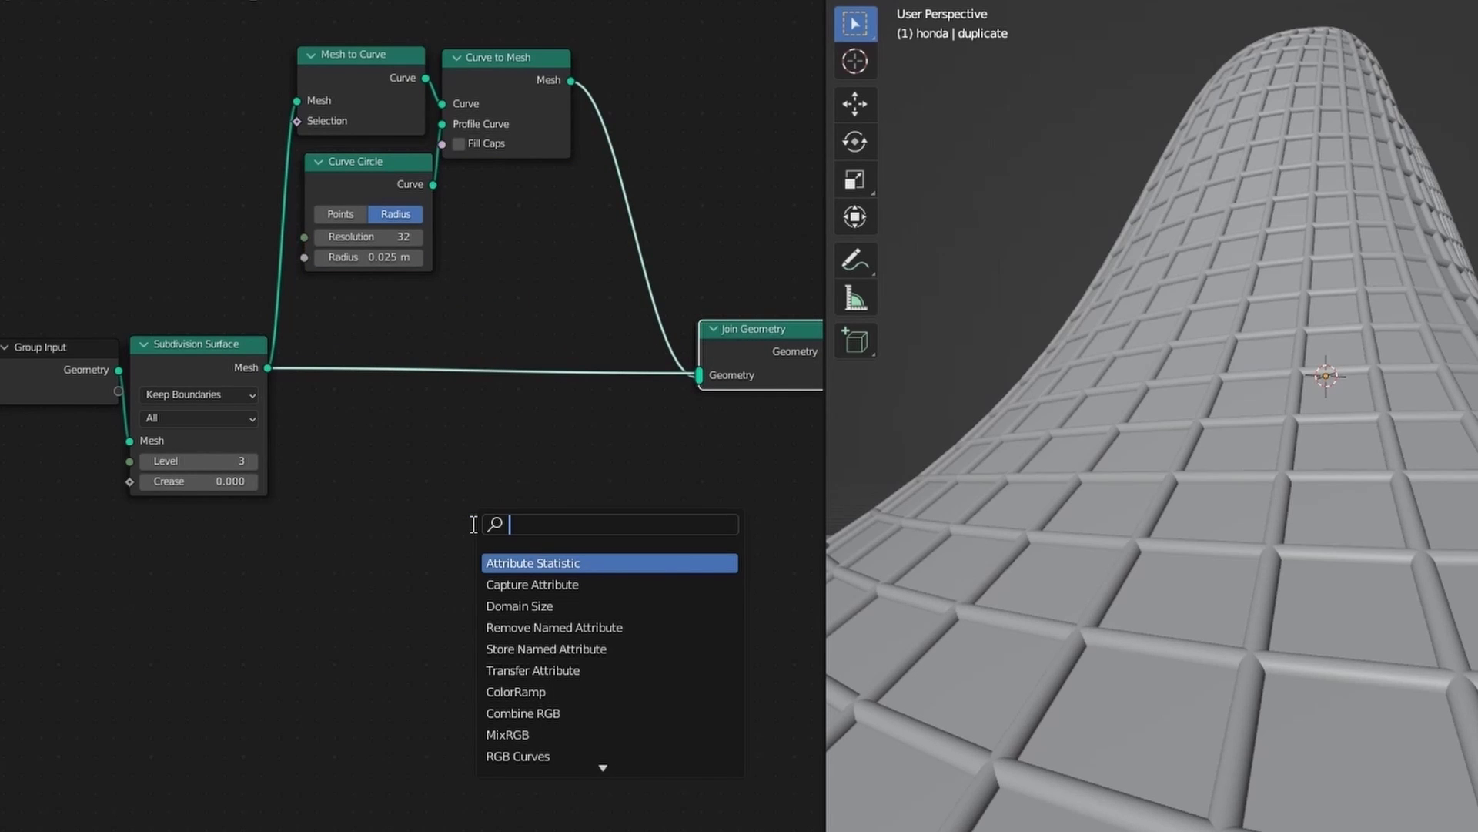
text(del)
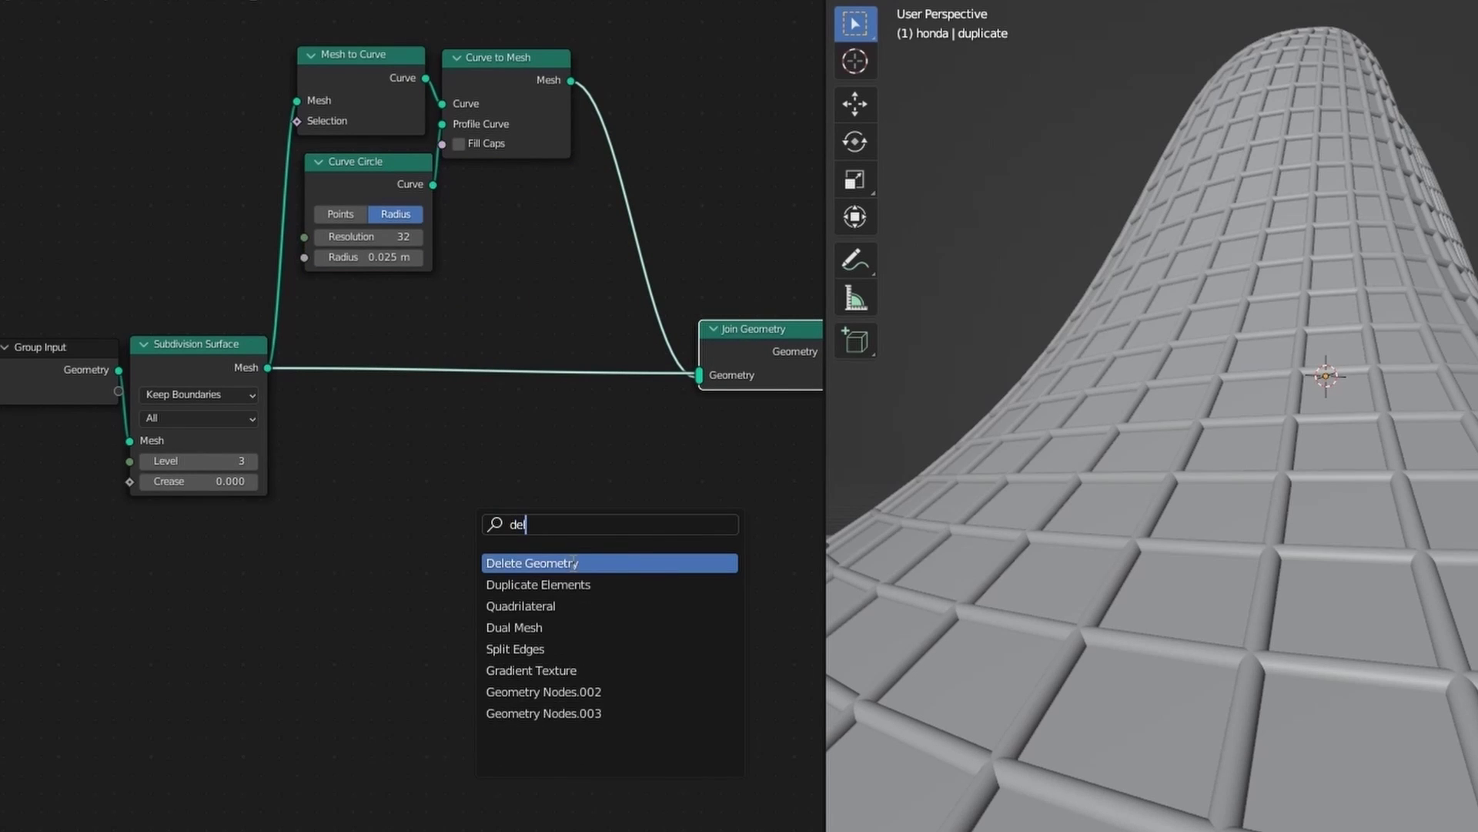
click(573, 562)
click(395, 384)
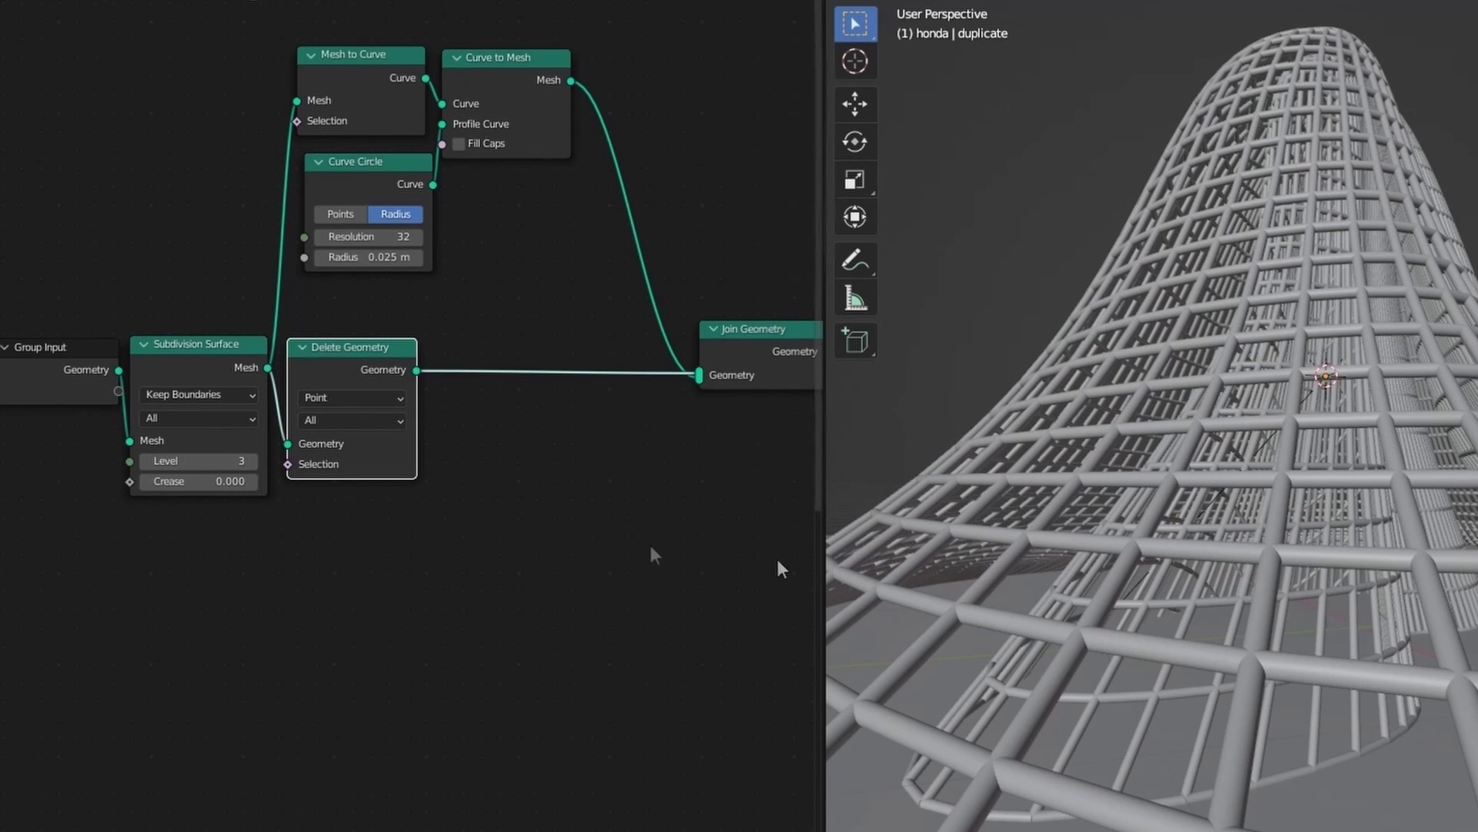
Add a Random Value node and link its Value to the Selection input of Delete Geometry
key(shift+a)
click(479, 501)
text(rand)
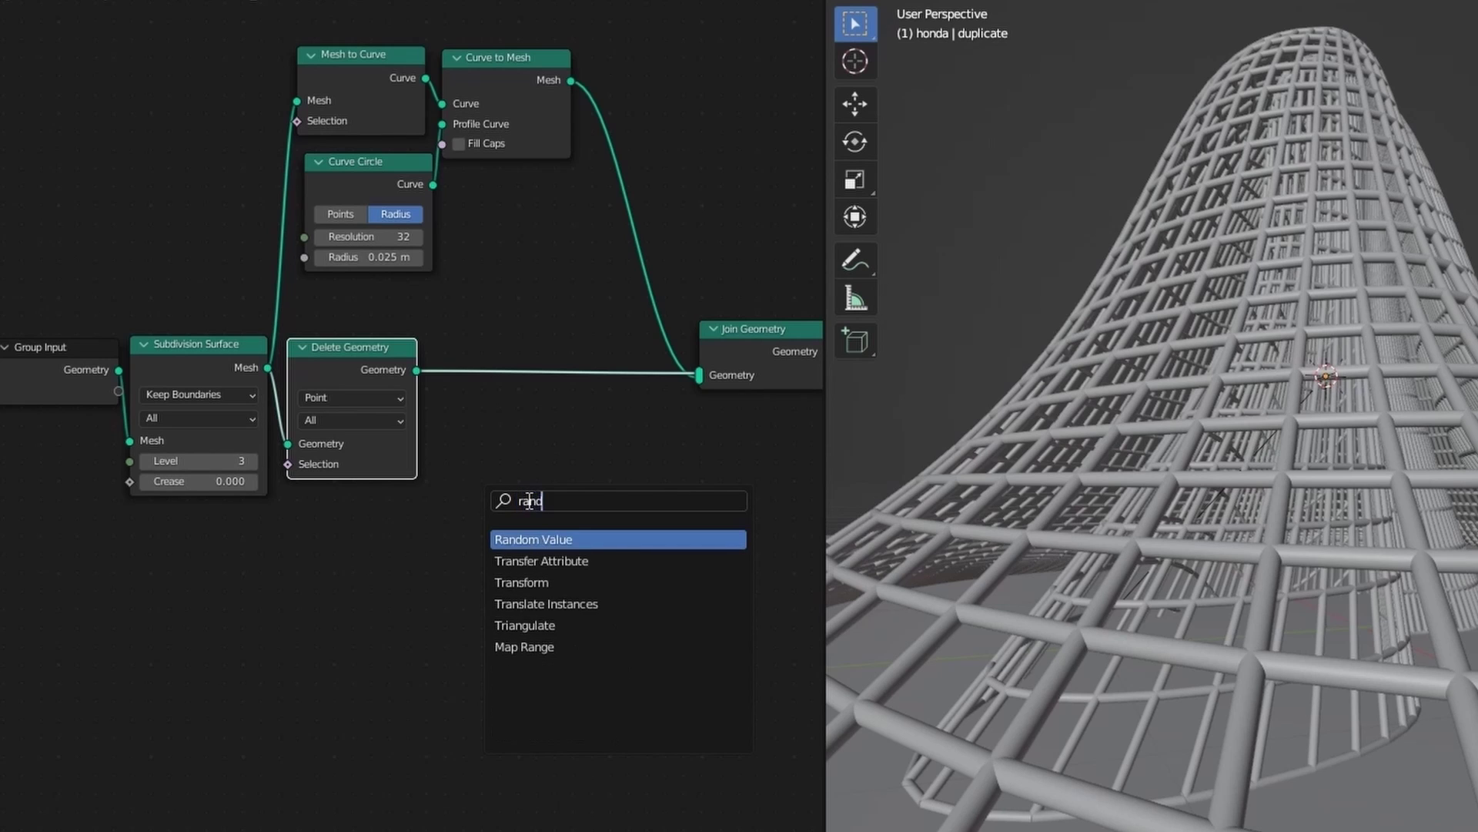
click(543, 539)
drag(369, 368, 570, 376)
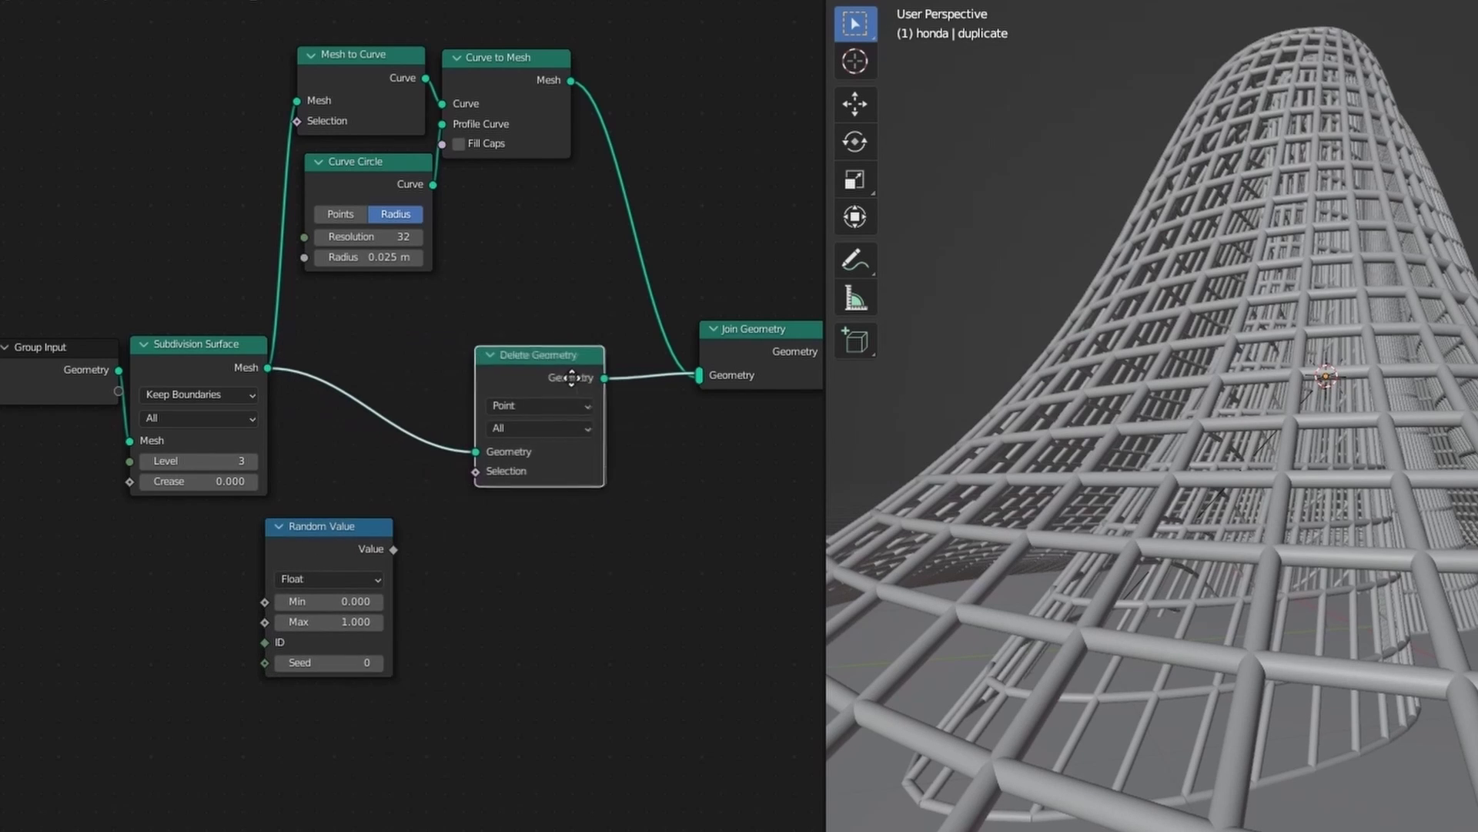
drag(392, 551, 427, 522)
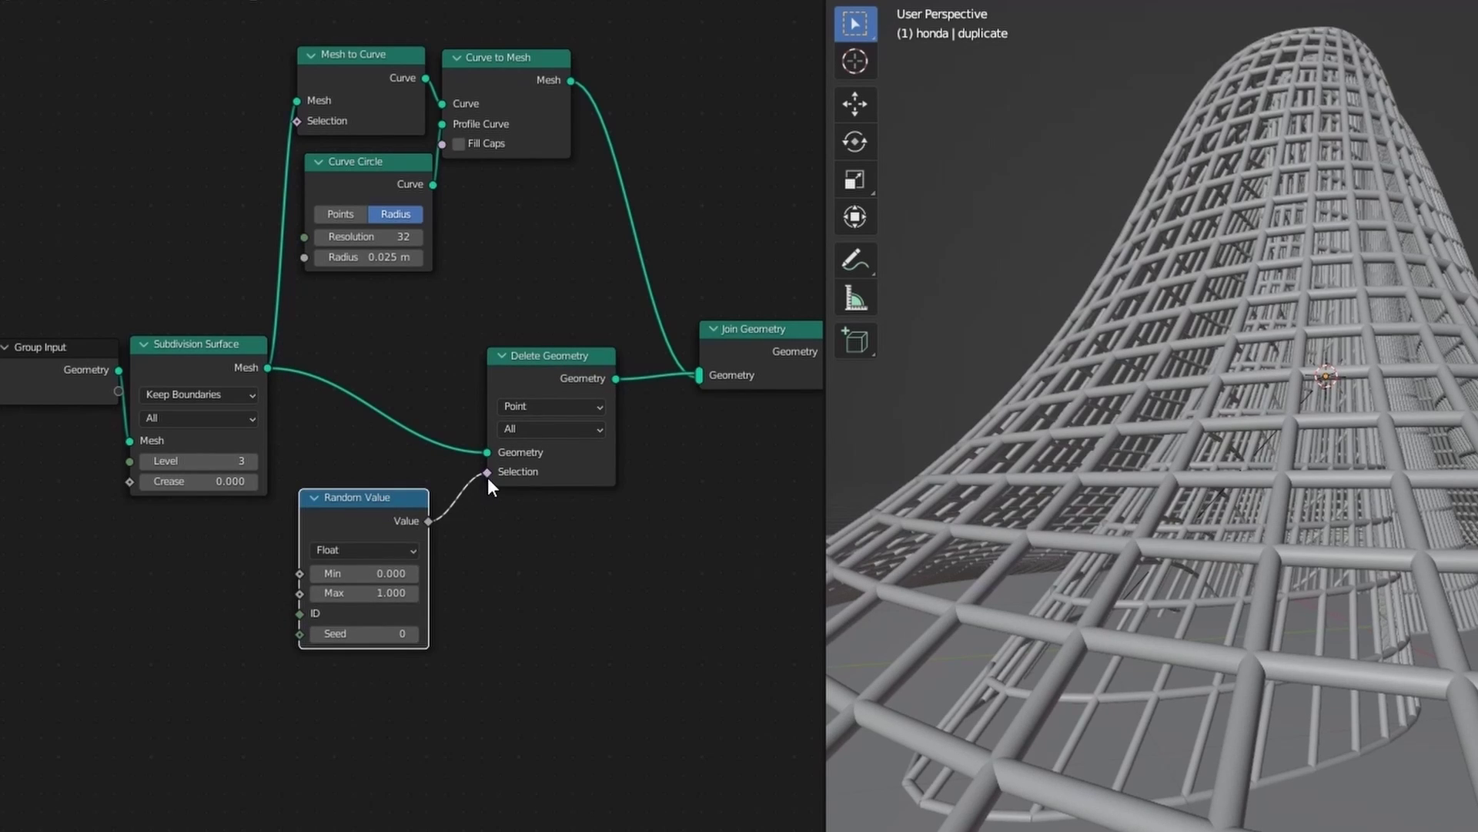
Switch the Random Value node to Boolean and set its probability to 0.208 to remove random panels from the surface
click(358, 549)
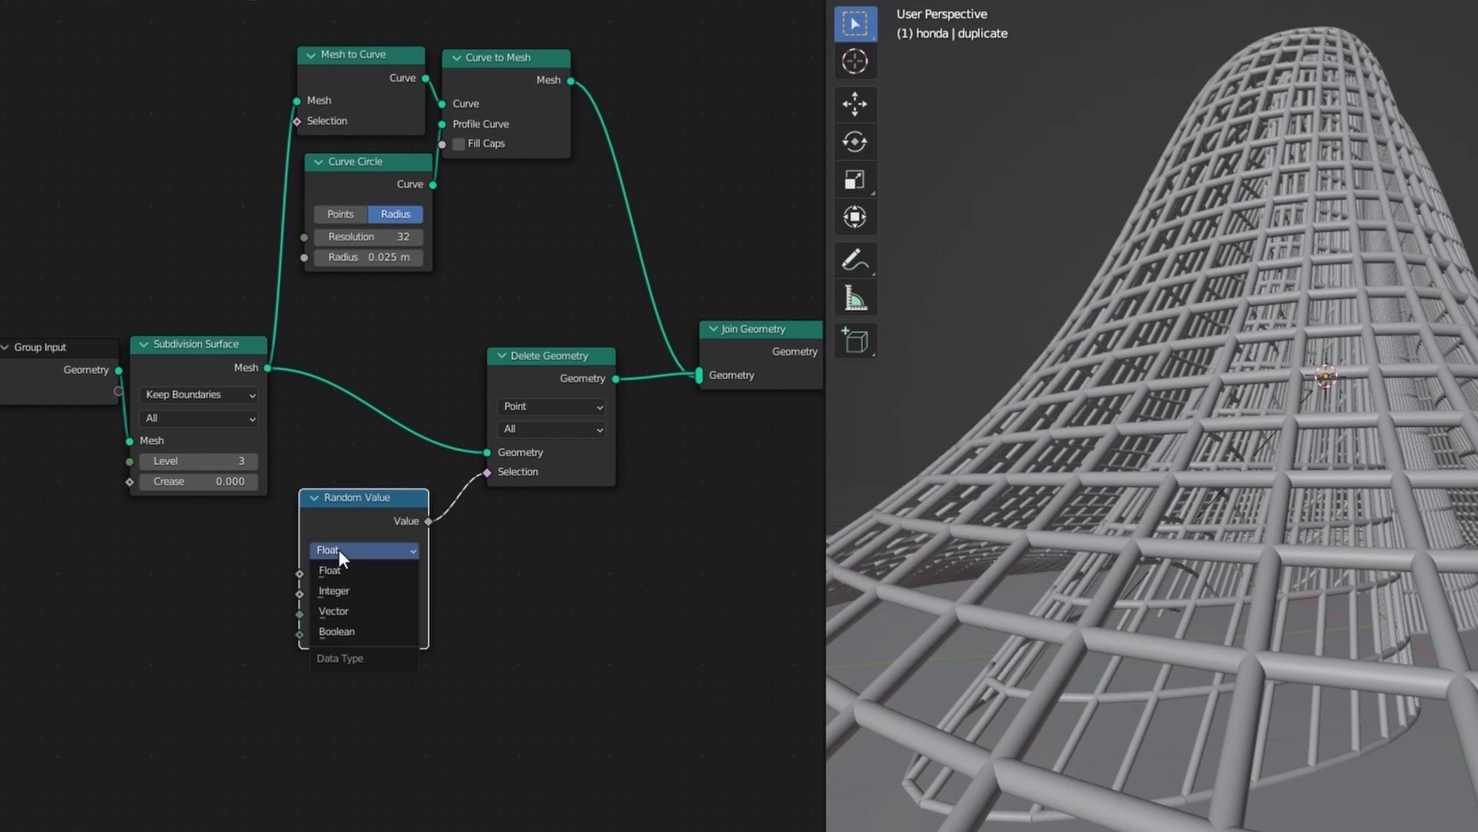
click(361, 629)
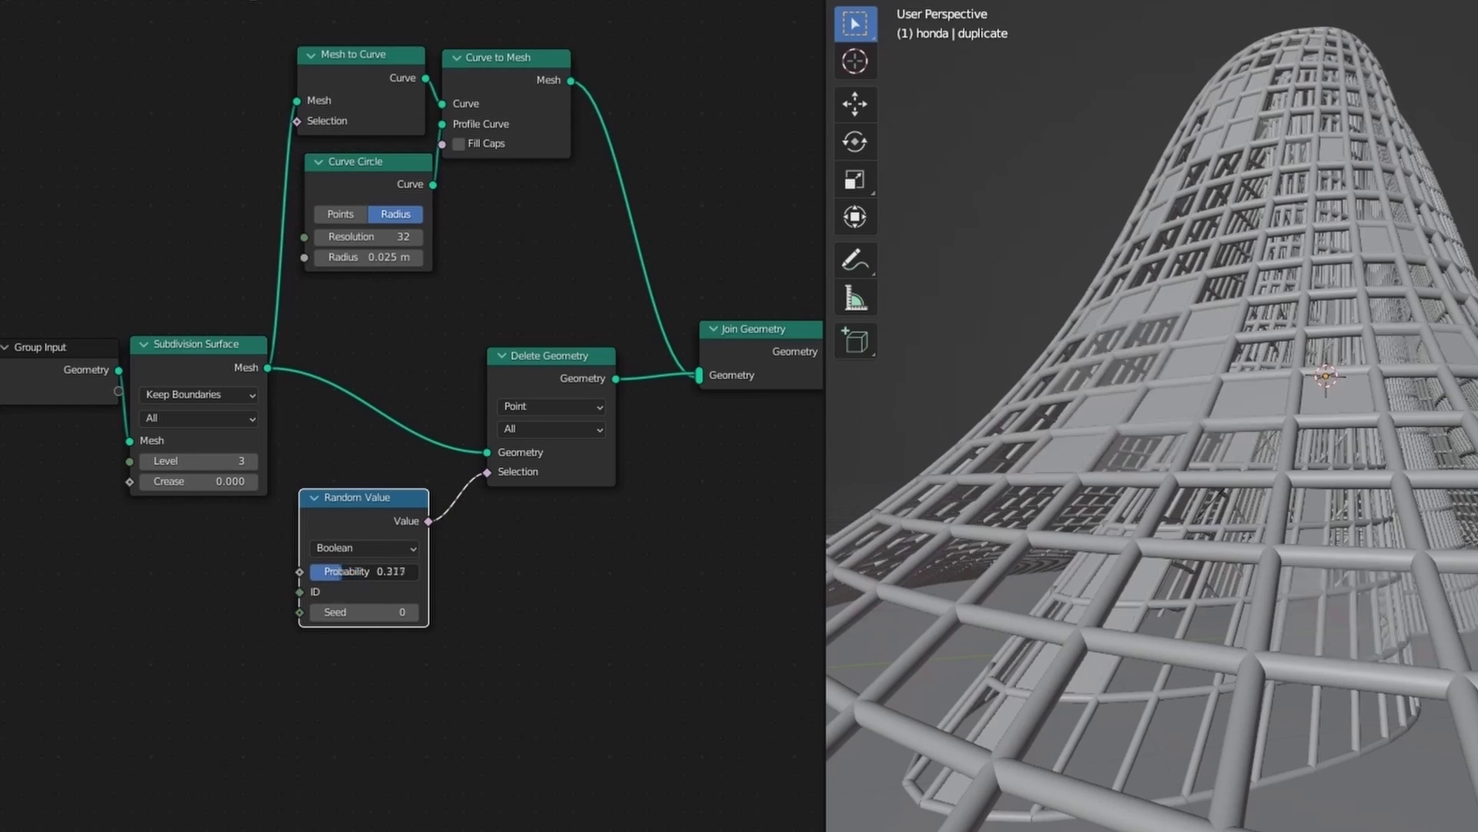
drag(338, 571, 316, 571)
middle_drag(1093, 285, 978, 344)
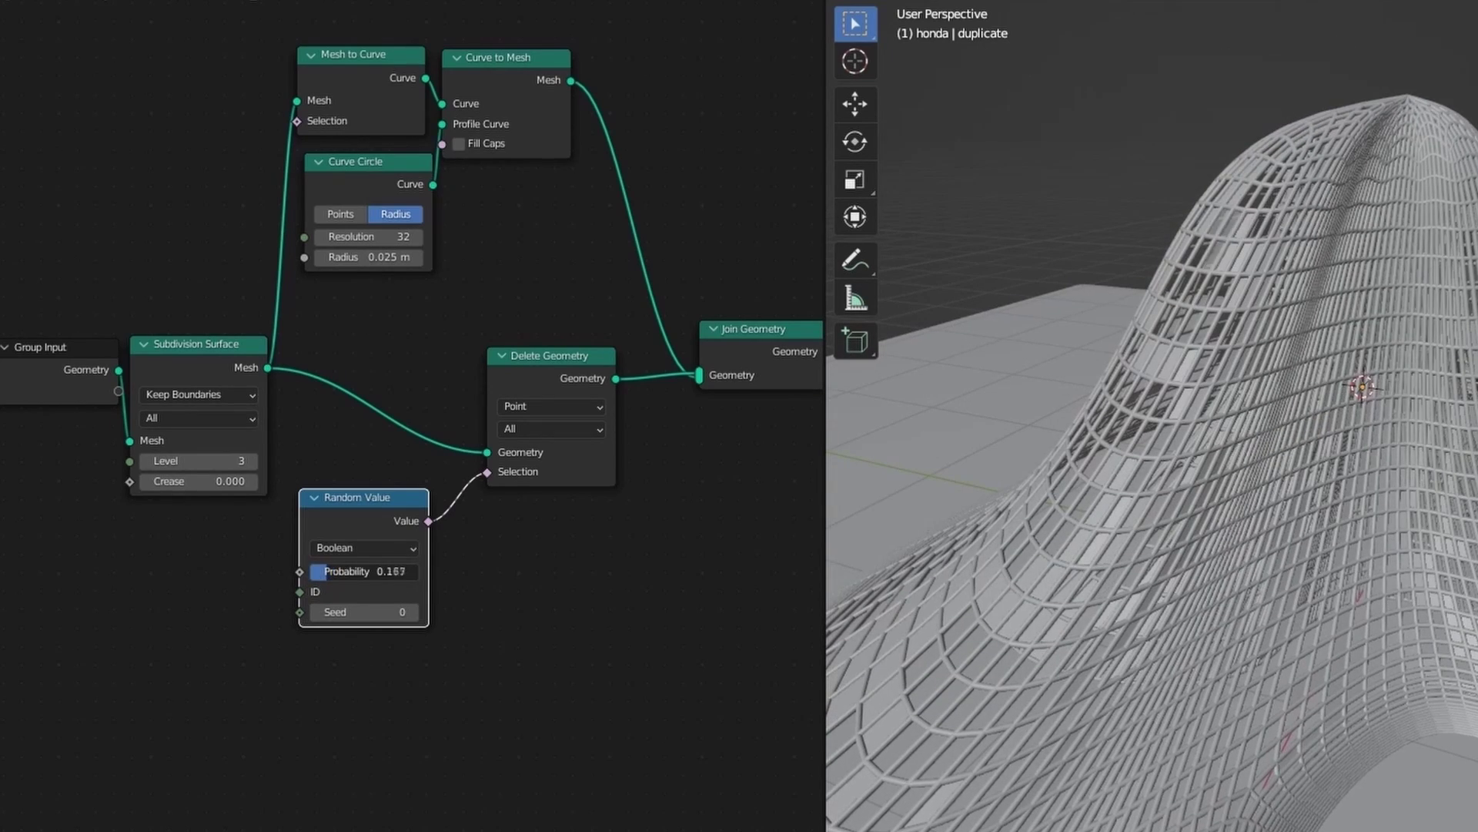
drag(344, 579, 335, 582)
middle_drag(1232, 346, 885, 331)
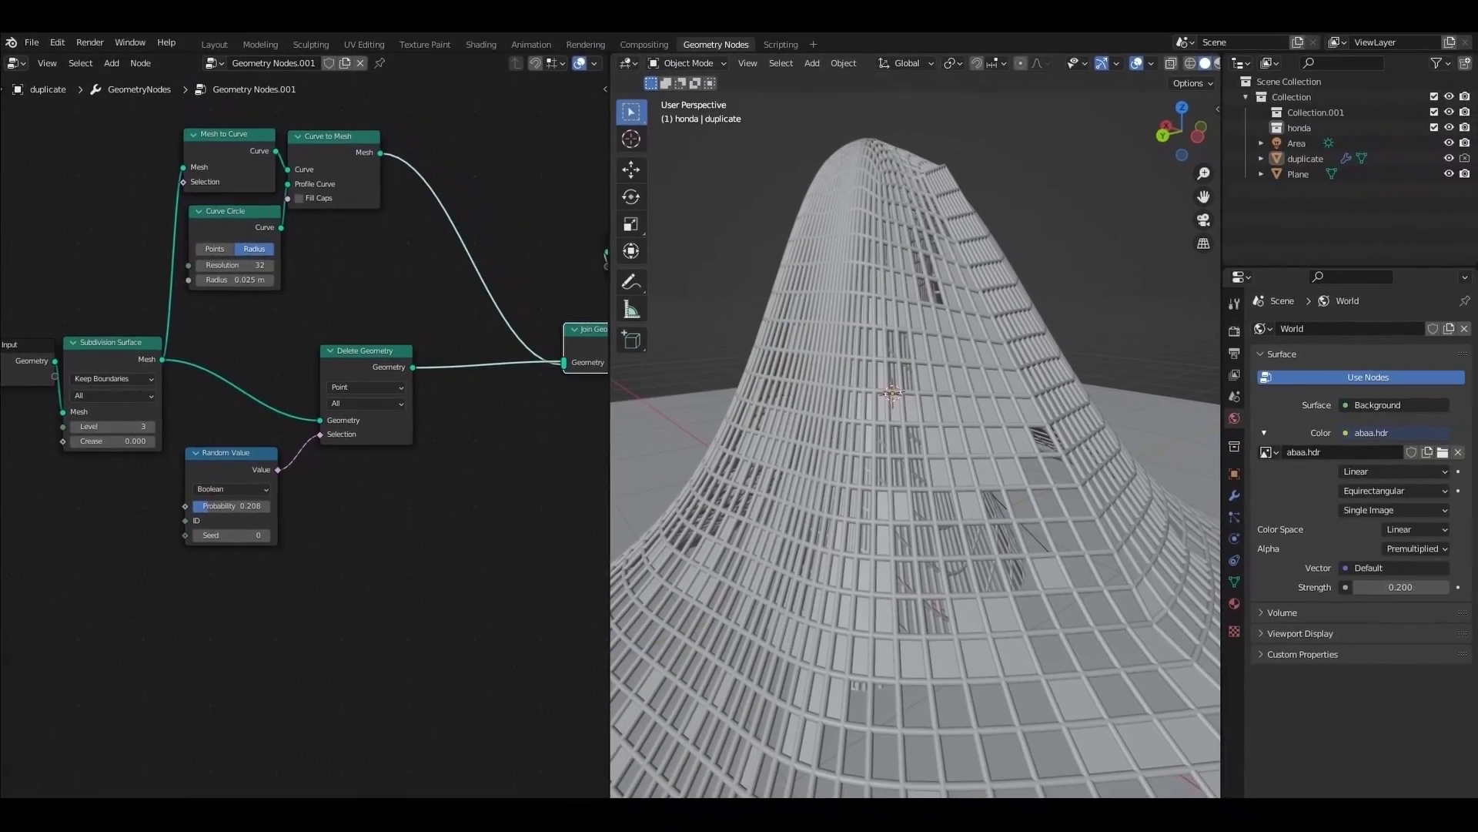
Preview the mountain's materials in the Layout workspace and examine the settings of materials 1 and 2
click(225, 31)
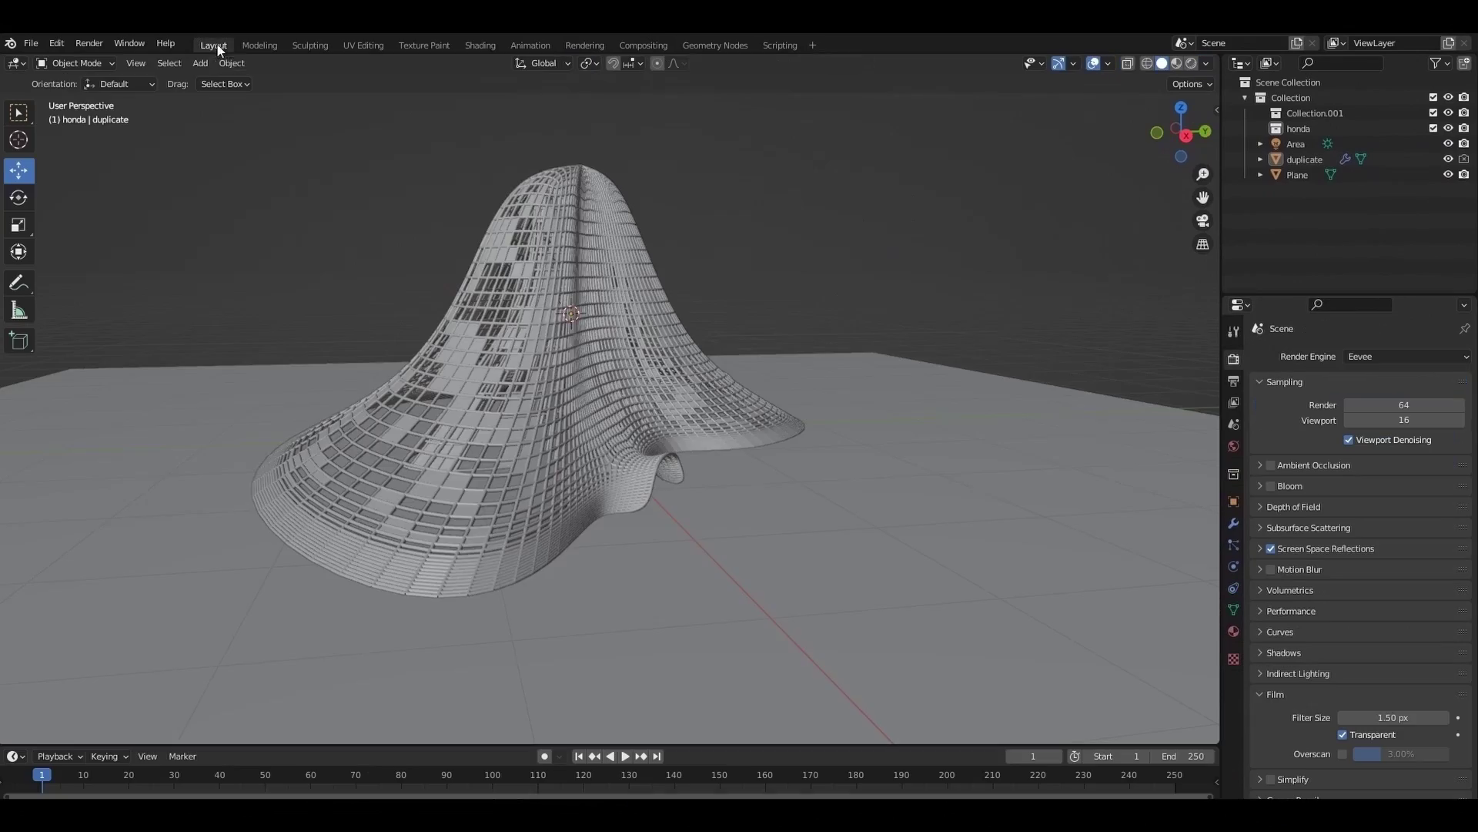
drag(1189, 140, 825, 326)
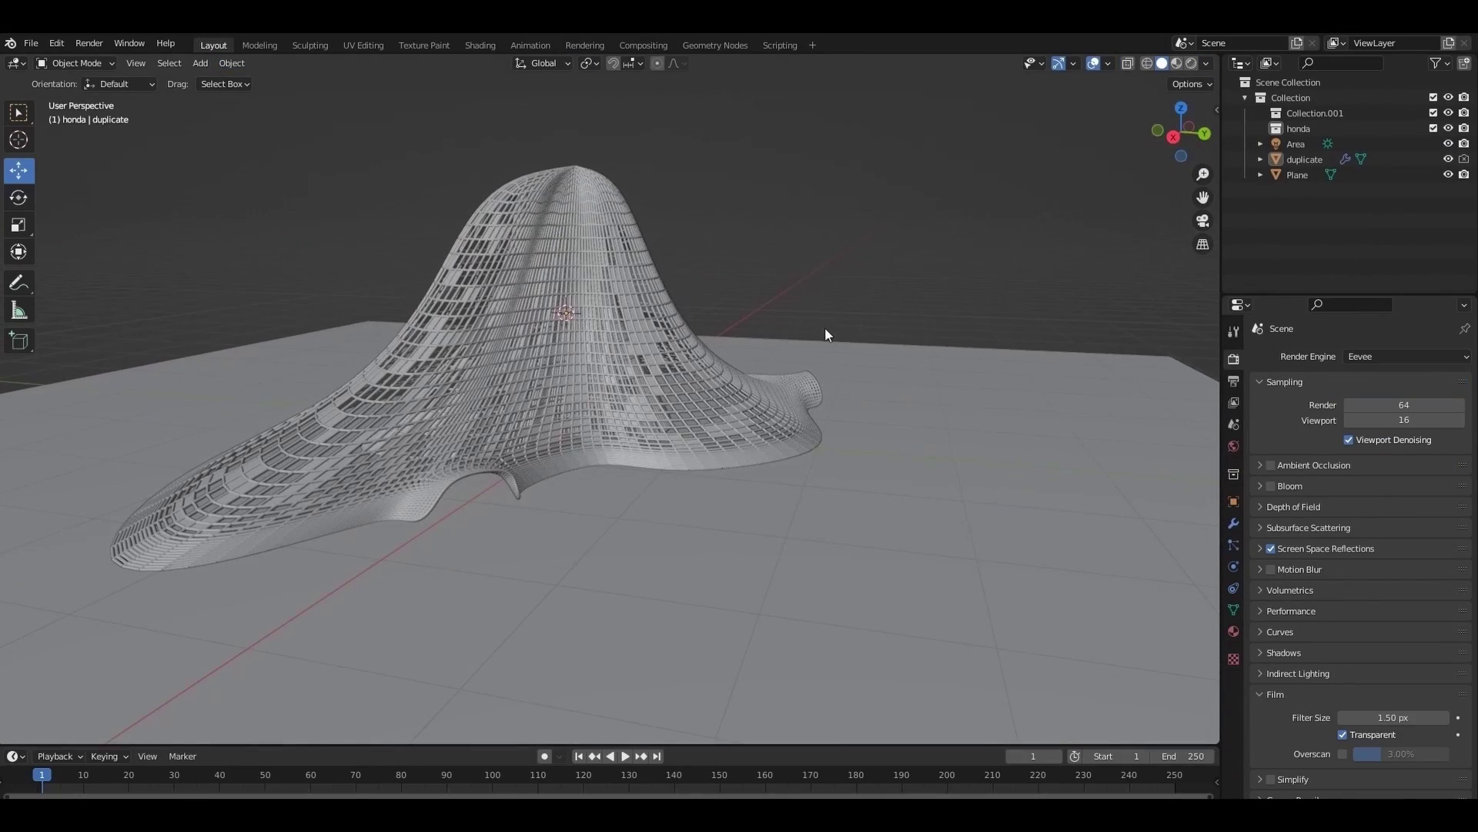
click(1176, 63)
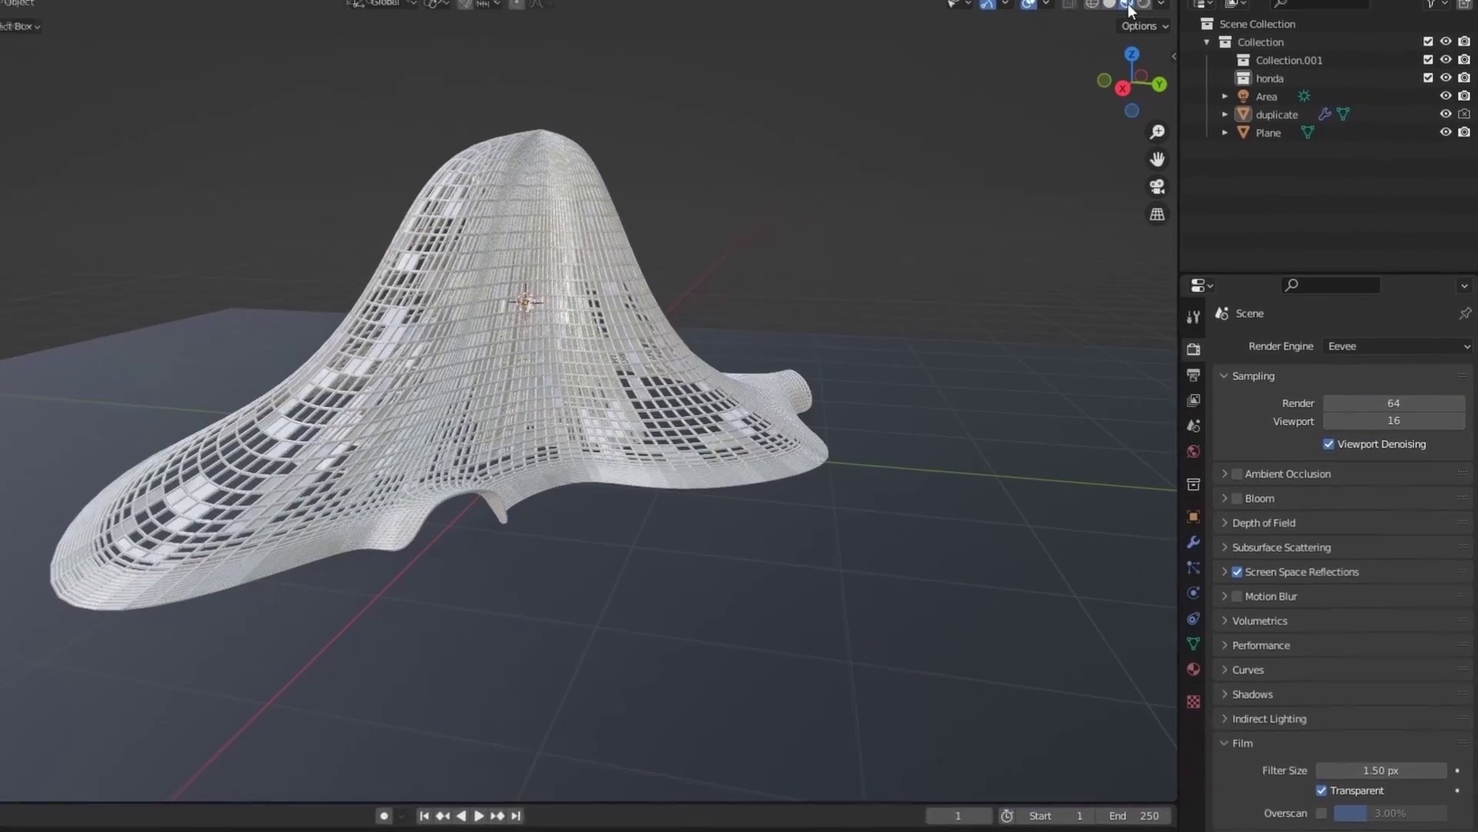
click(1193, 670)
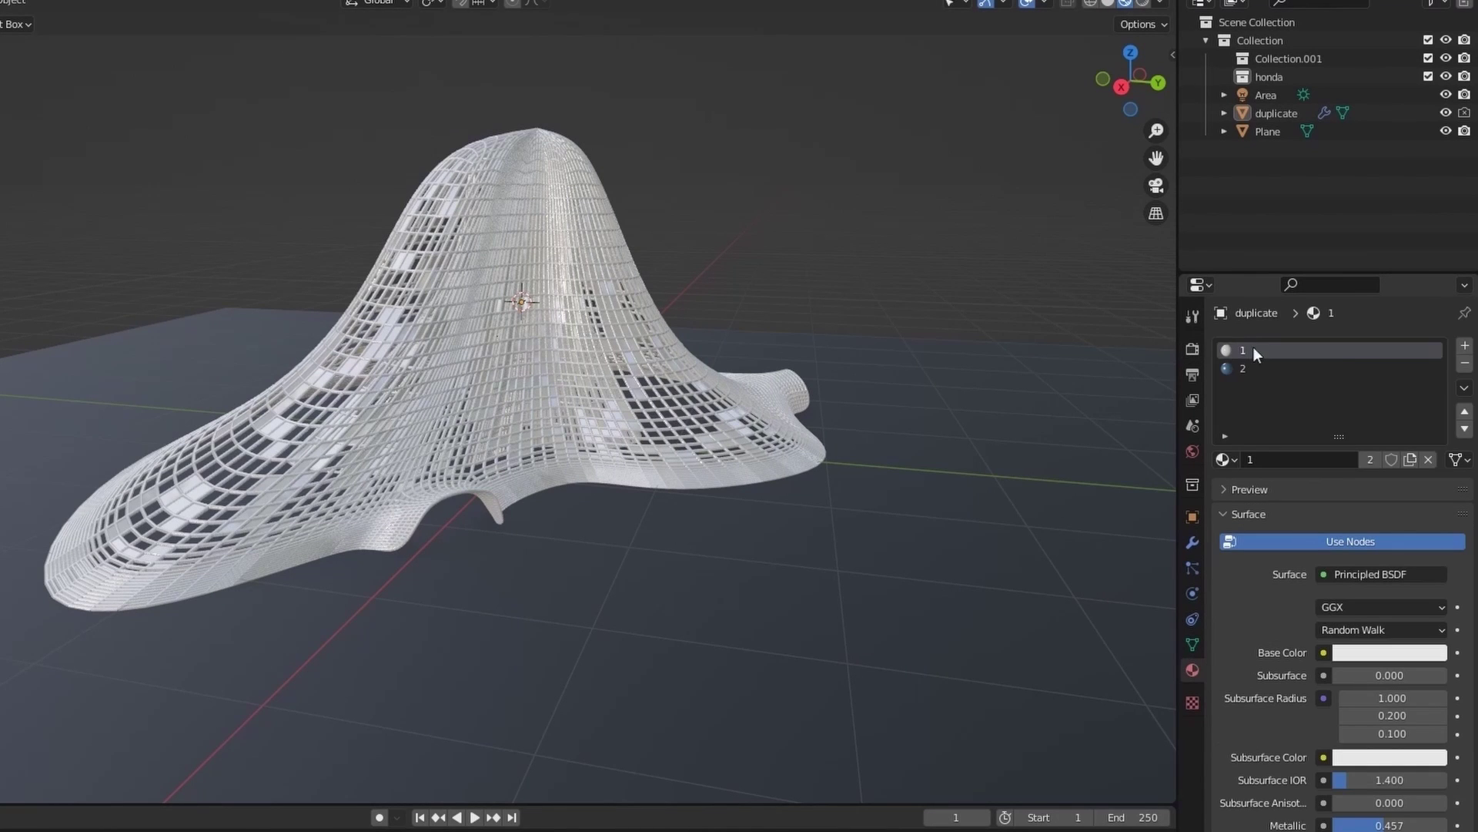
scroll(1300, 607, down, 5)
scroll(1299, 607, up, 5)
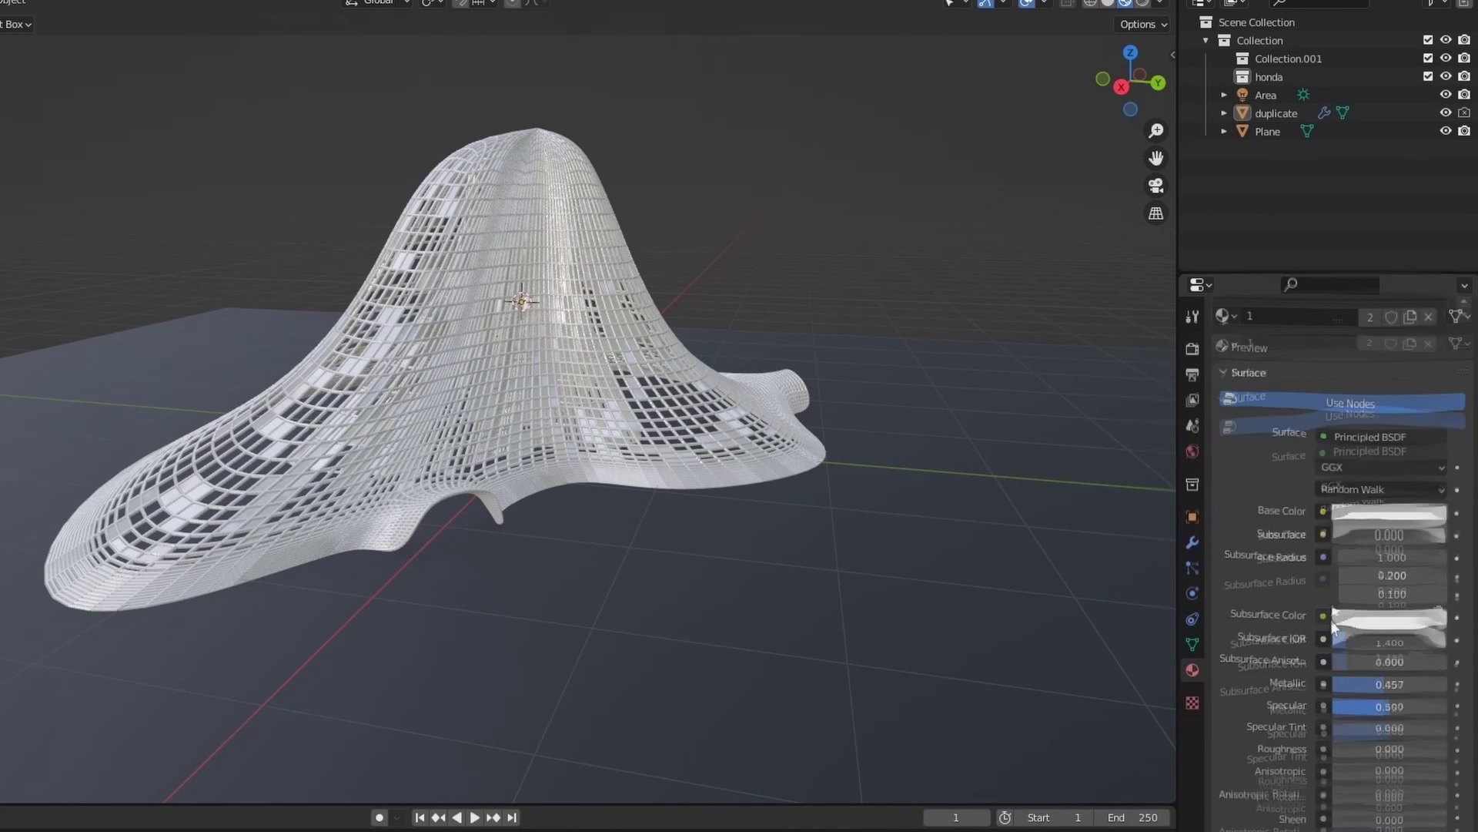
click(1278, 368)
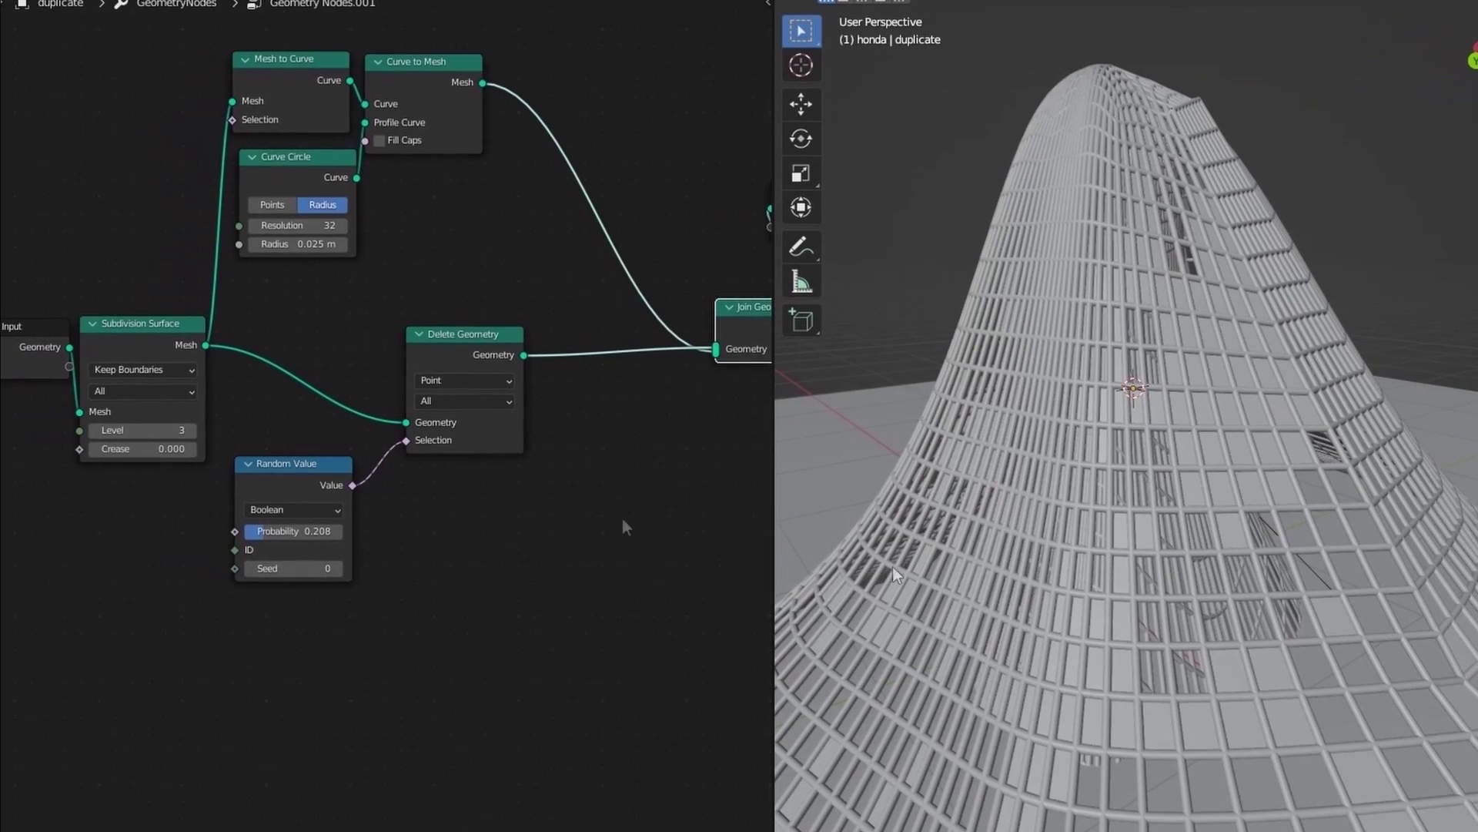
Move the Delete Geometry and Random Value nodes closer to Subdivision Surface to free space before Join Geometry
drag(460, 336, 445, 334)
scroll(1032, 386, up, 10)
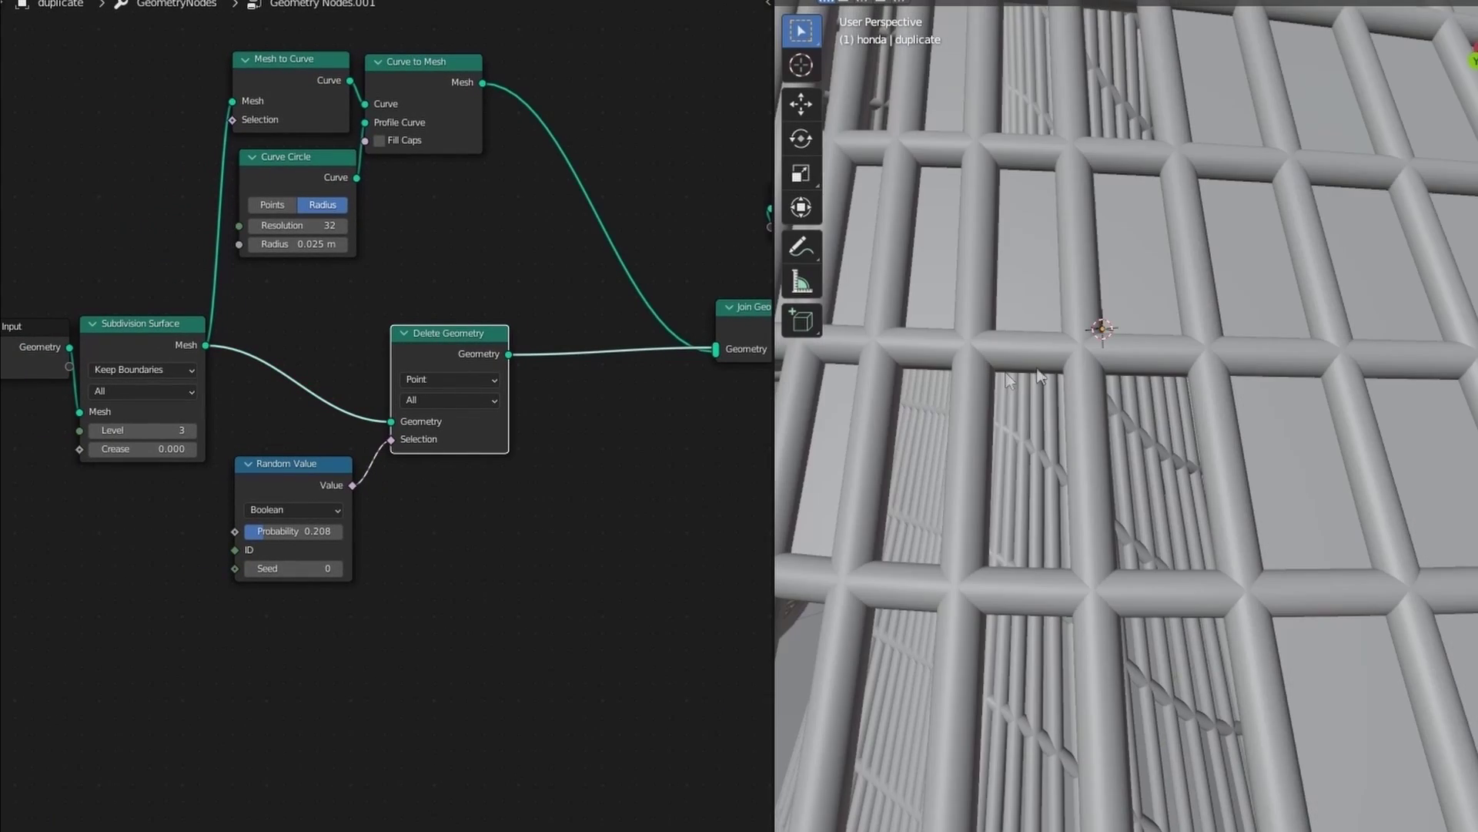
drag(504, 336, 478, 332)
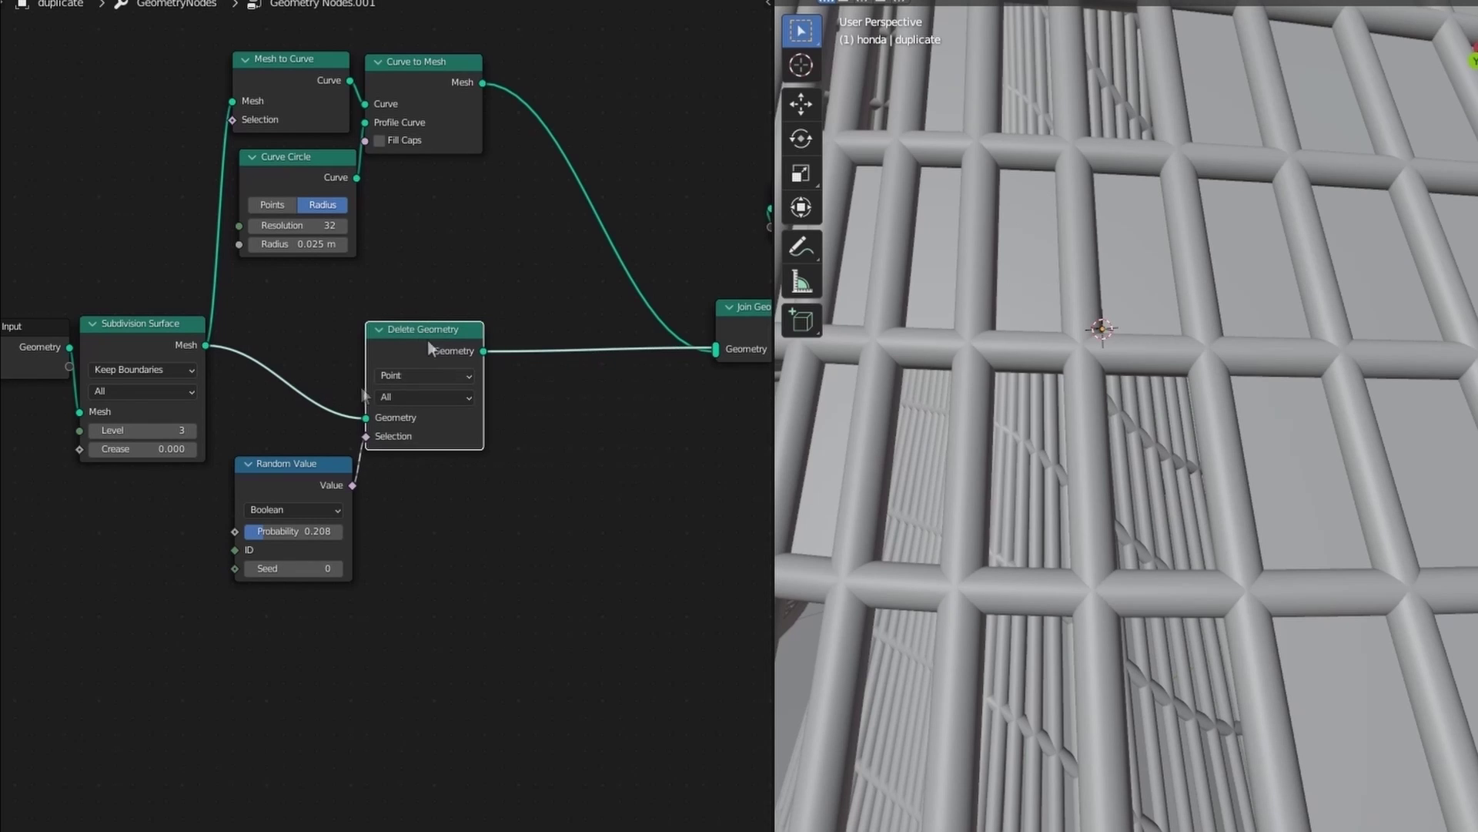
drag(396, 431, 266, 445)
click(444, 441)
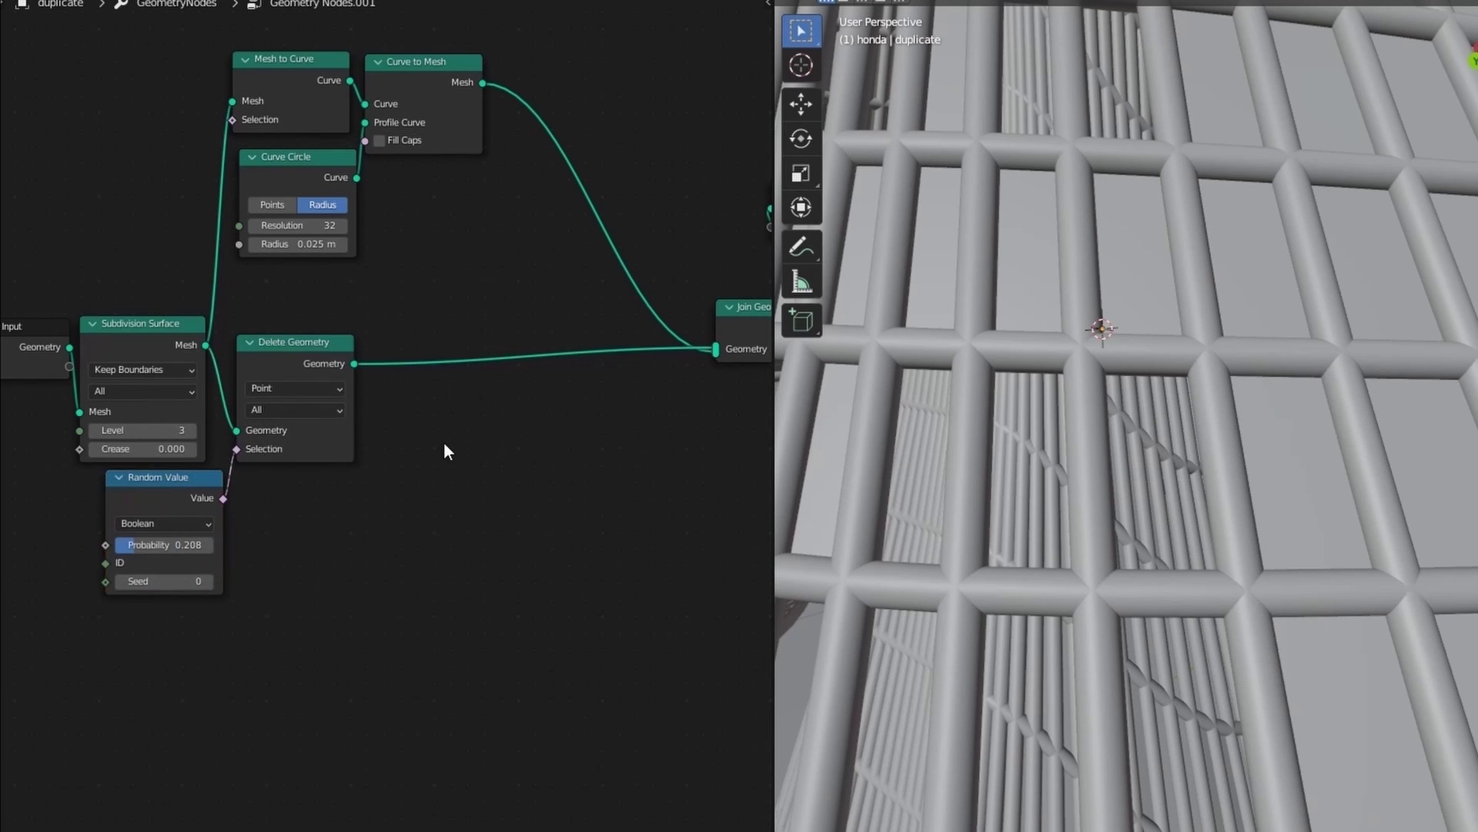
Insert a Set Material node between Delete Geometry and Join Geometry
key(shift+a)
click(386, 442)
text(s)
text(set)
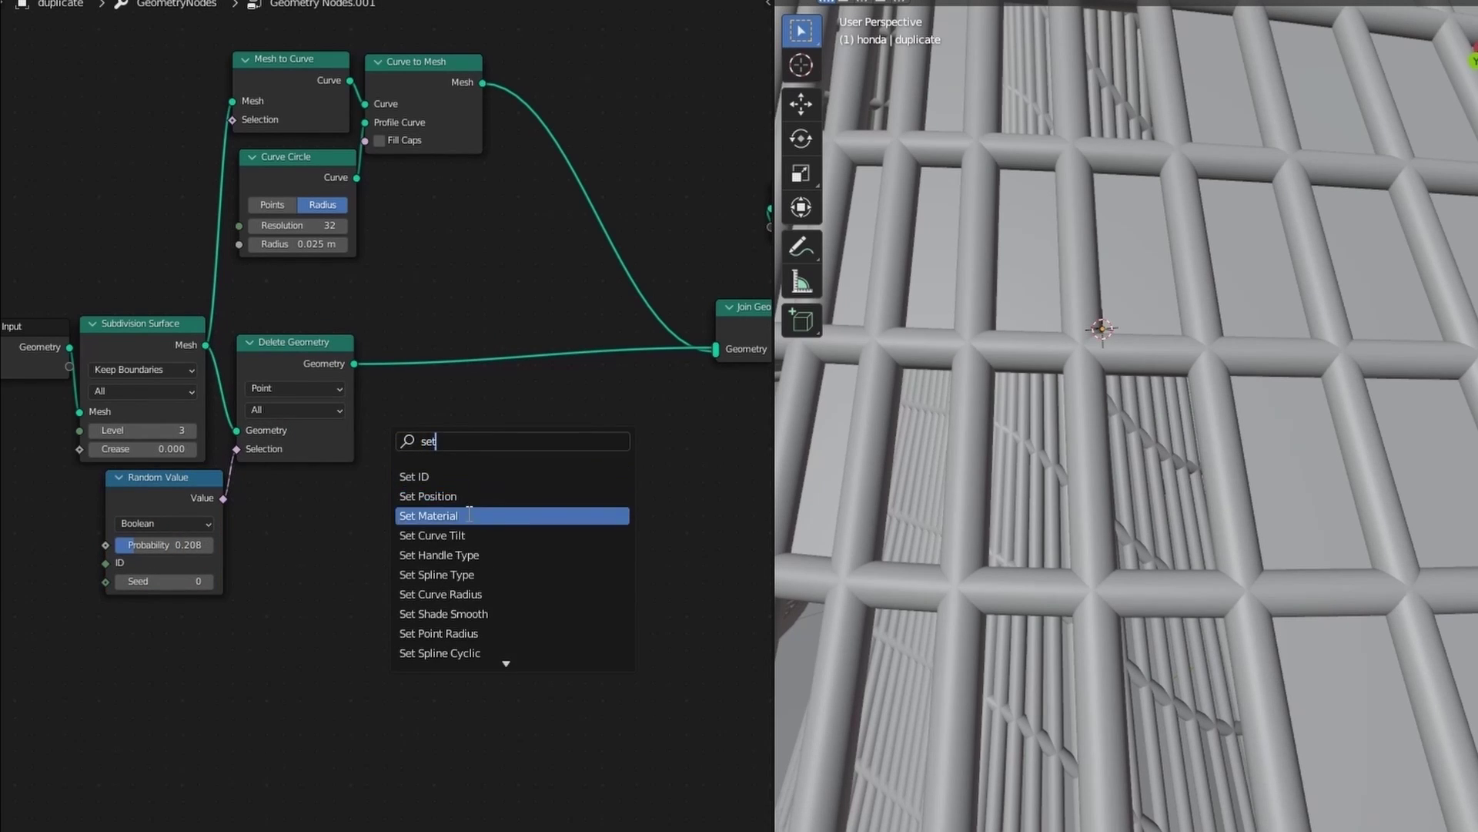
click(454, 516)
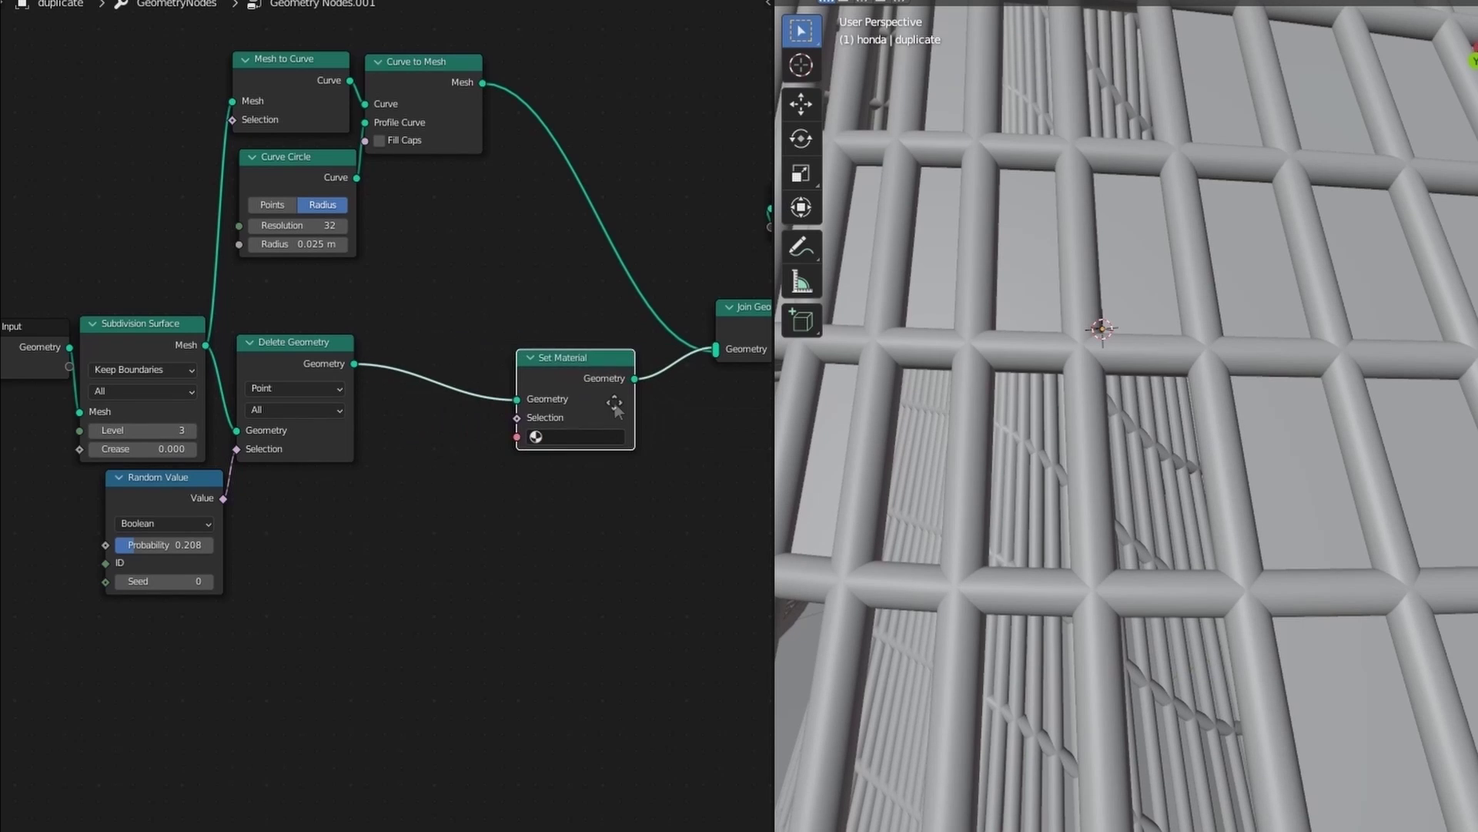
click(607, 402)
Duplicate Set Material onto the Curve to Mesh output, assigning material 1 to the wire grid and material 2 to the panels
key(shift+d)
click(618, 284)
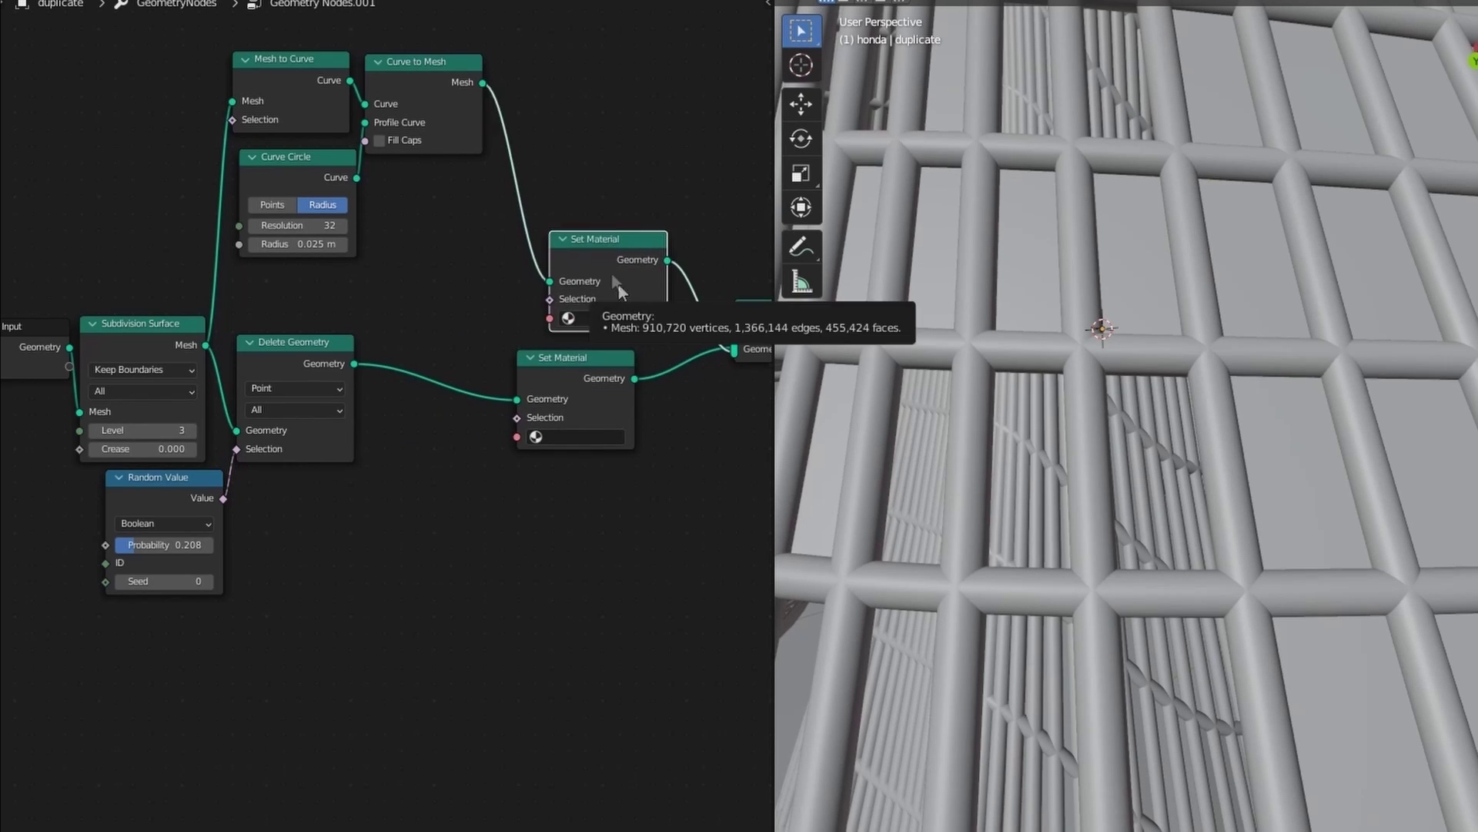
click(584, 322)
click(575, 348)
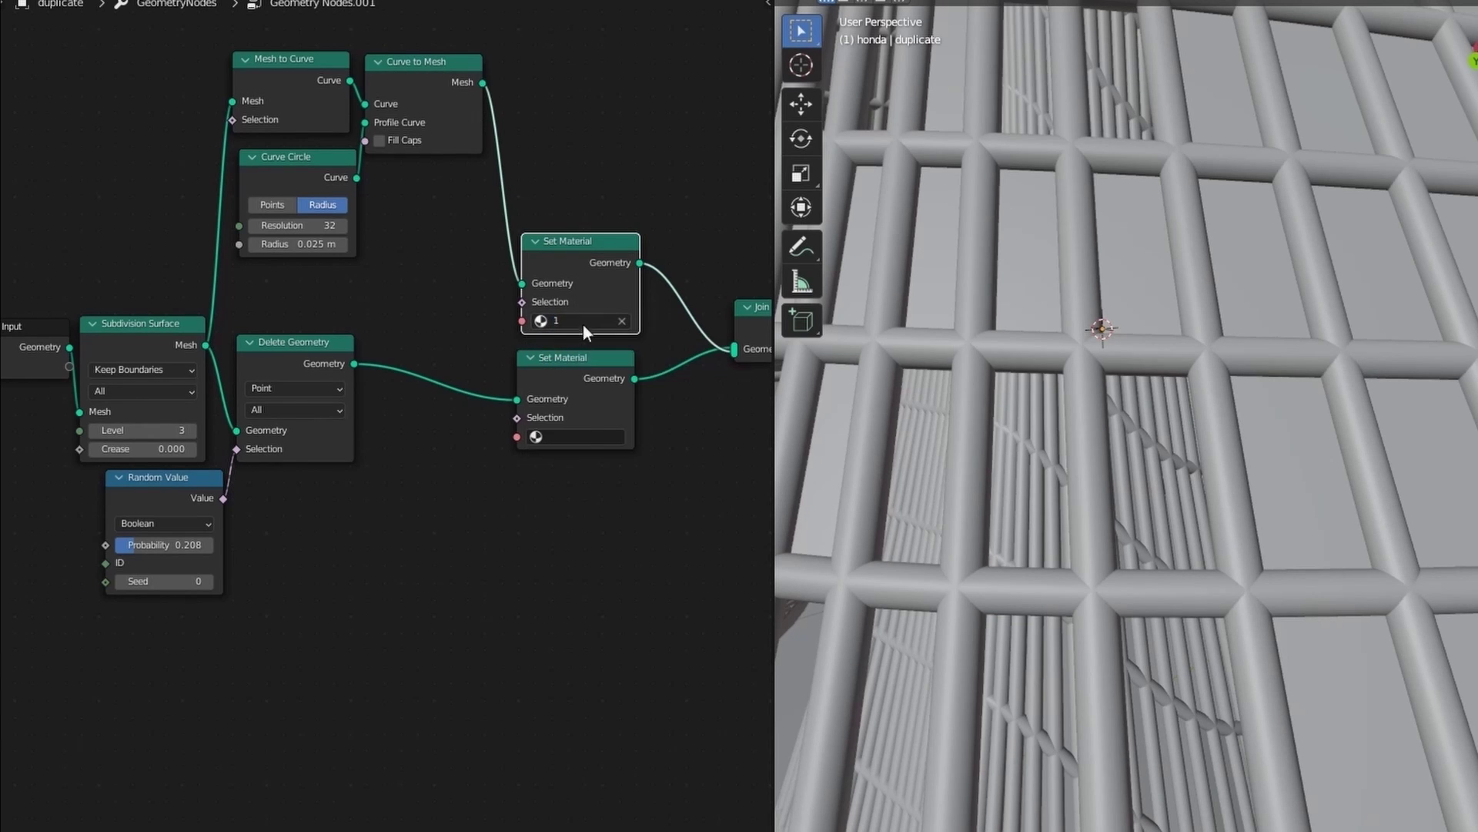
click(585, 438)
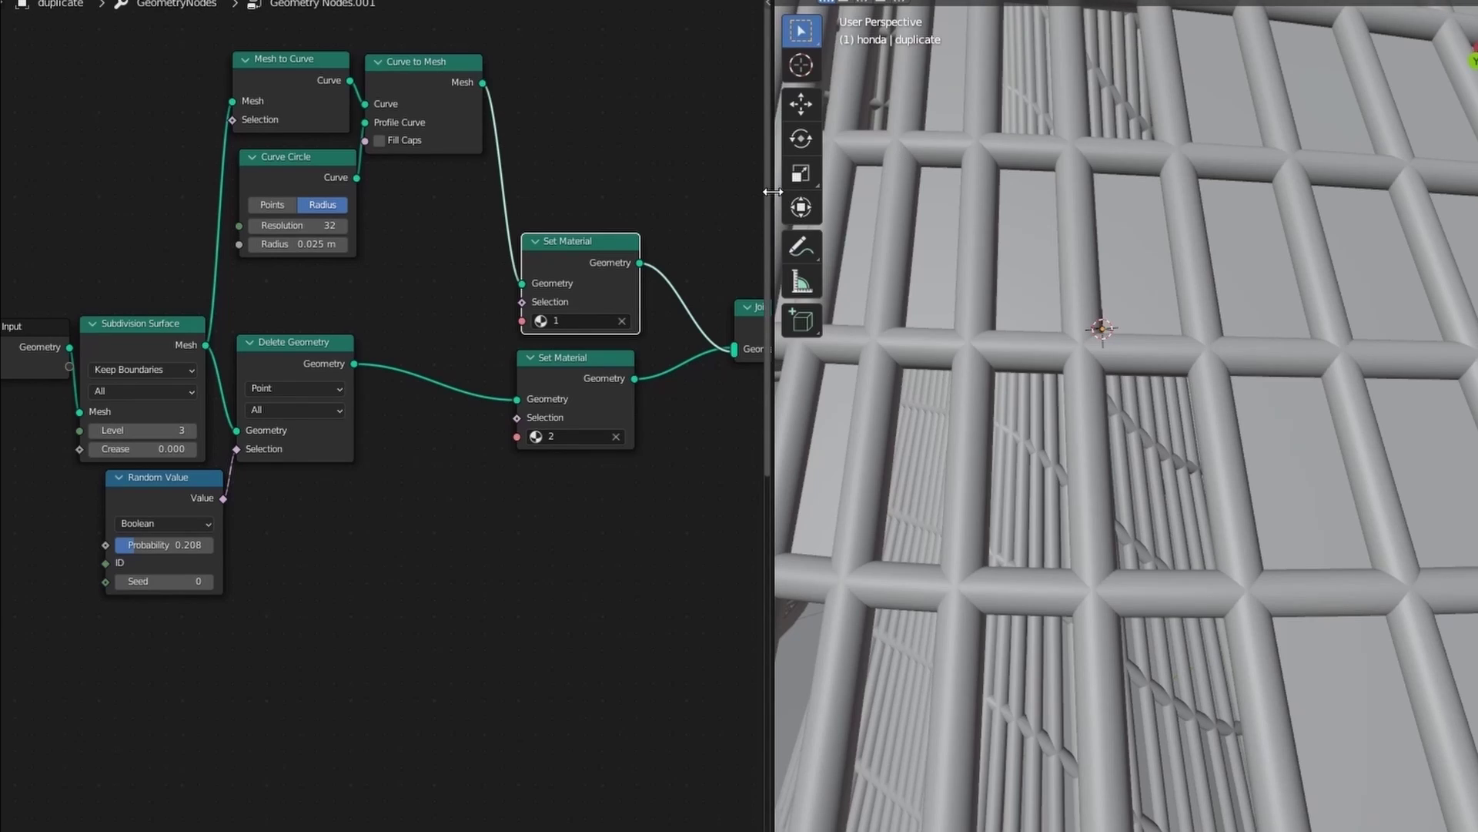
Enlarge the 3D viewport and view the mountain with both materials from another side
drag(772, 194, 665, 198)
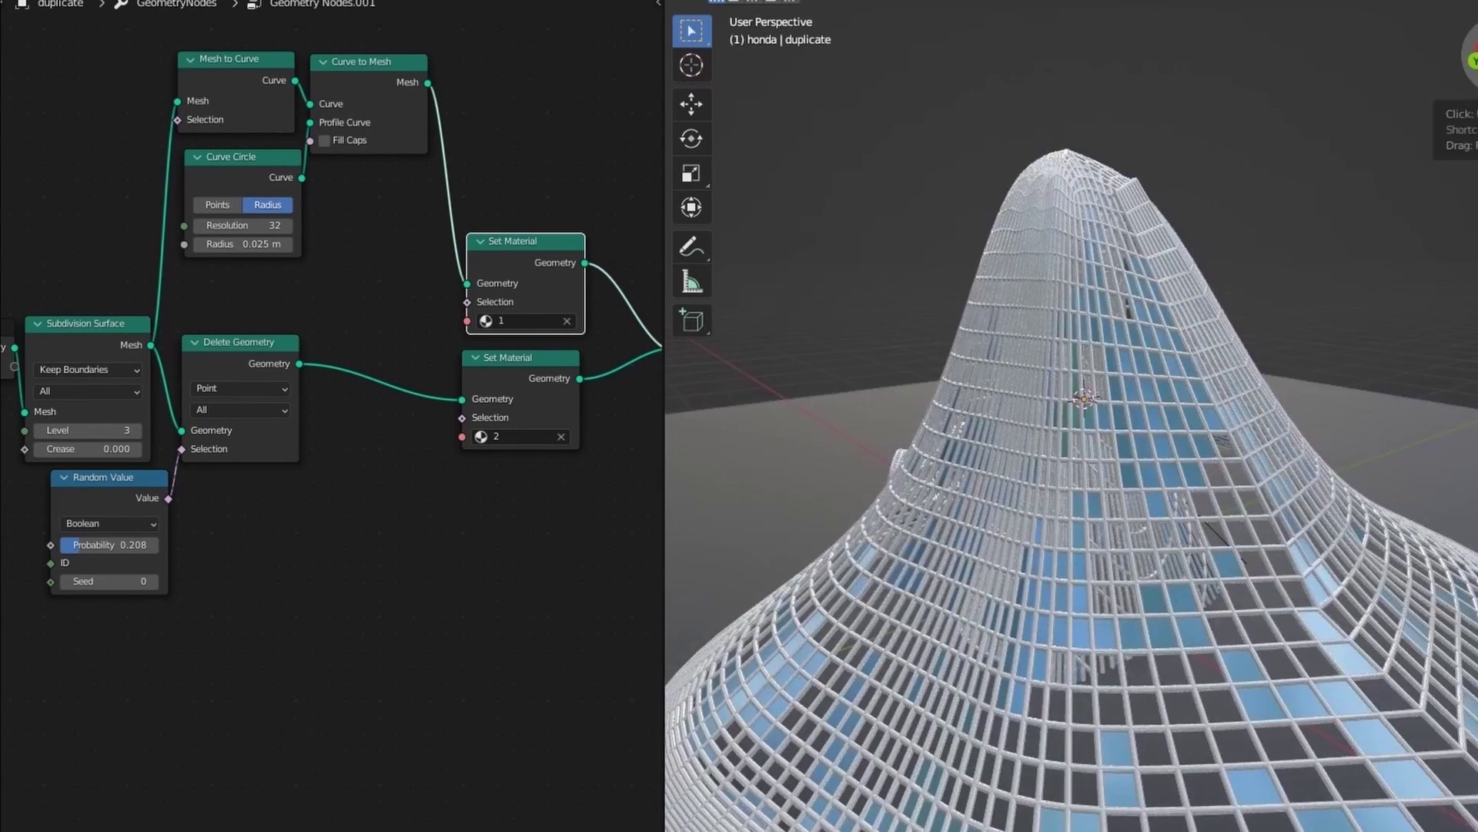
drag(1473, 61, 1404, 46)
scroll(1154, 441, down, 4)
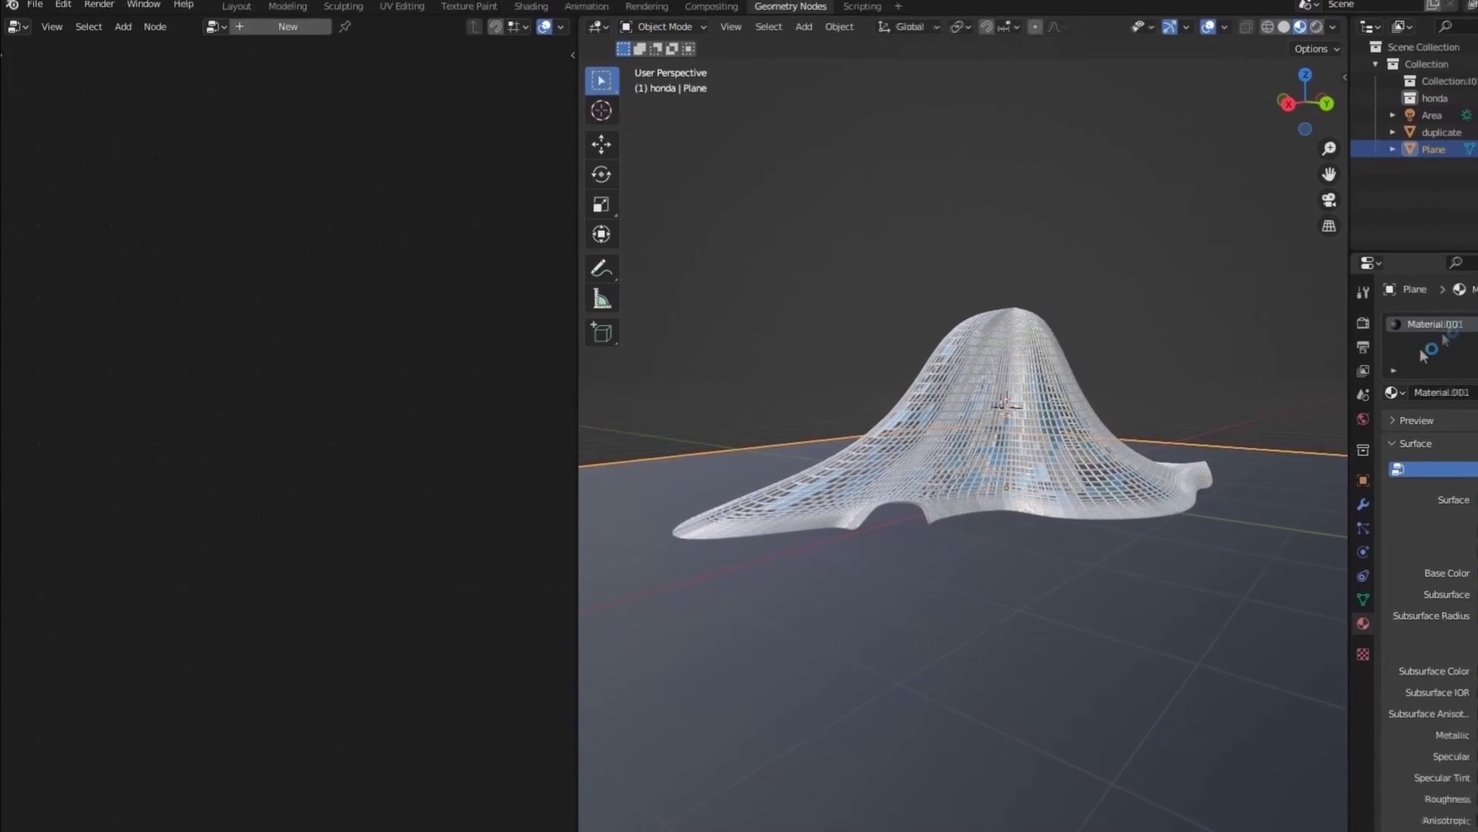
Return to the Layout workspace and examine the Area light's Sun settings with the scene in rendered shading
click(214, 44)
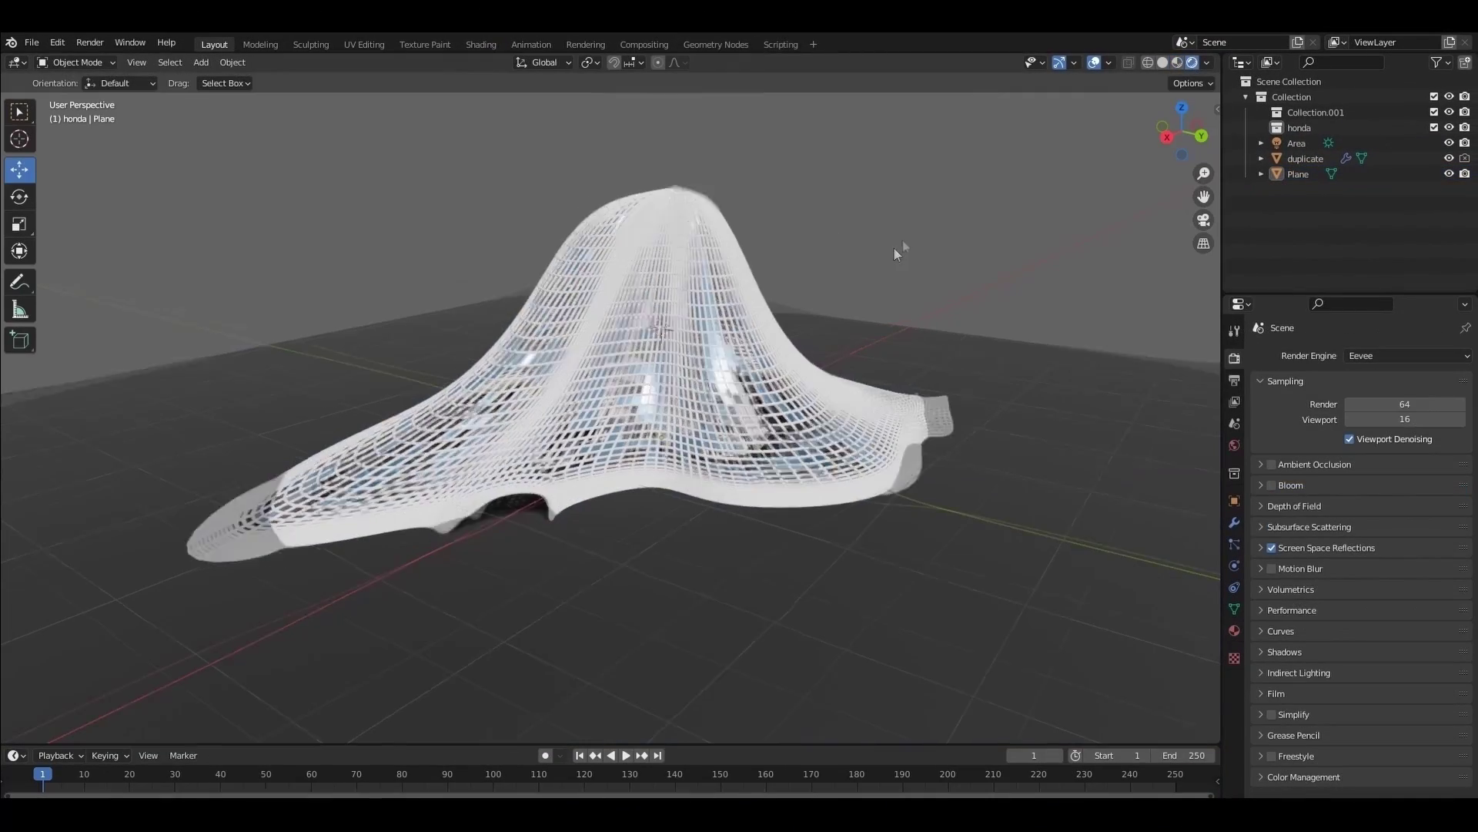
scroll(894, 248, down, 2)
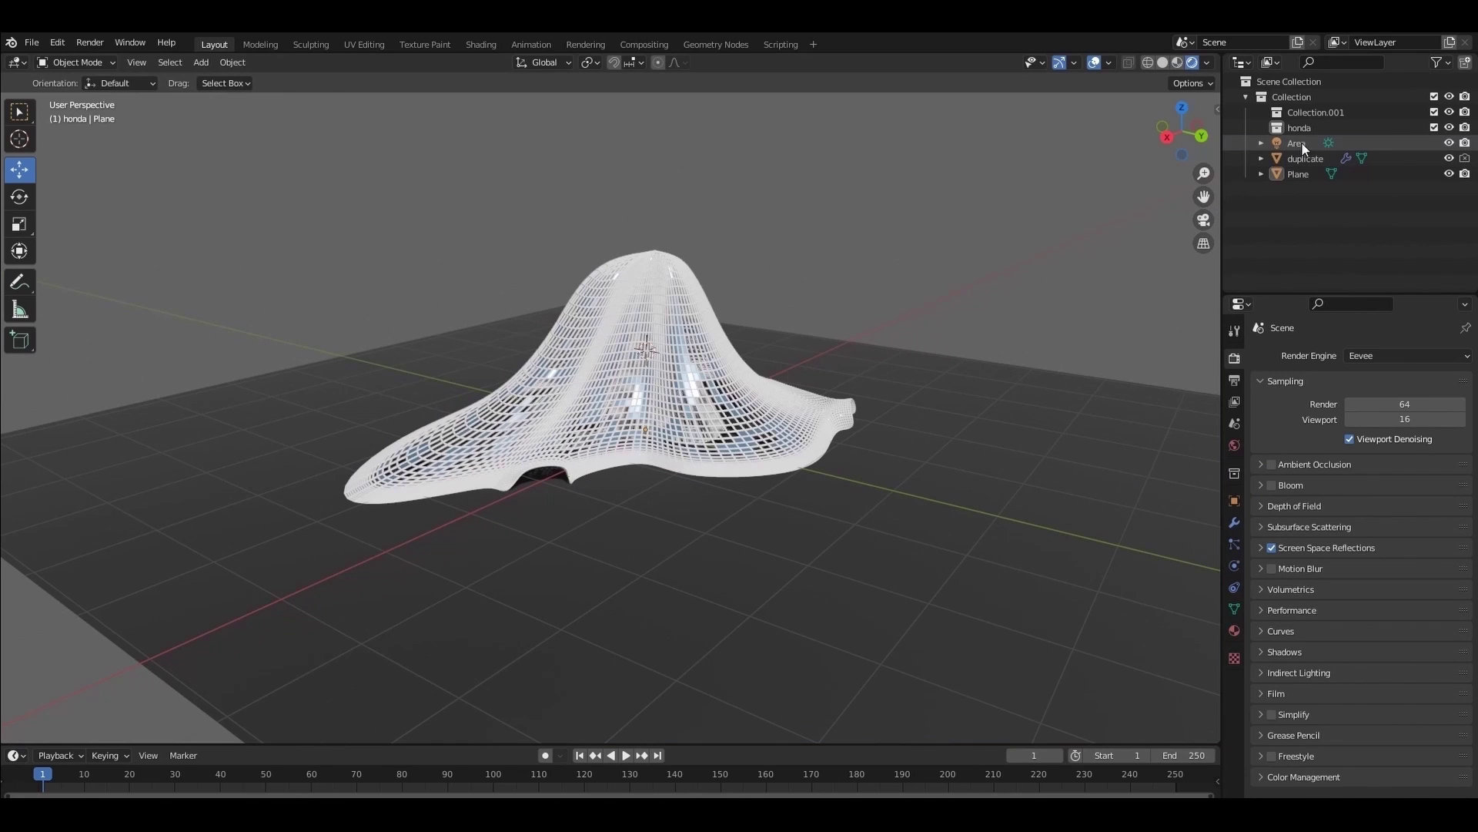
click(1232, 565)
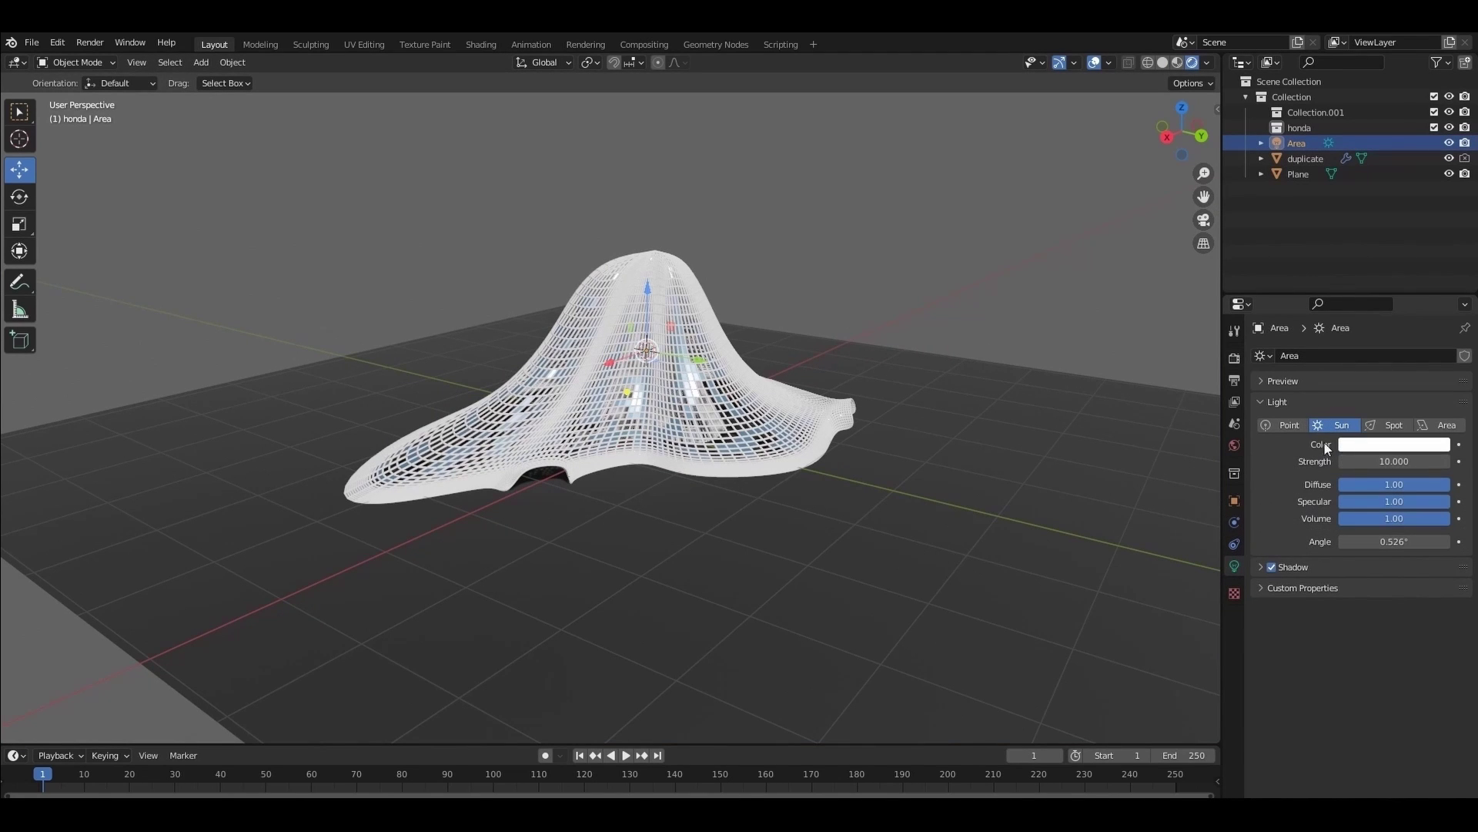
scroll(765, 439, up, 2)
Use an Environment Texture as the World background colour
click(1234, 445)
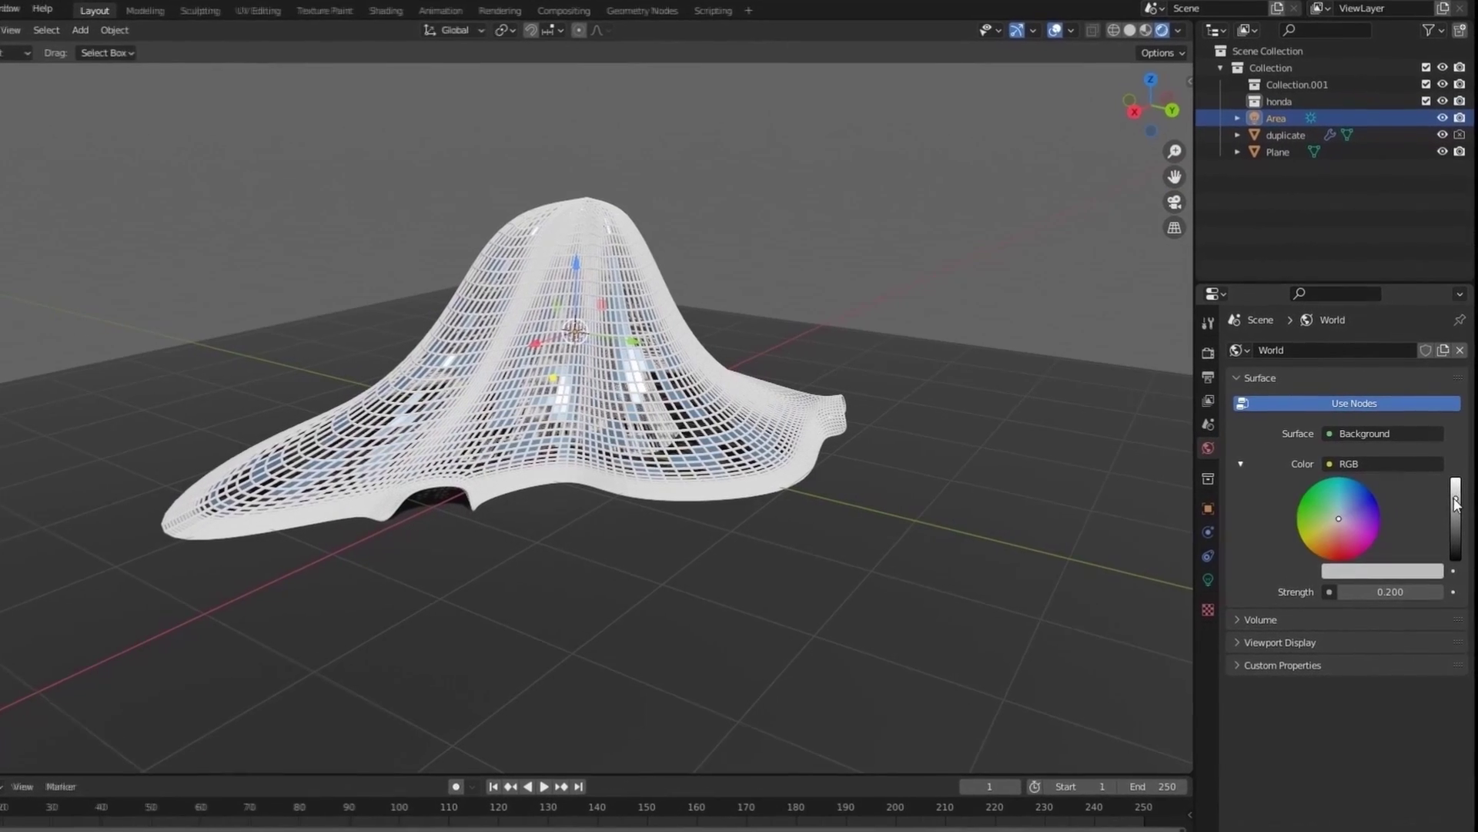
click(1331, 463)
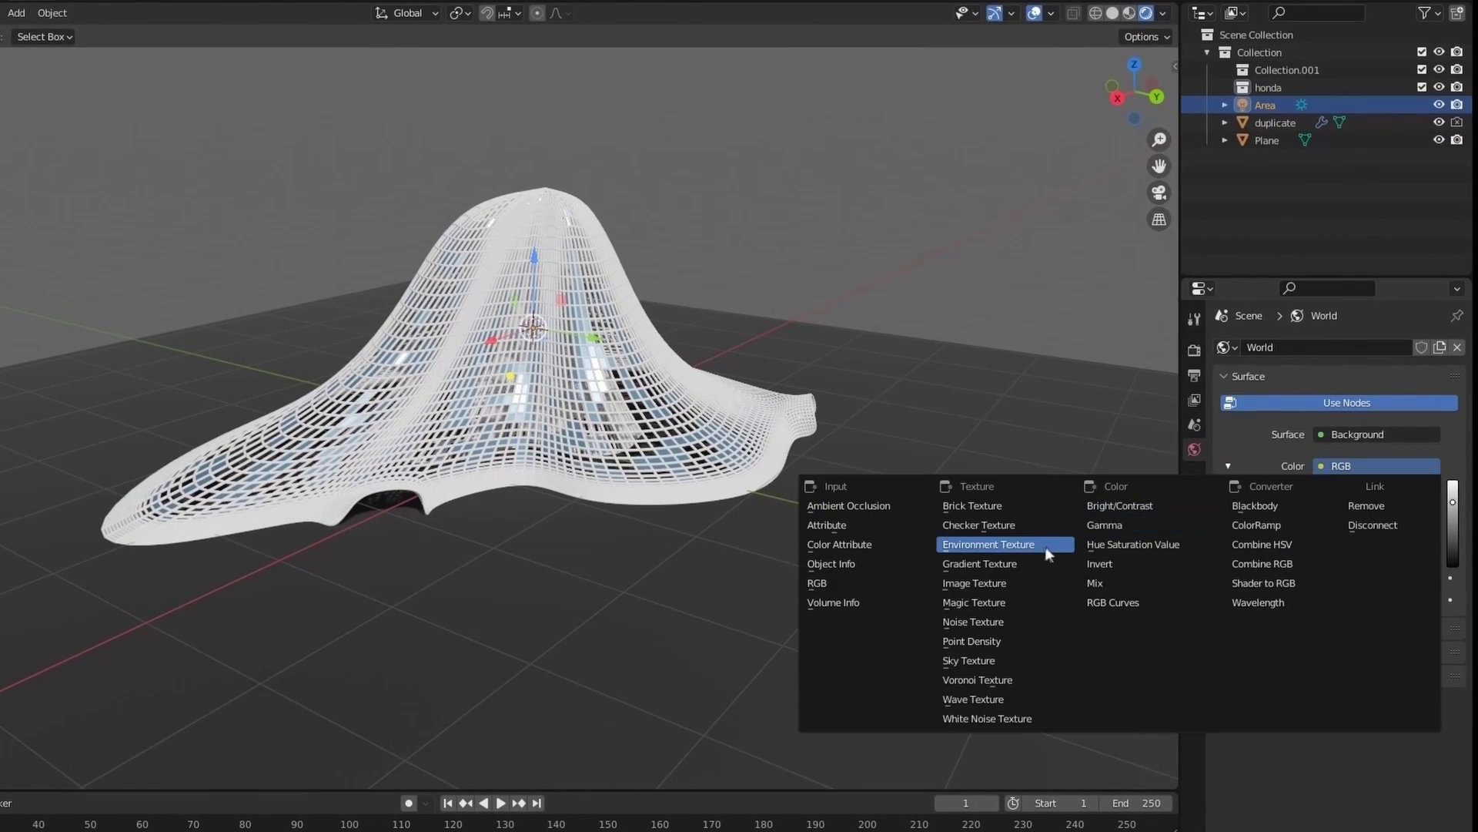
click(1044, 545)
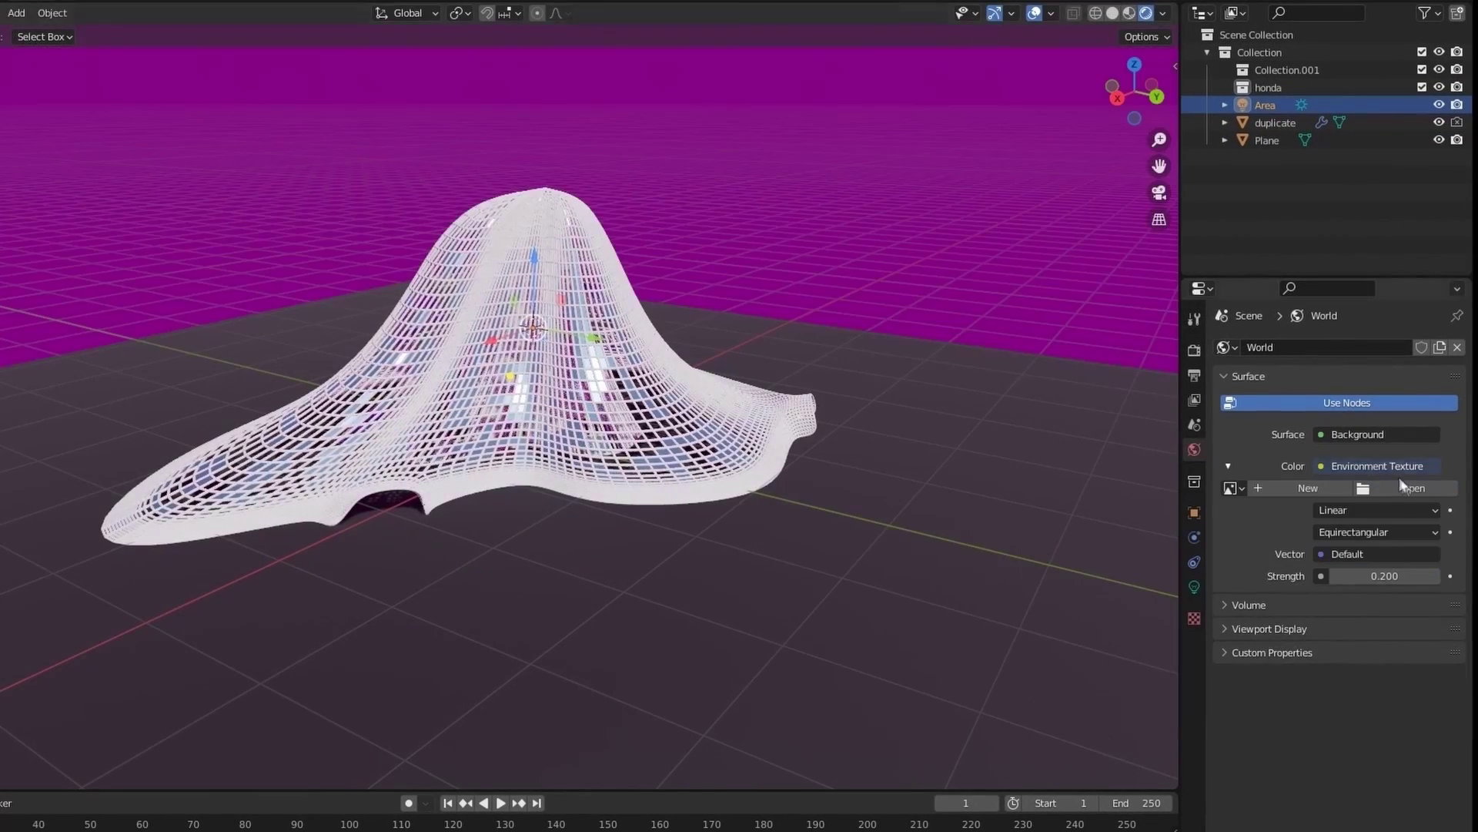
Search the Downloads folder for HDR files and load abaa.hdr as the World's environment image
click(1408, 487)
text(hdr)
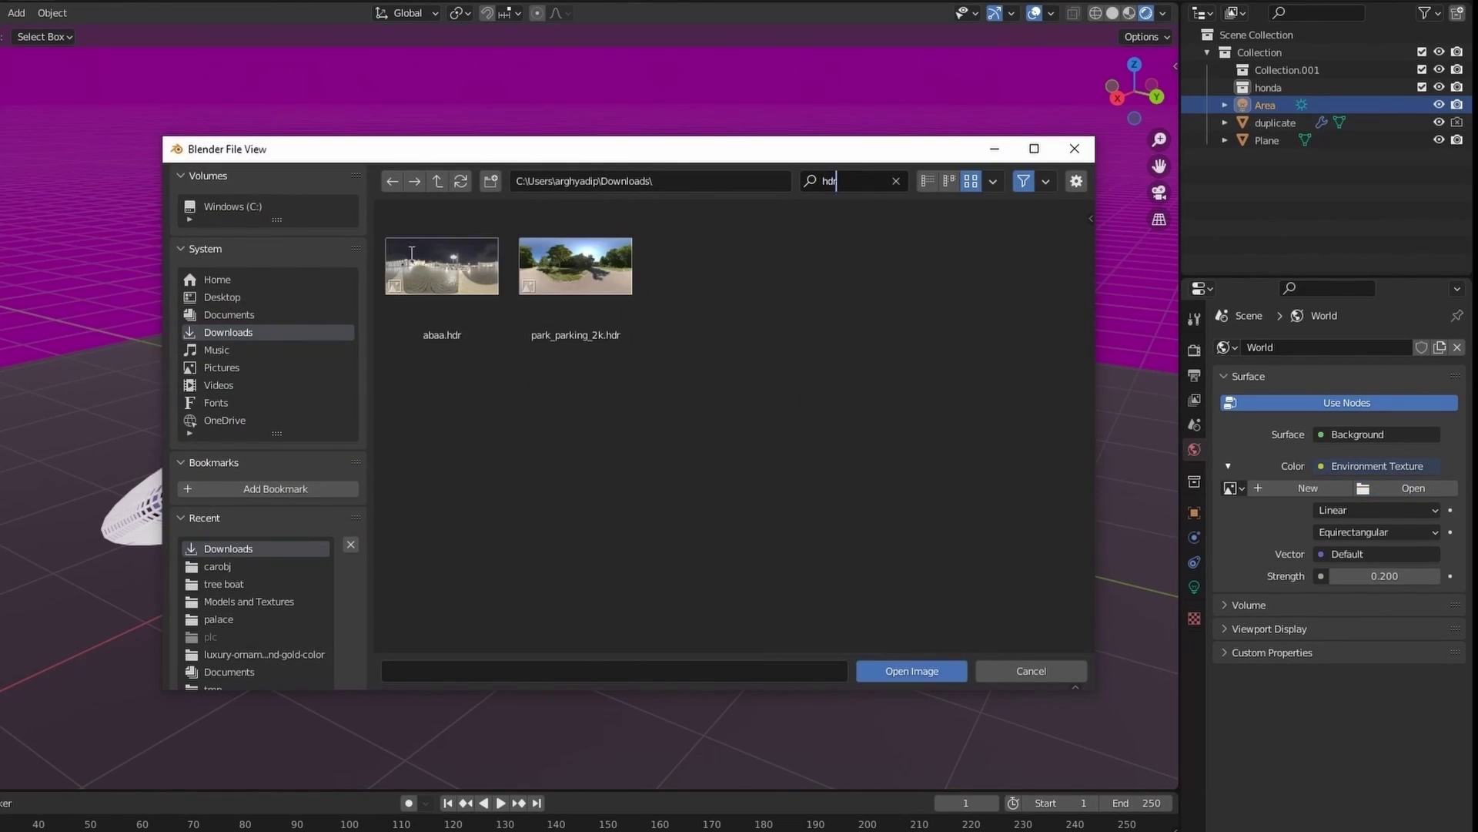
double_click(409, 253)
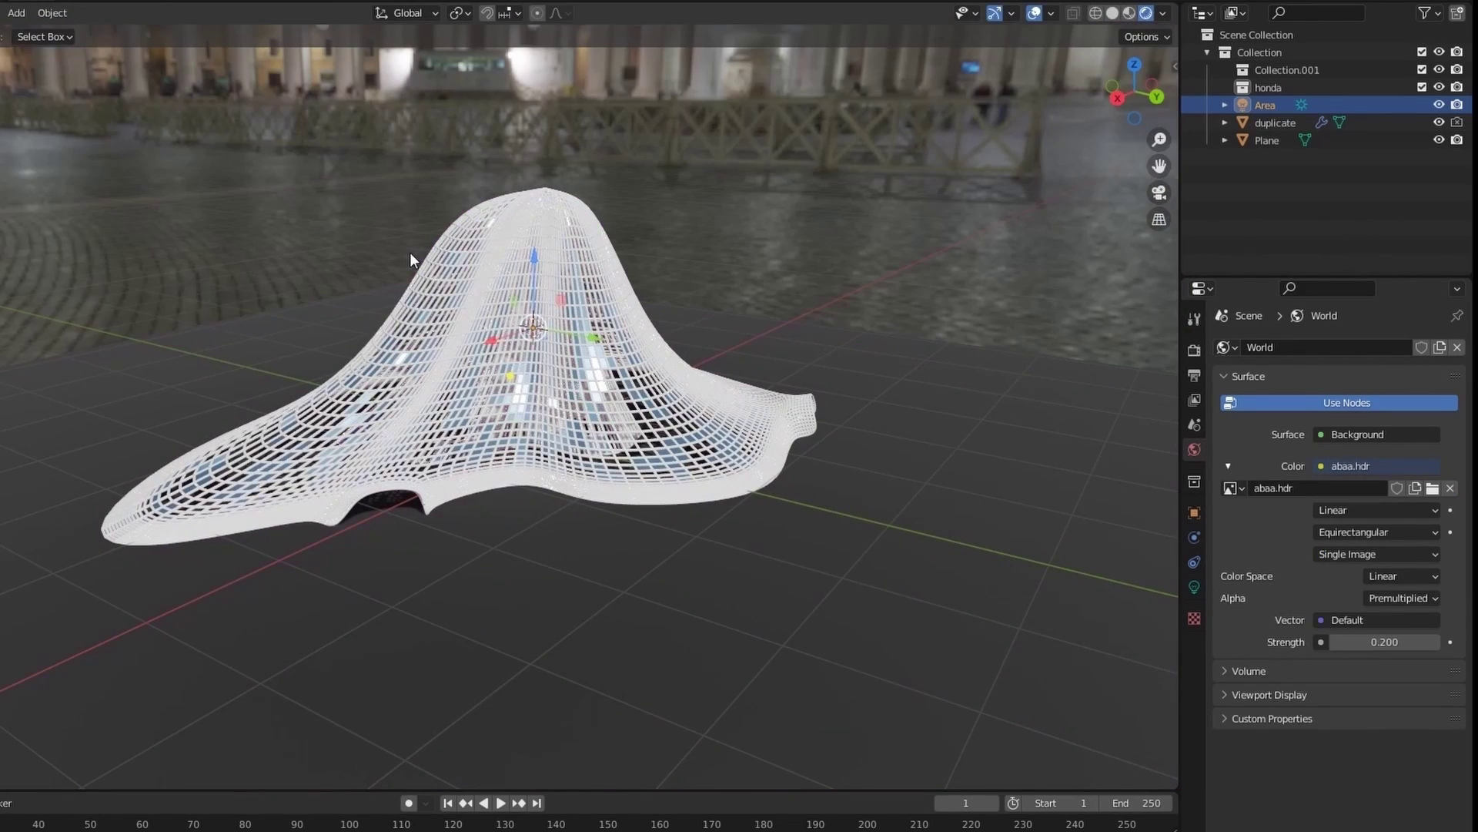
drag(1138, 86, 1148, 94)
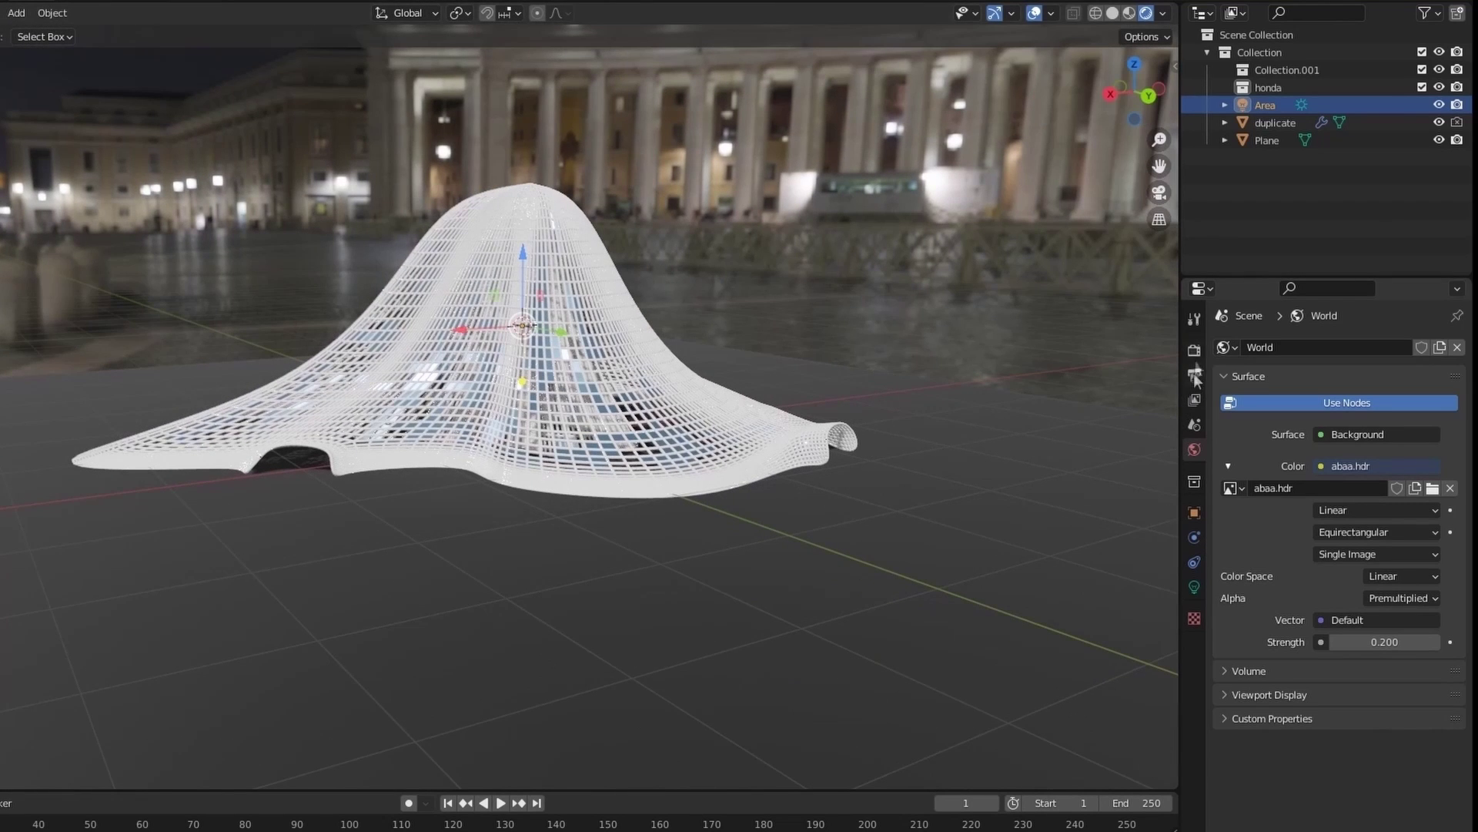
Make the film background transparent in the Eevee render settings
click(1195, 353)
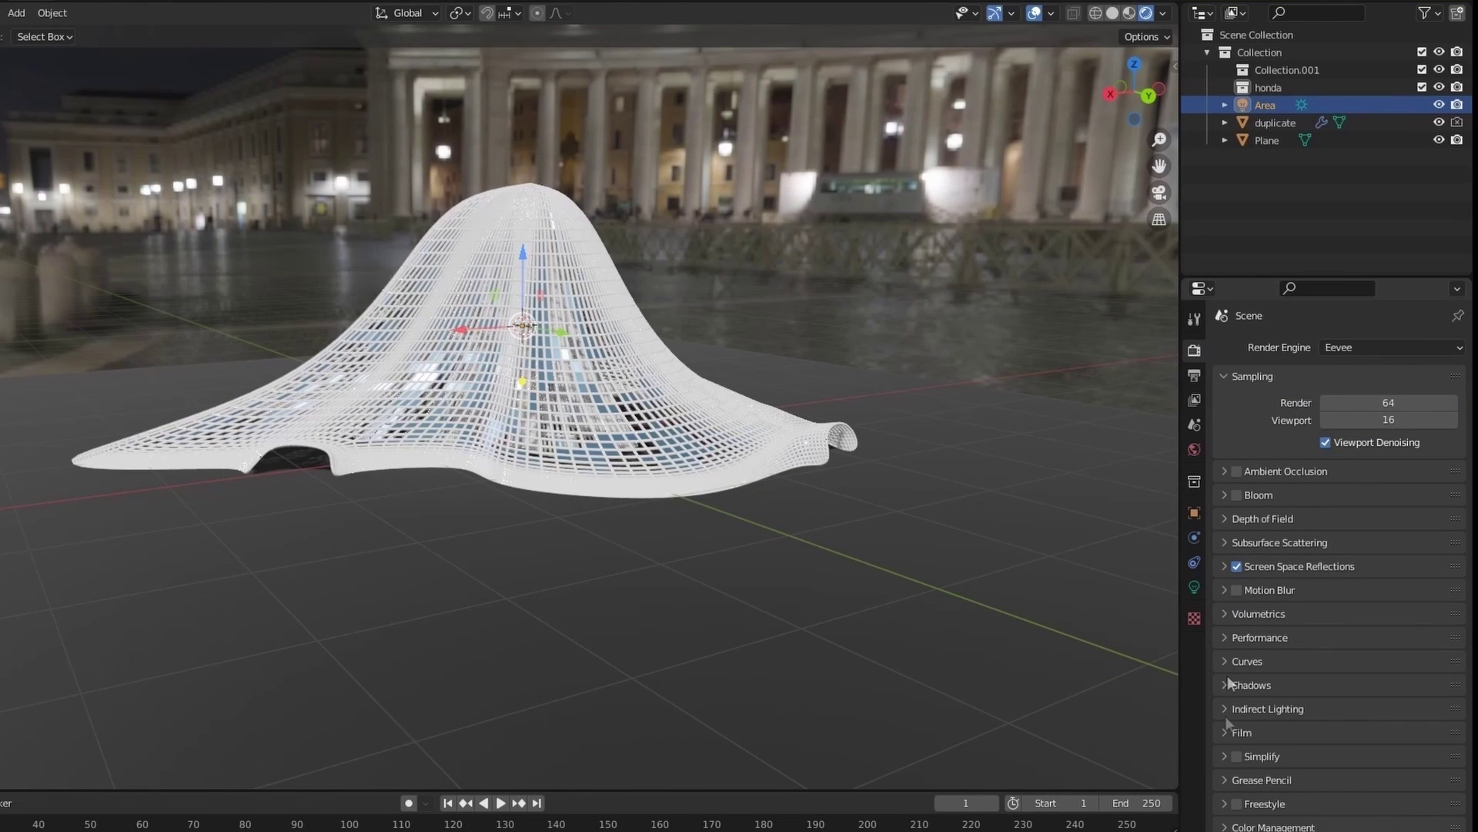
click(1226, 732)
click(1317, 778)
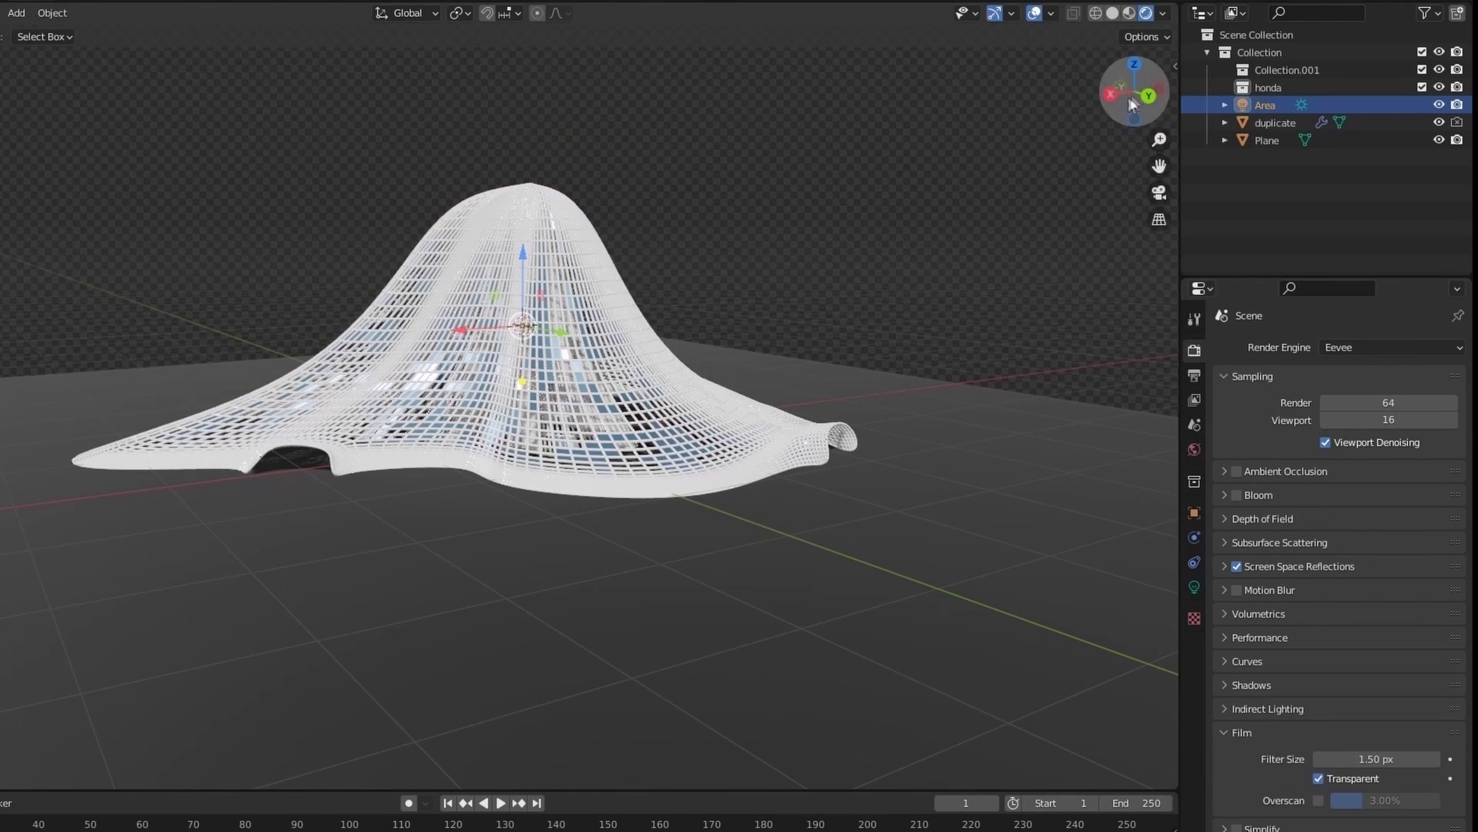
drag(1131, 104, 1153, 105)
Add a Principled Volume to the World and set its density to 0.2
click(1195, 452)
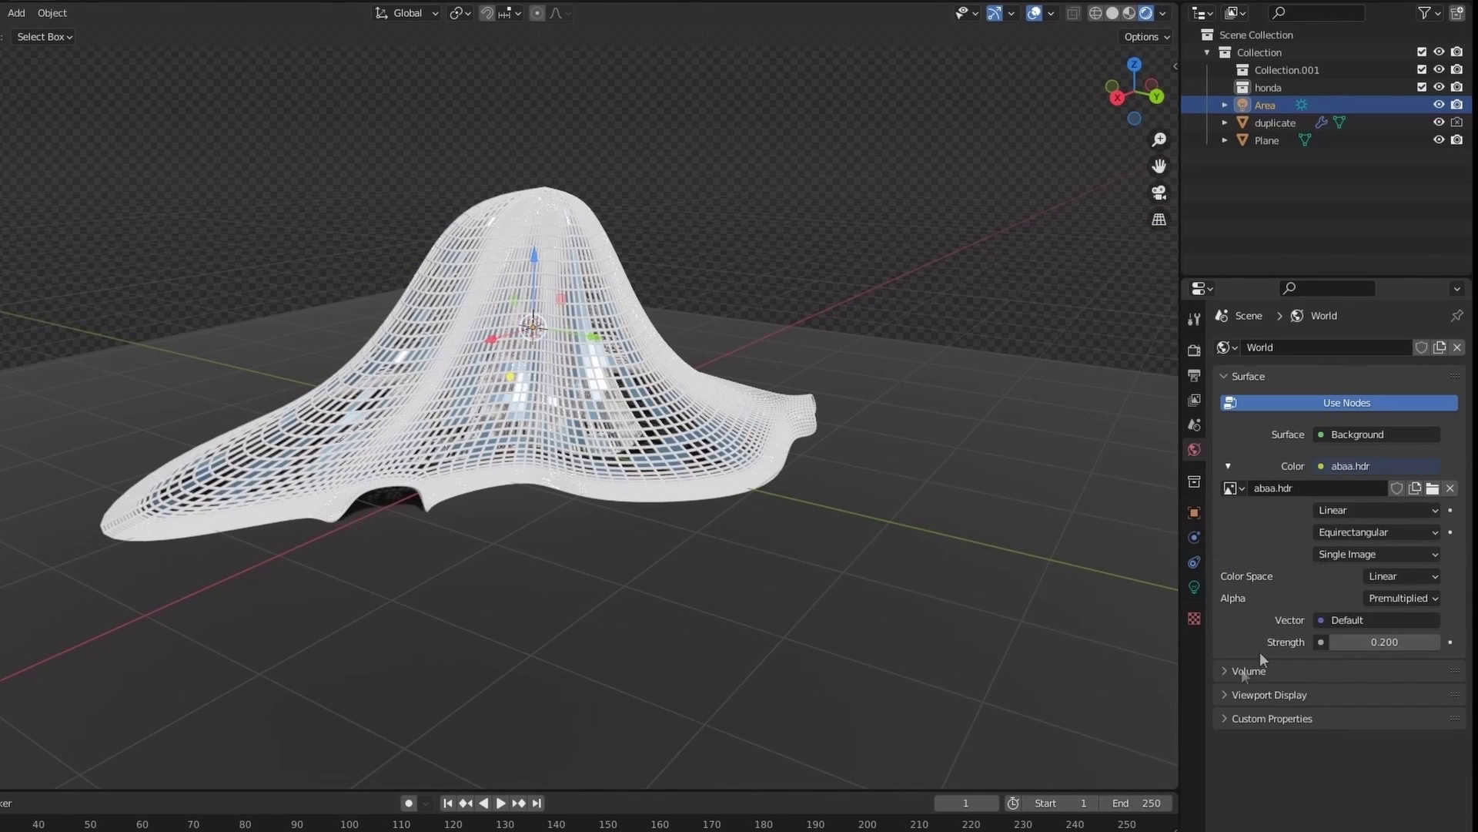
click(1240, 671)
click(1324, 697)
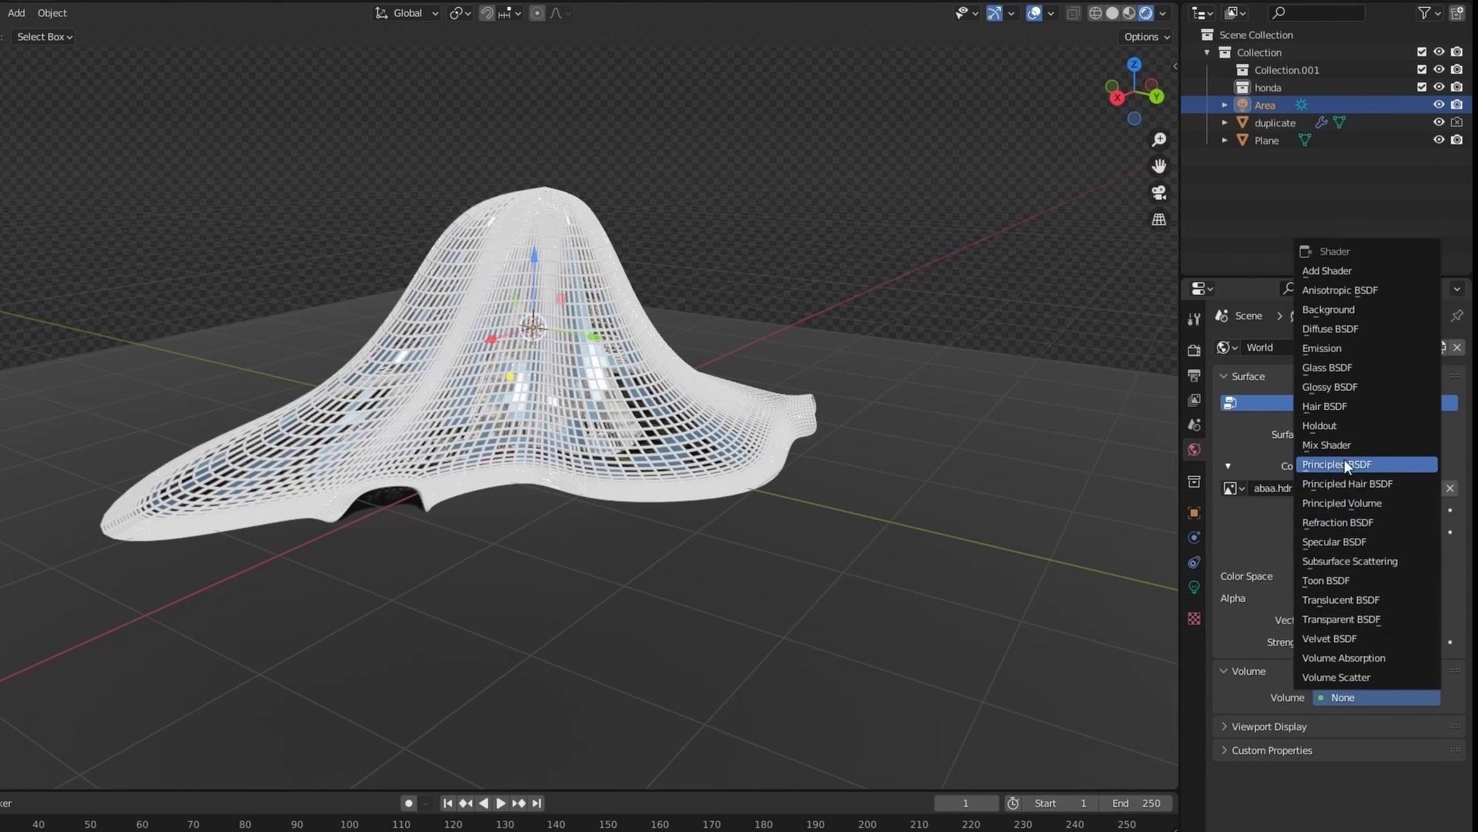
click(1363, 502)
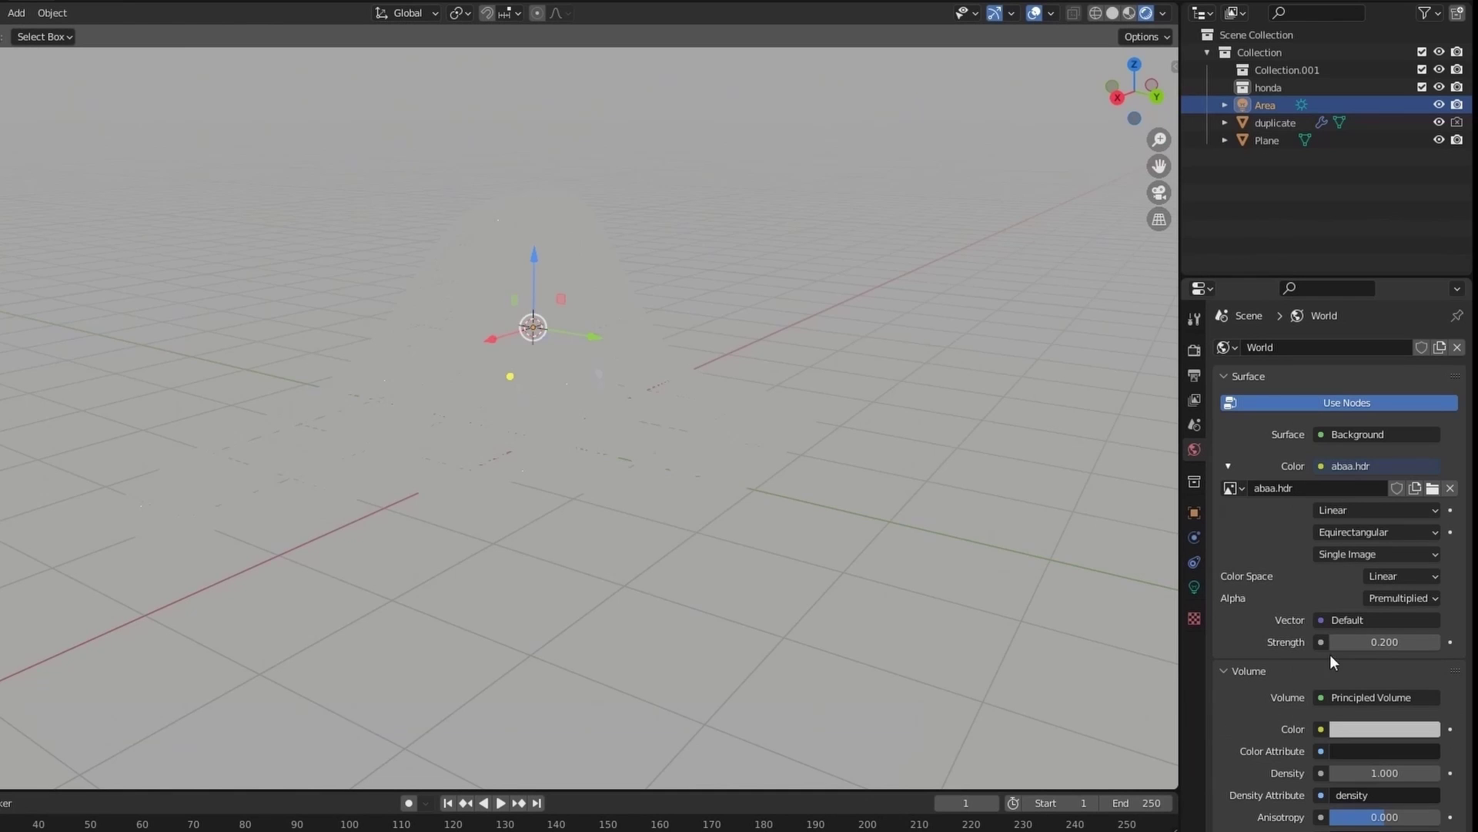
click(1377, 769)
text(.2)
key(Return)
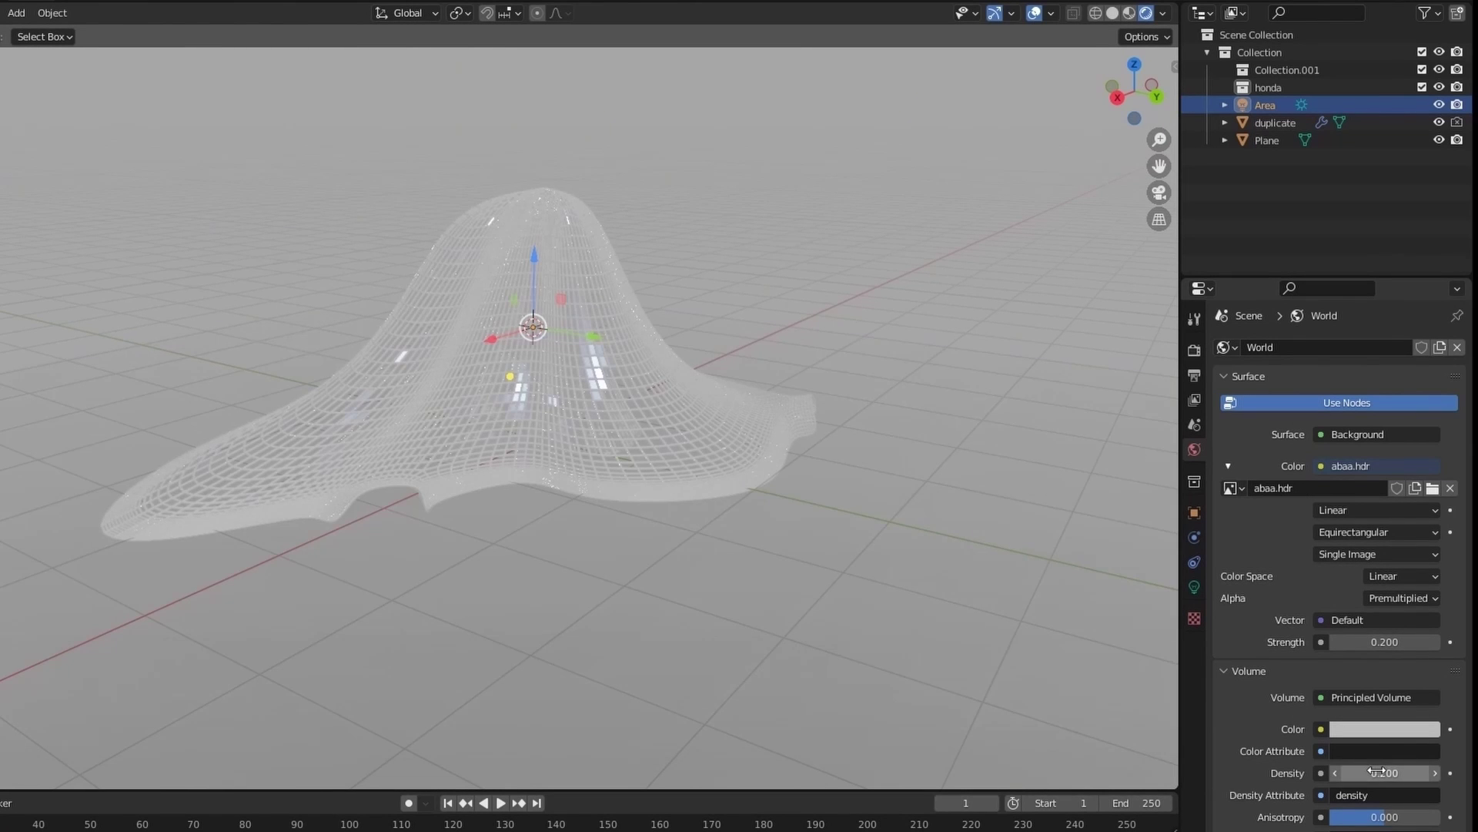
Set the World background strength to 0.7 and reduce the volume density to 0.05
scroll(478, 406, up, 10)
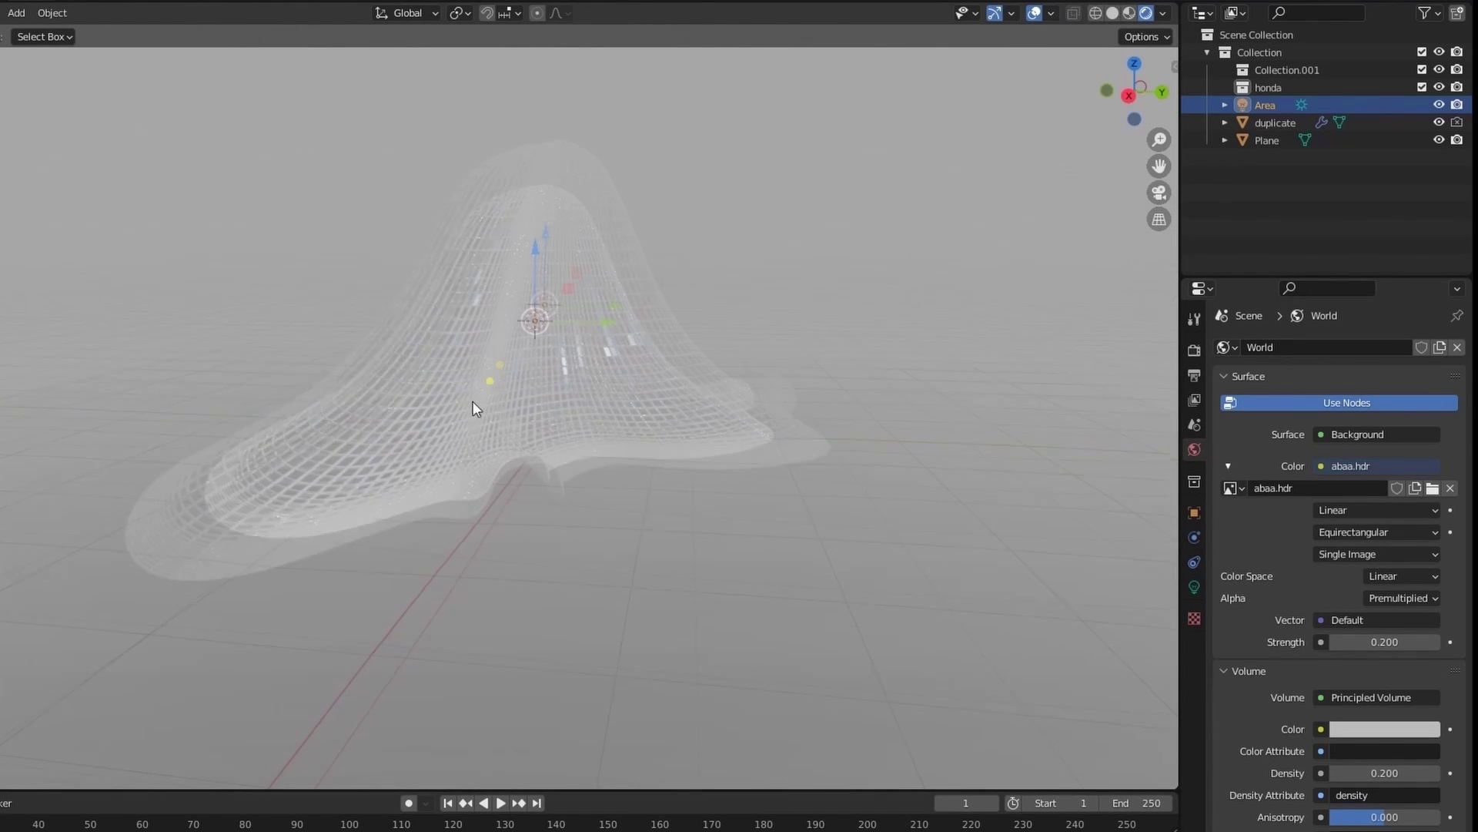
scroll(472, 401, up, 3)
drag(1136, 92, 1205, 96)
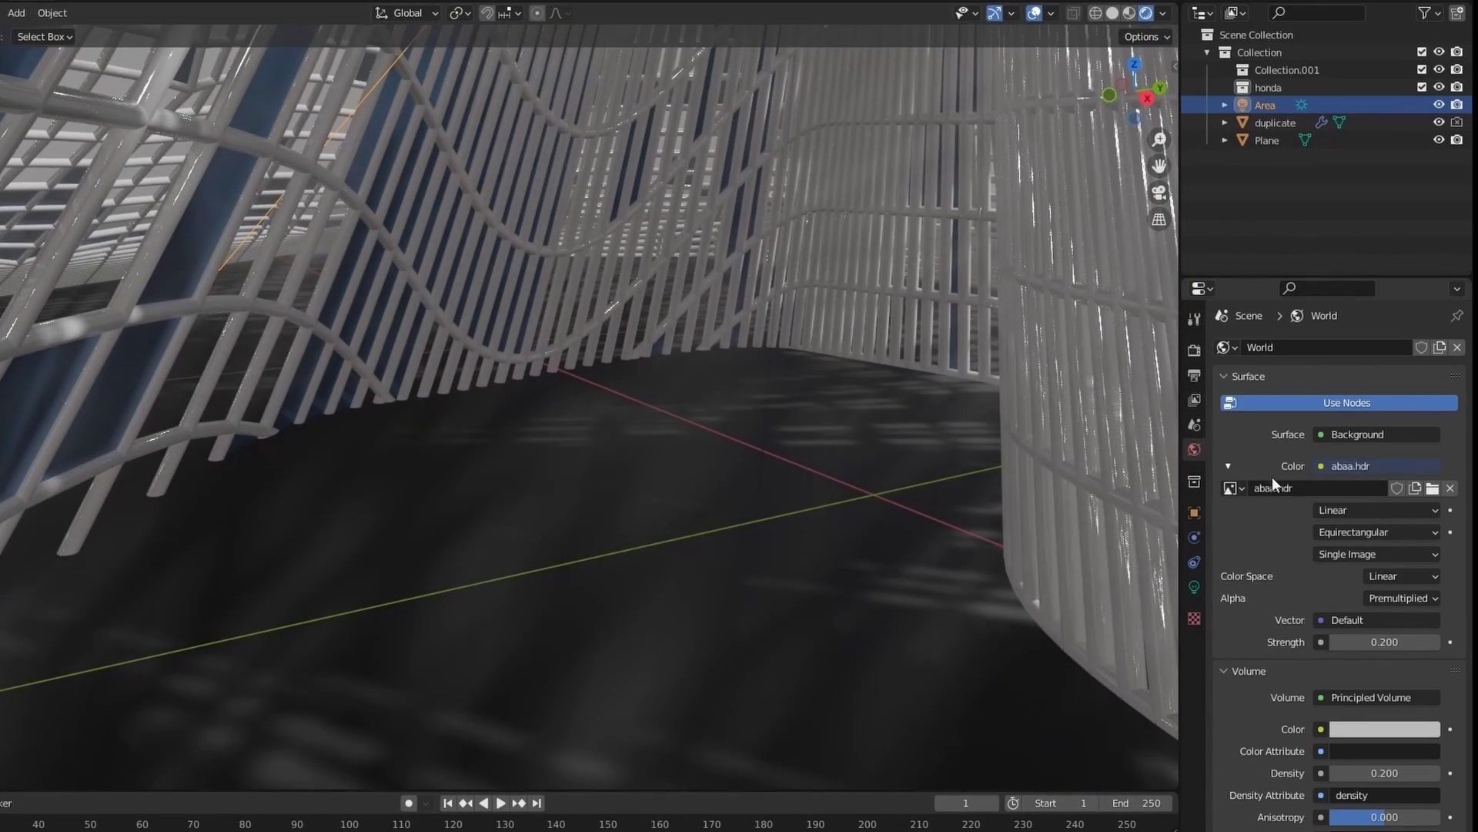
key(Return)
click(1390, 647)
text(.7)
key(Return)
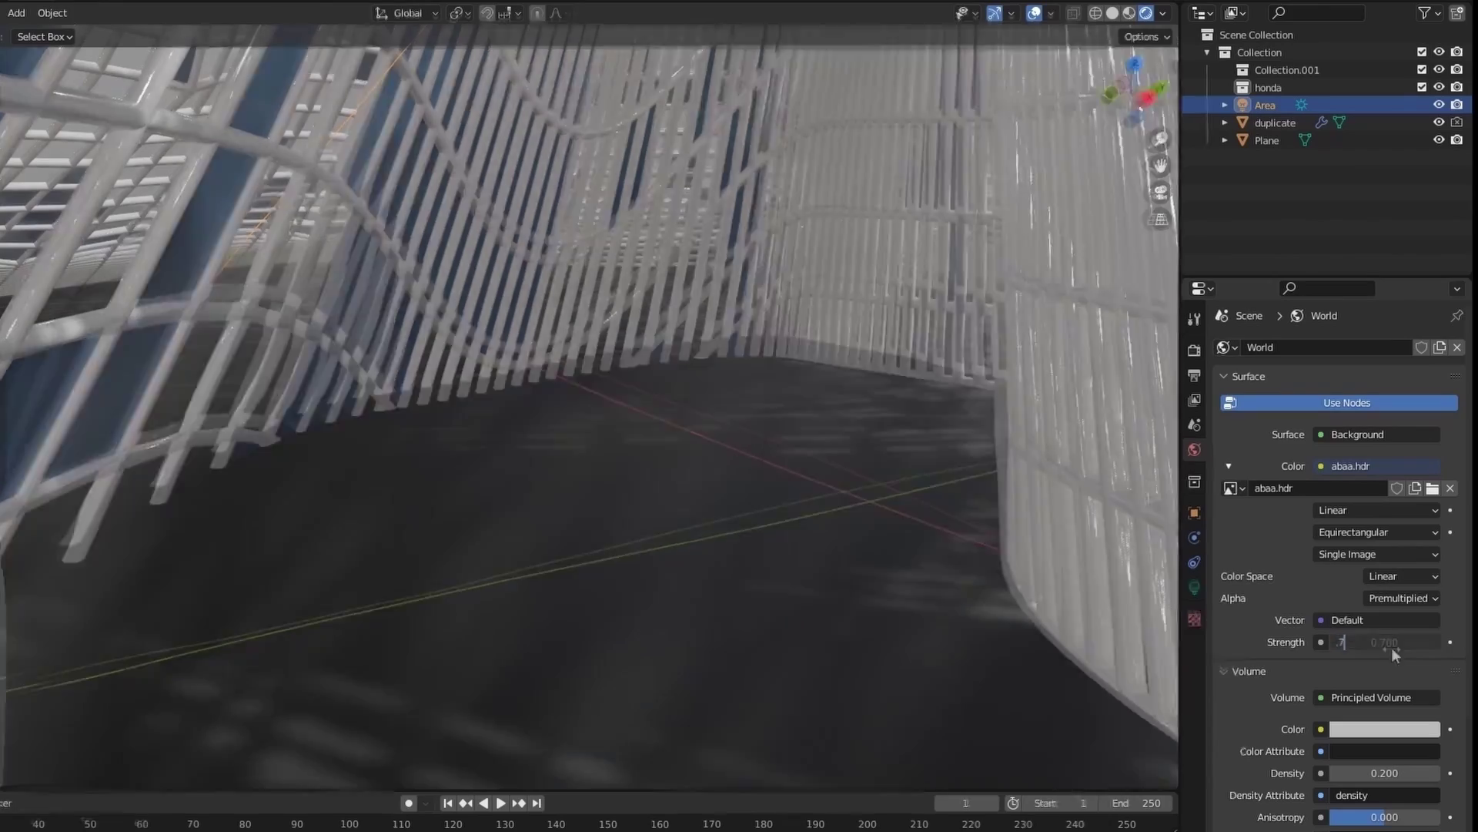
text(.05)
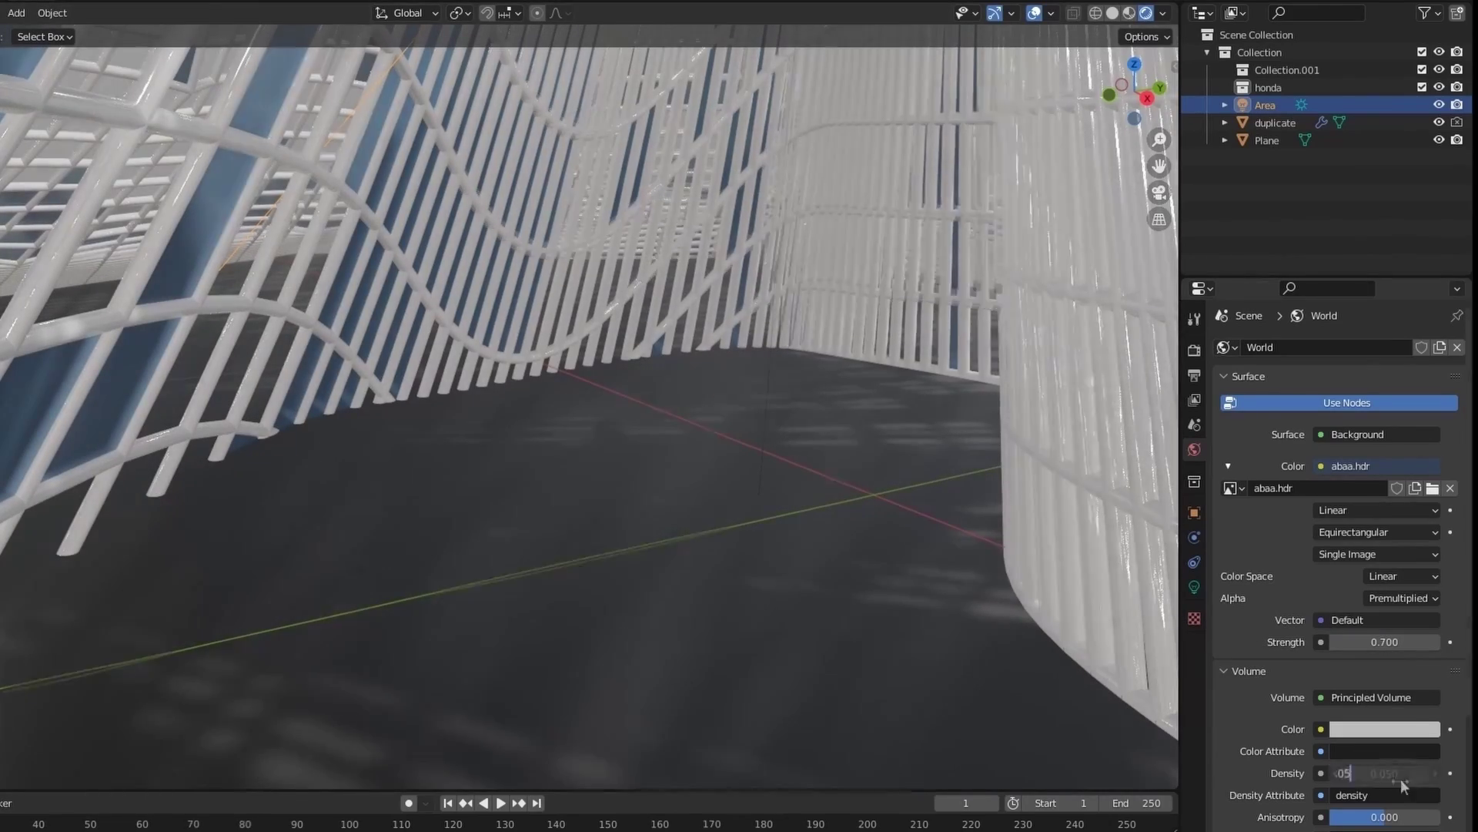
key(Return)
scroll(739, 613, down, 6)
middle_drag(1076, 324, 1023, 318)
Select the ground plane and lighten the base colour of its Material.001 to light grey
click(1026, 318)
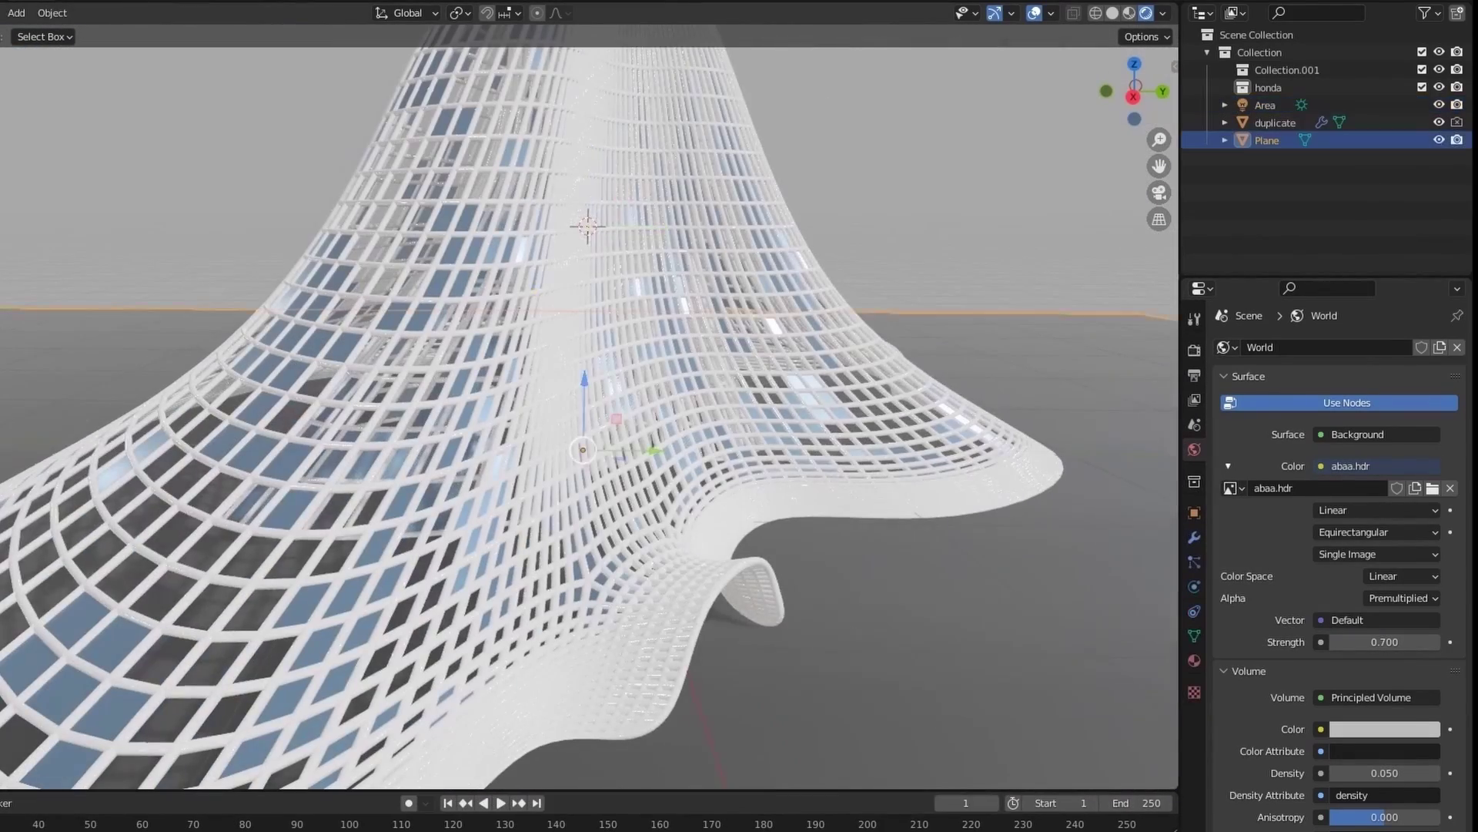
click(1195, 660)
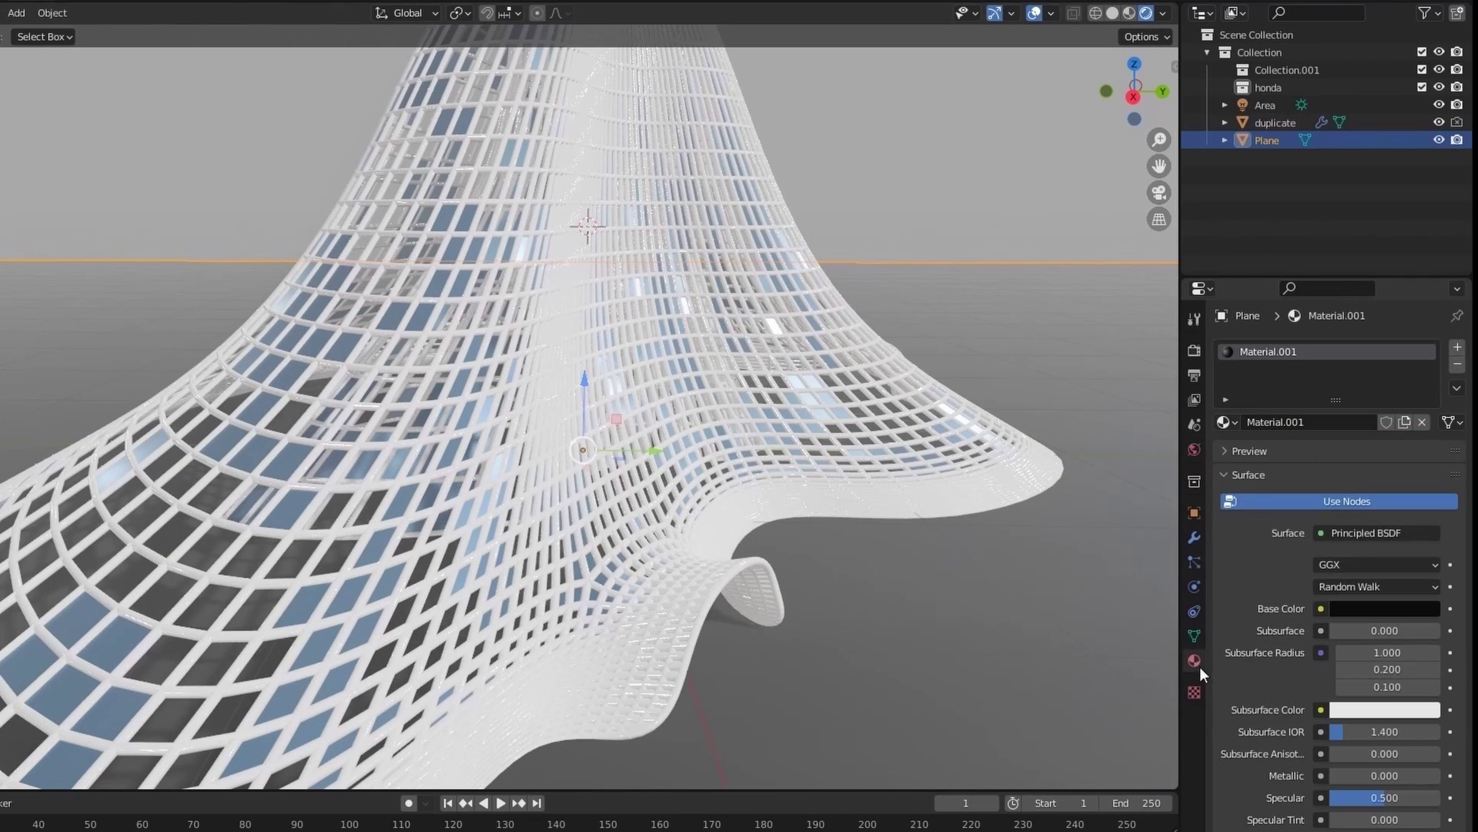
click(1375, 609)
click(1427, 367)
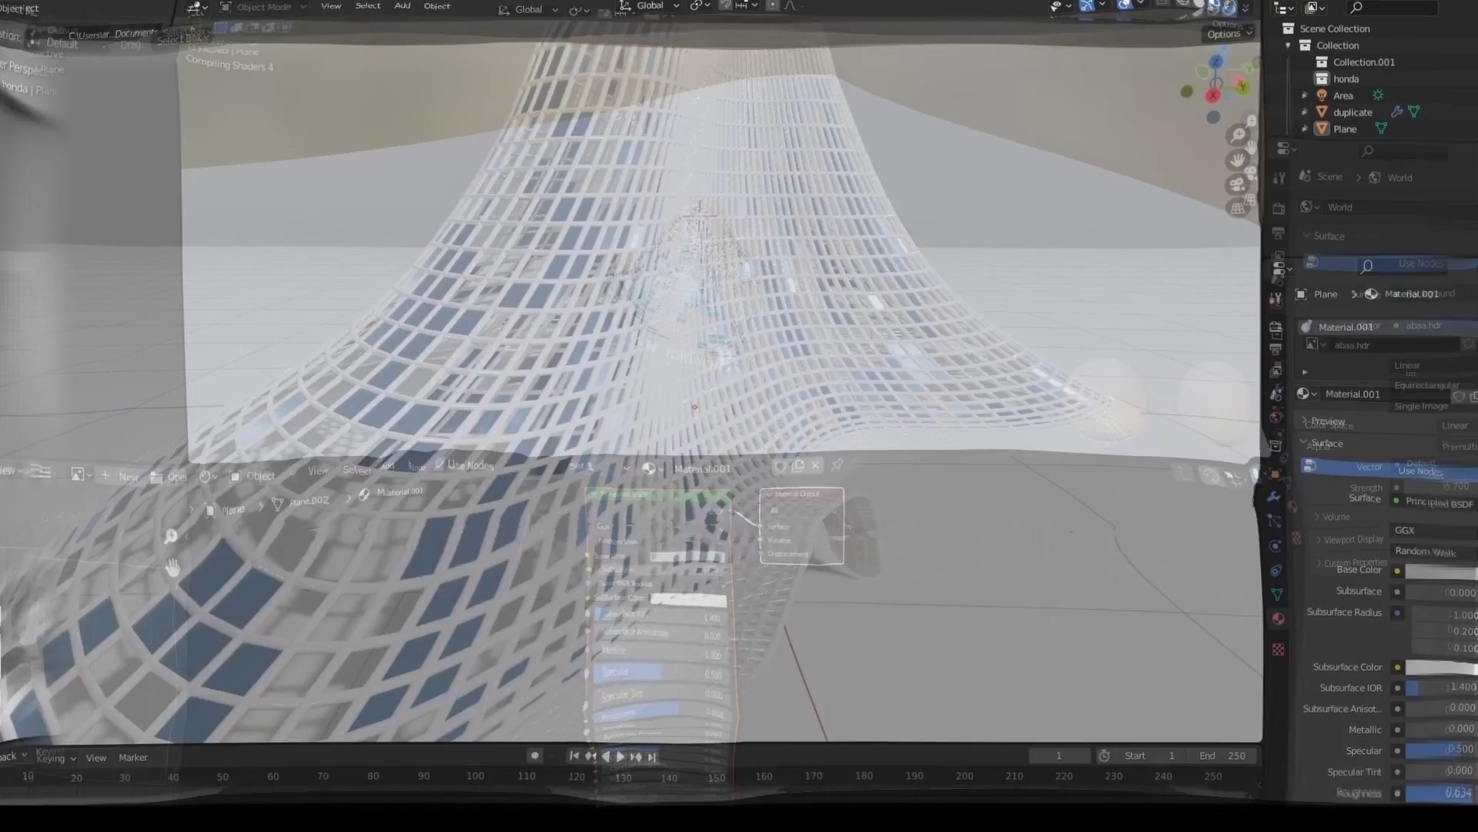
Add a Voronoi Texture node and a Bump node to the ground plane's Material.001
key(shift+a)
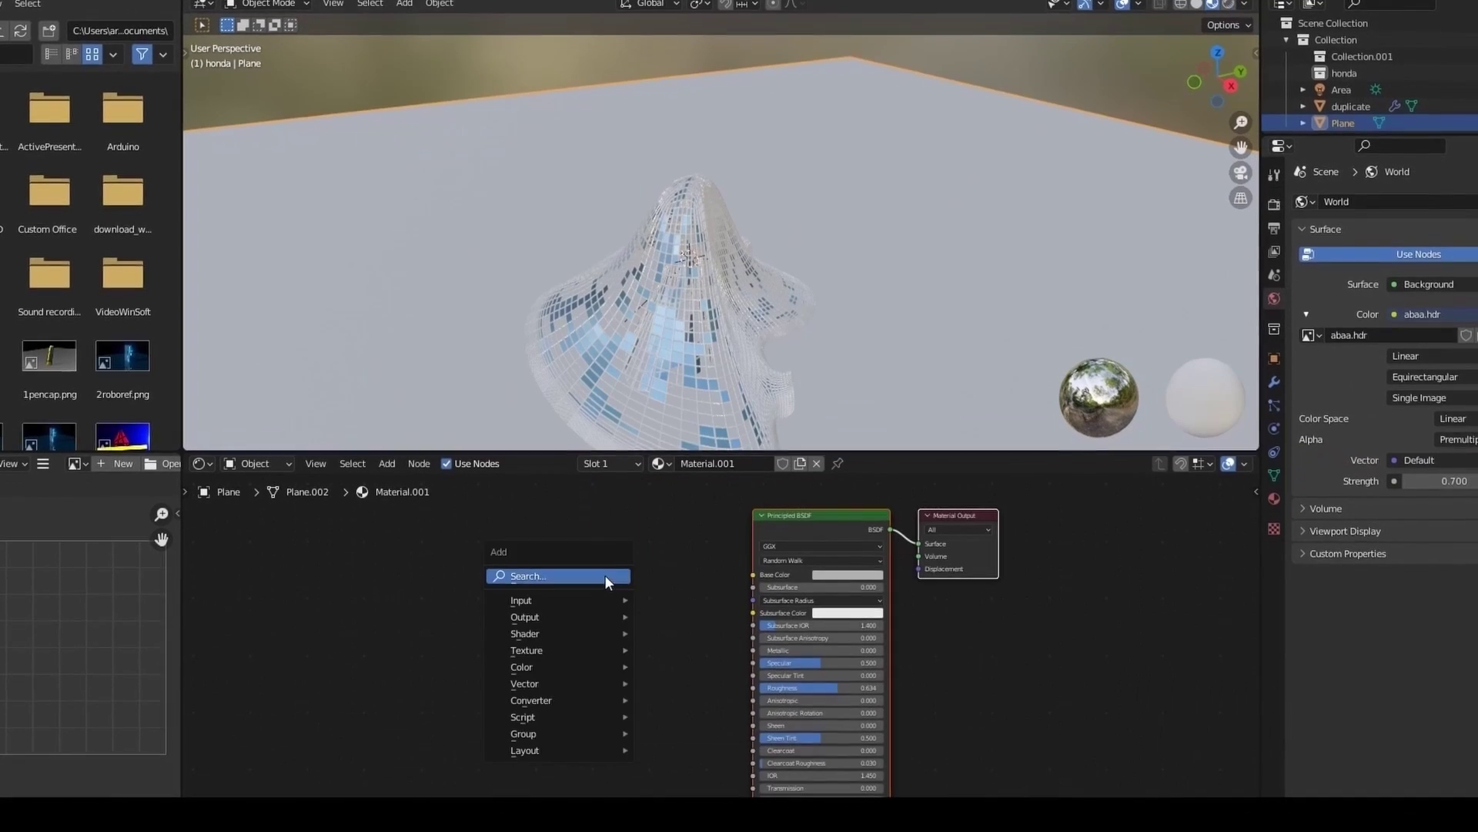
click(604, 575)
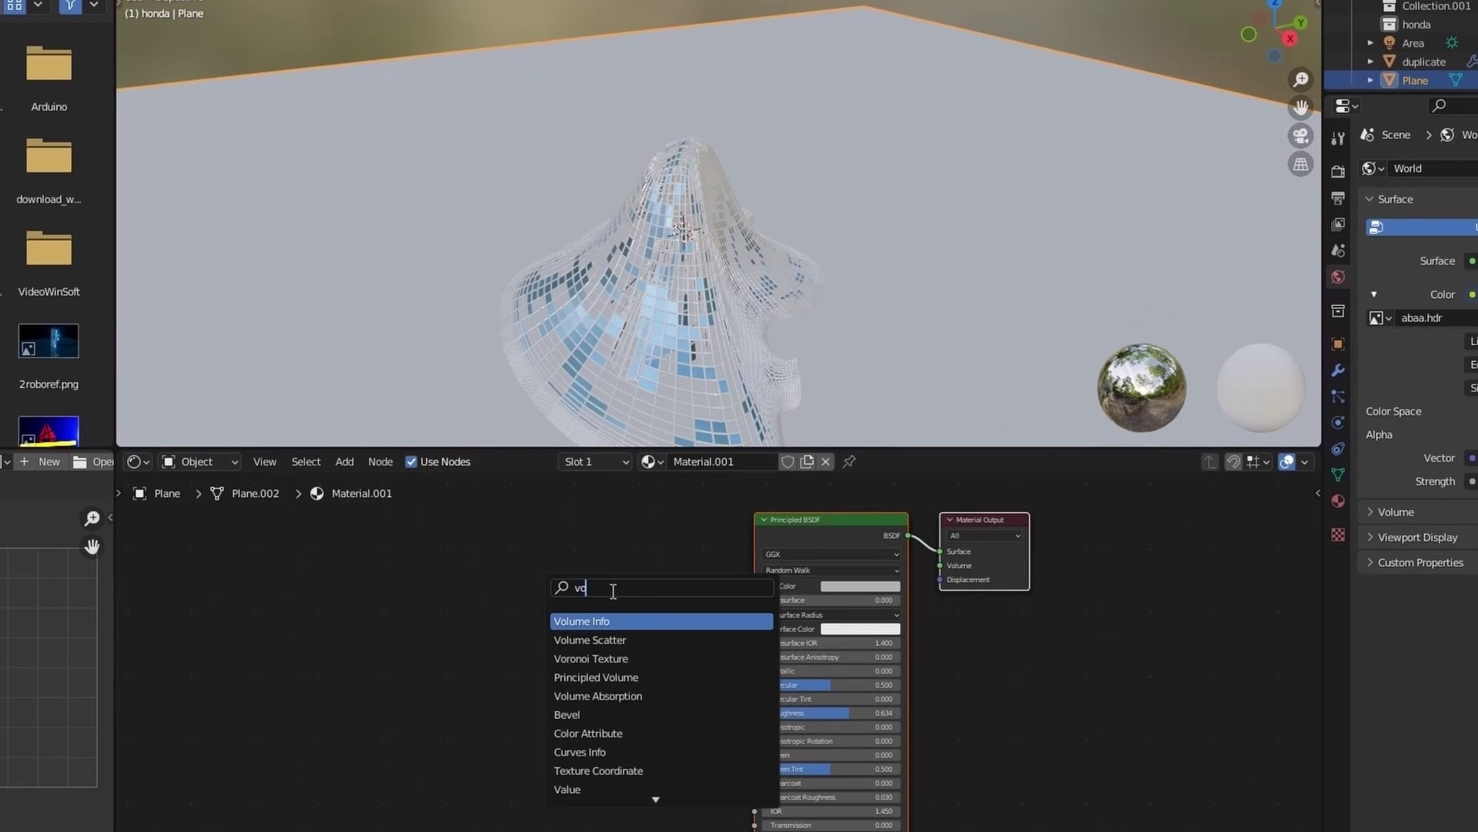
click(611, 620)
click(385, 602)
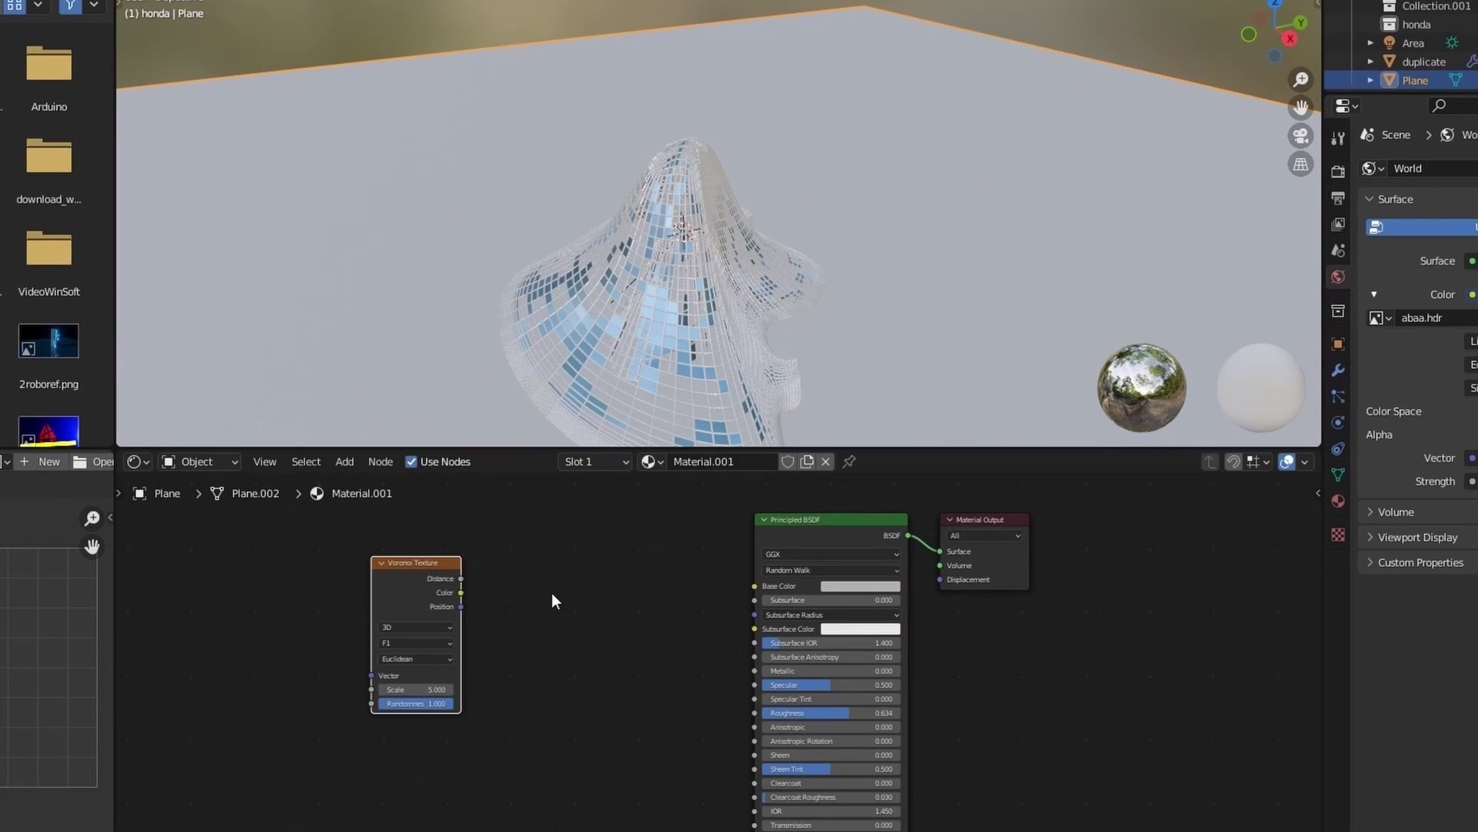
key(shift+a)
click(571, 597)
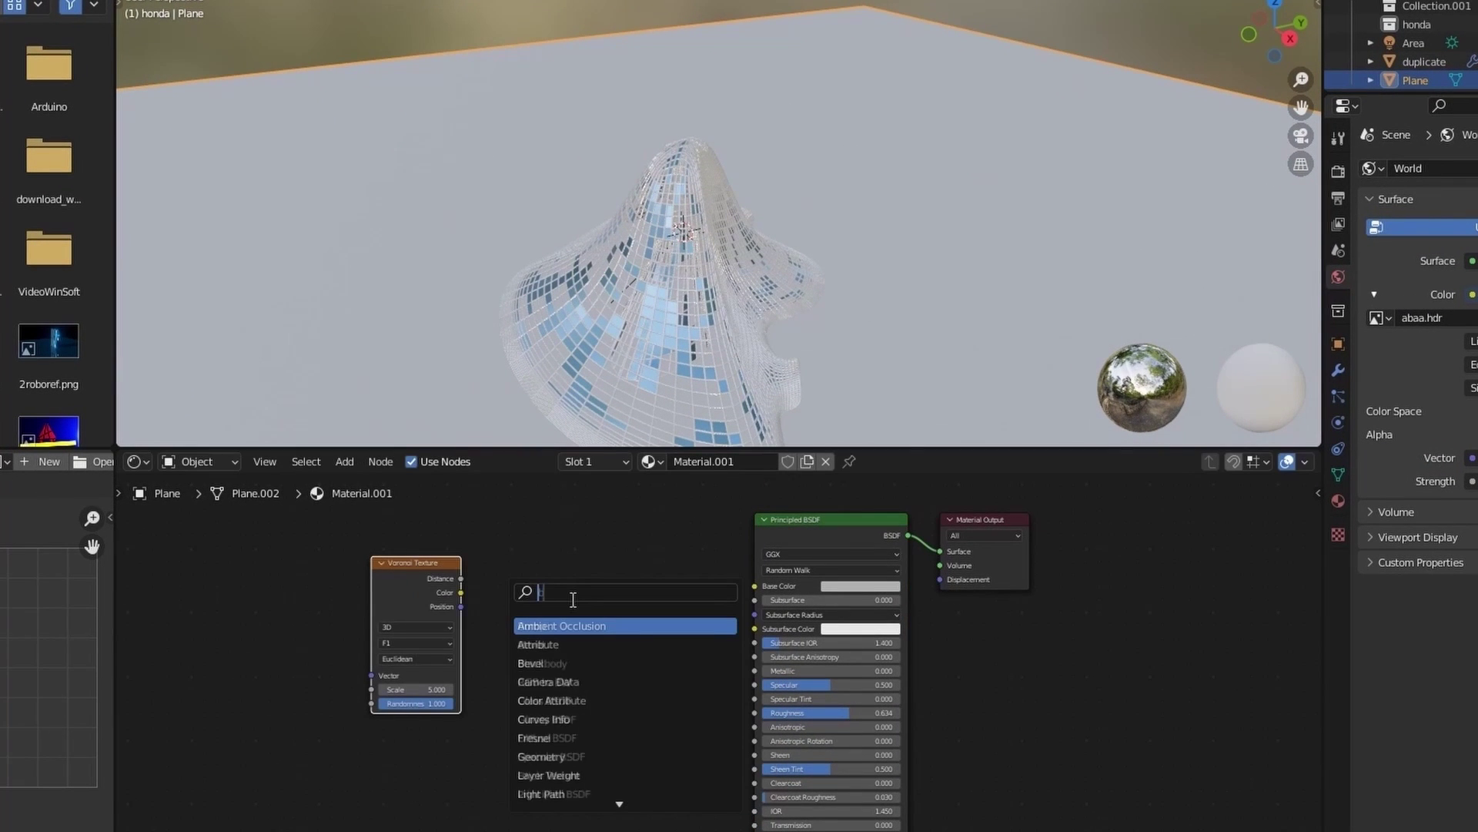
key(Return)
click(570, 627)
scroll(1191, 589, down, 1)
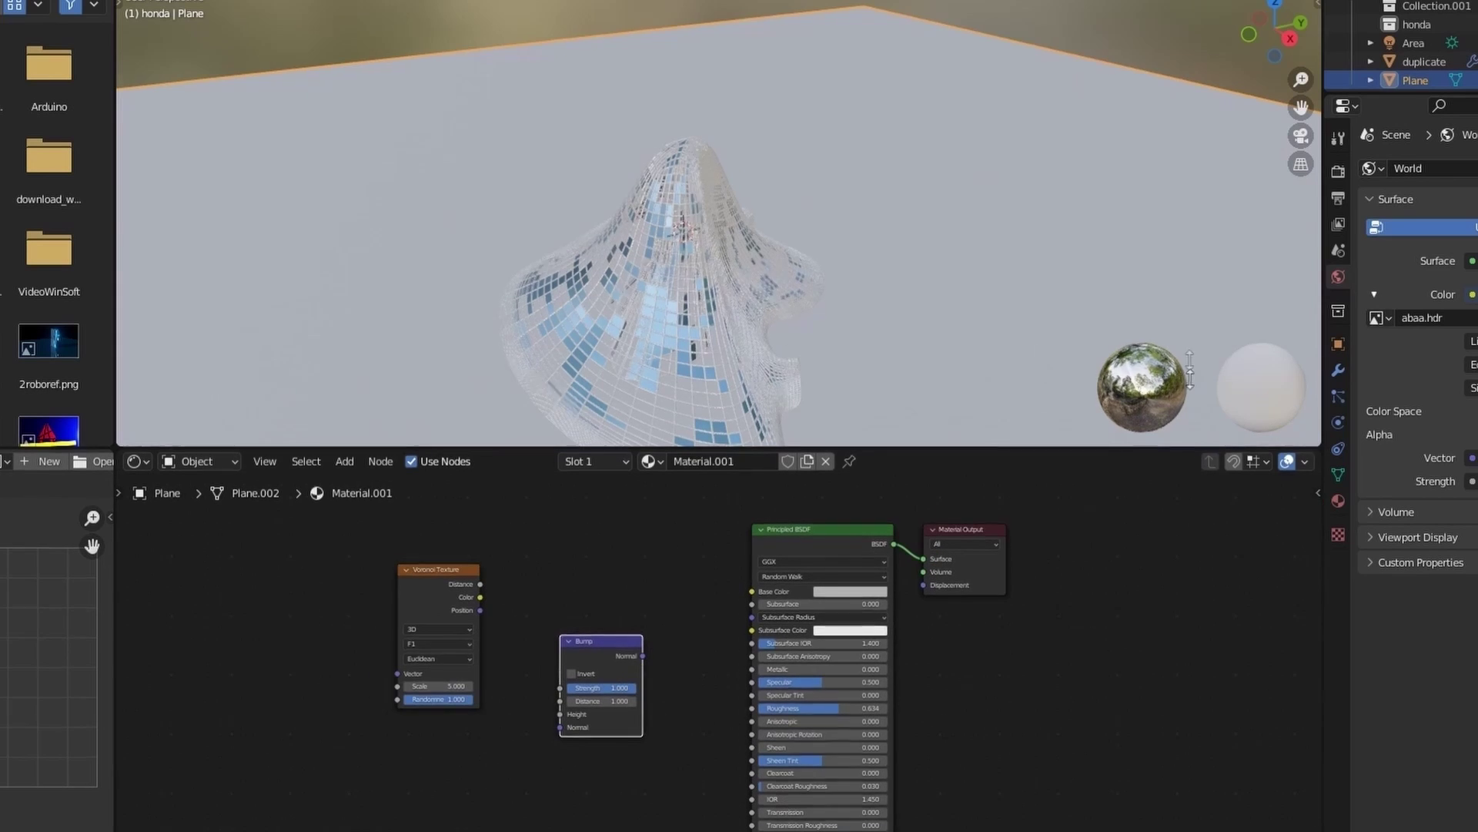
Link Voronoi Color to Bump Height and Roughness, feed Bump into the Principled BSDF's Normal, and increase the Voronoi scale
drag(1189, 370, 1190, 342)
scroll(1318, 539, up, 2)
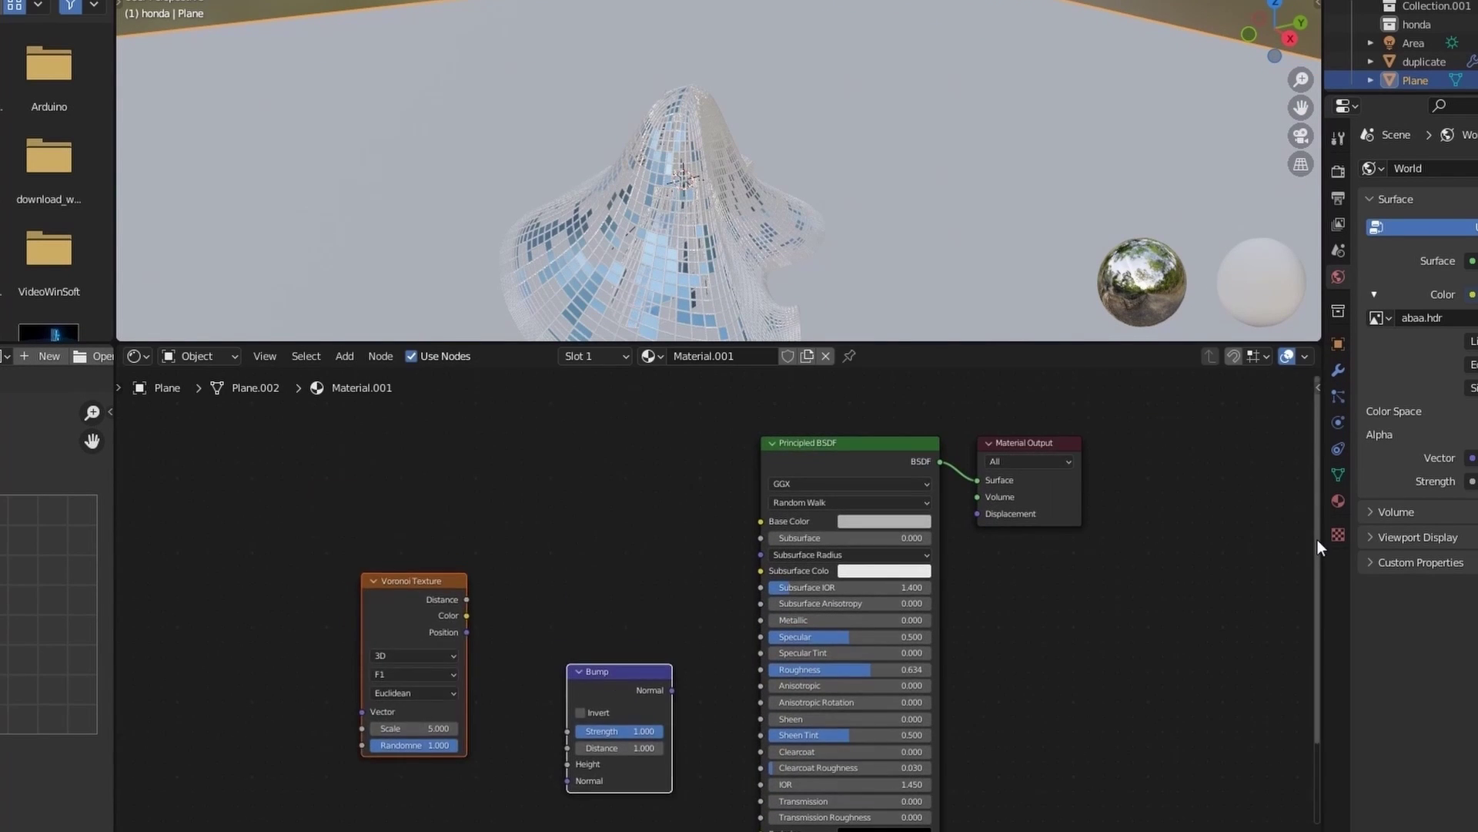
drag(1318, 539, 1328, 668)
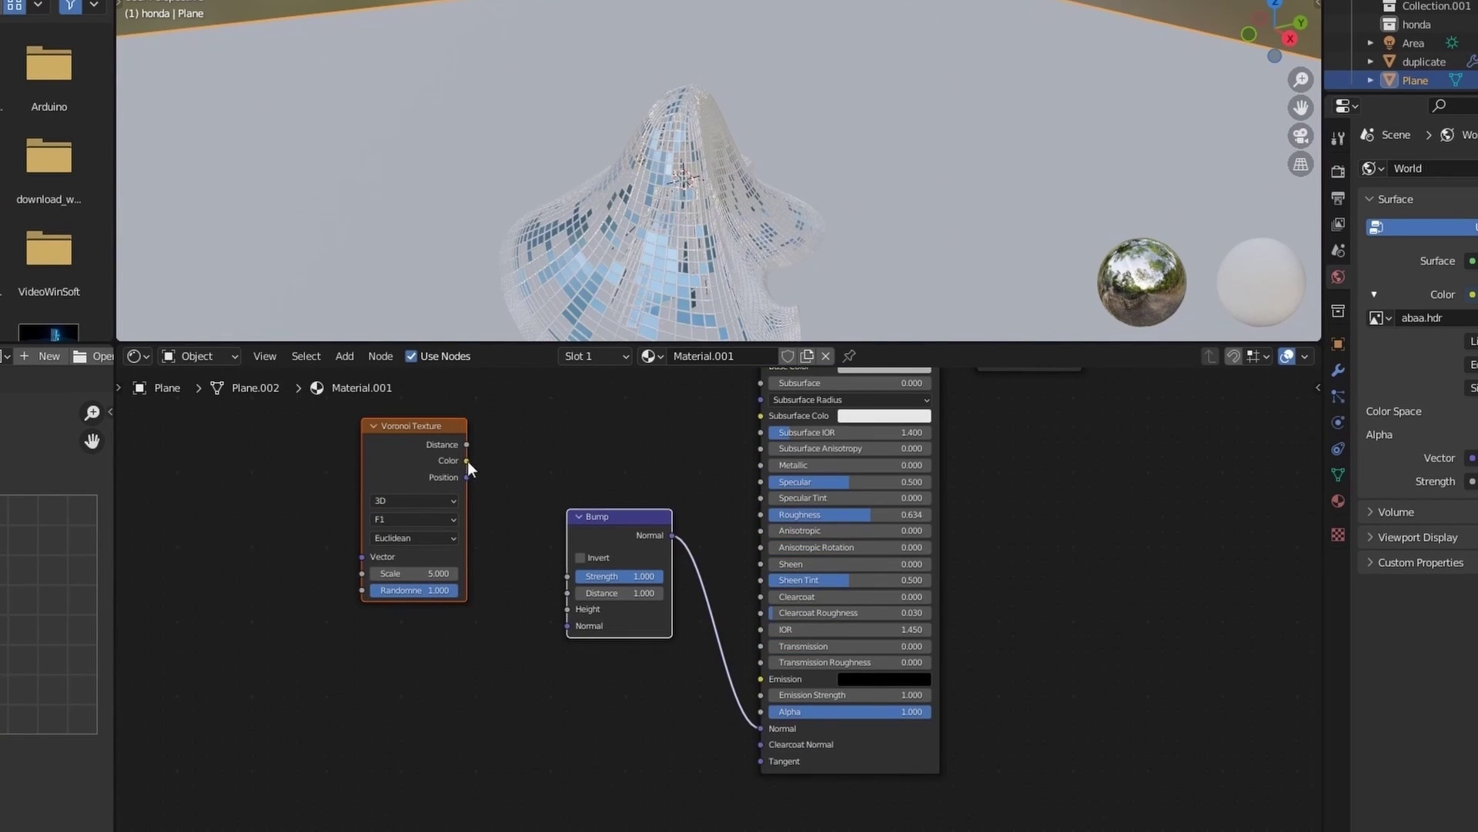
drag(466, 460, 568, 608)
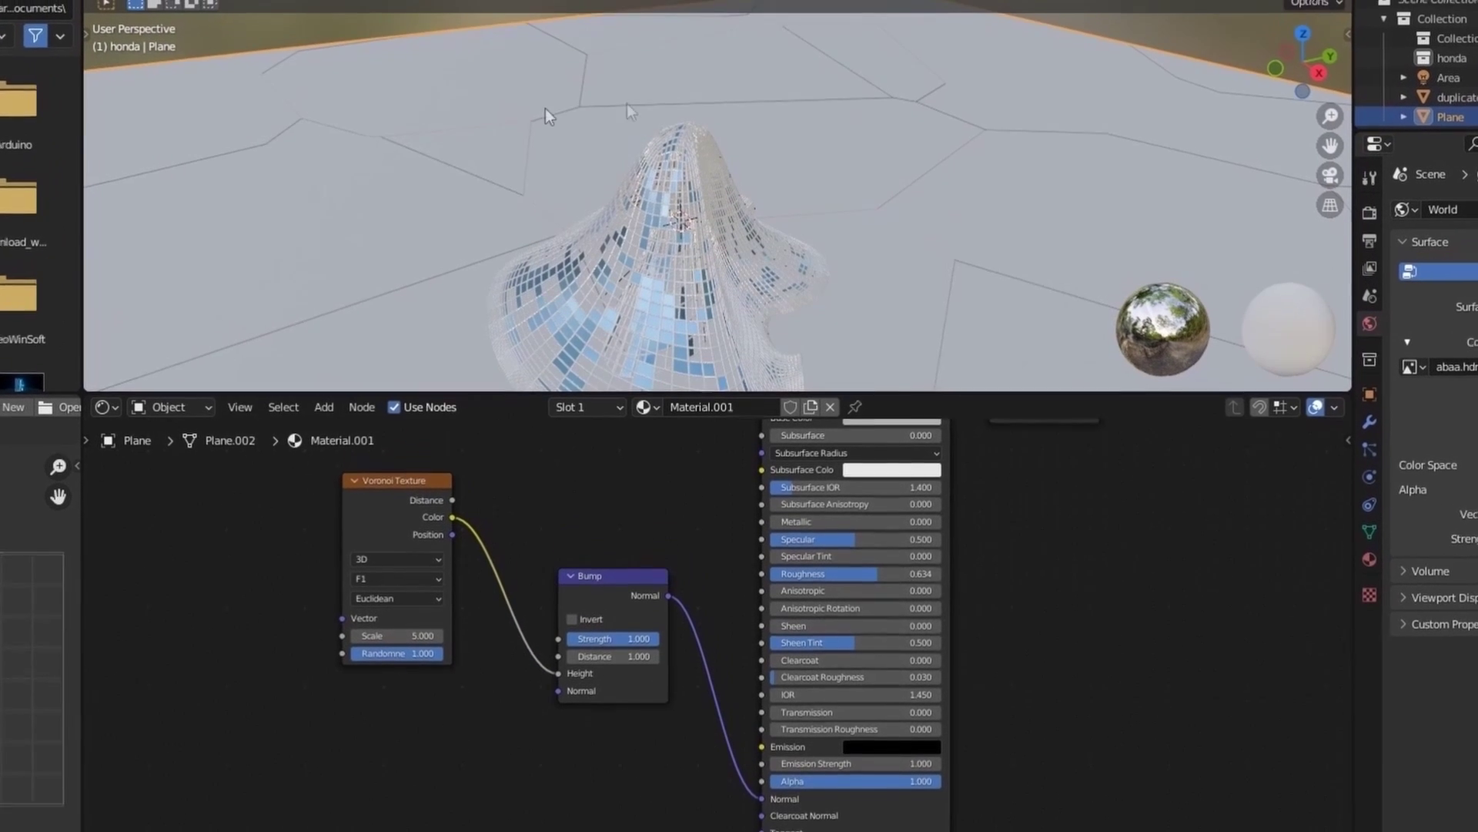
drag(452, 517, 763, 708)
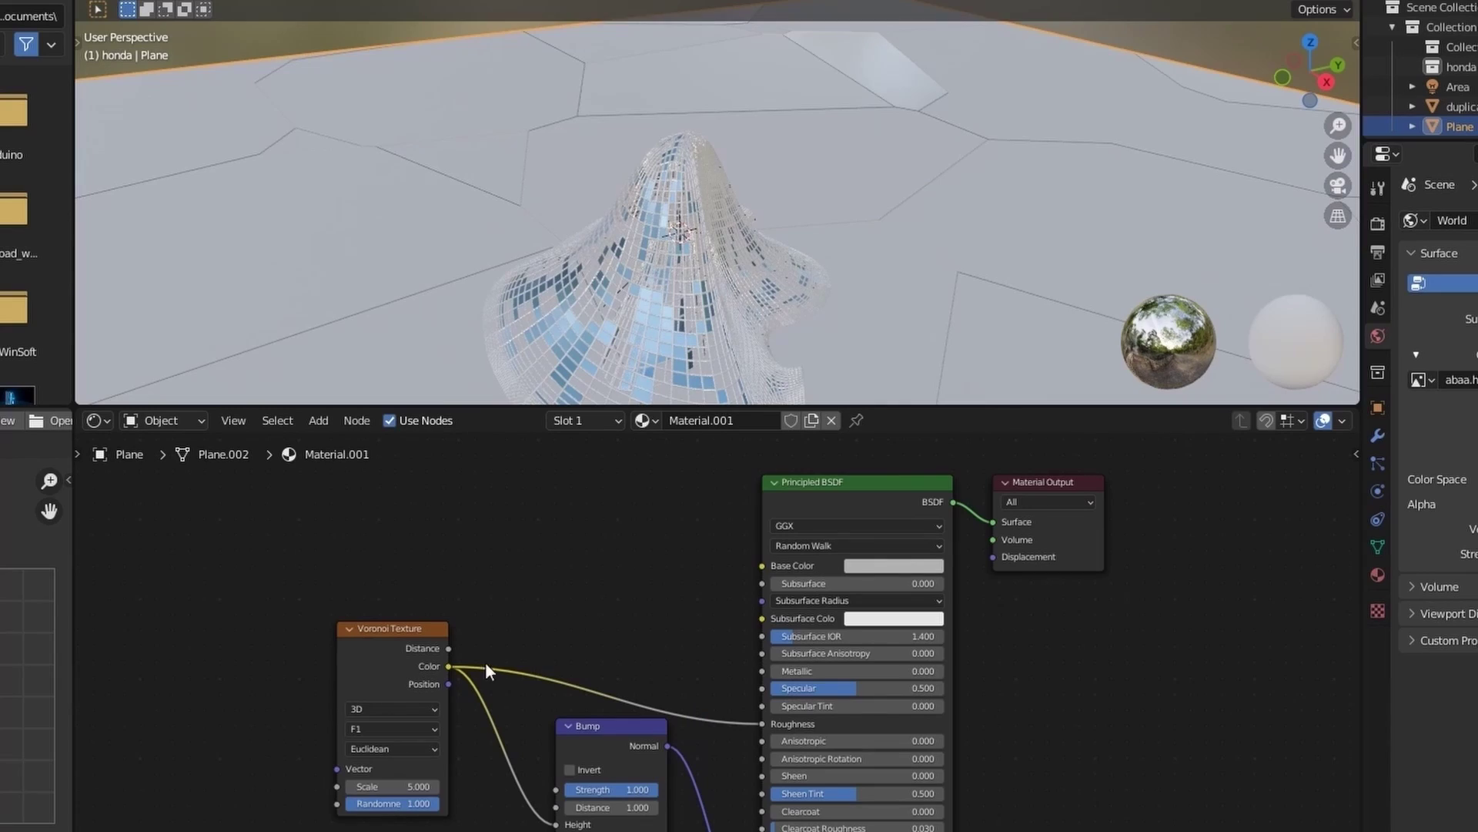
drag(393, 787, 421, 803)
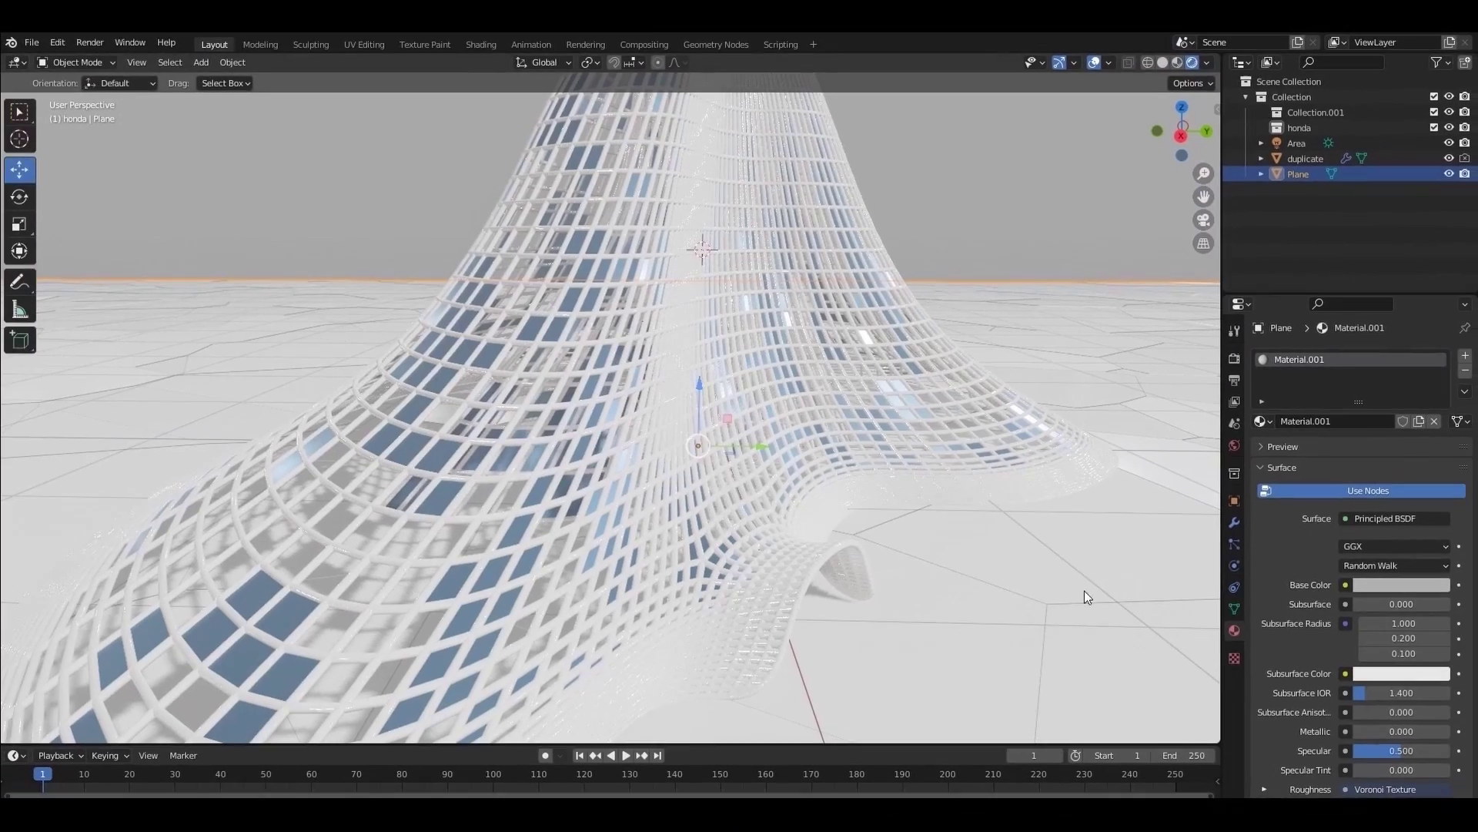
Darken the ground plane's base colour to an HSV value of 0.073
click(1393, 587)
drag(1437, 385, 1437, 448)
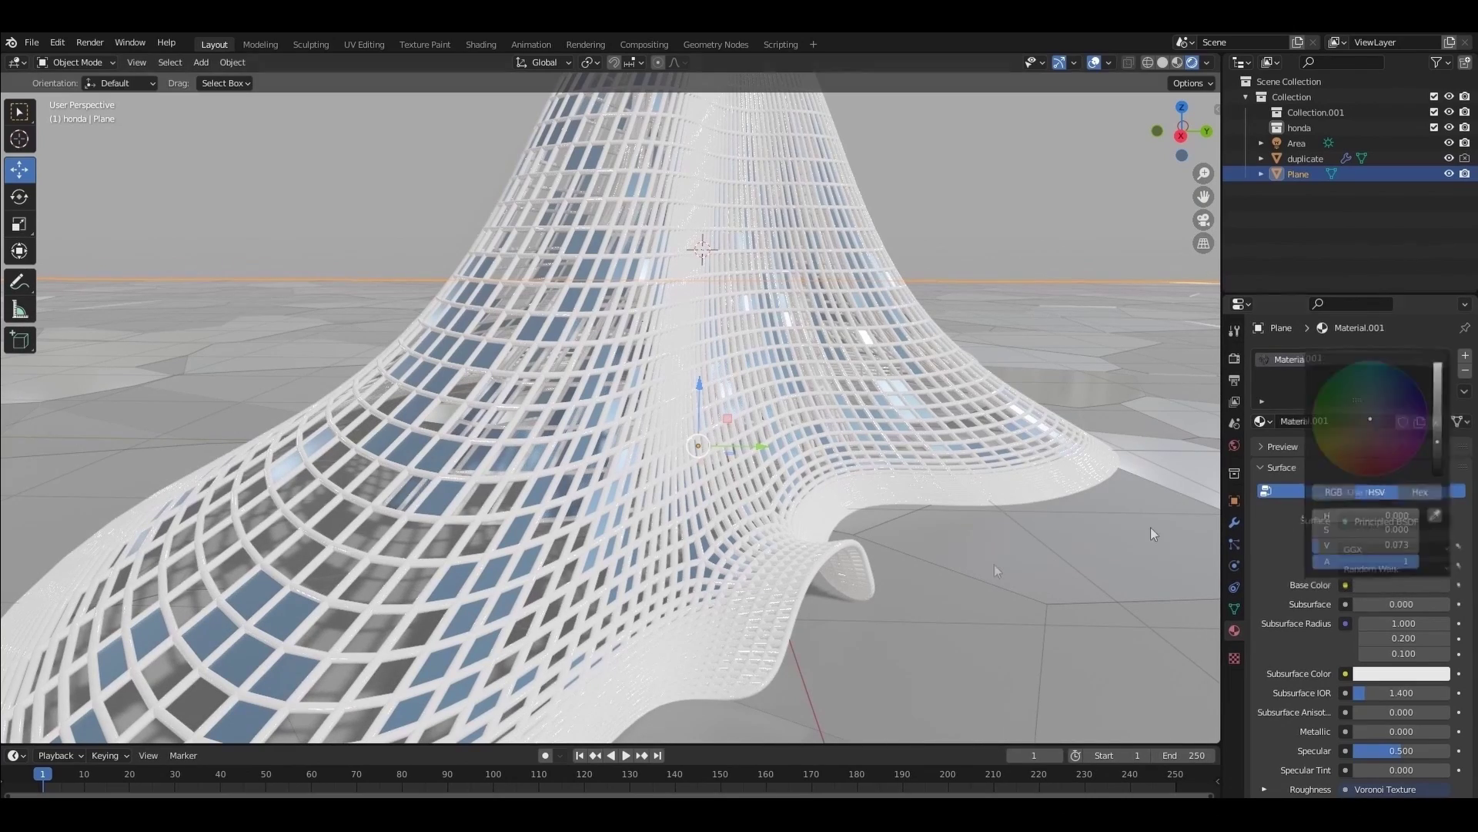
Select the mountain, inspect its grid in solid shading, and make the honda collection active
click(802, 589)
drag(701, 211, 702, 217)
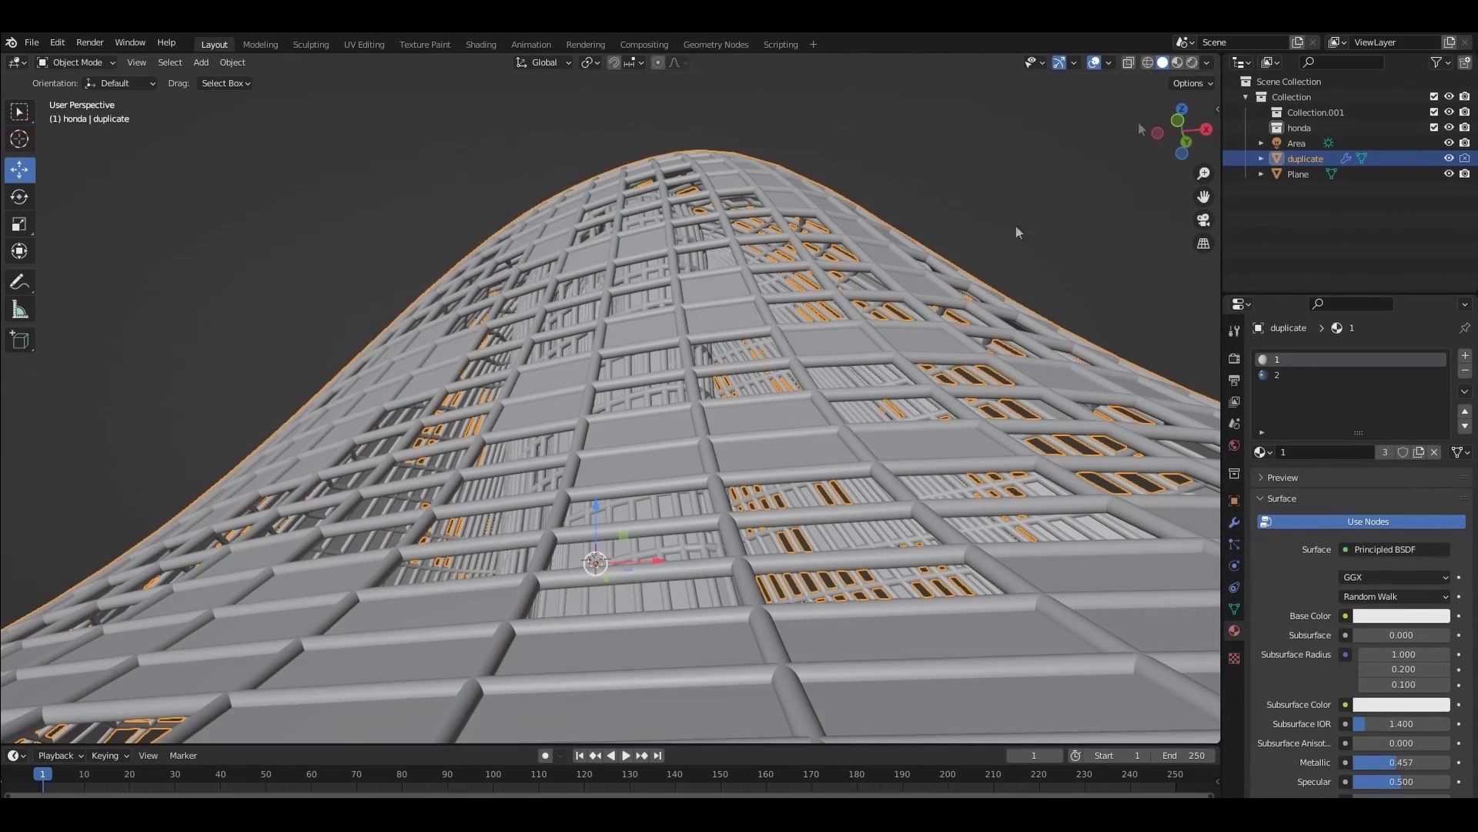
click(1274, 129)
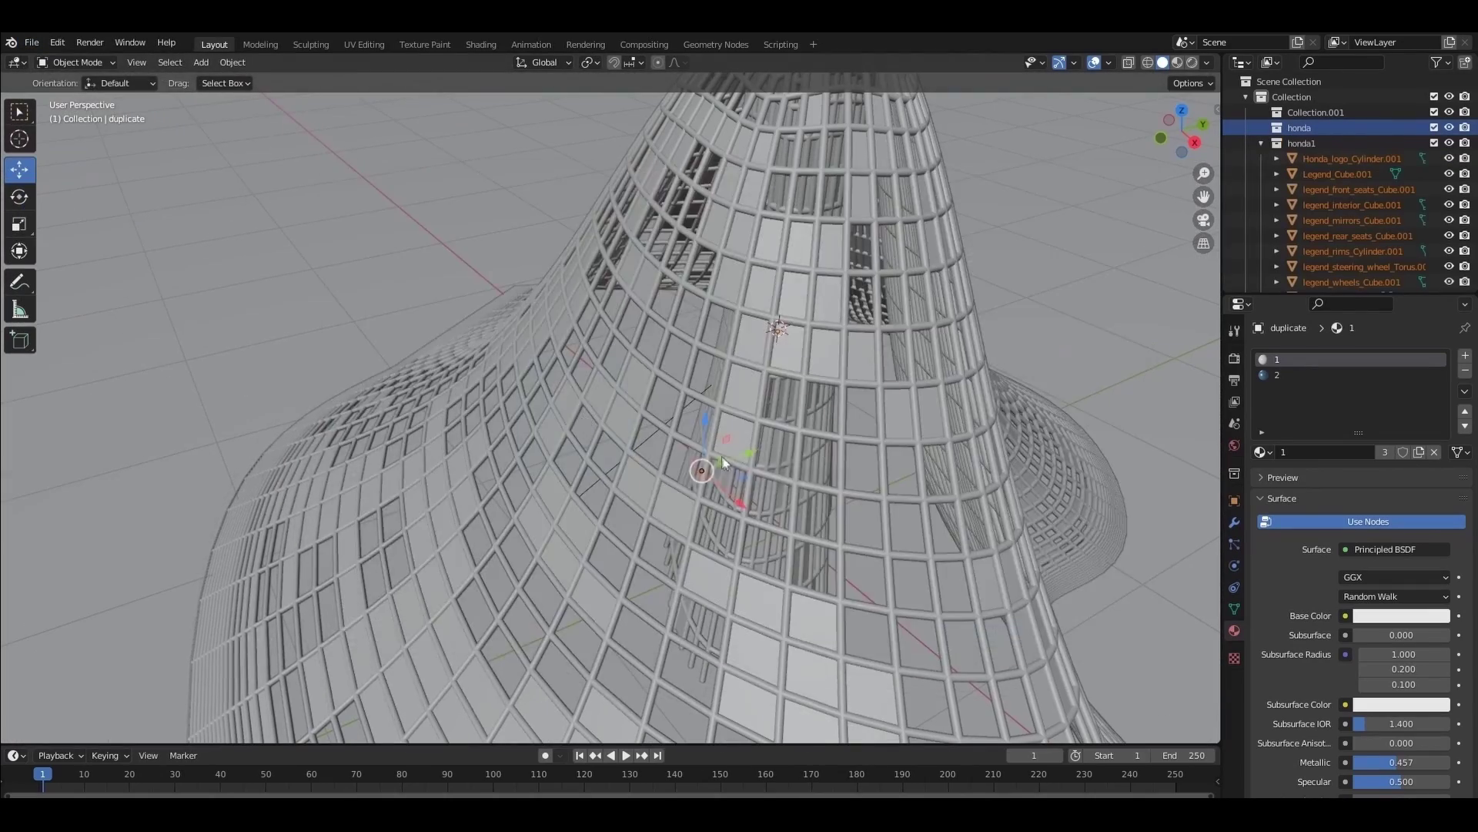
Place a new camera at X 2.3 m, Y 0.745 m, Z 0.30484 m, facing the car, and look through it
key(KP_7)
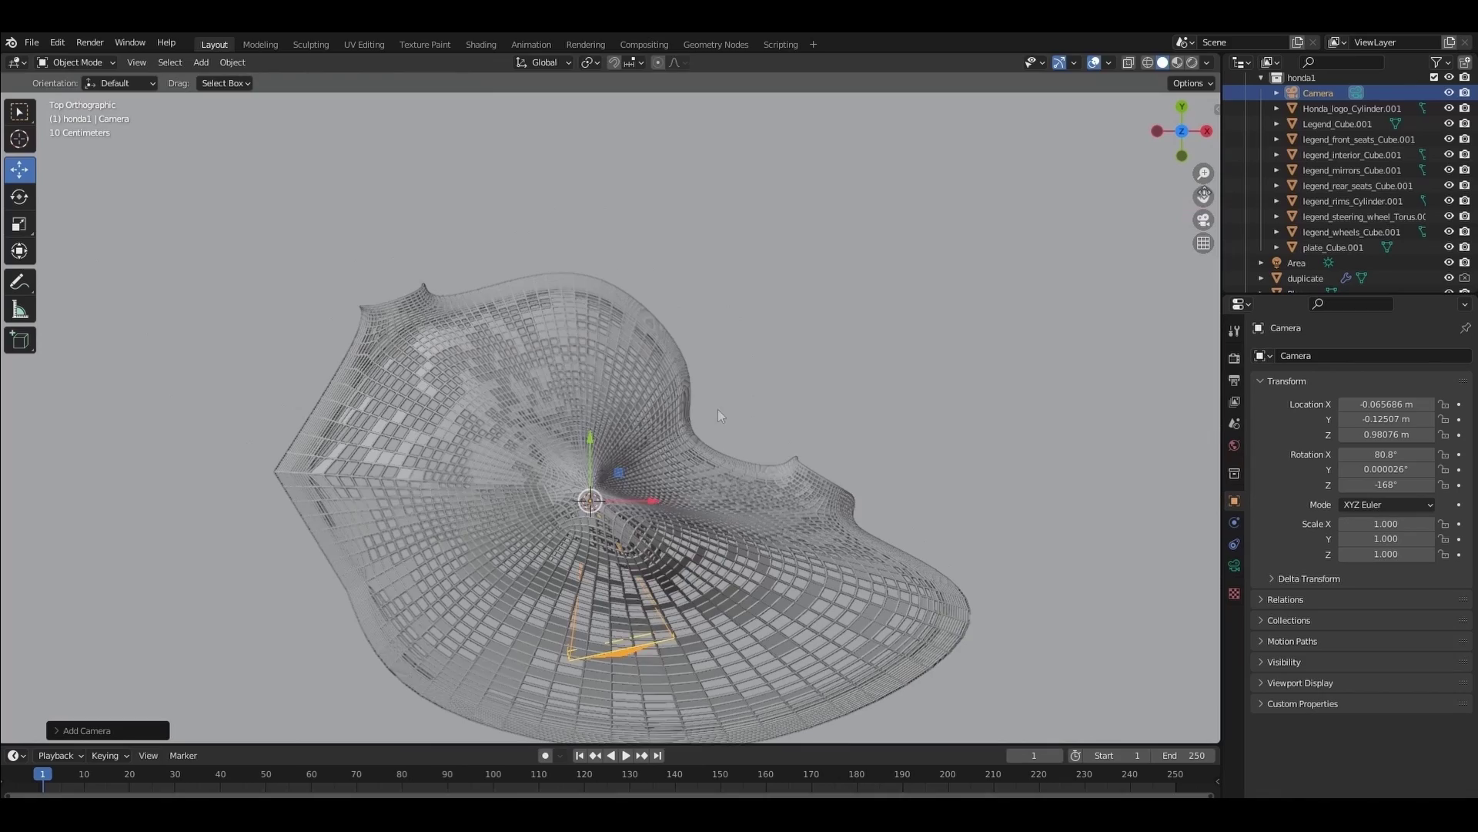
key(g)
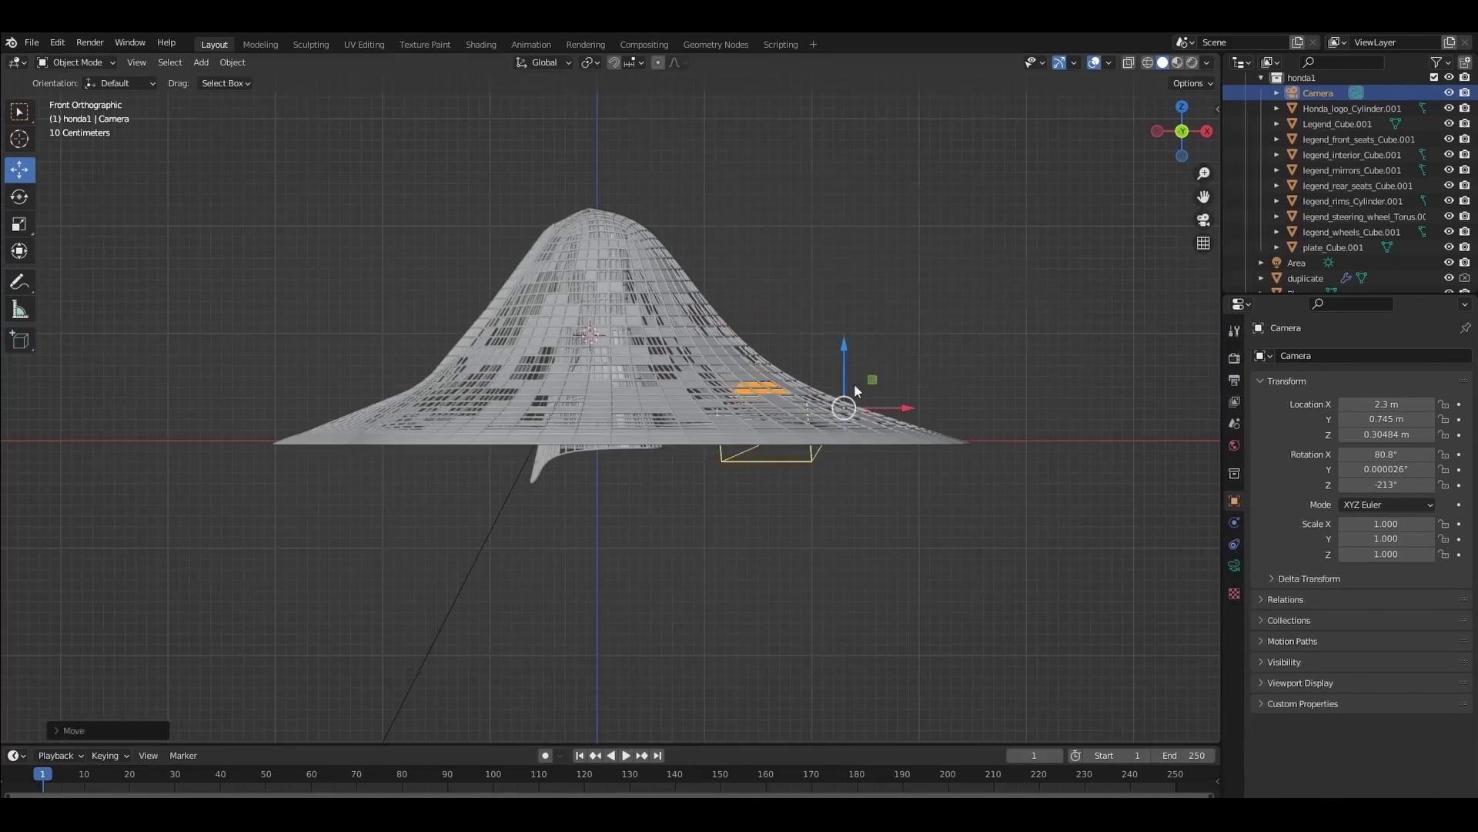
key(KP_0)
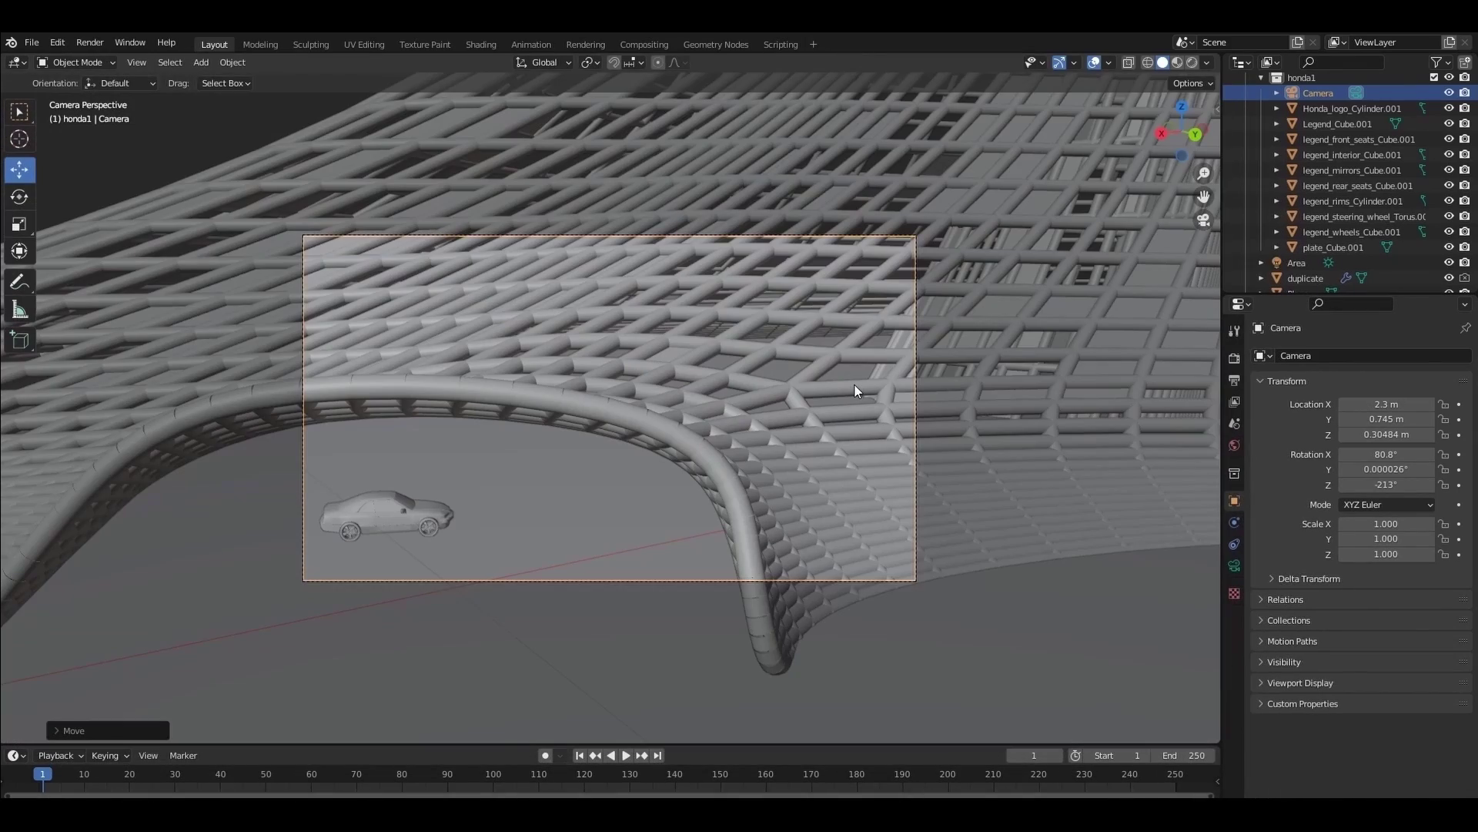
Deselect everything and examine the car beneath the mountain's arched opening with materials displayed
click(857, 390)
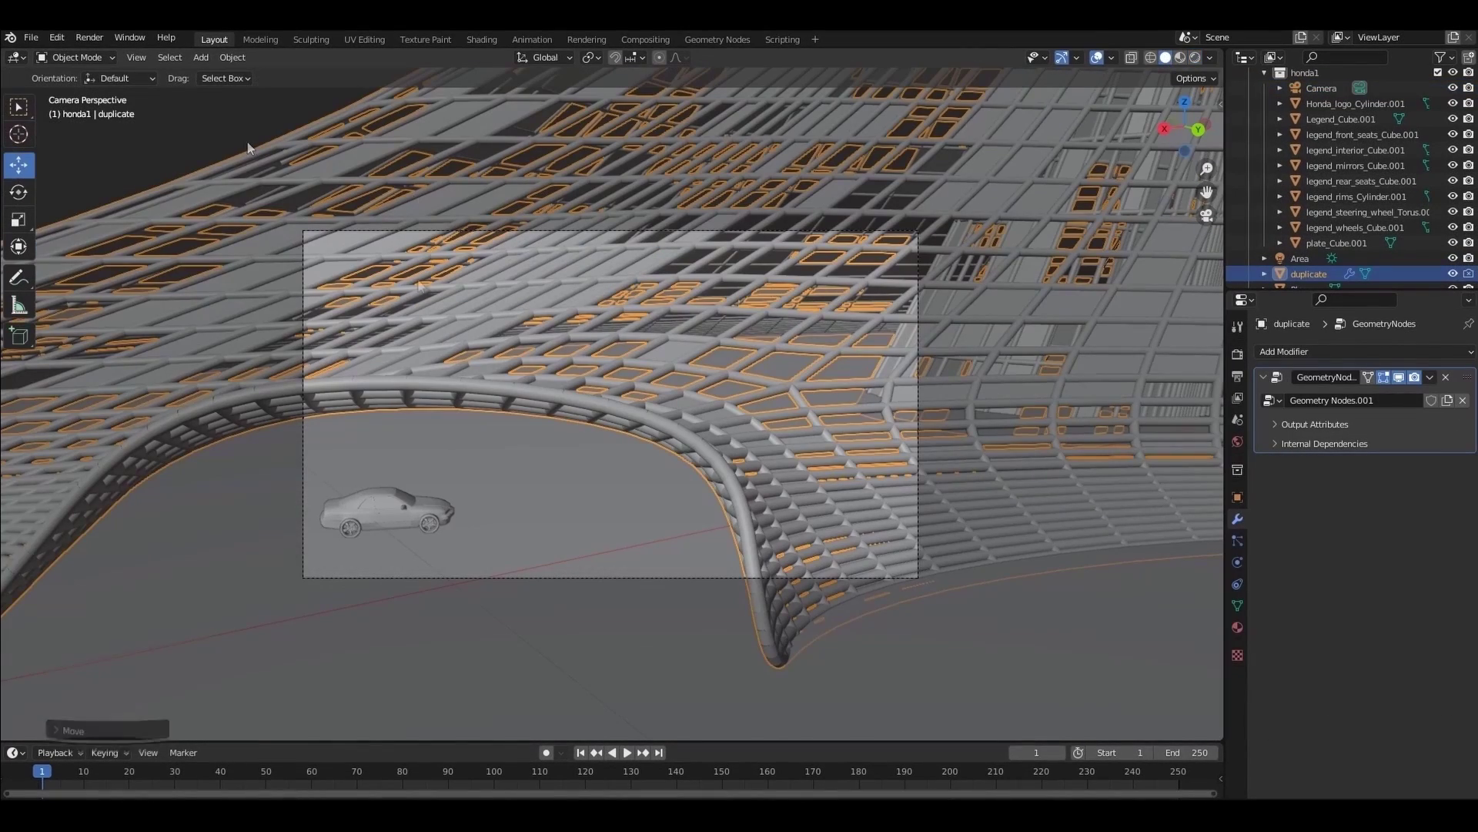
key(alt+a)
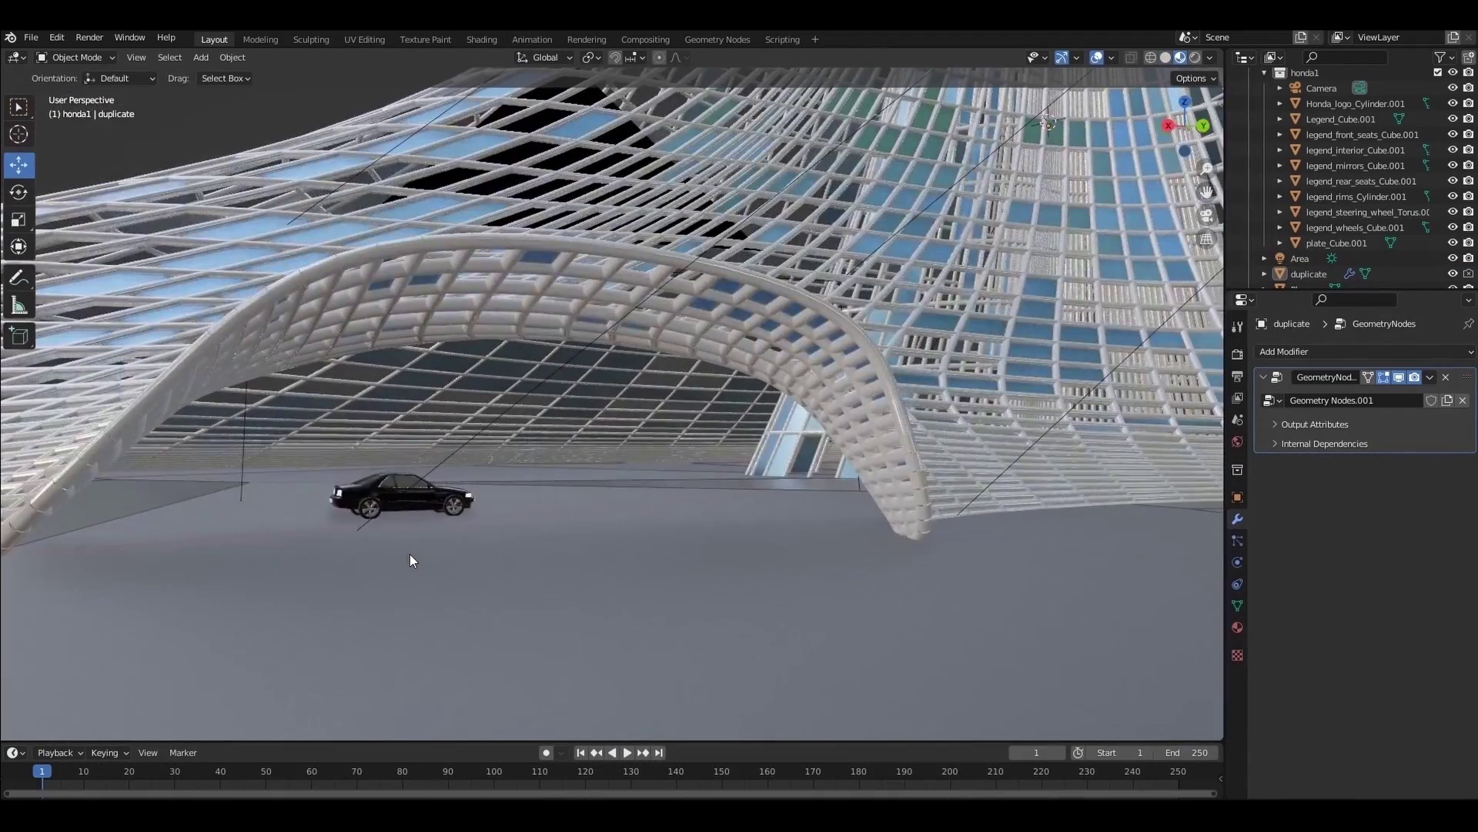
scroll(410, 561, up, 3)
scroll(893, 441, down, 4)
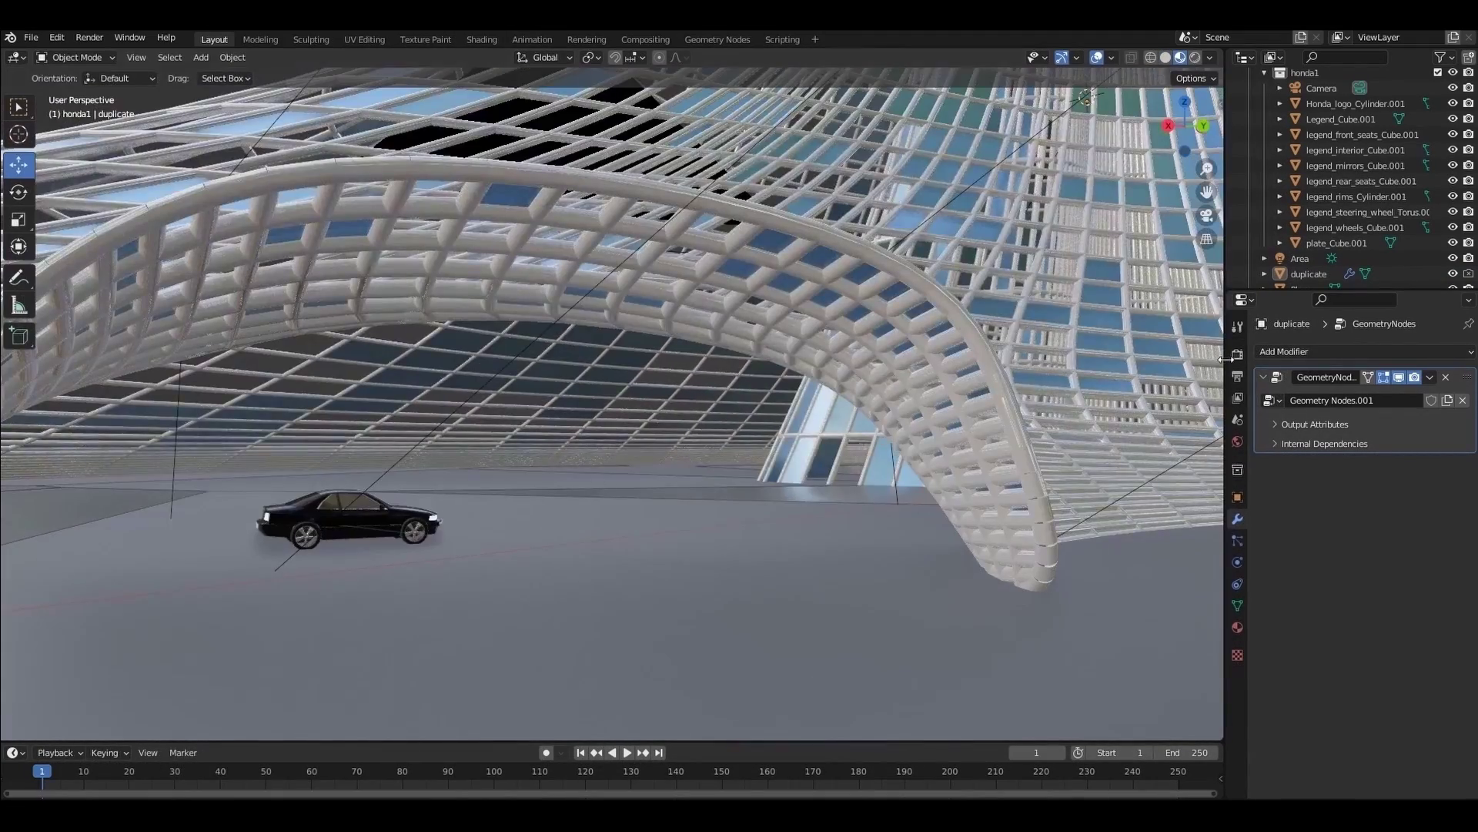
Align the camera to a distant view framing the whole mountain, at X 8.1685 m, Y 5.6115 m, Z 0.36081 m
scroll(1004, 380, down, 3)
middle_drag(974, 304, 975, 308)
scroll(975, 308, down, 4)
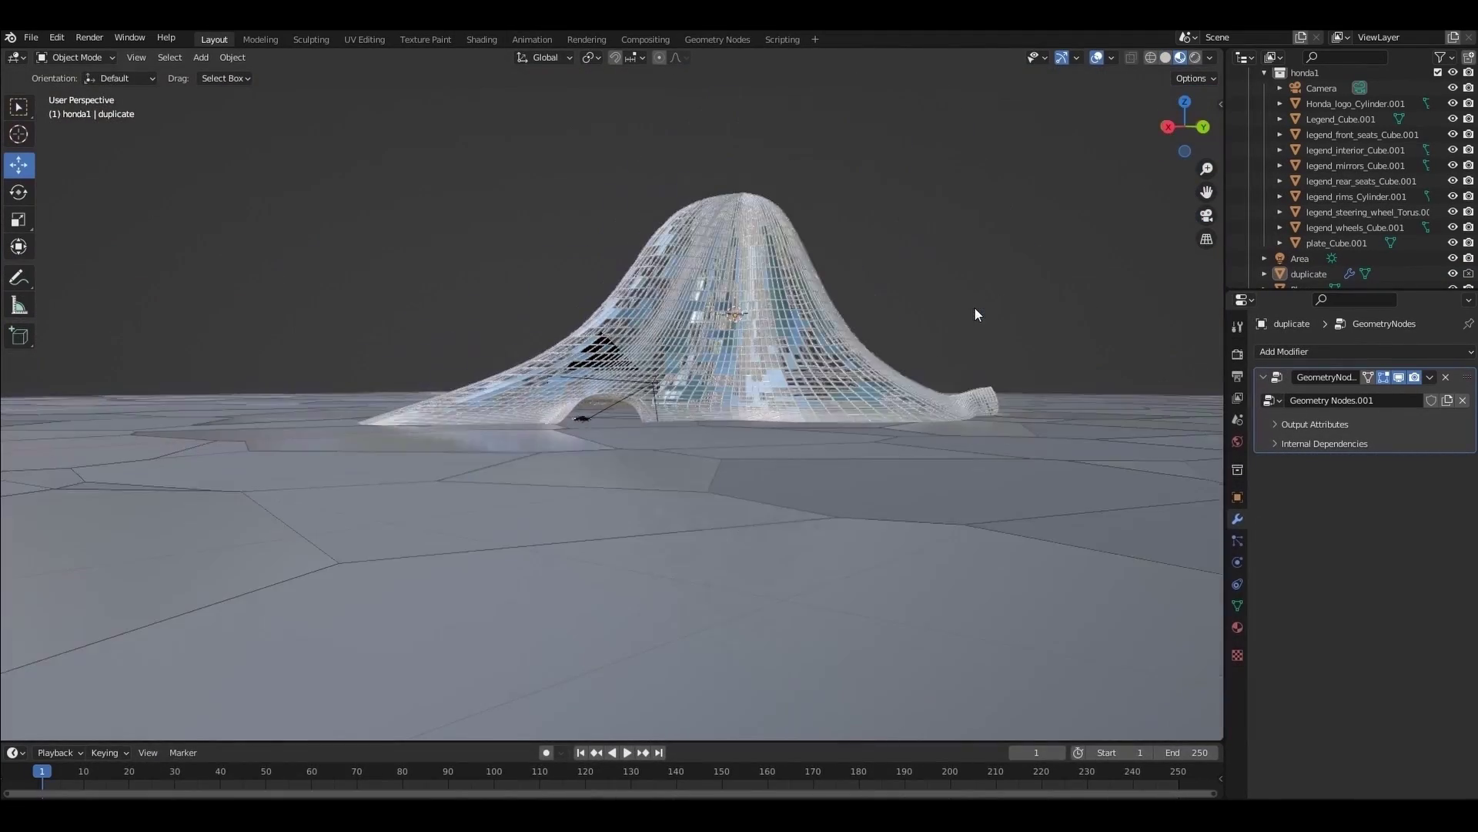
key(KP_0)
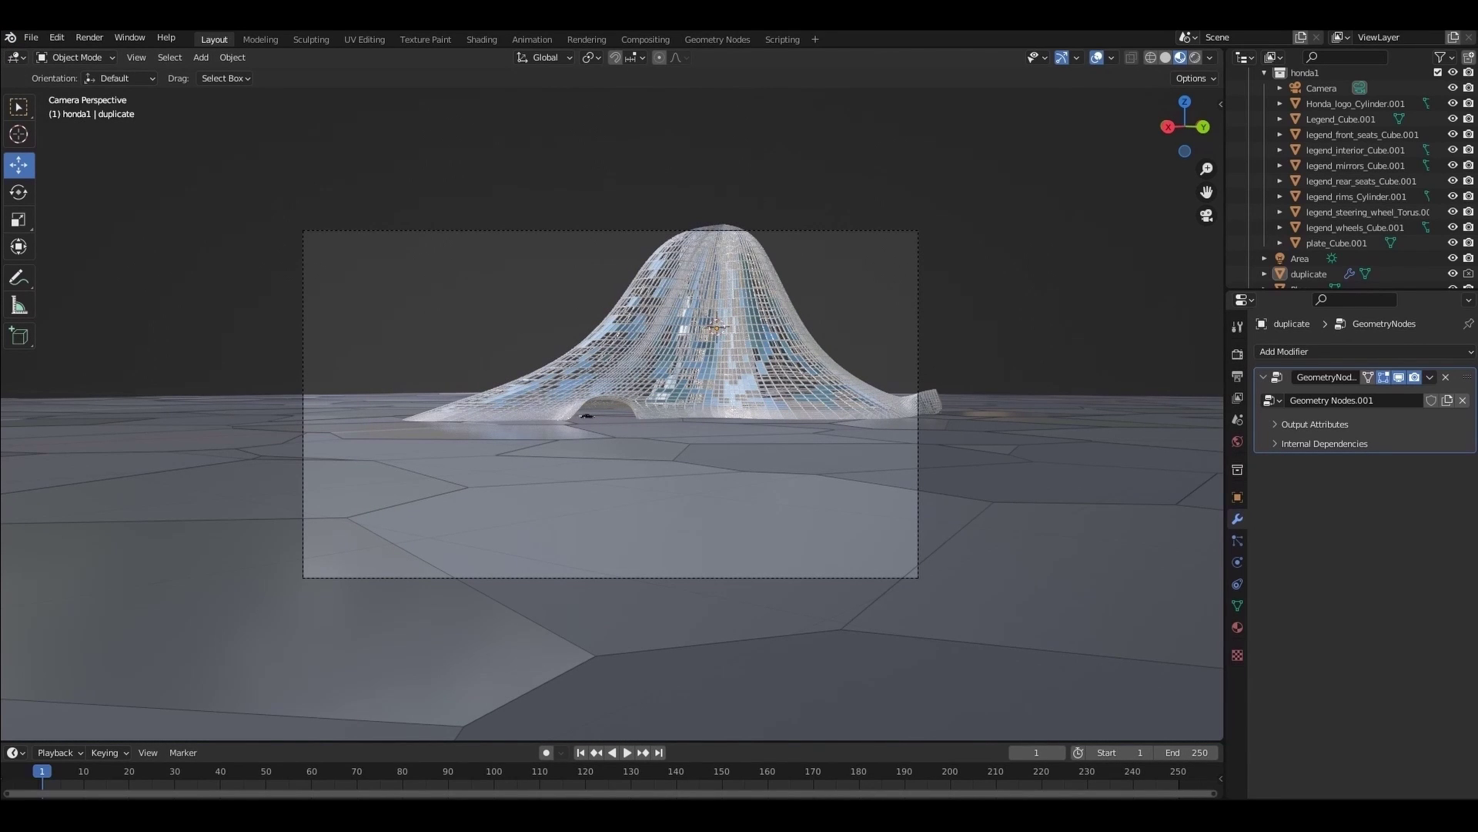
Split the 3D viewport into a narrow camera view without toolbar, gizmos or overlays and a larger top view
drag(11, 48, 323, 58)
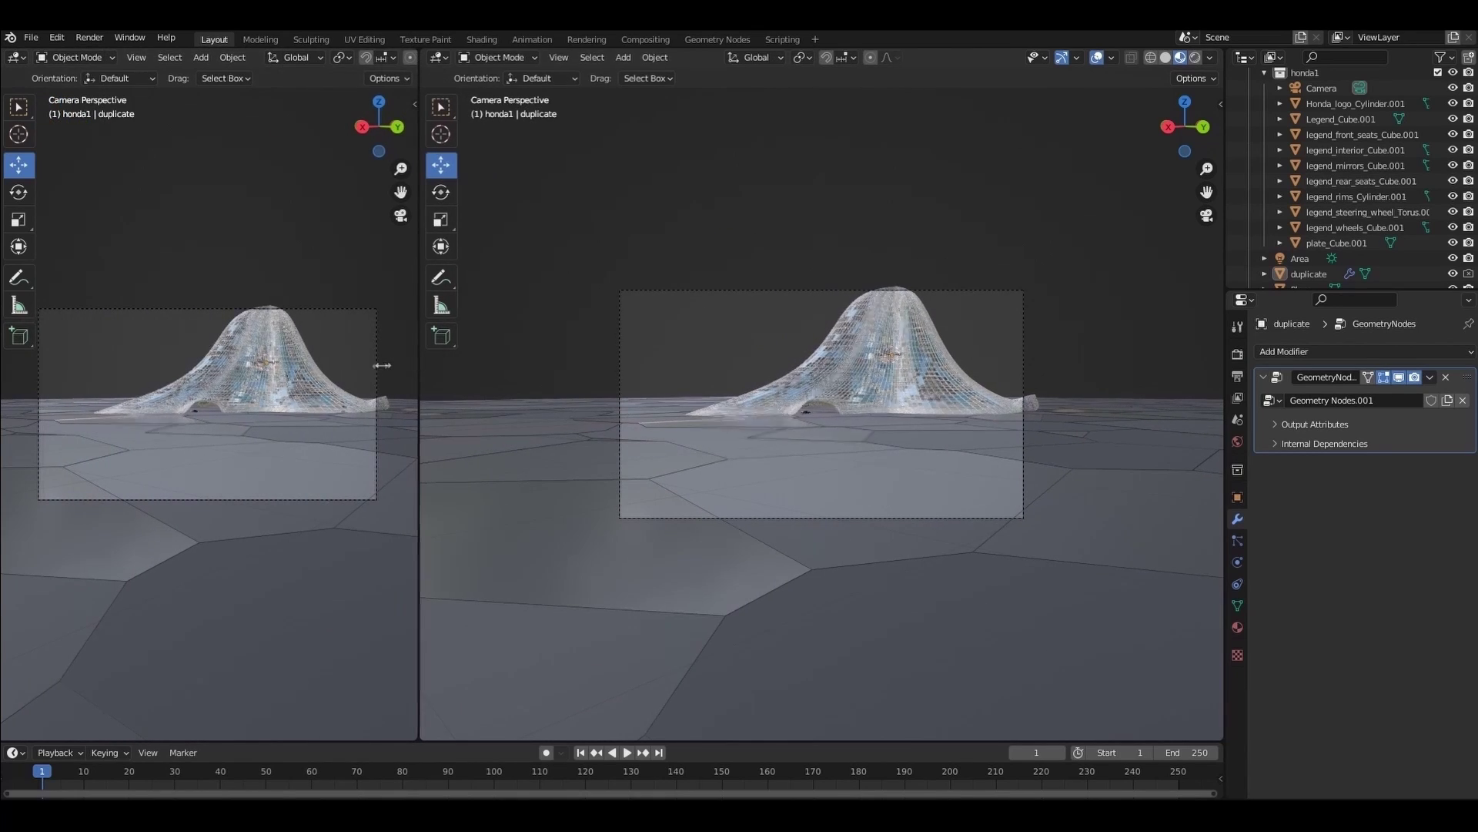
drag(382, 365, 376, 366)
key(t)
key(n)
key(n)
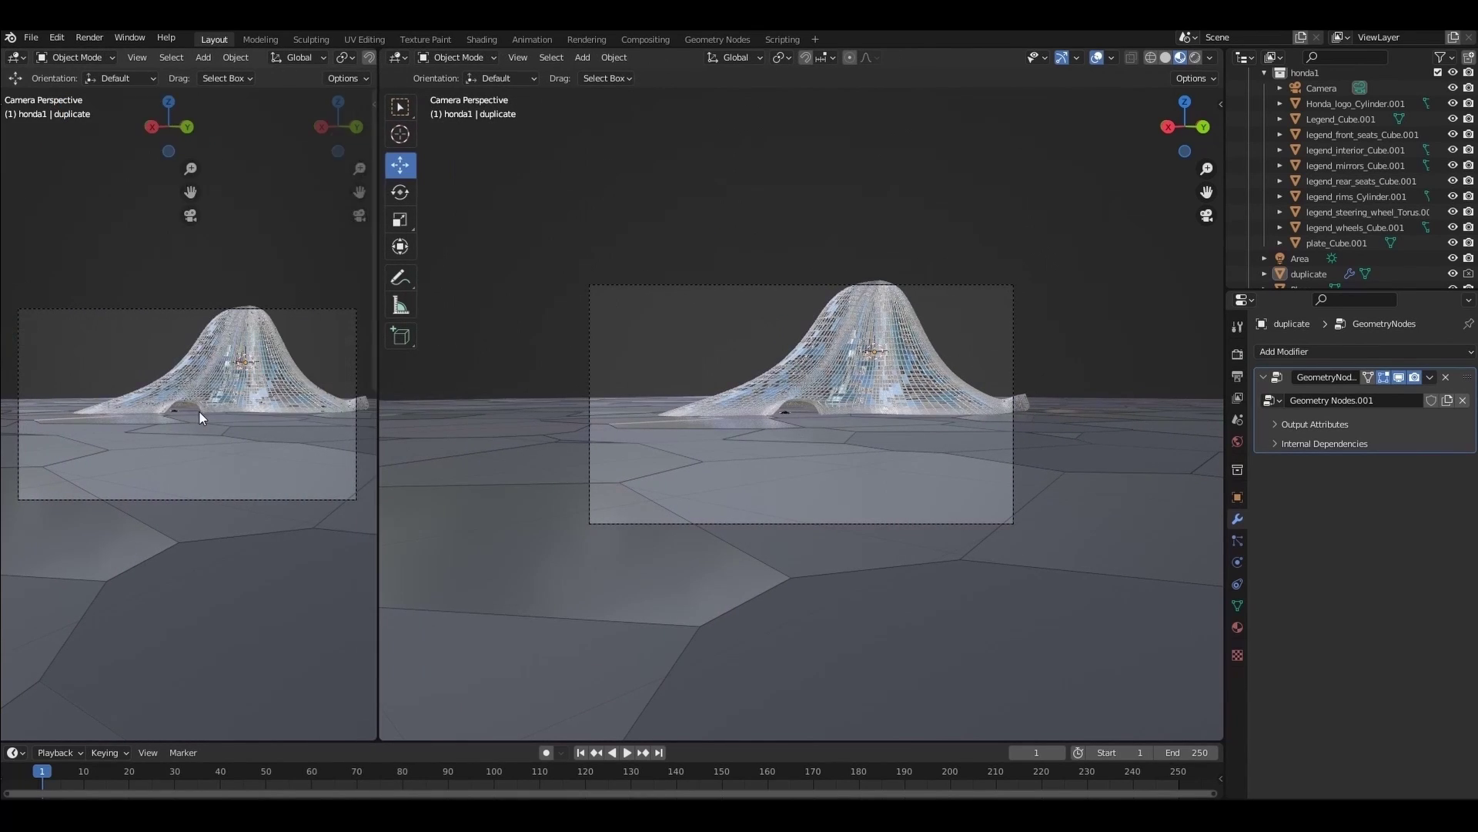
mouse_move(377, 77)
mouse_down()
mouse_move(575, 85)
mouse_move(402, 77)
mouse_up()
key(KP_7)
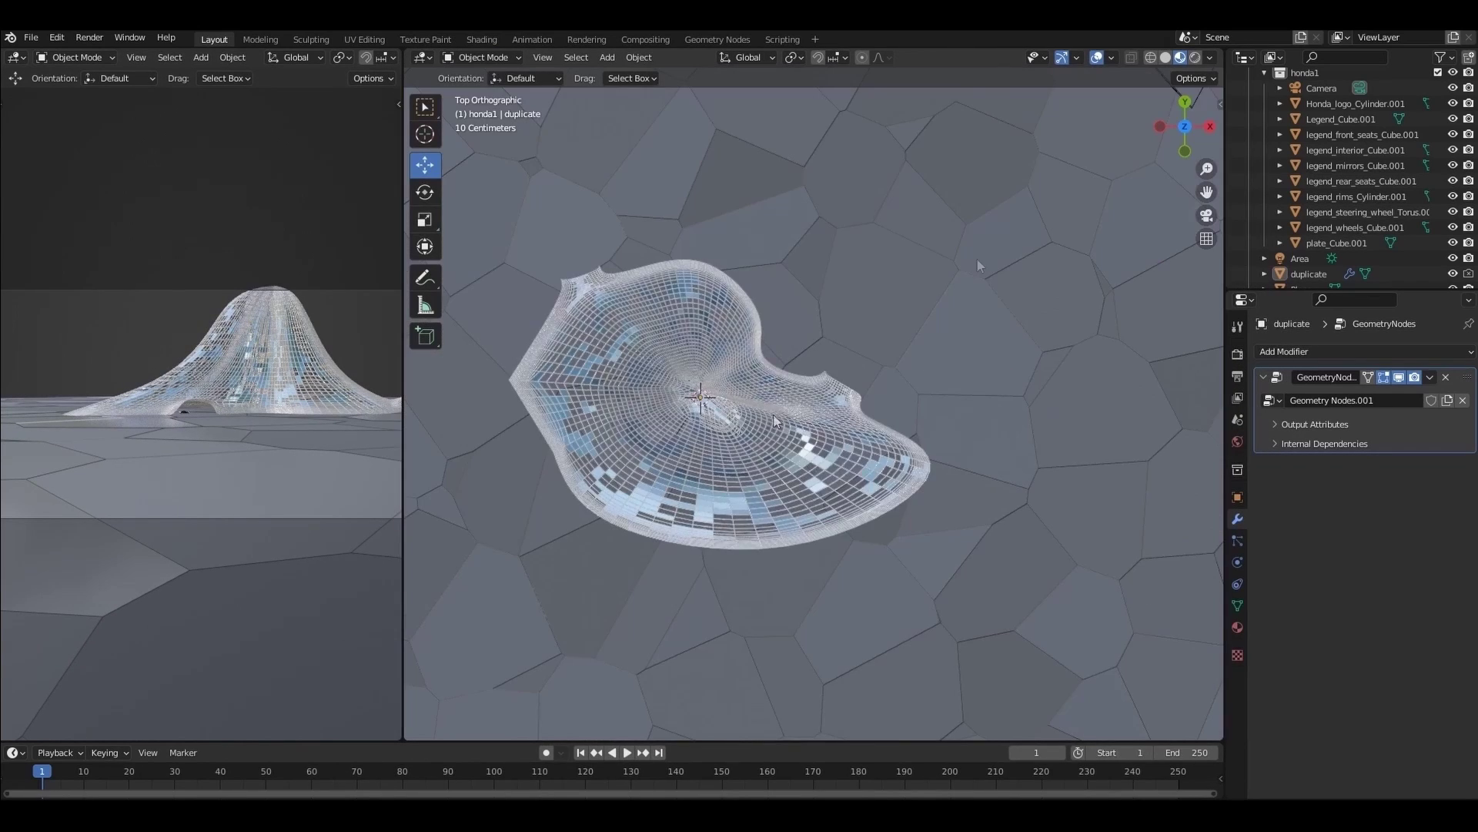
Select the camera in the top view with materials displayed and keyframe its location, rotation and scale at frame 1
scroll(978, 266, down, 4)
click(988, 244)
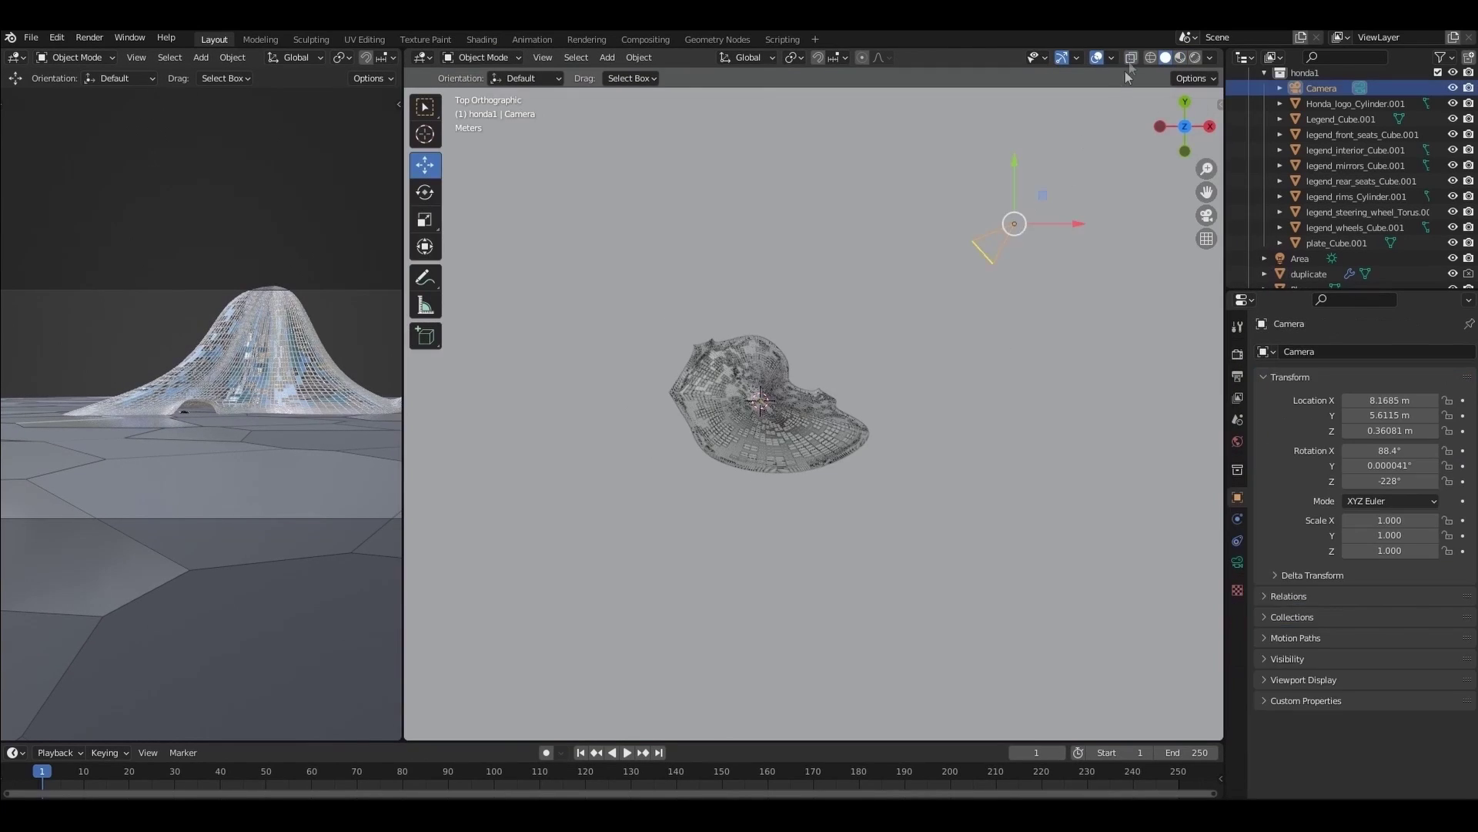
click(1180, 57)
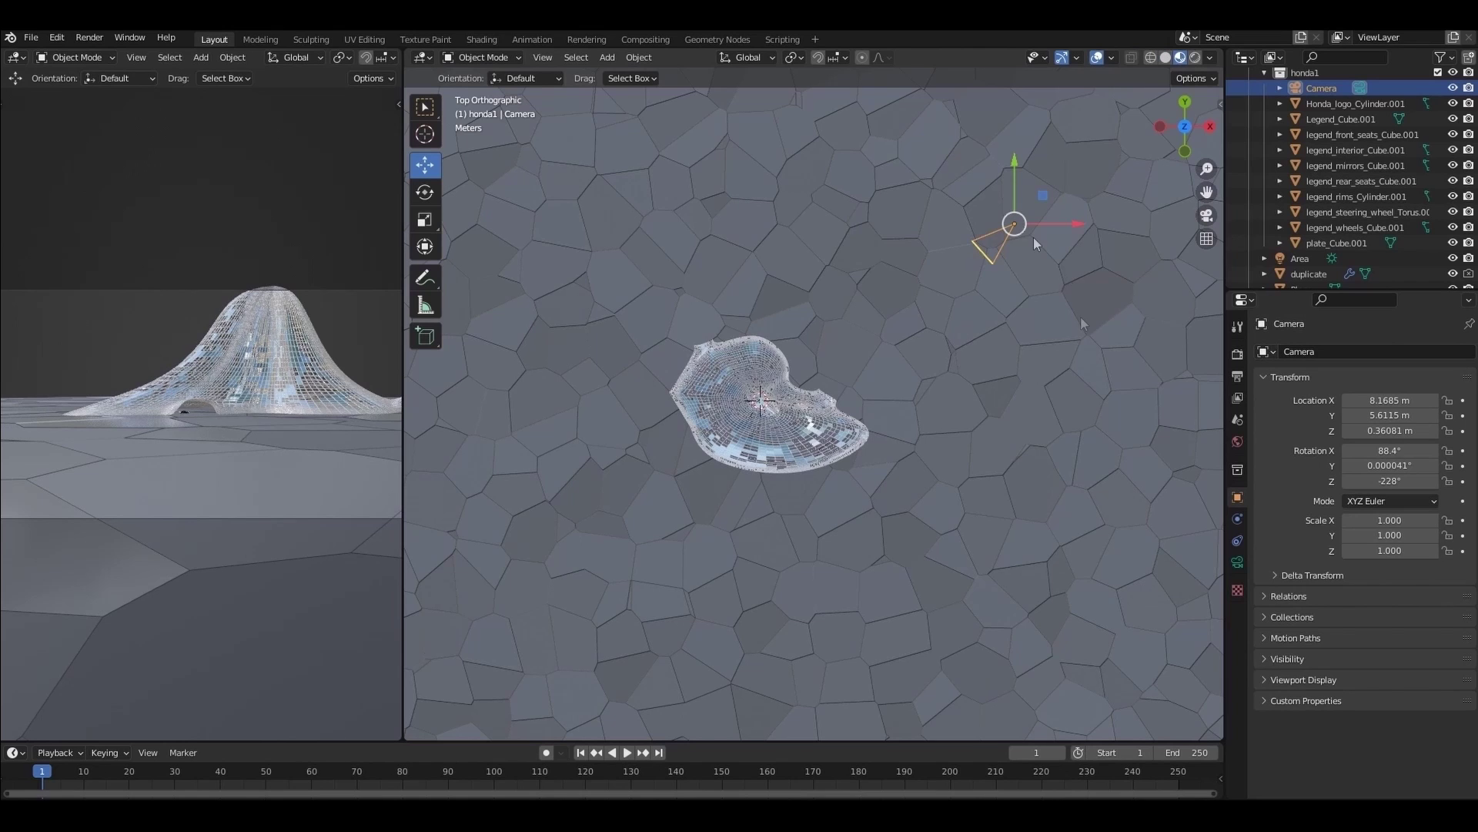
key(i)
click(1008, 379)
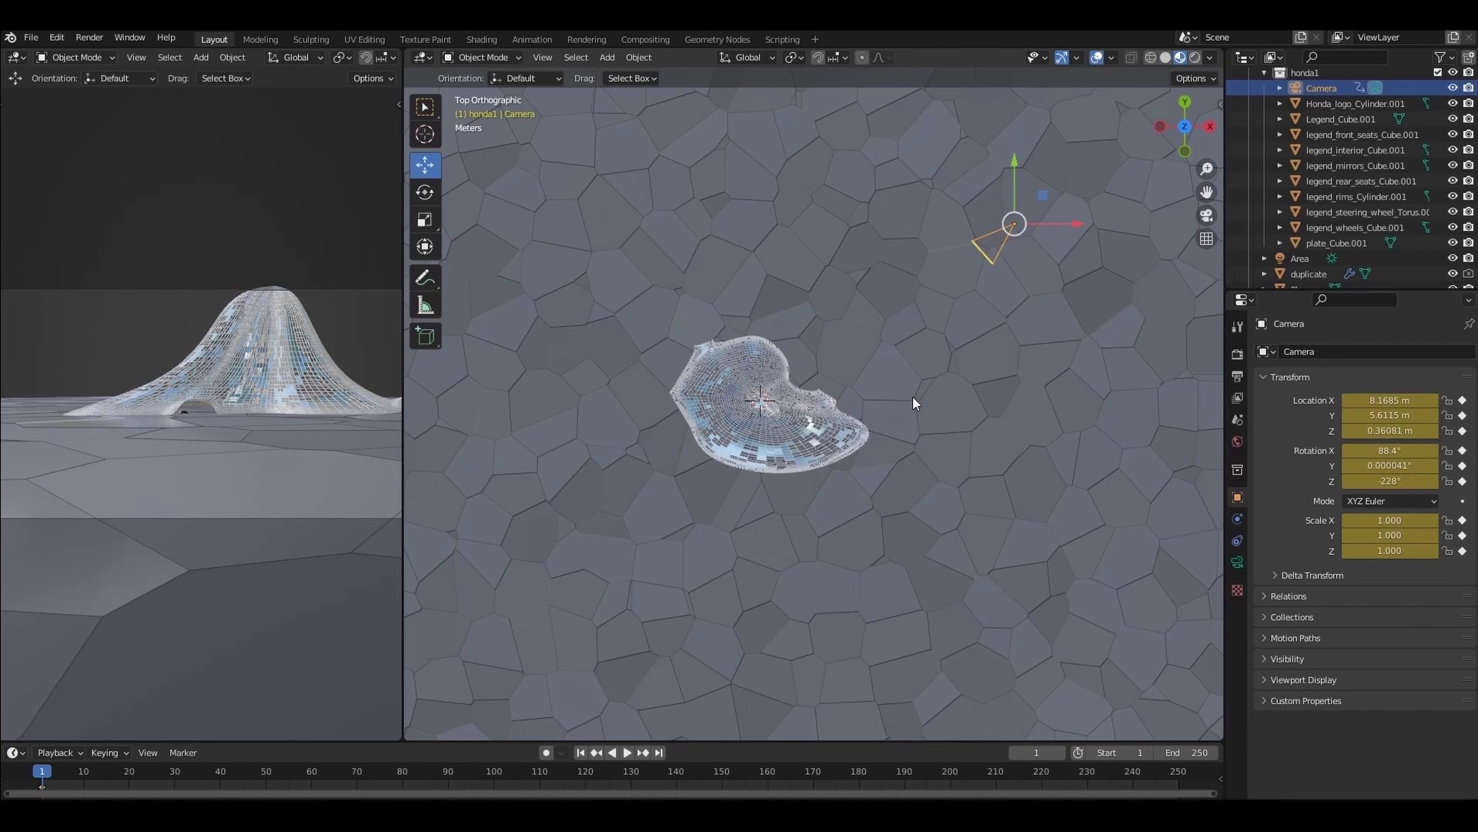
key(g)
click(1066, 439)
key(r)
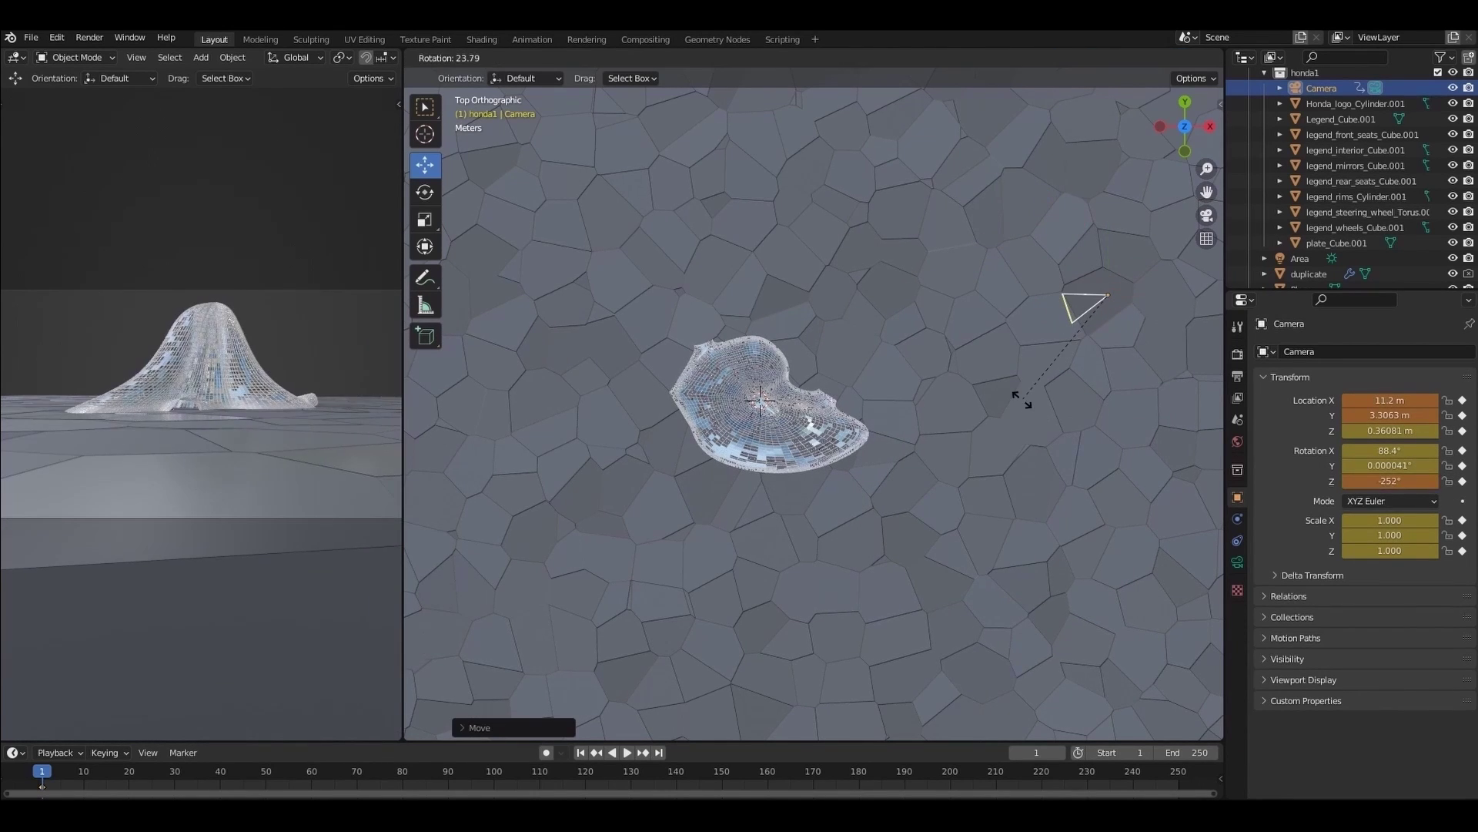
click(930, 428)
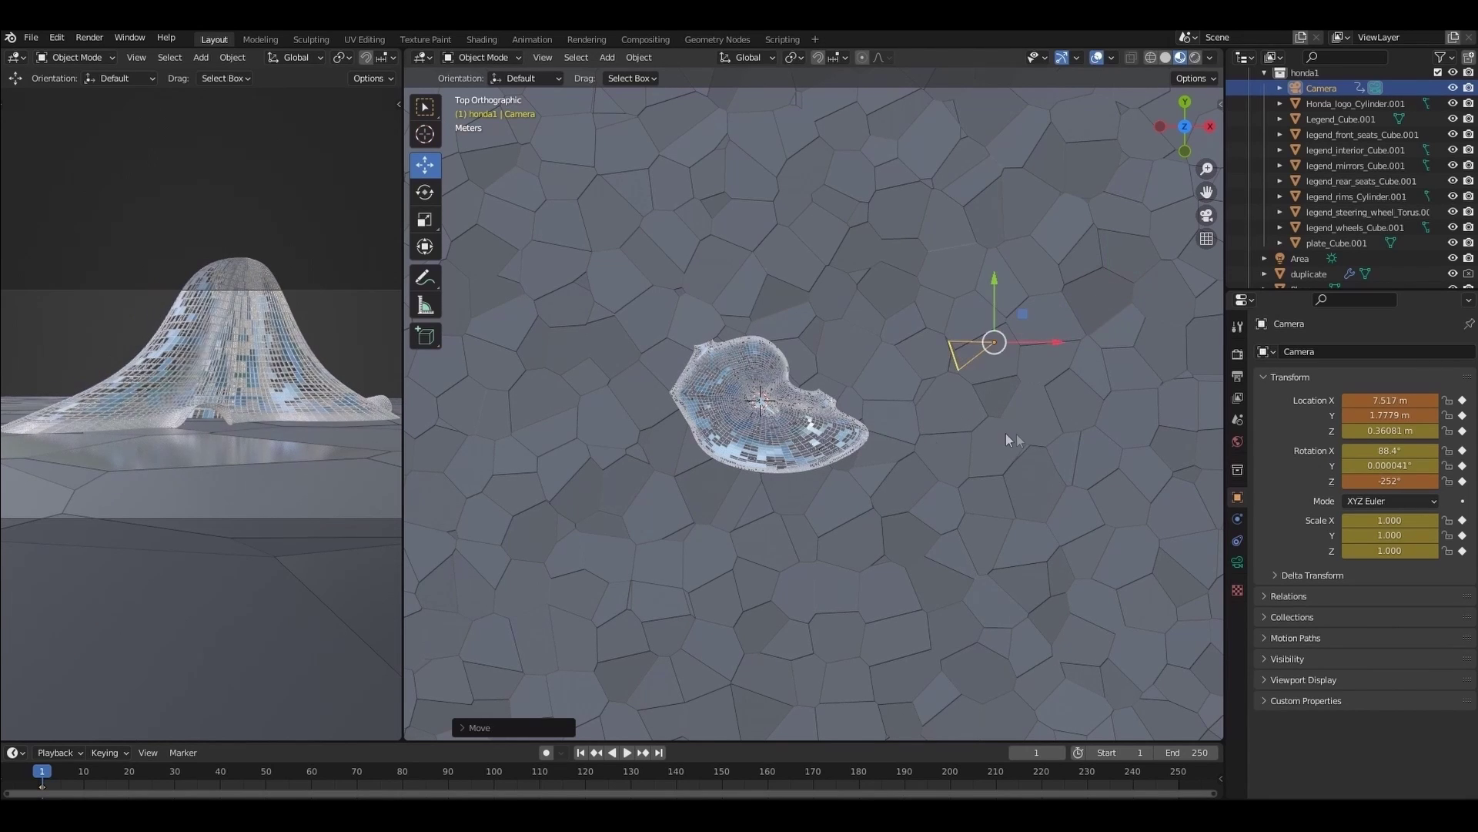
Keyframe the camera at frame 60 at X 7.3416 m, Y 0.97608 m with Z rotation -258°, and play the animation from the start
click(313, 773)
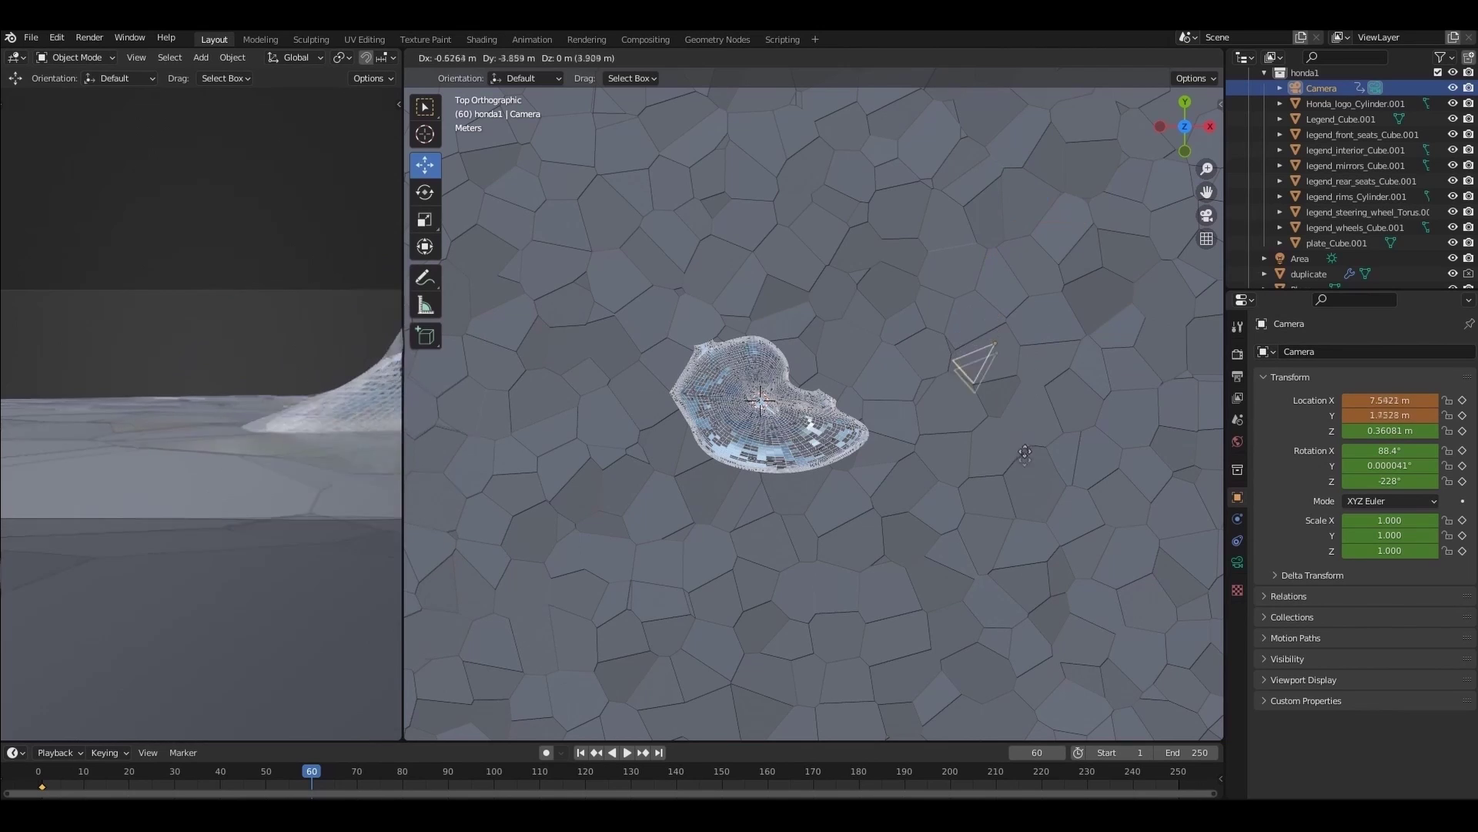
click(960, 445)
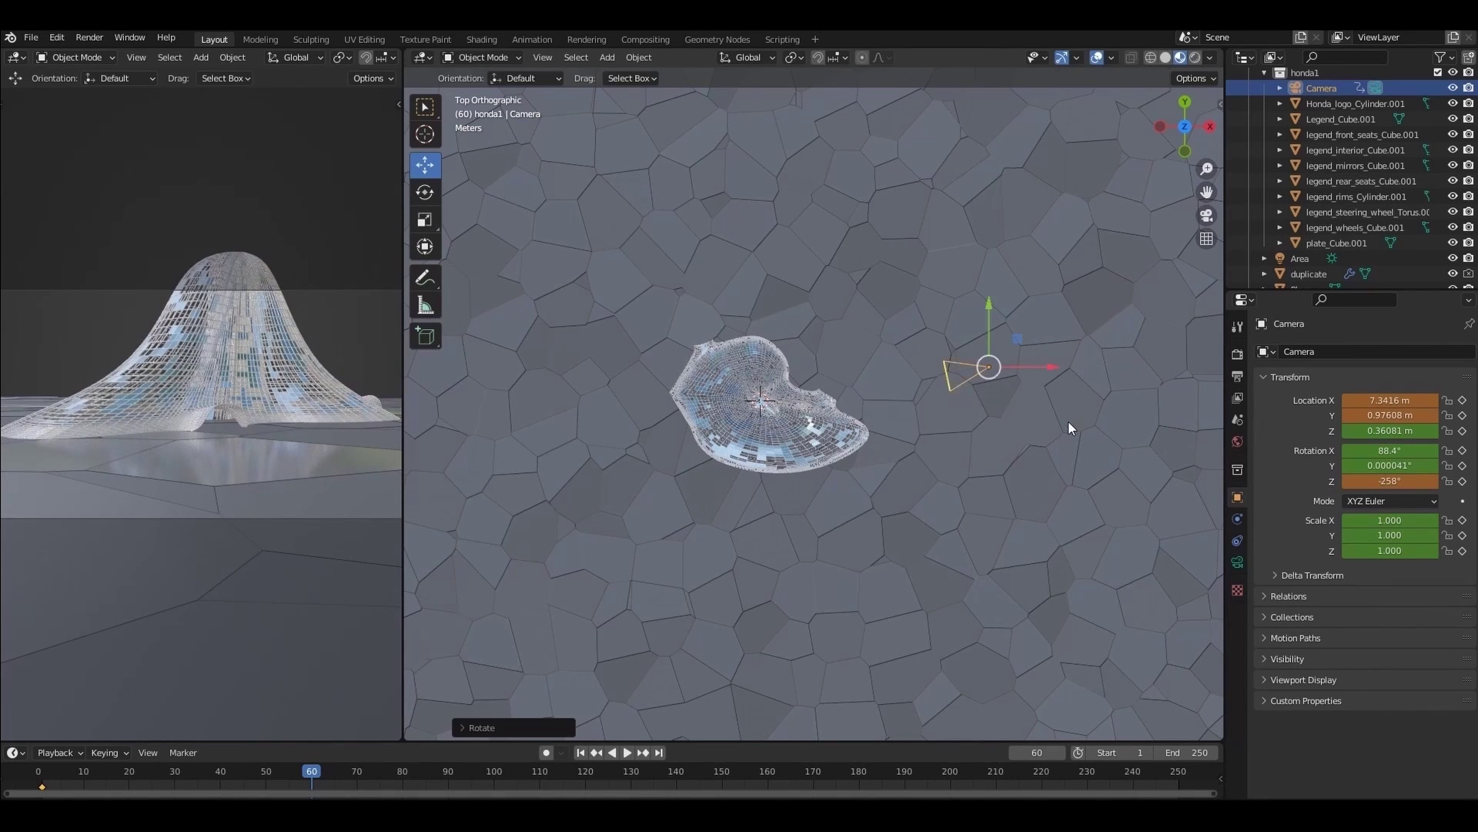
key(i)
click(1027, 423)
click(37, 773)
key(space)
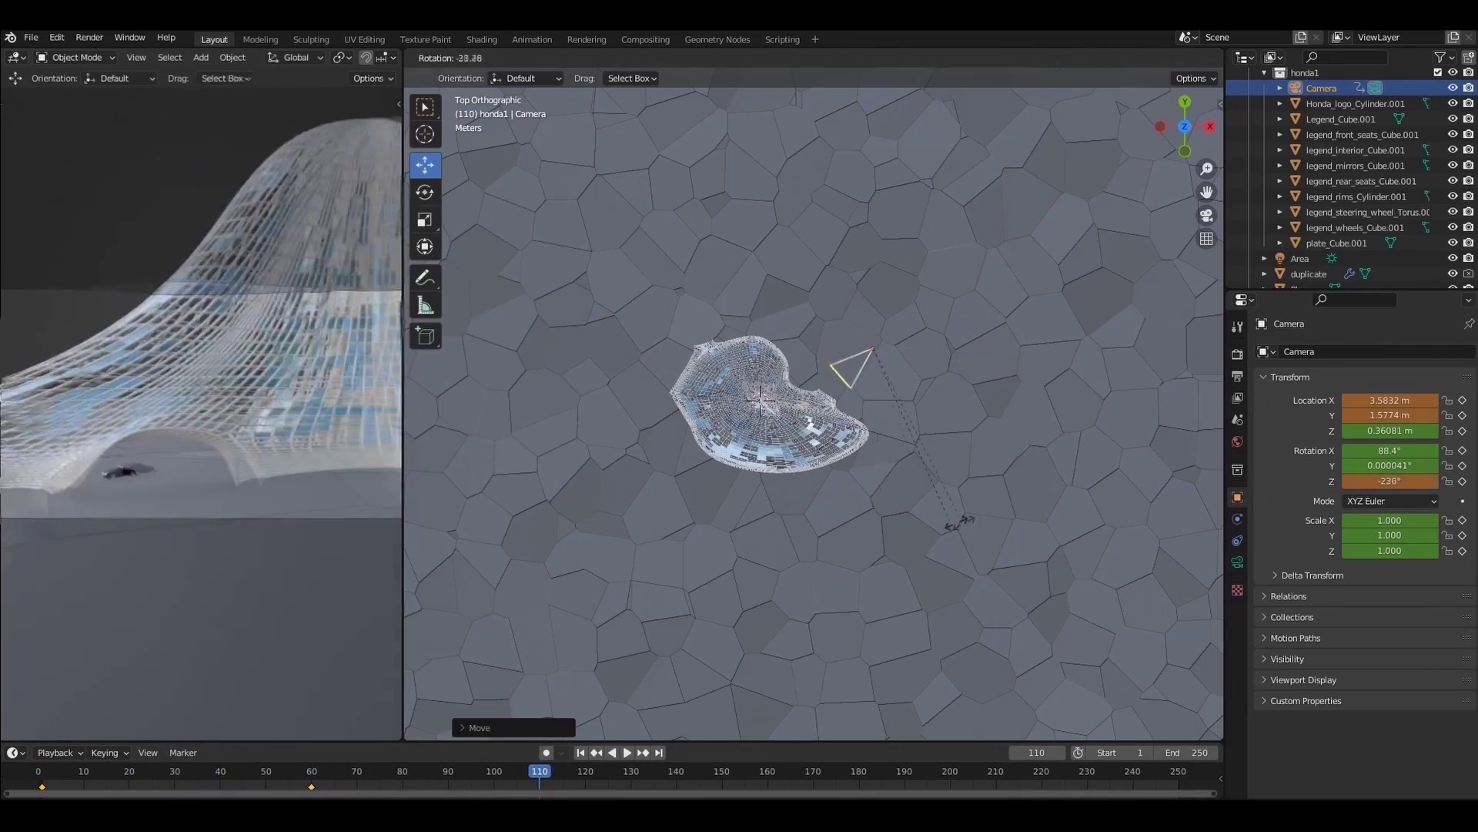
At frame 110, move the camera to X 3.0821 m, Y 2.3792 m, rotate it toward the mountain, keyframe it, and scrub the motion
key(space)
drag(871, 347, 853, 322)
key(r)
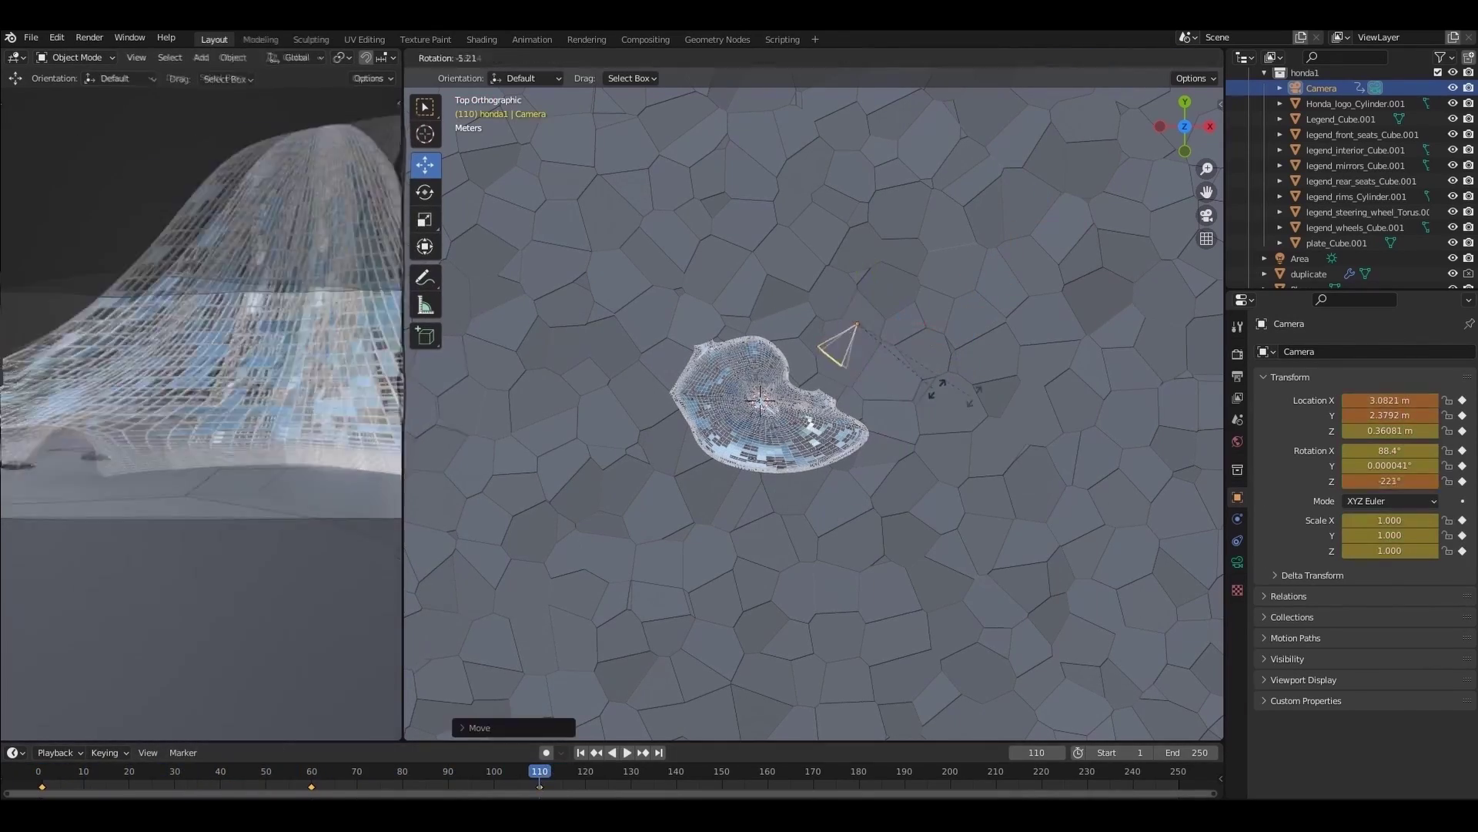
click(944, 391)
key(i)
click(1001, 350)
drag(319, 772, 536, 774)
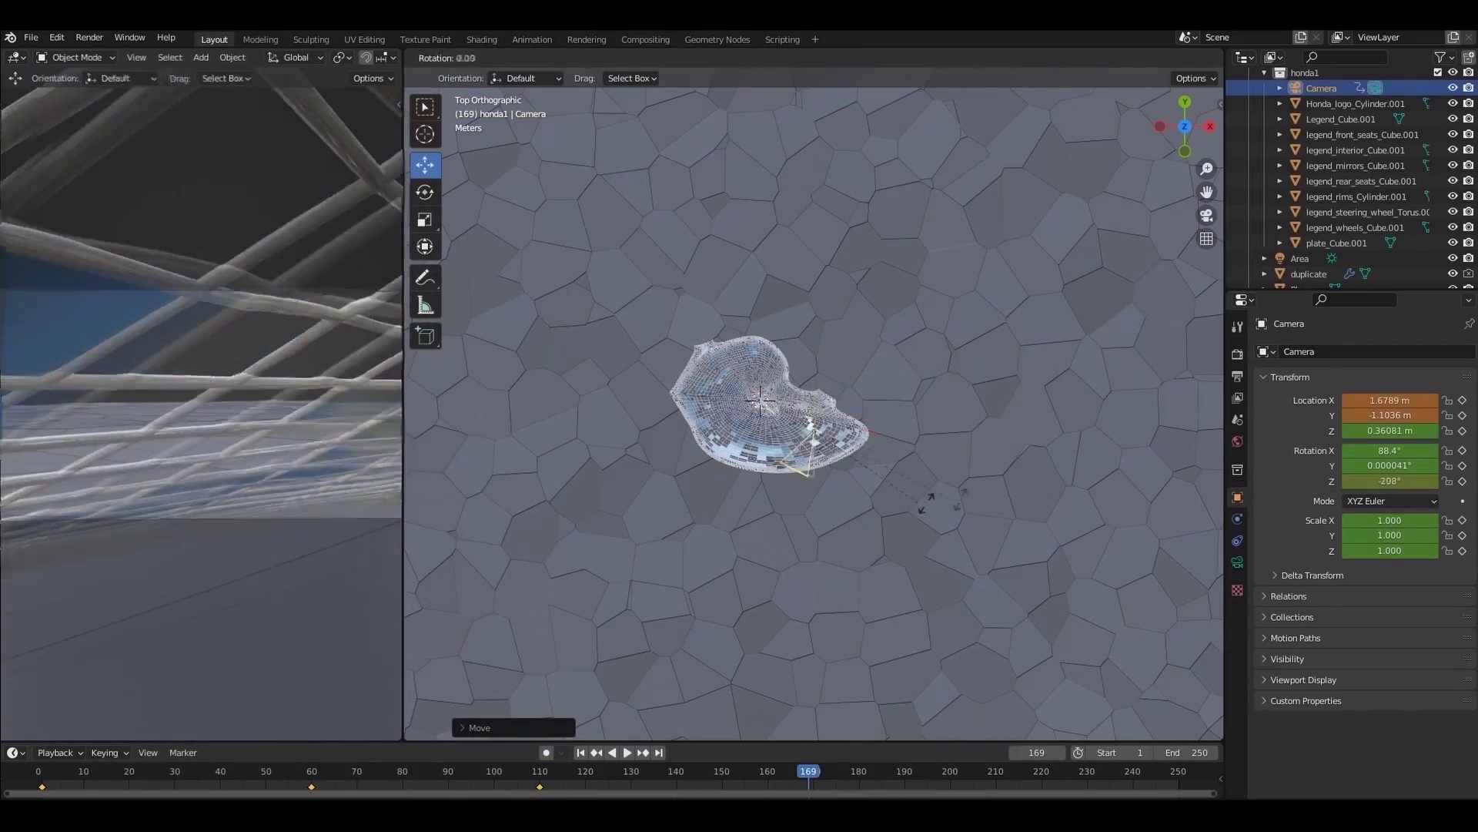
Keyframe the camera at frame 169, and reposition and keyframe it beside the arched opening at frame 137
key(i)
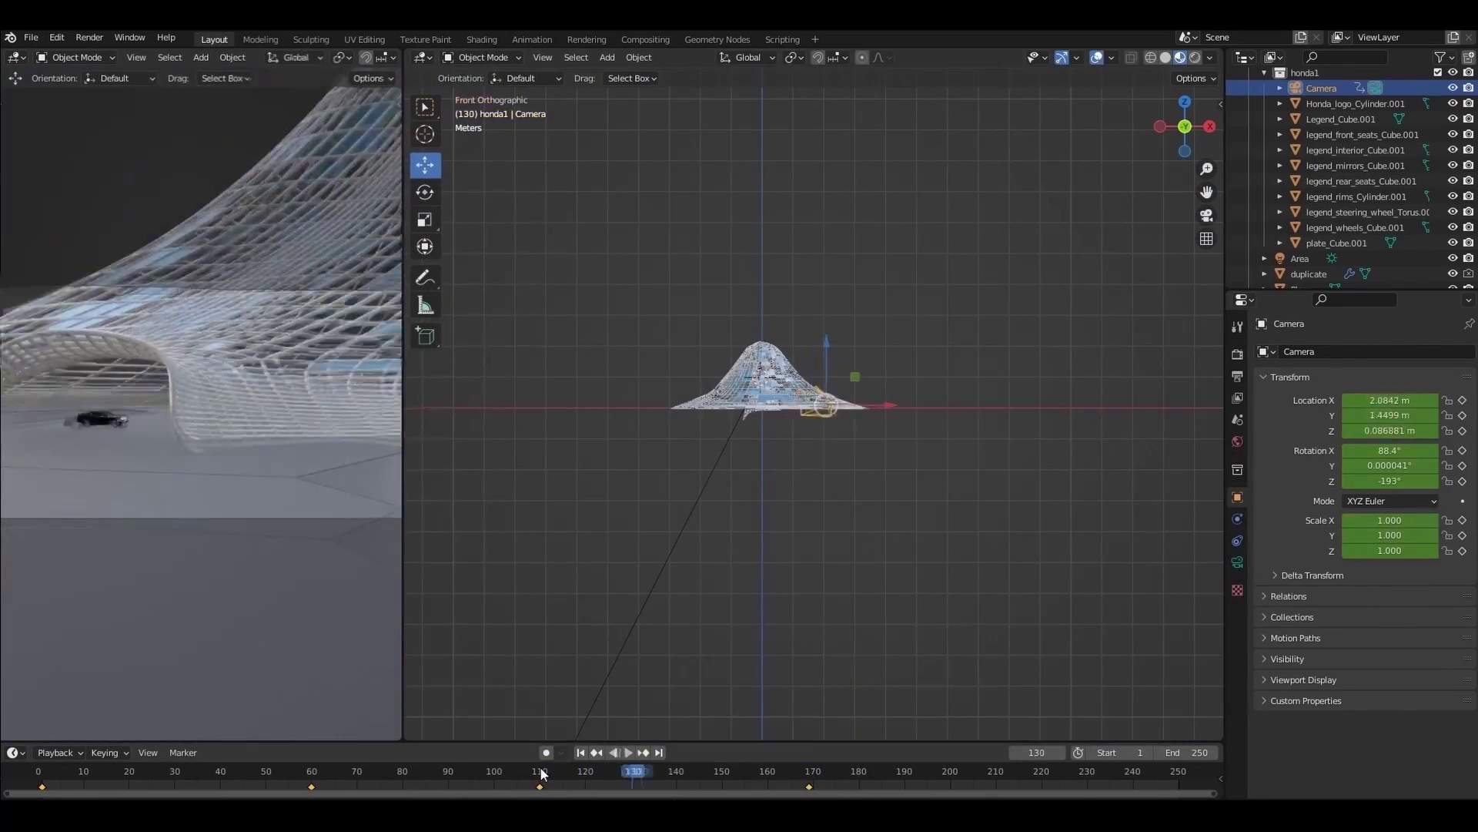
key(g)
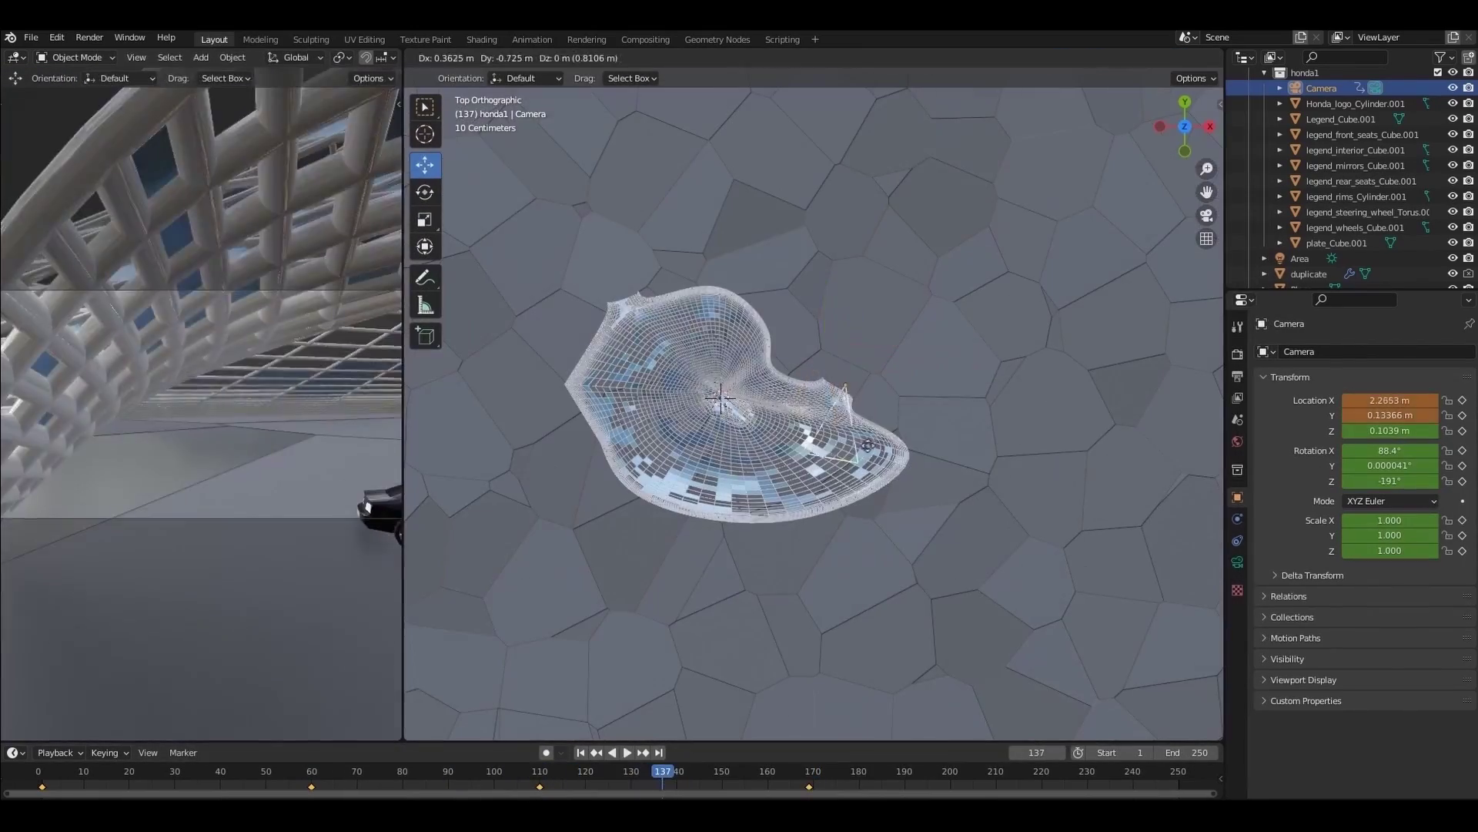
click(931, 380)
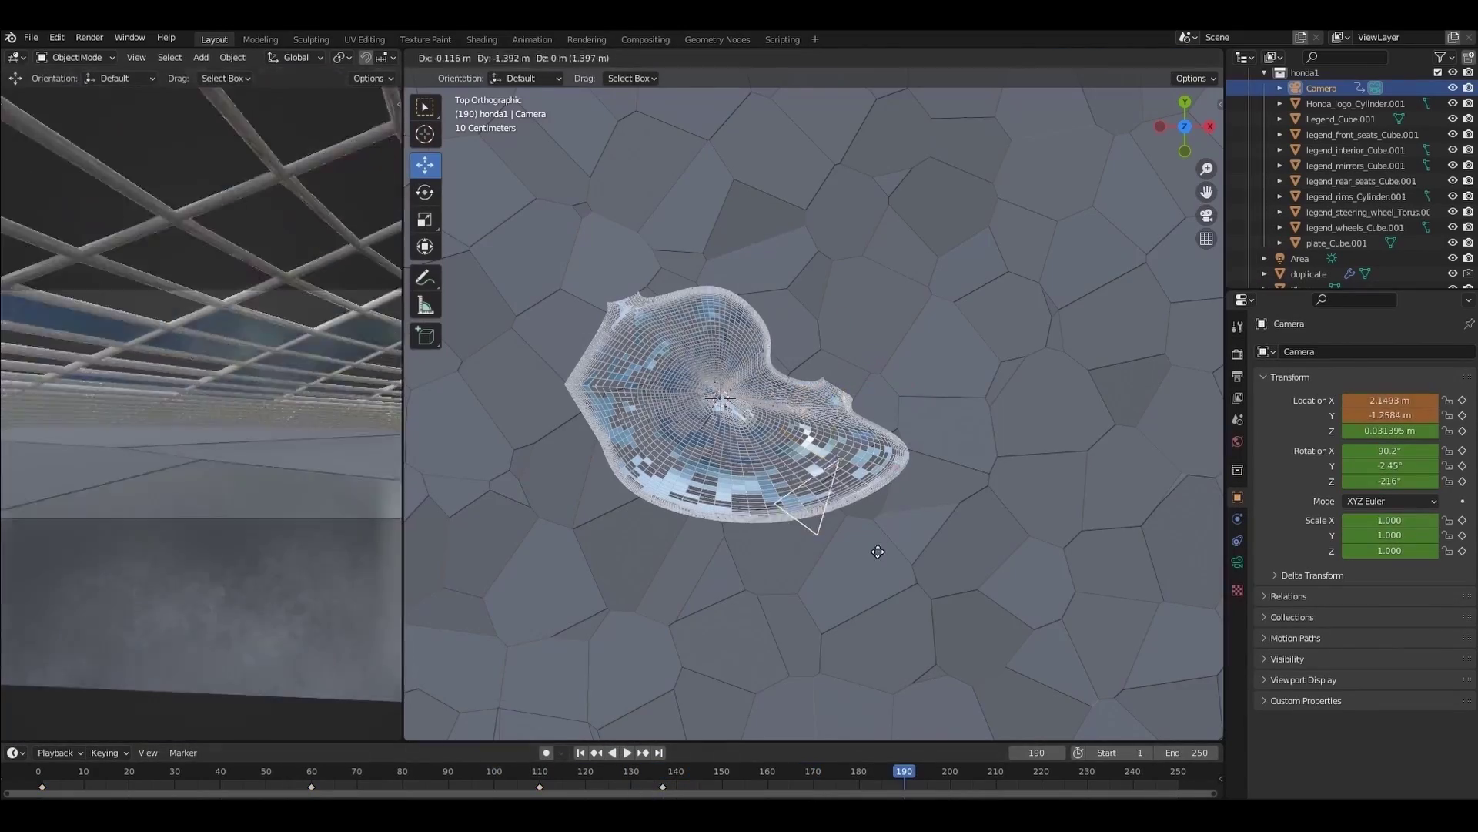
Keyframe the camera at frame 190 at X 2.0768 m, Y -1.3889 m with Z rotation -250°, and key it again at frame 110
key(i)
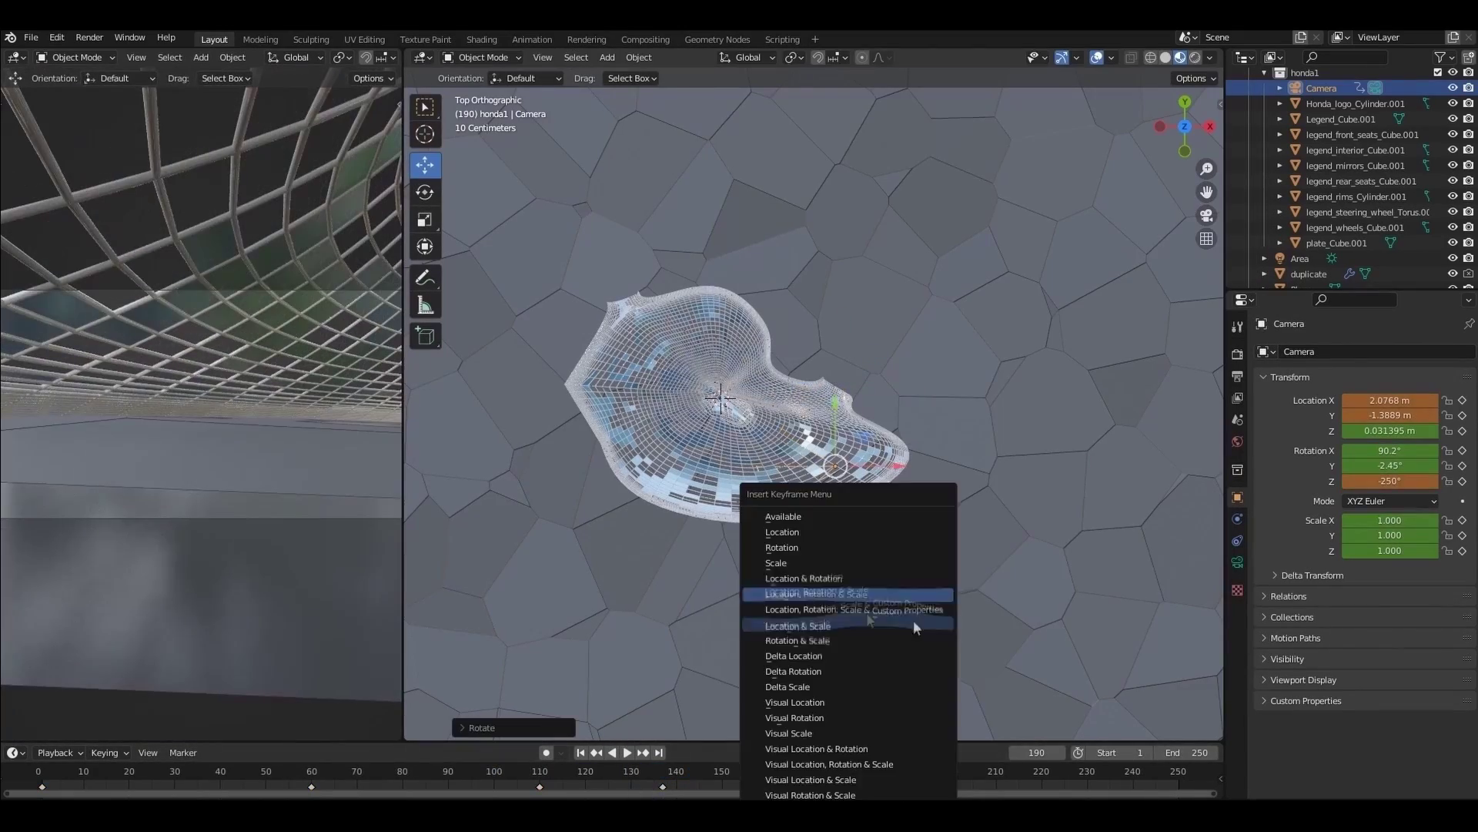
click(917, 621)
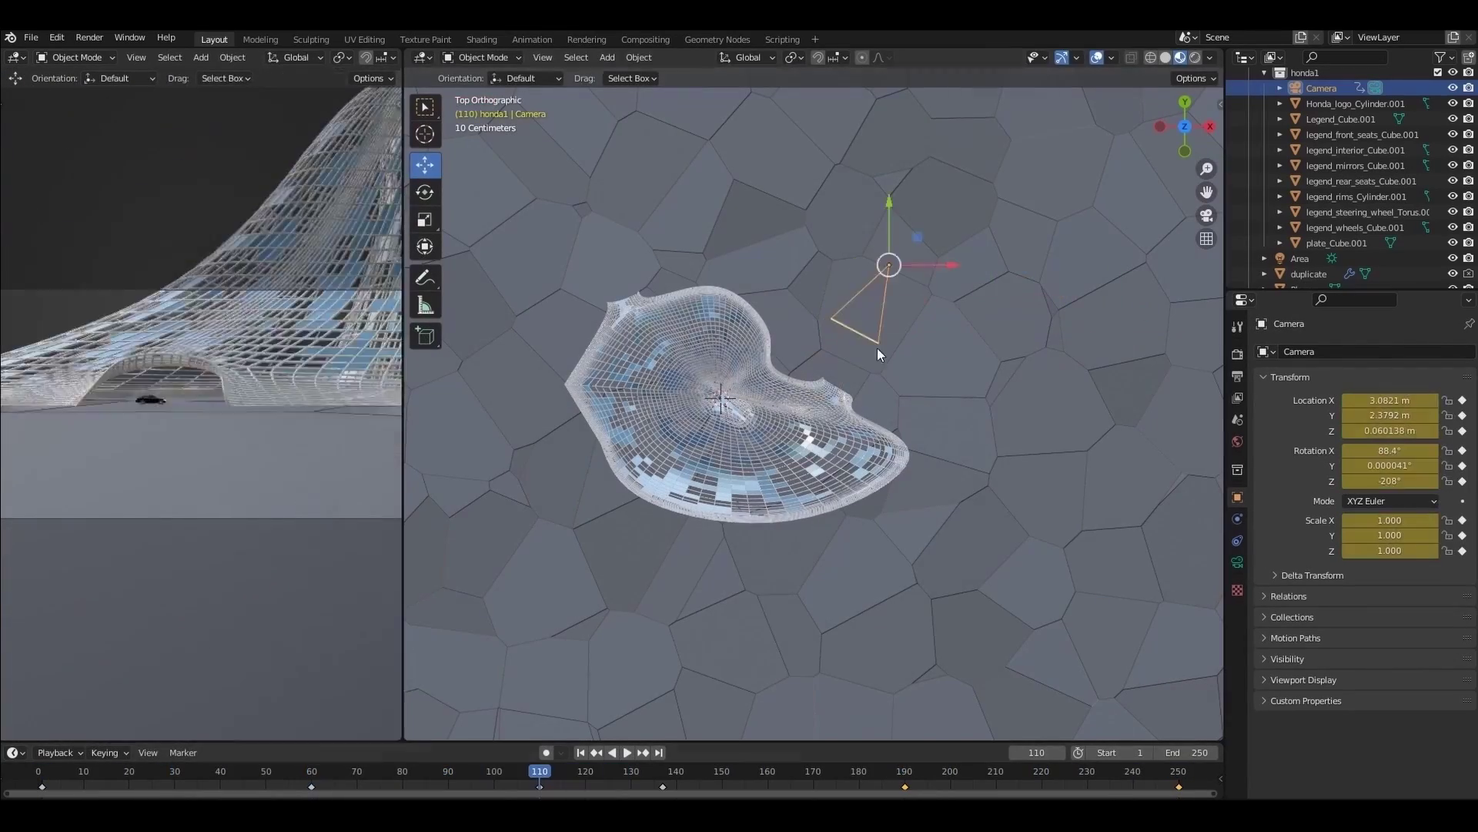
key(i)
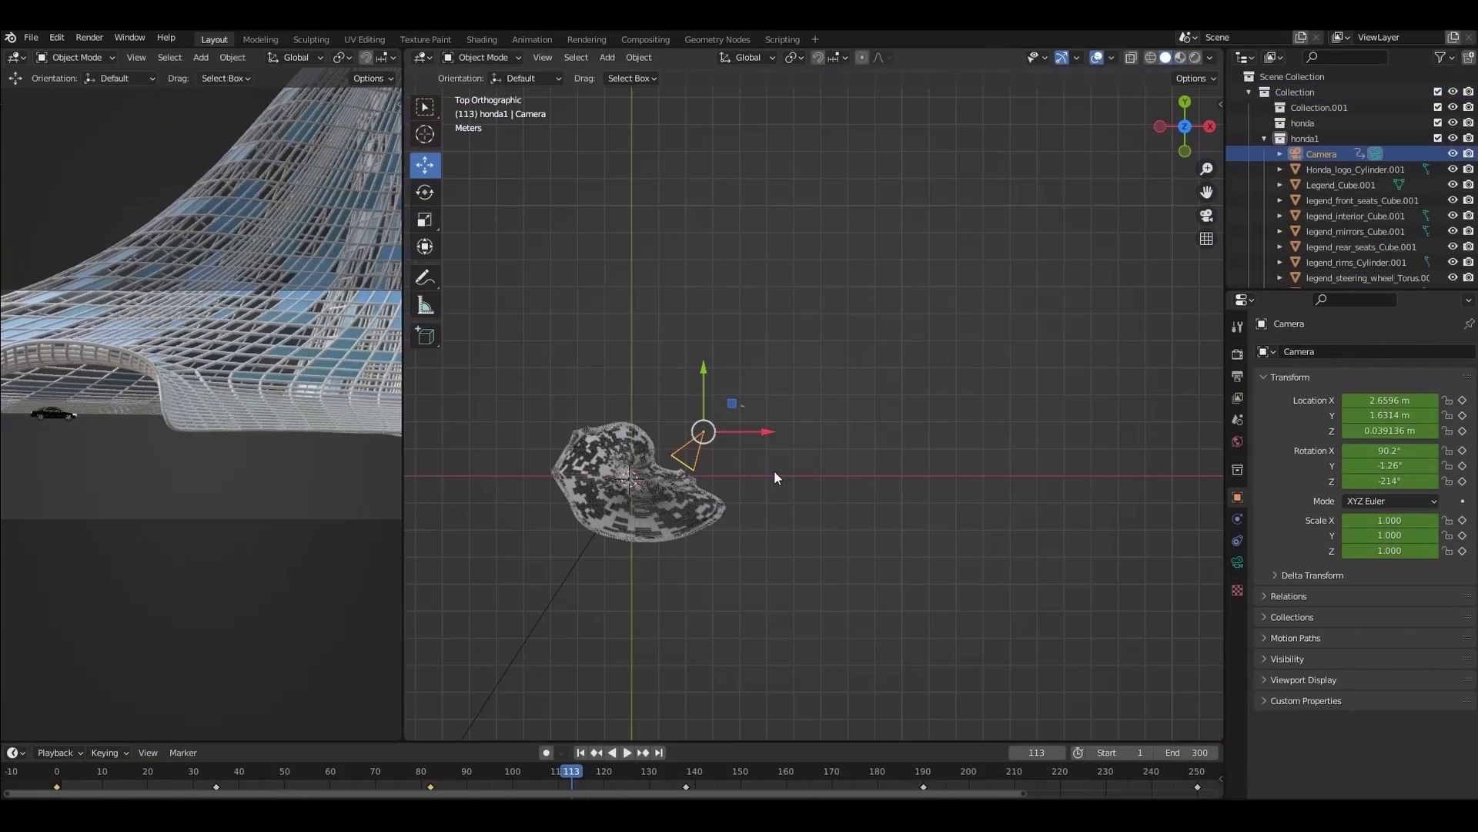
At frame 0, add a plain axes empty to the honda collection and move it to X 8.0942 m, Y 3.1389 m
click(56, 776)
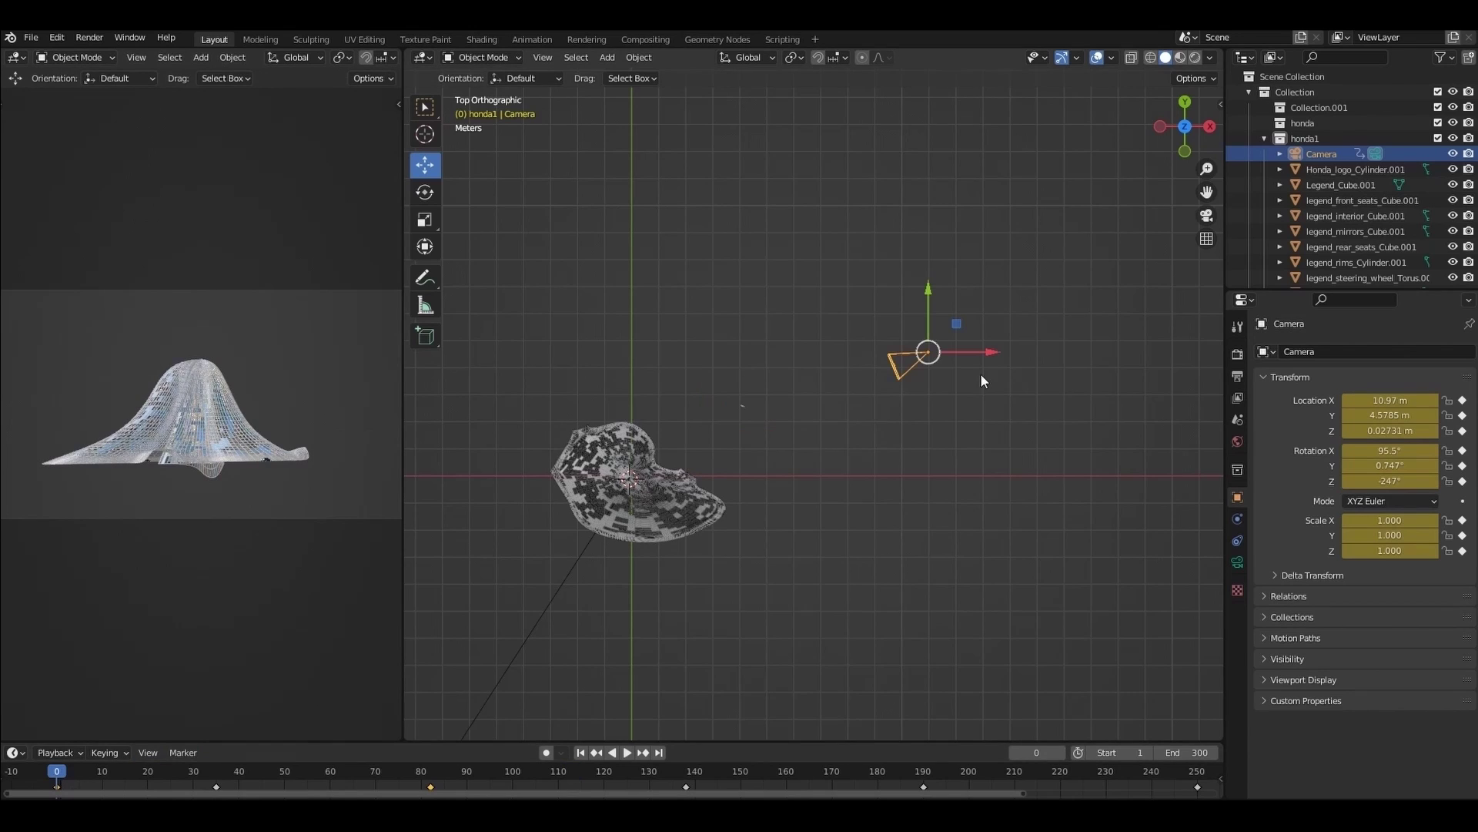
click(1315, 137)
click(1309, 124)
key(shift+a)
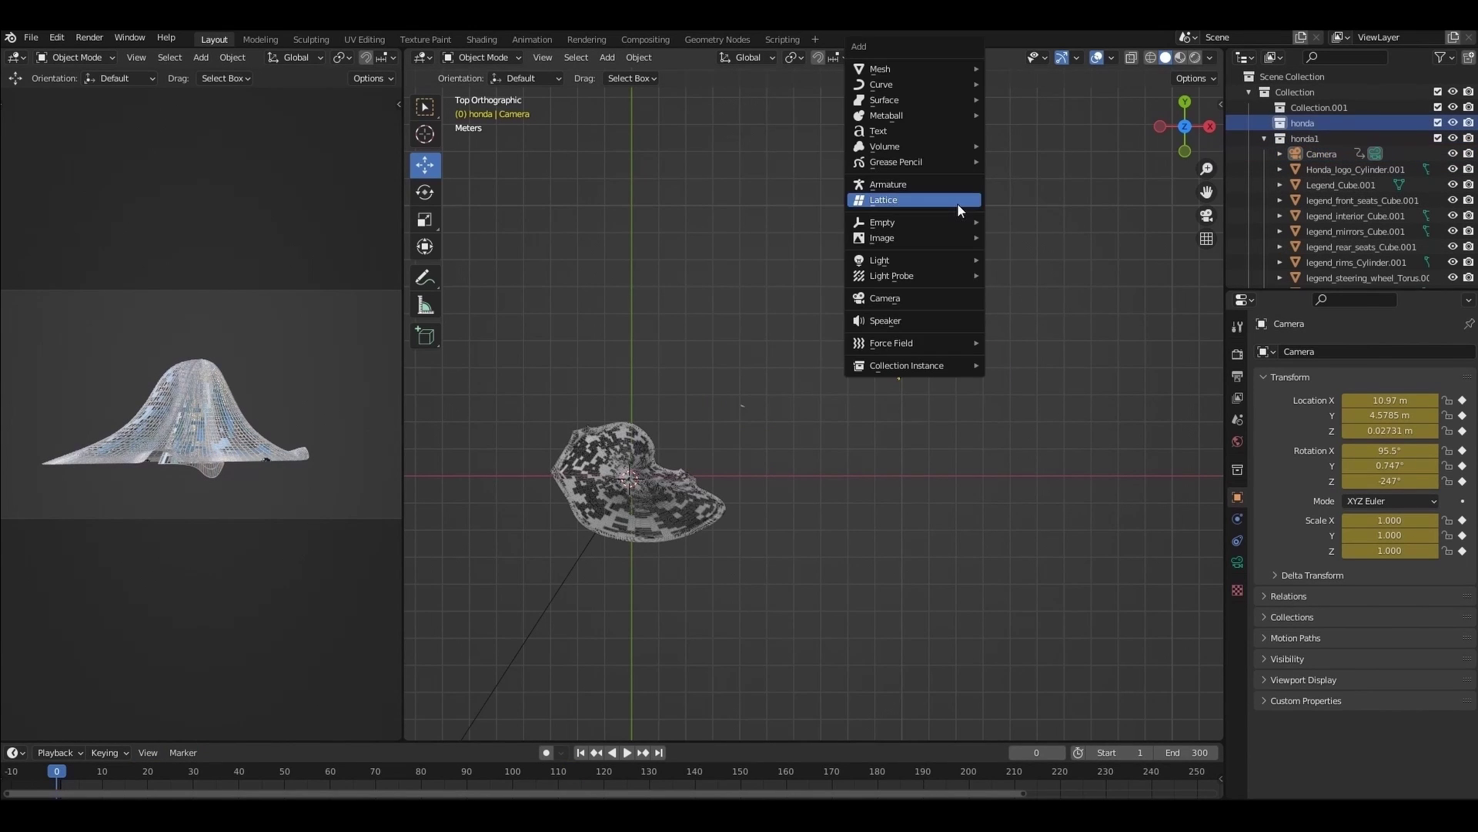
mouse_move(920, 221)
click(1009, 221)
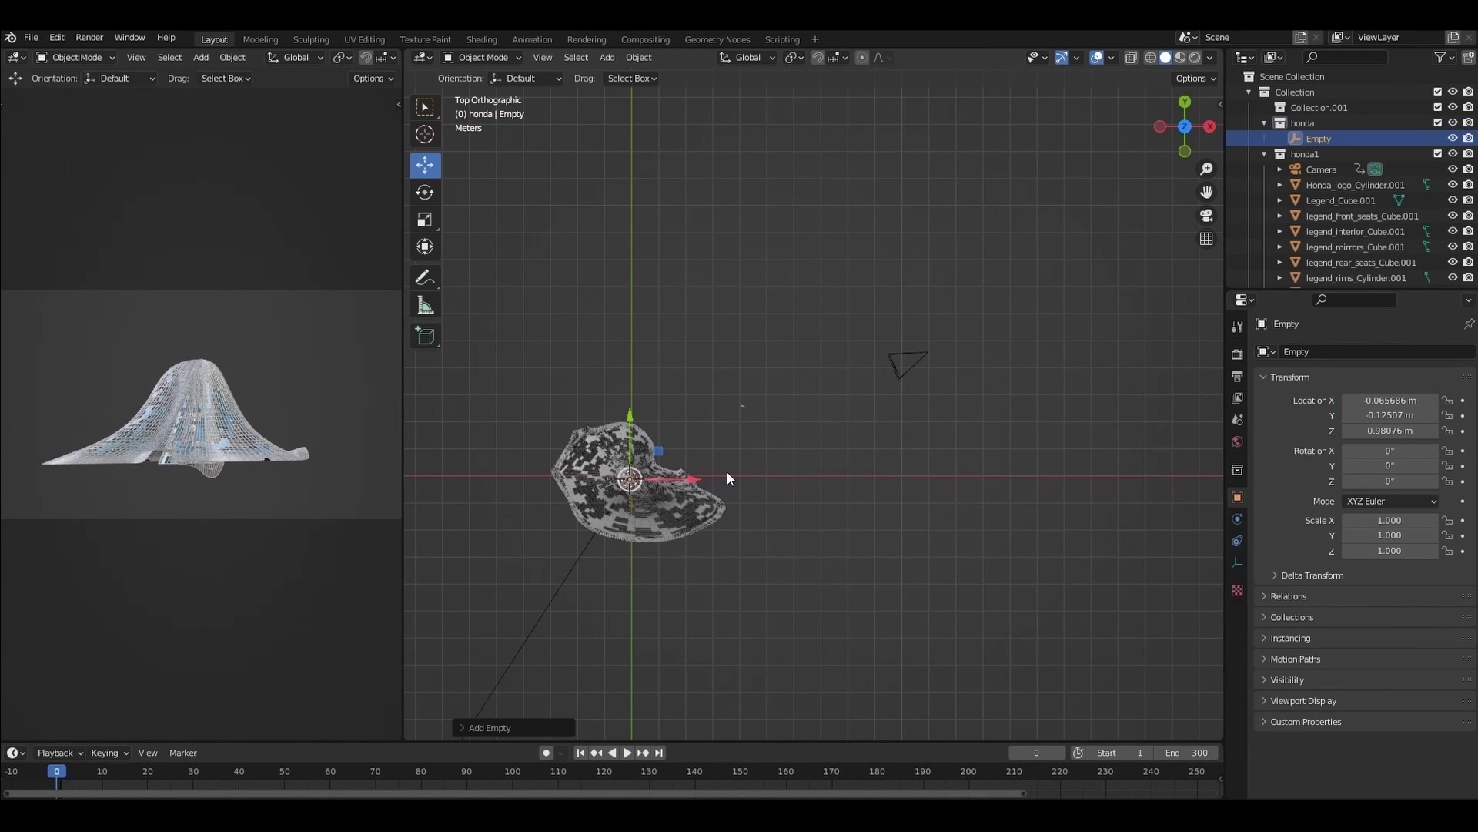
key(g)
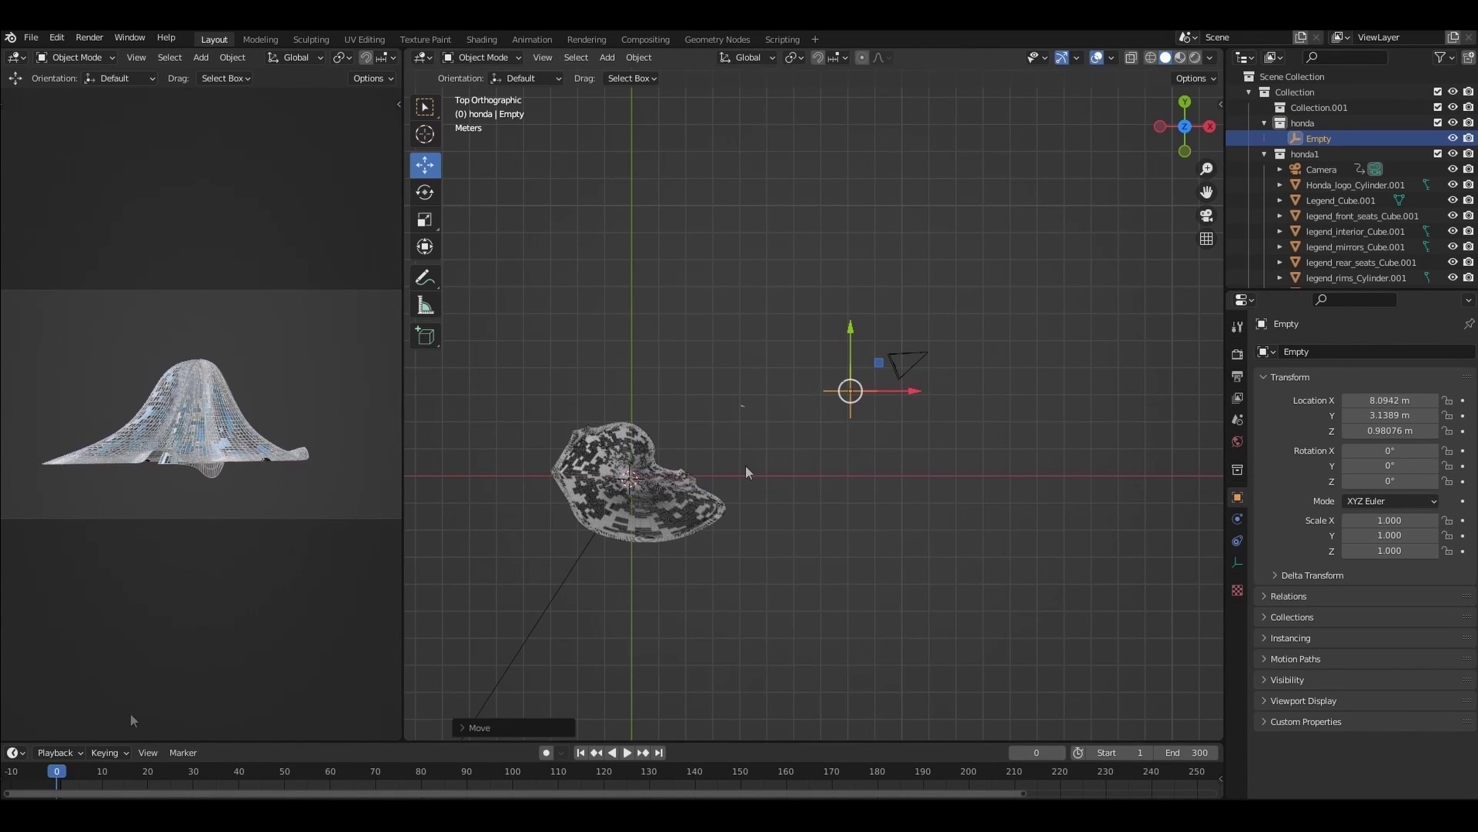
Preview the camera's motion past the empty, return to frame 0, and rename the empty as track
key(space)
key(space)
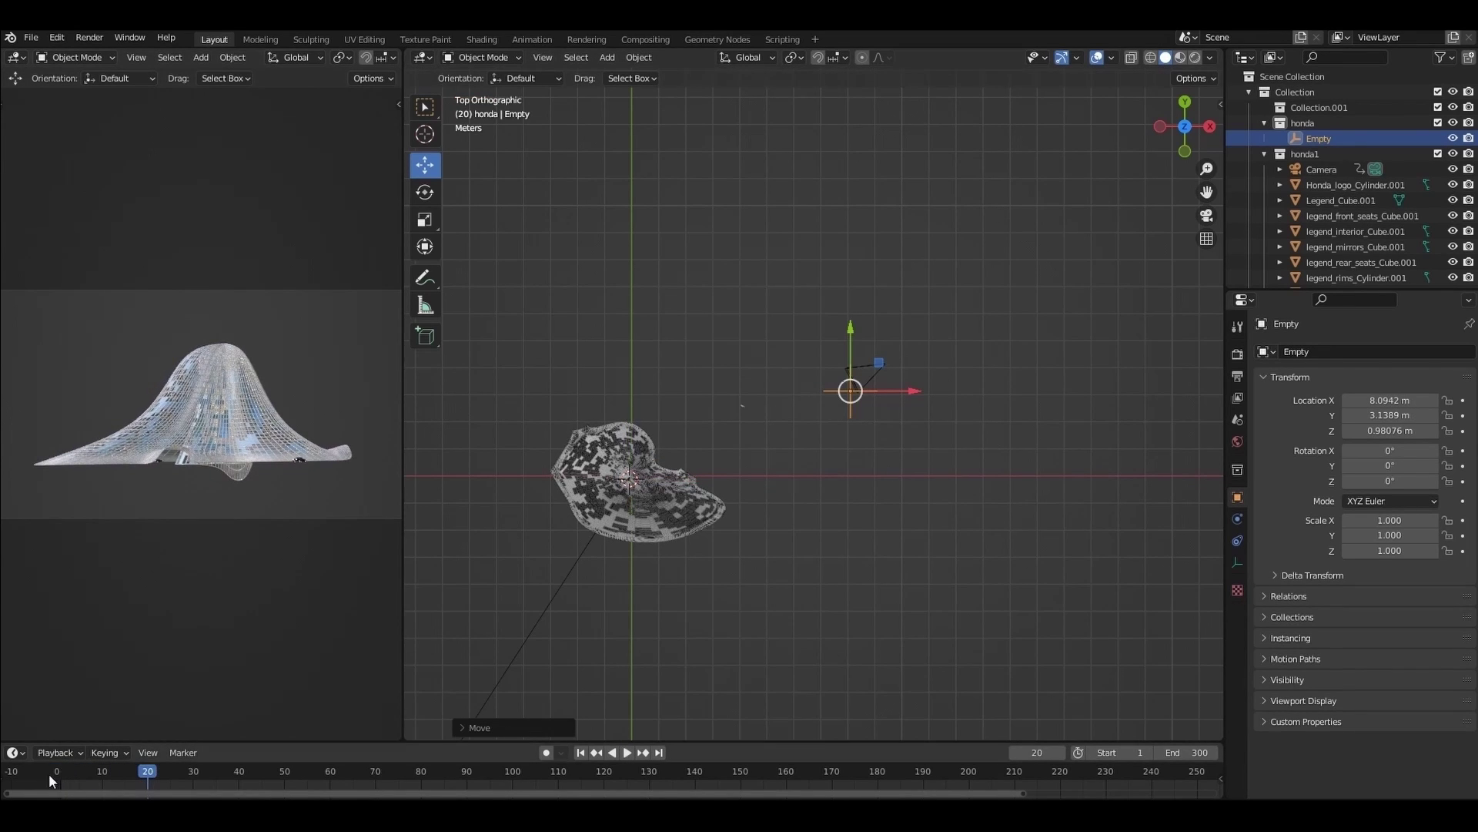
click(52, 773)
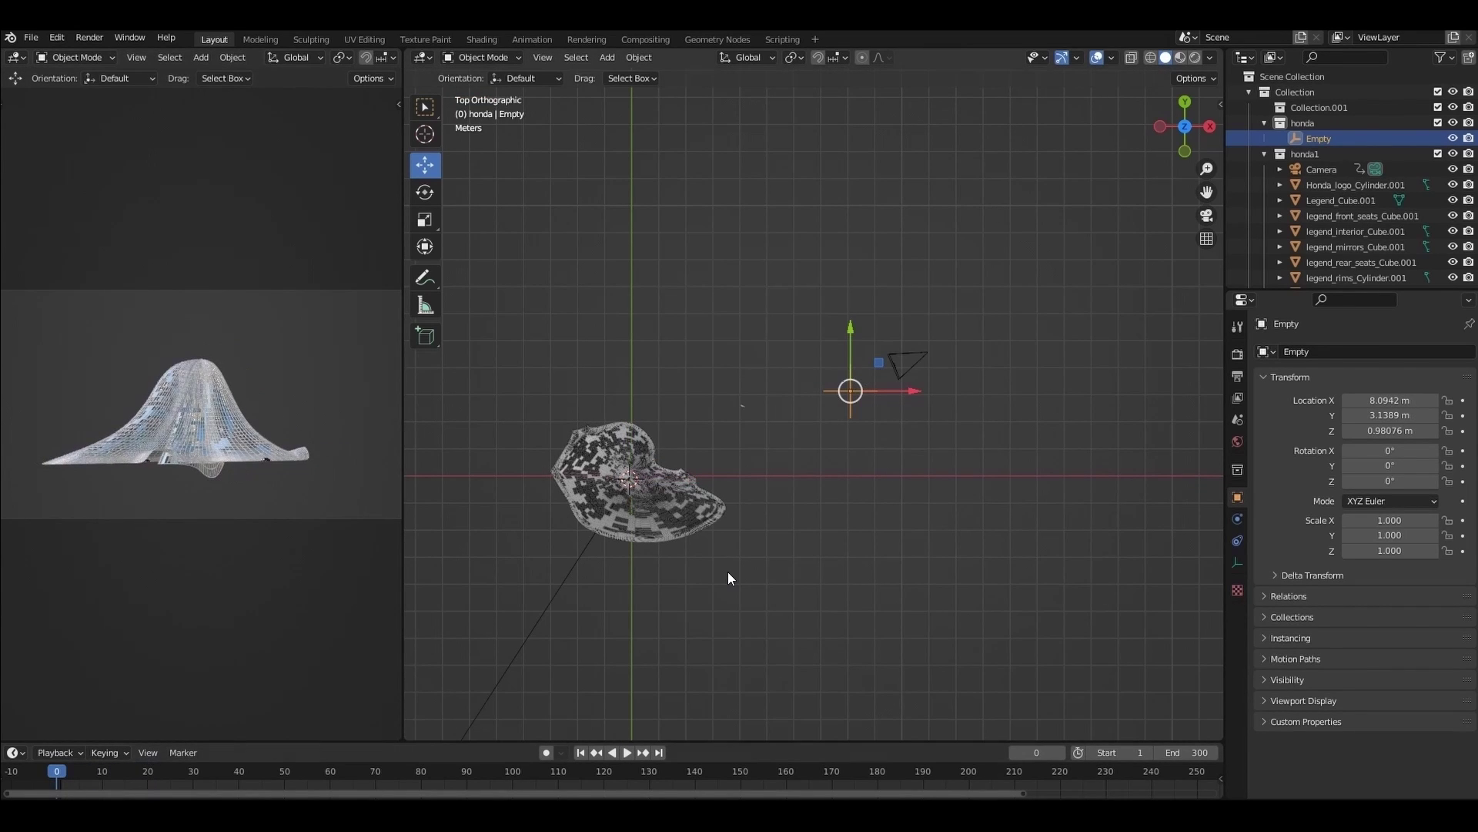
click(905, 356)
click(841, 395)
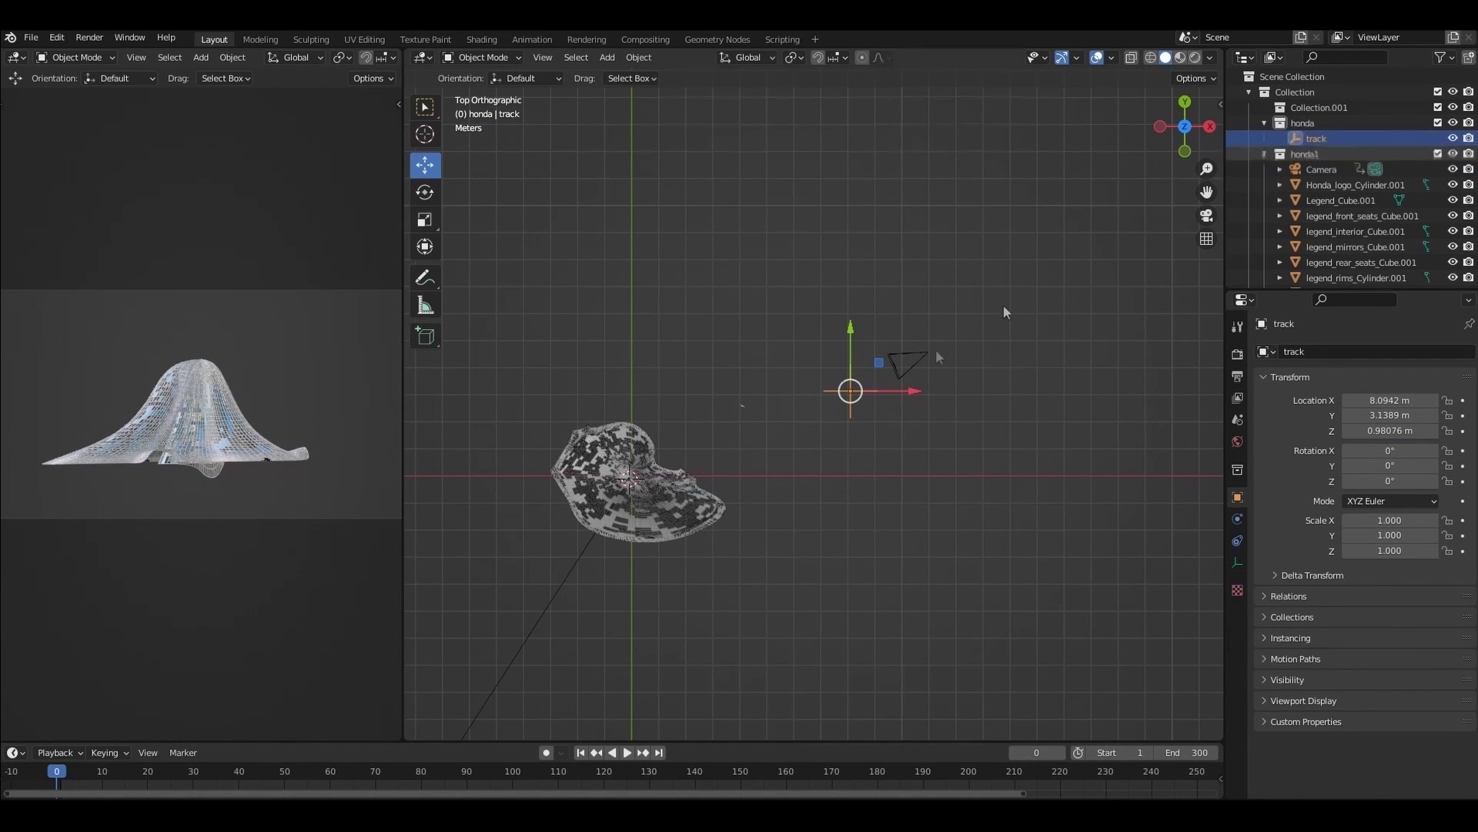
Add a Track To constraint to the camera with the track empty as its target
click(912, 362)
click(1239, 562)
click(1237, 539)
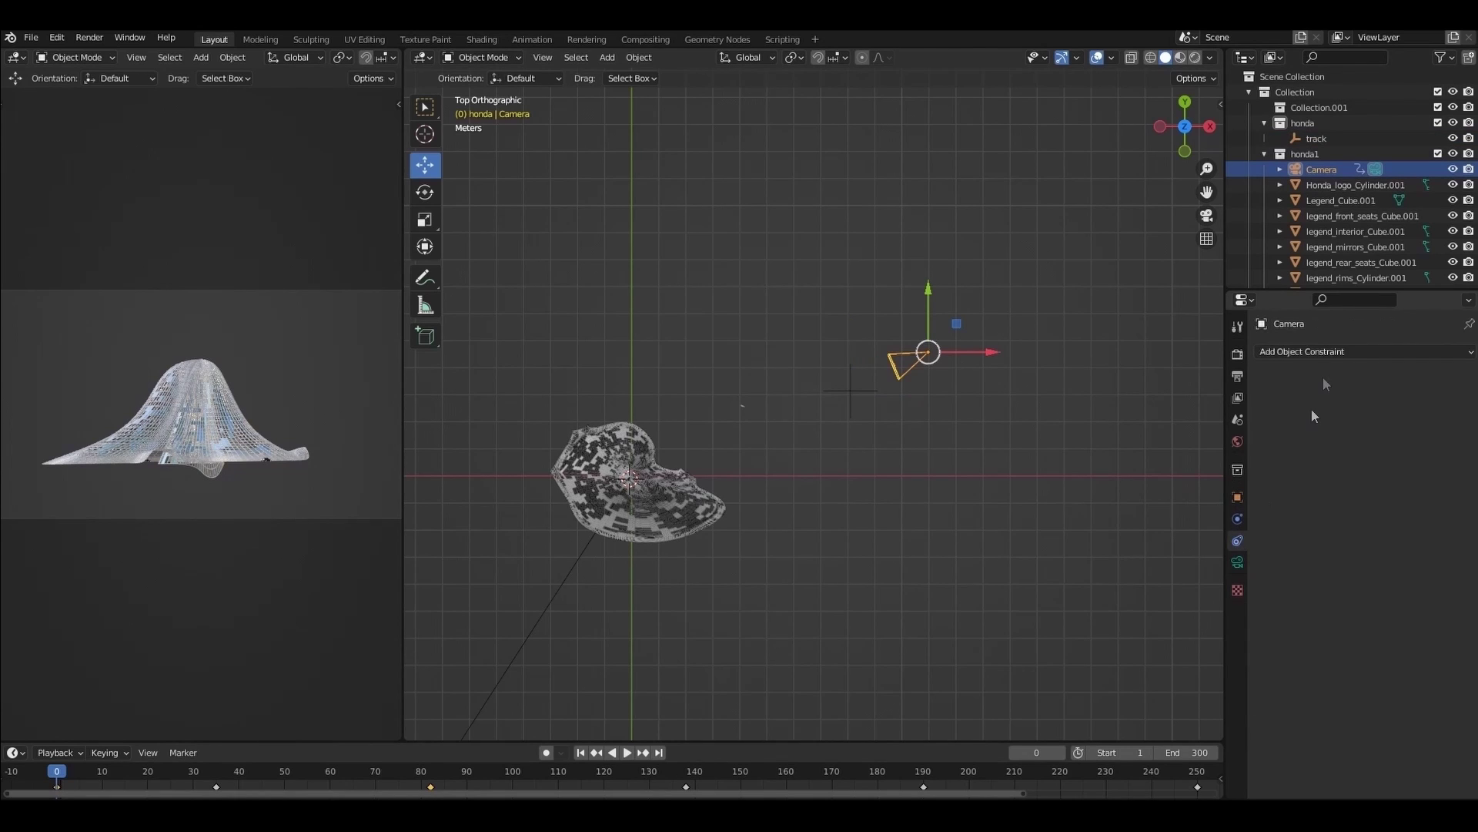
click(1323, 356)
click(1333, 460)
click(1380, 401)
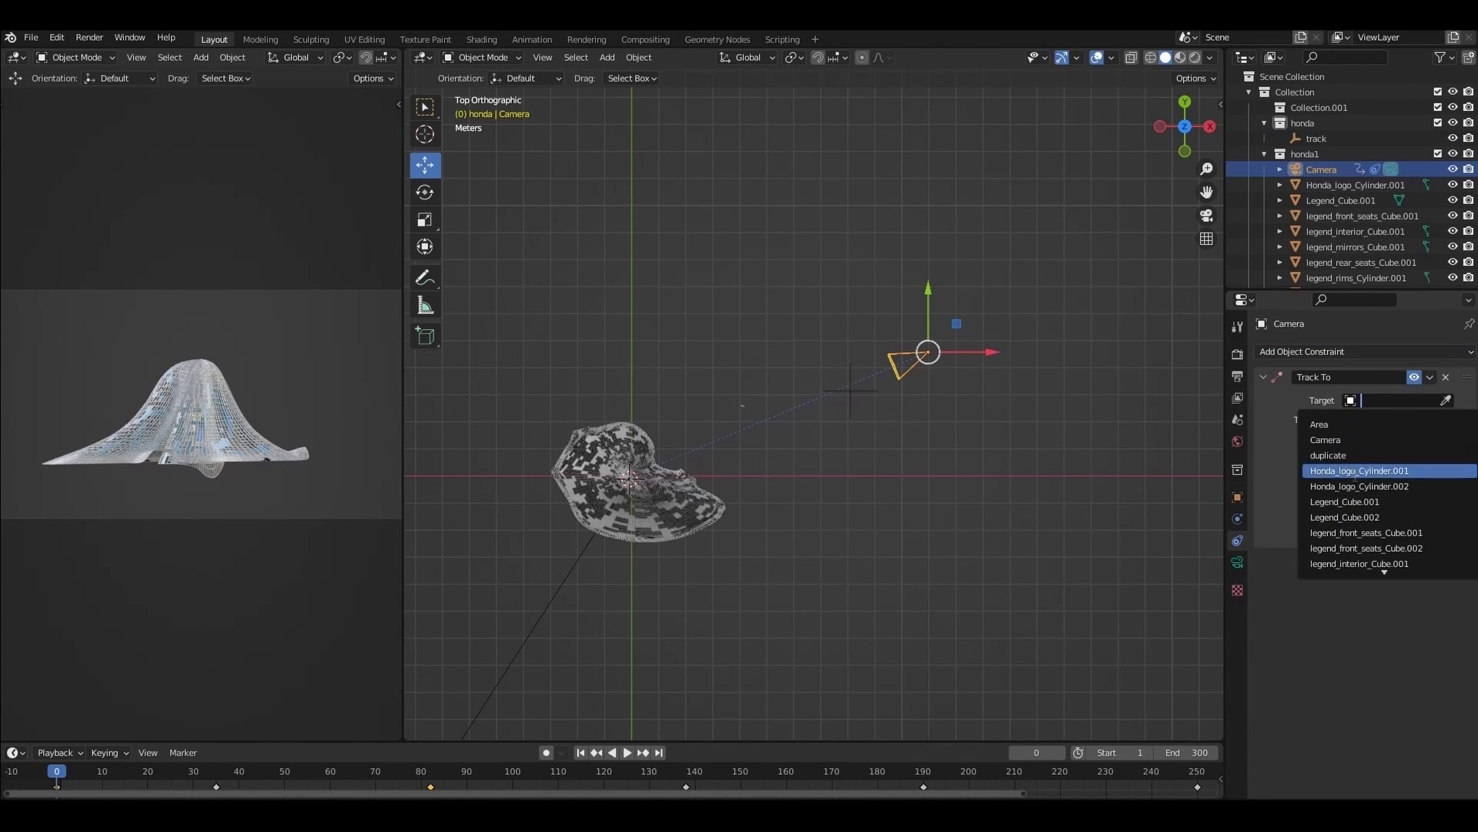
click(1448, 399)
click(851, 391)
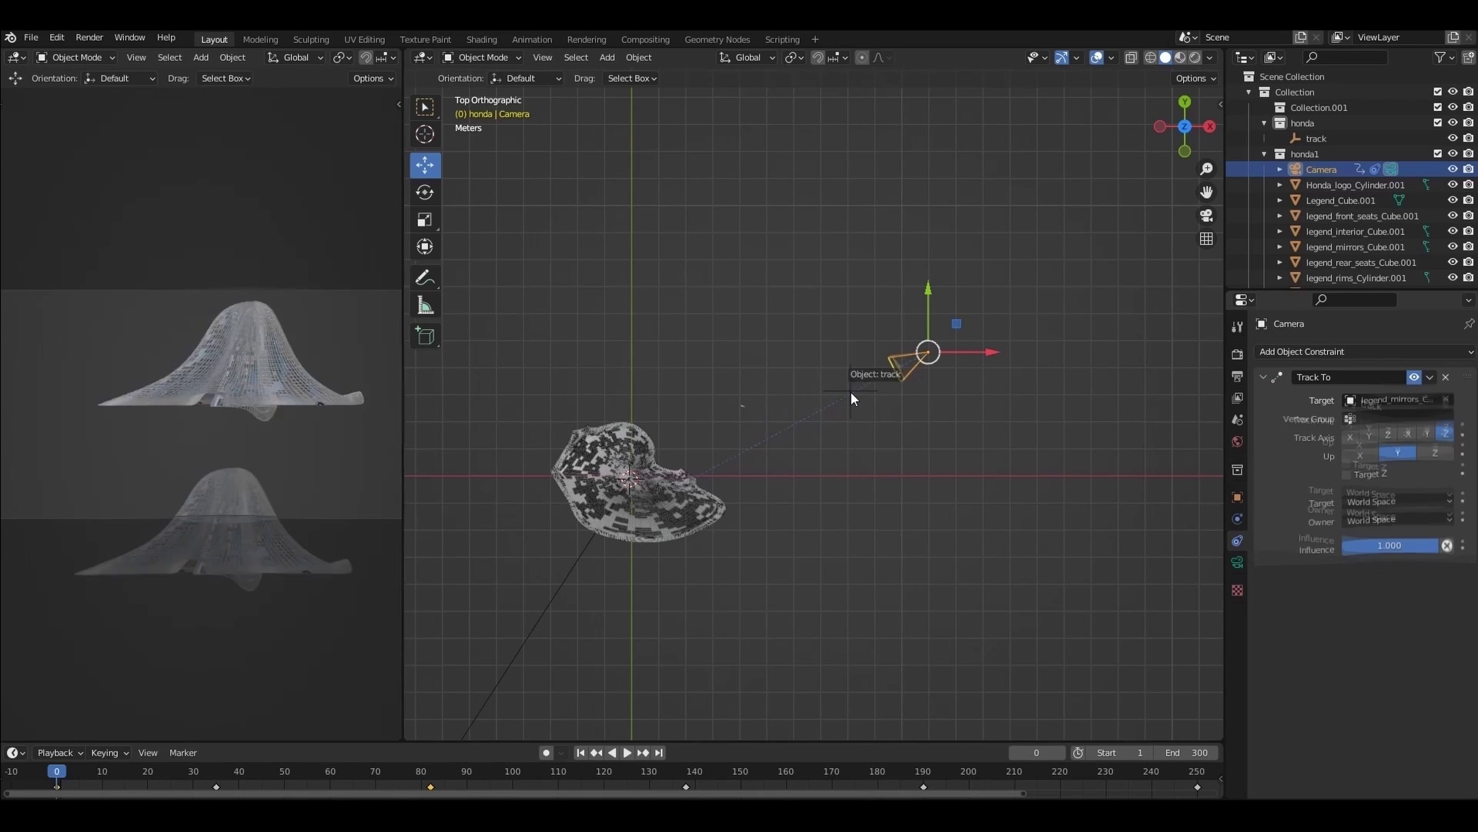
Lower the track empty in the front view to roughly the camera's height, just above ground level
key(KP_1)
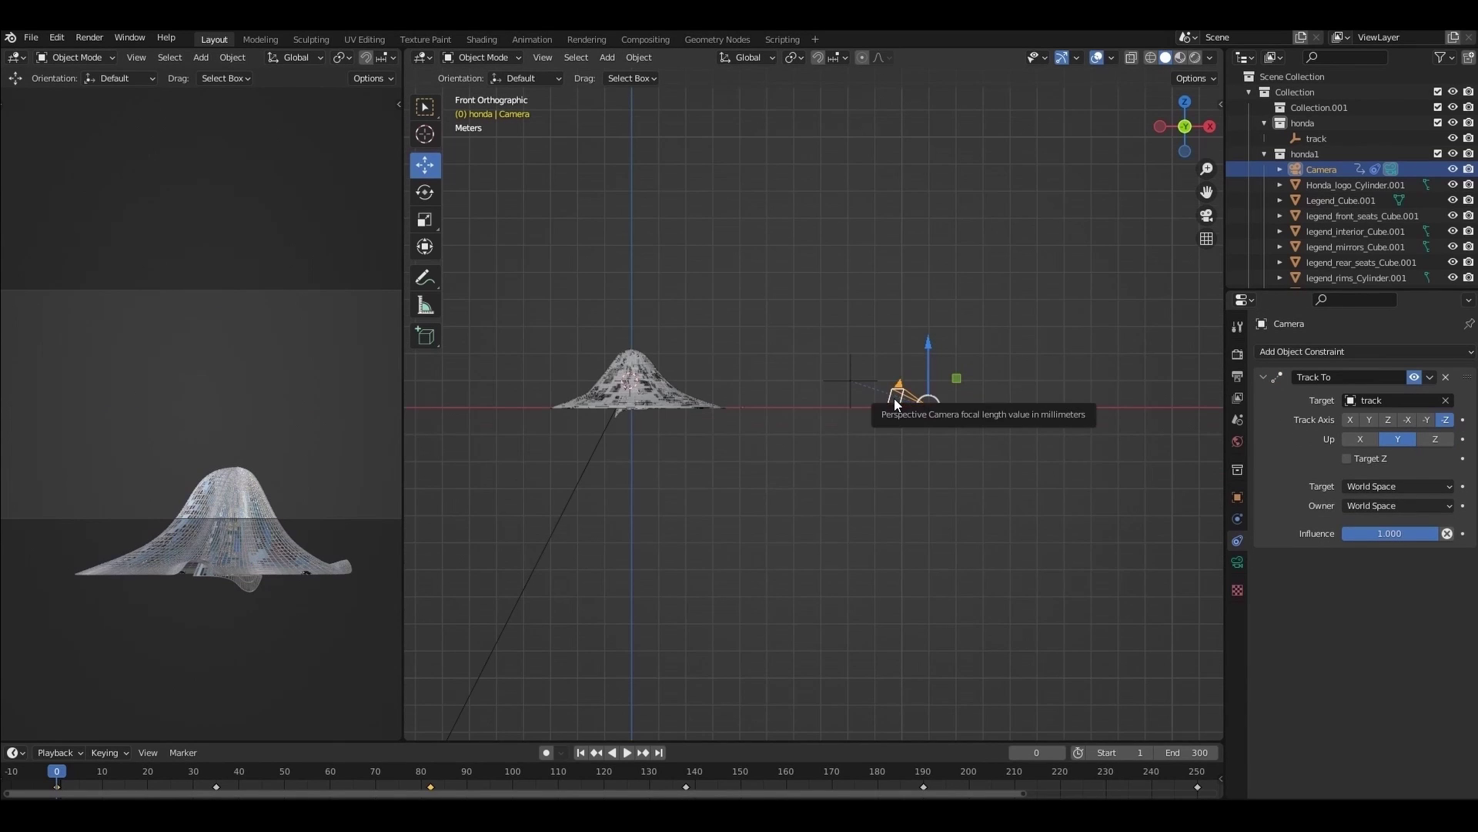
click(850, 379)
drag(852, 338, 852, 361)
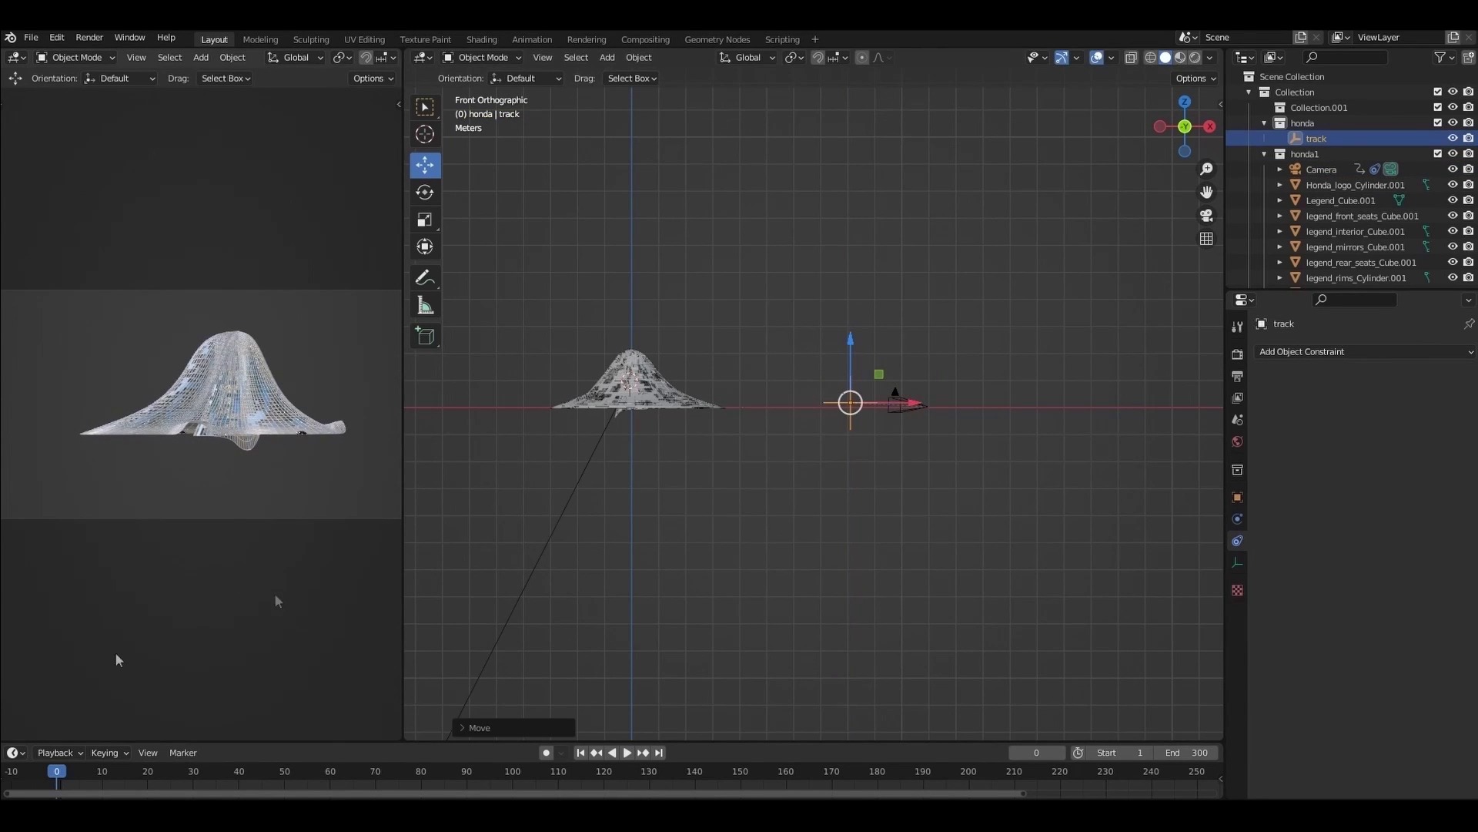
Play back the tracked camera's motion from frame 0, checking it in the front and top views
key(space)
key(space)
click(56, 771)
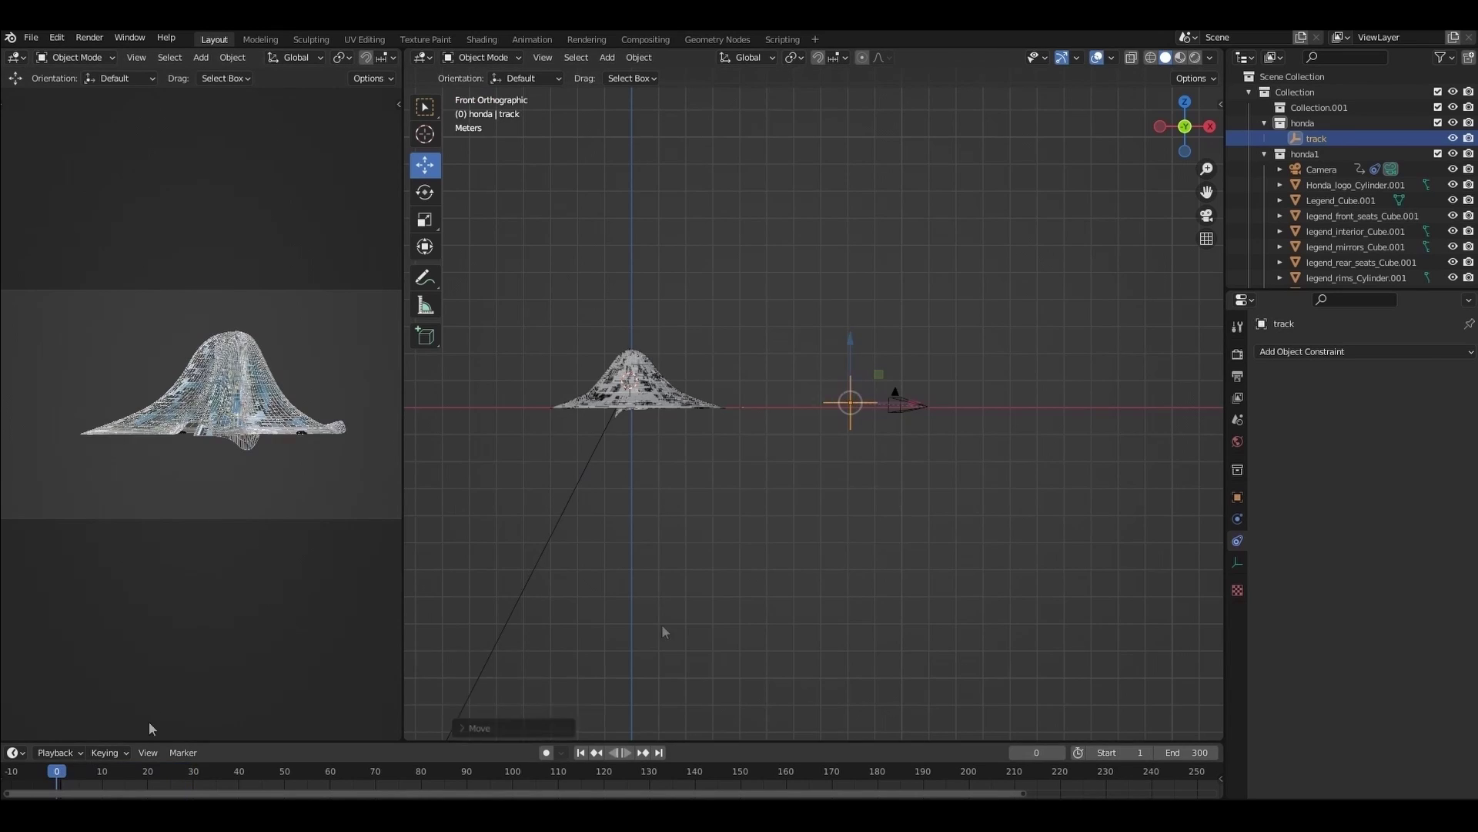
key(KP_7)
key(space)
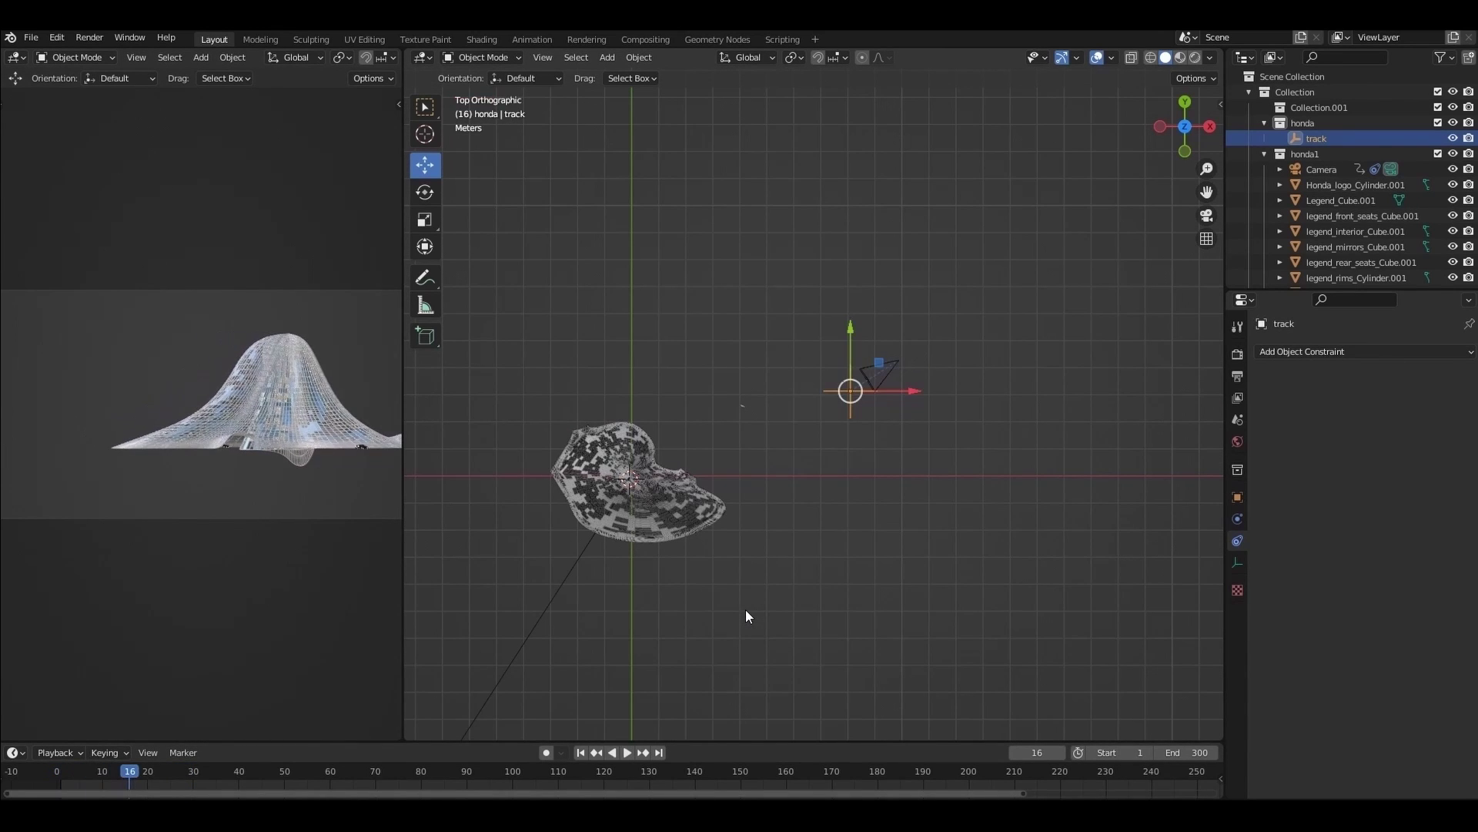
At frame 35, move the track empty about 2.4 m along negative X toward the structure, keyframe it and play back the motion
key(space)
click(865, 406)
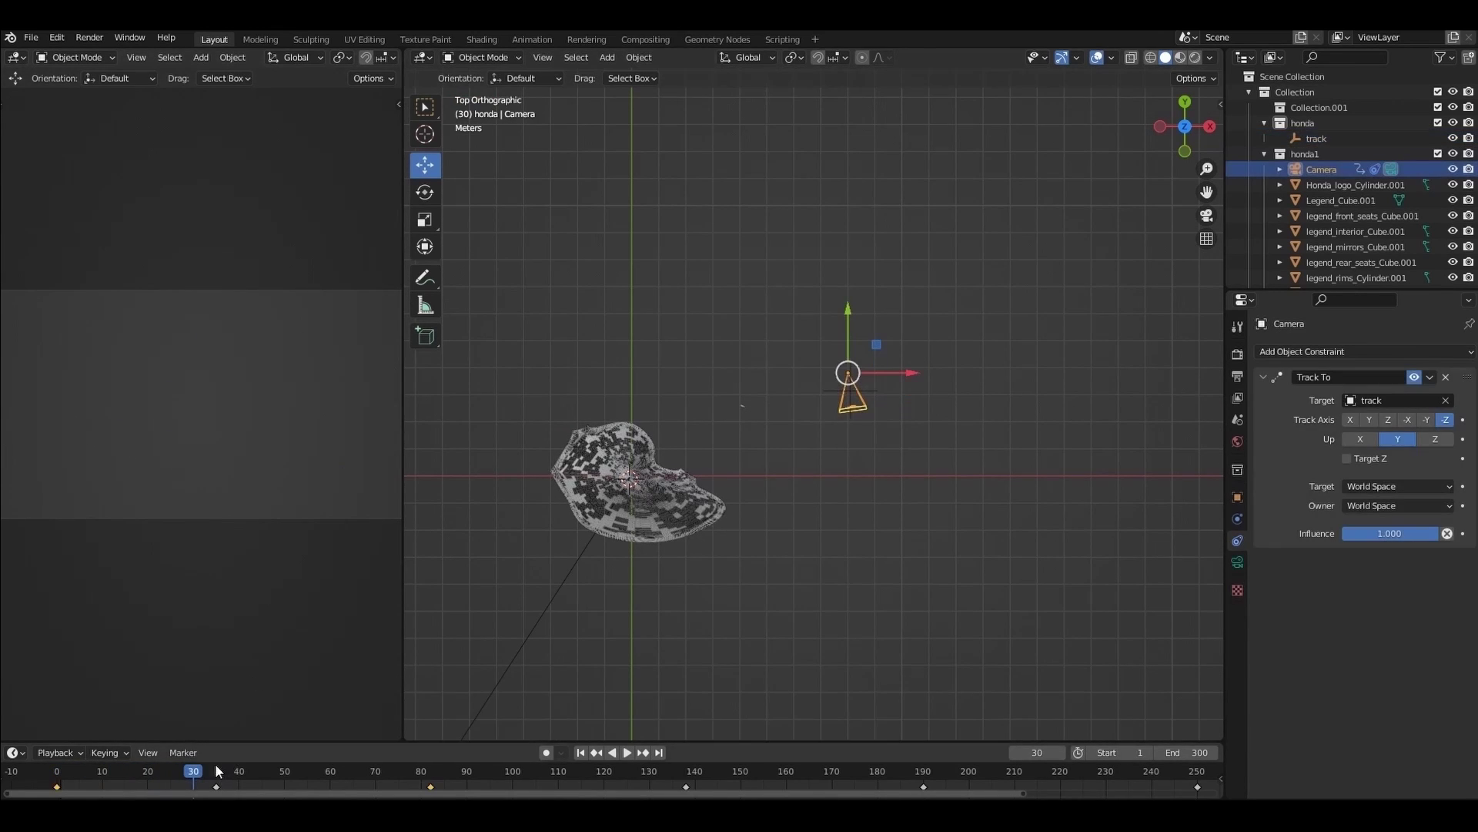
click(852, 395)
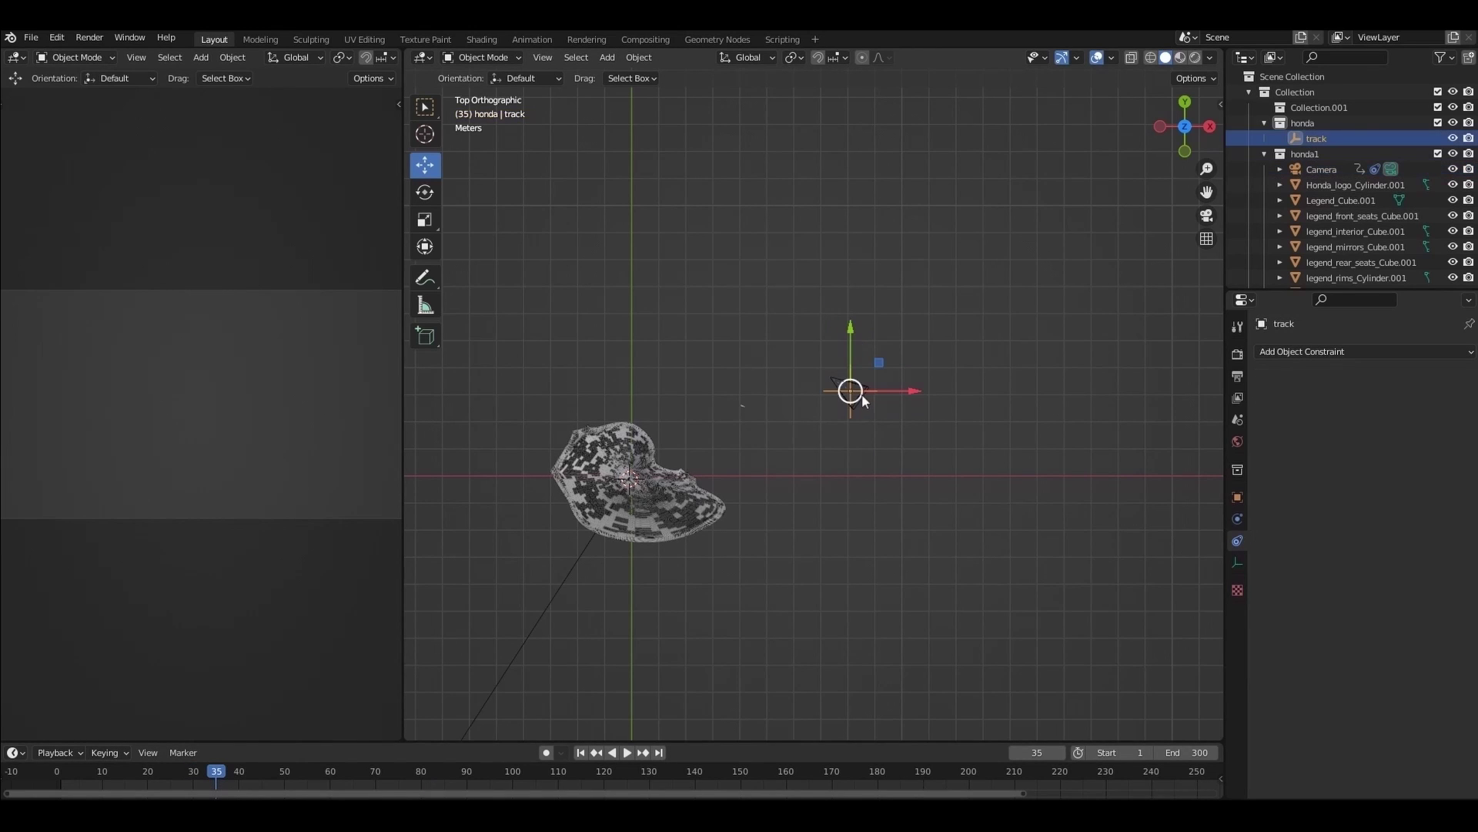
key(g)
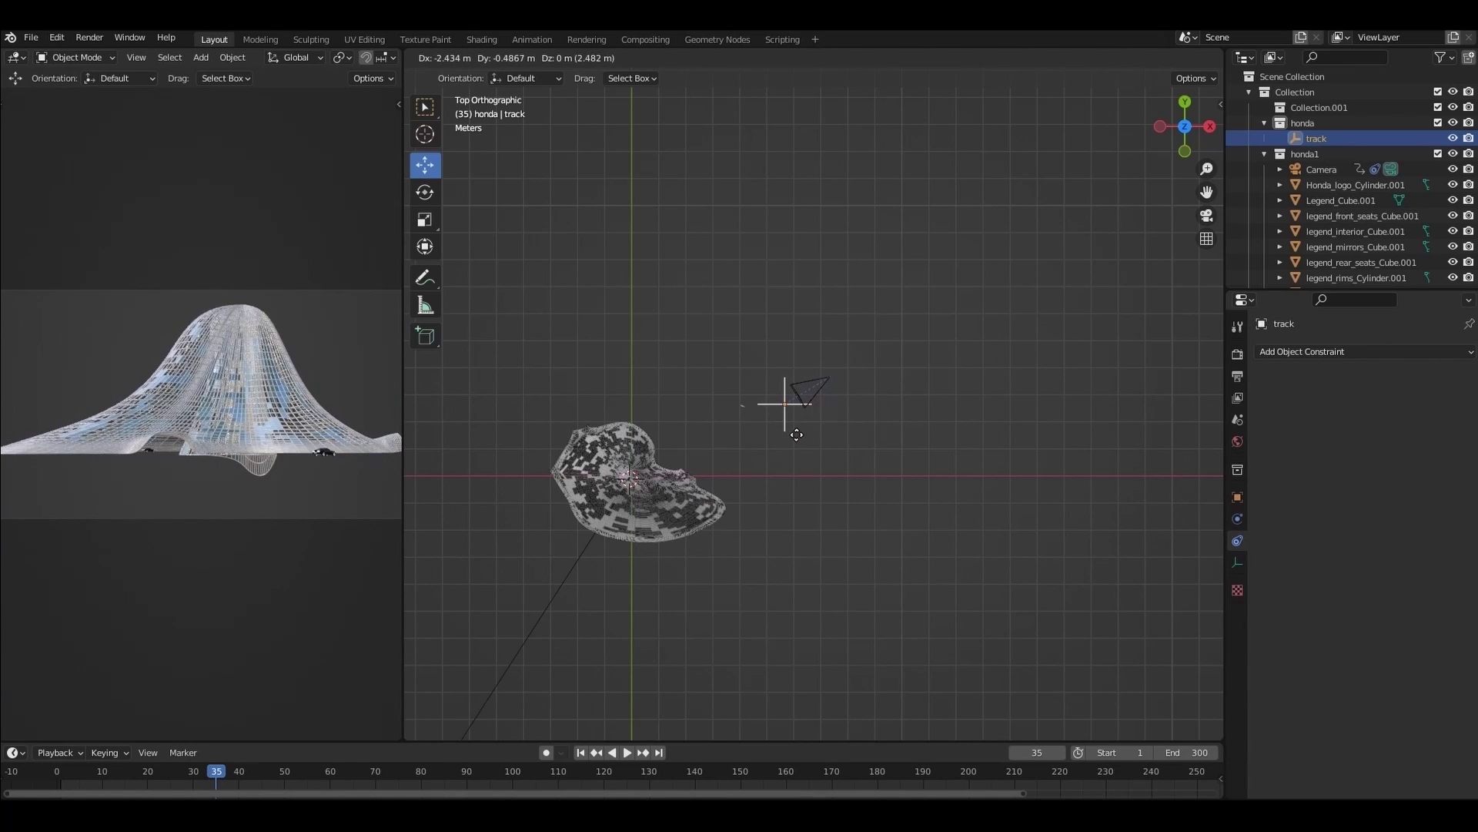
key(i)
click(903, 427)
key(space)
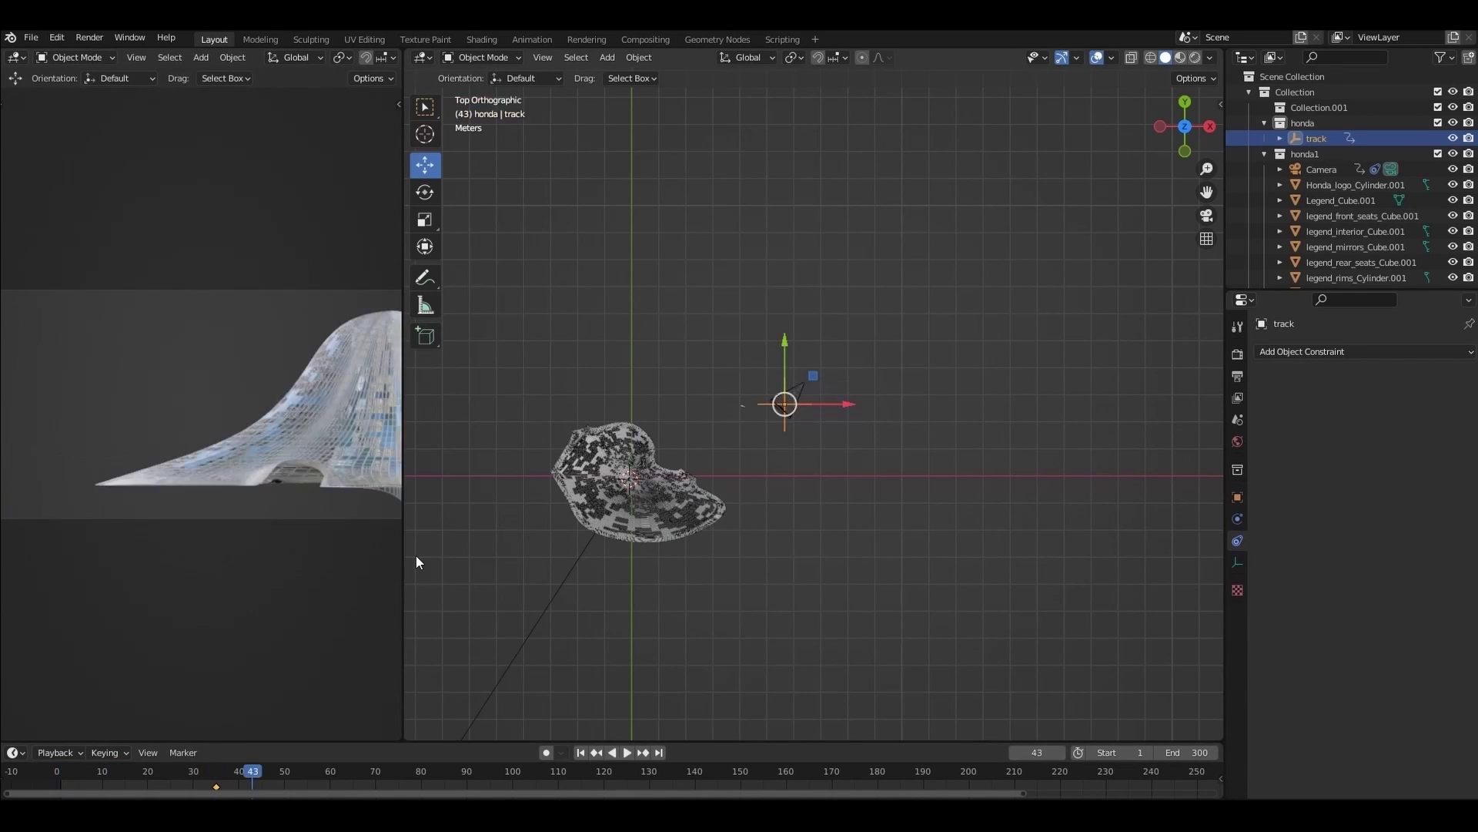
At frame 82, move the track empty beside the structure's centre in the top view and keyframe it
click(772, 397)
click(429, 773)
click(785, 404)
key(g)
click(676, 481)
key(i)
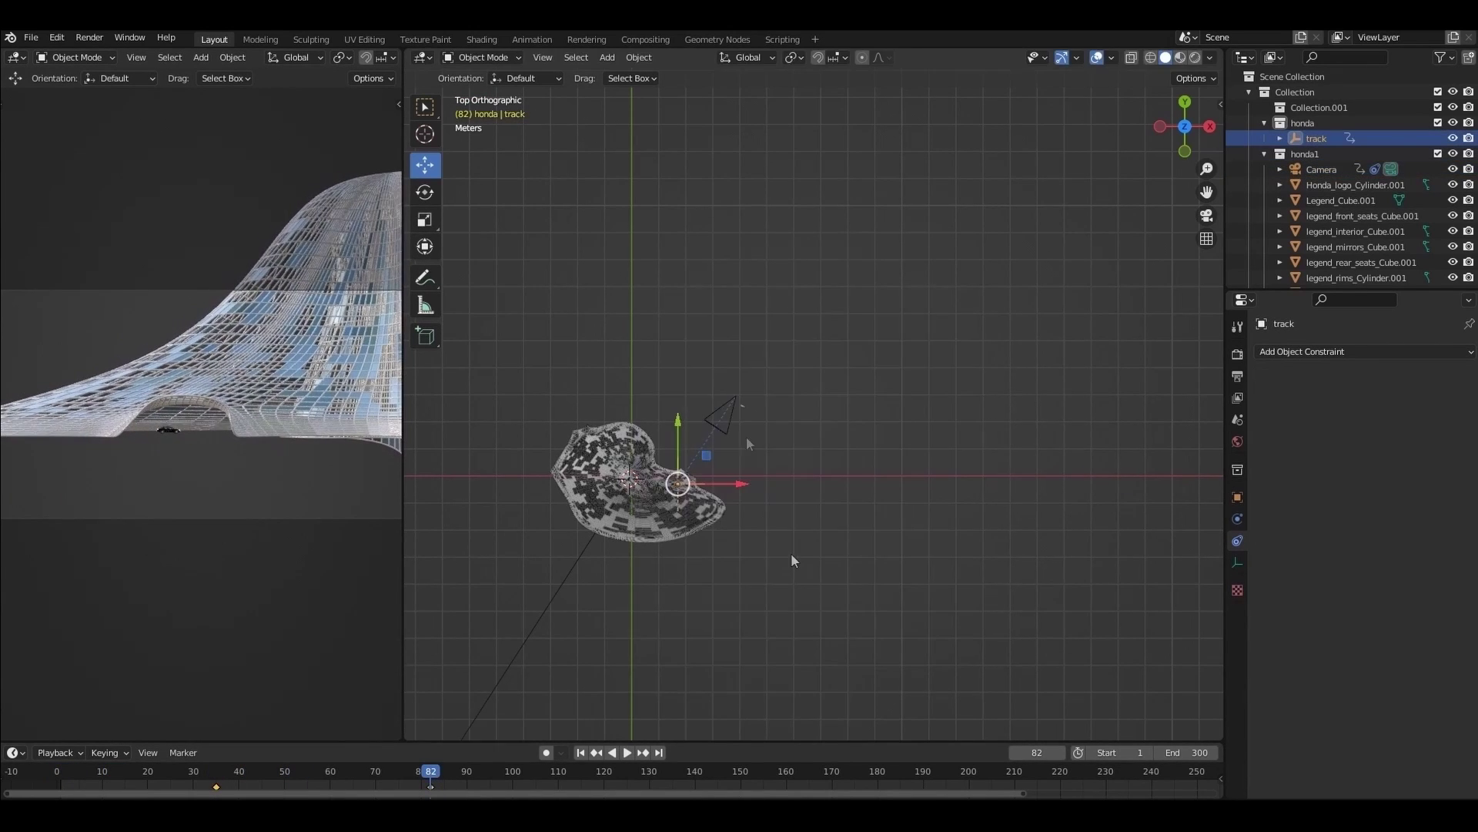
Try moving the track empty onto the structure's wide lower lobe at frame 138
click(736, 396)
click(687, 774)
click(675, 487)
key(g)
click(670, 521)
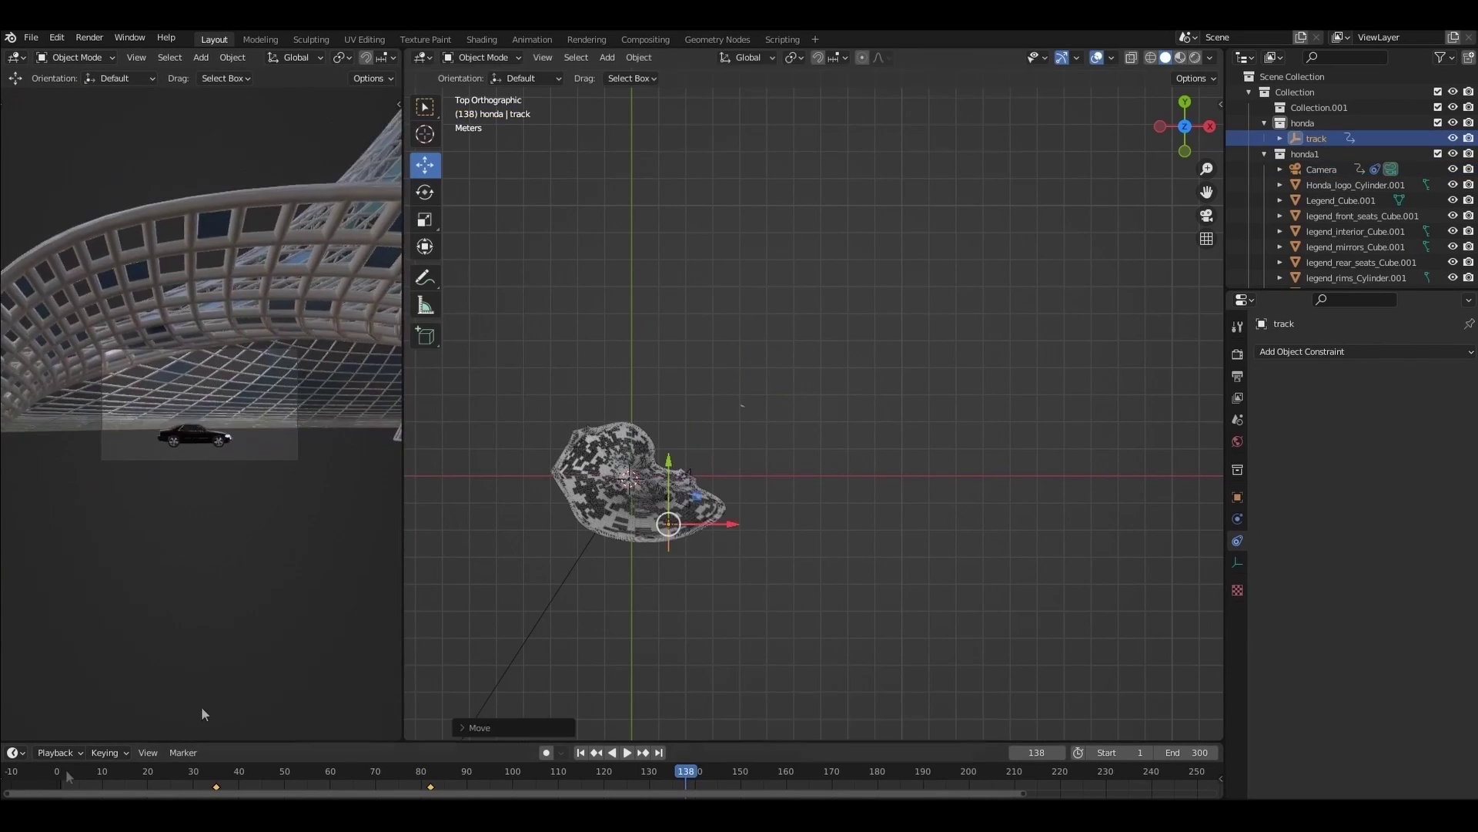
Return to frame 35, reposition the track empty there, keyframe it and play back the result
click(202, 774)
key(space)
drag(203, 775, 223, 776)
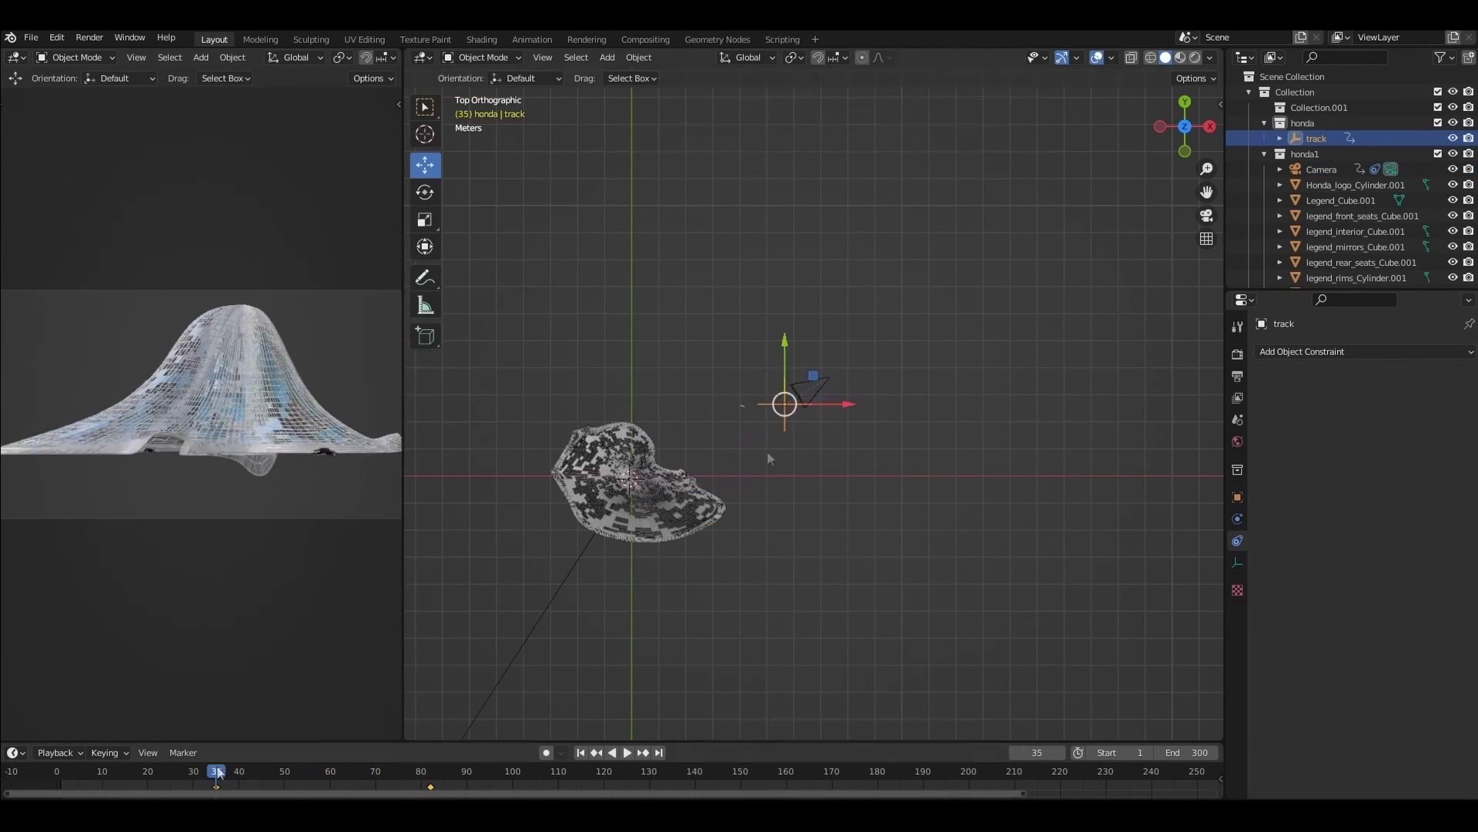
key(g)
click(960, 412)
key(i)
click(960, 413)
key(space)
key(space)
At frame 120, move the track empty toward the middle of the structure's wide lobe and keyframe it
scroll(709, 581, up, 12)
shift+middle_drag(593, 585, 866, 412)
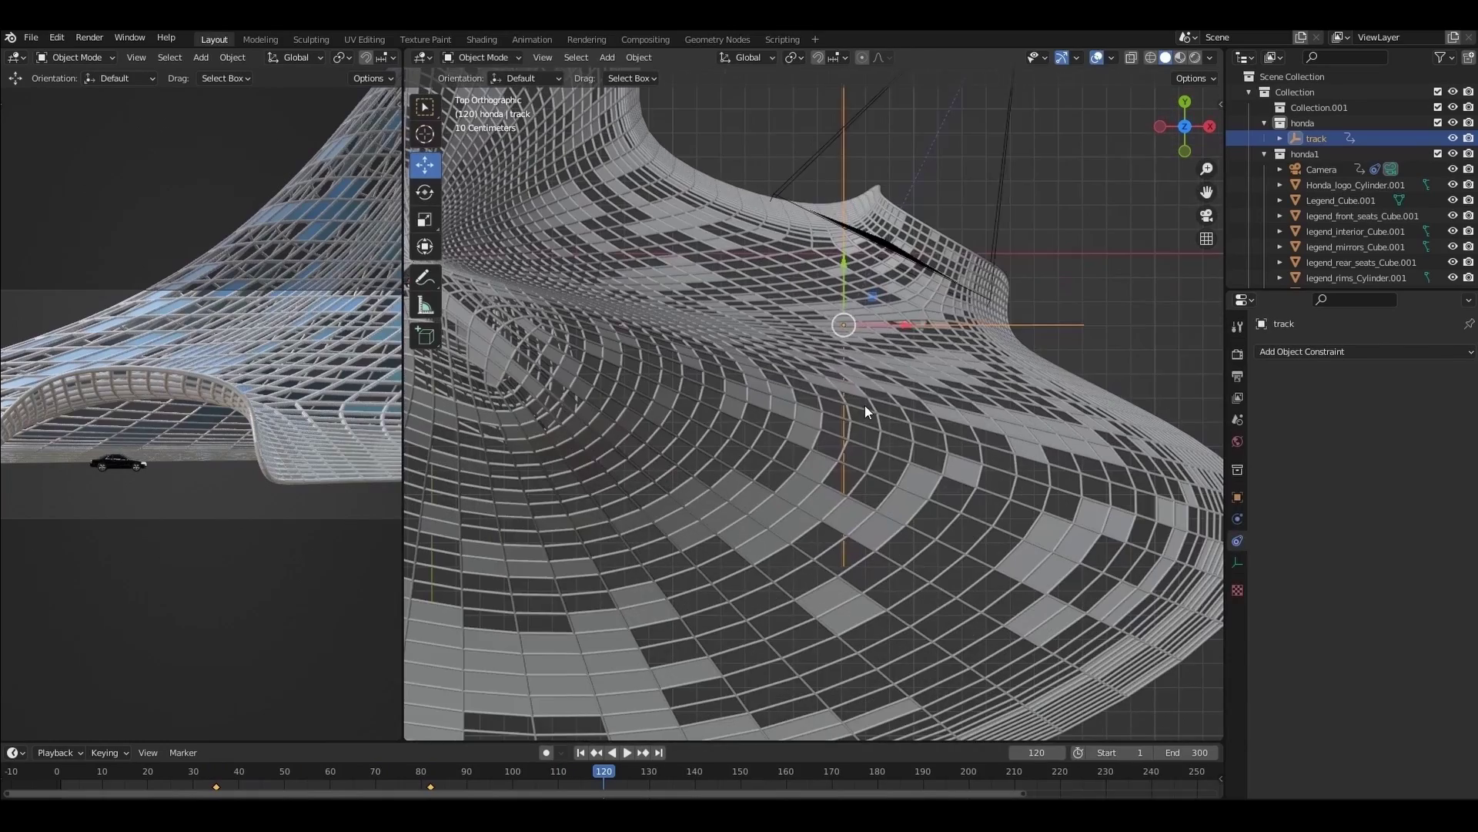
key(g)
click(743, 622)
key(i)
click(744, 622)
key(space)
key(space)
Reposition the track empty at frame 149 in the front and top views and keyframe it
key(KP_1)
key(g)
click(873, 481)
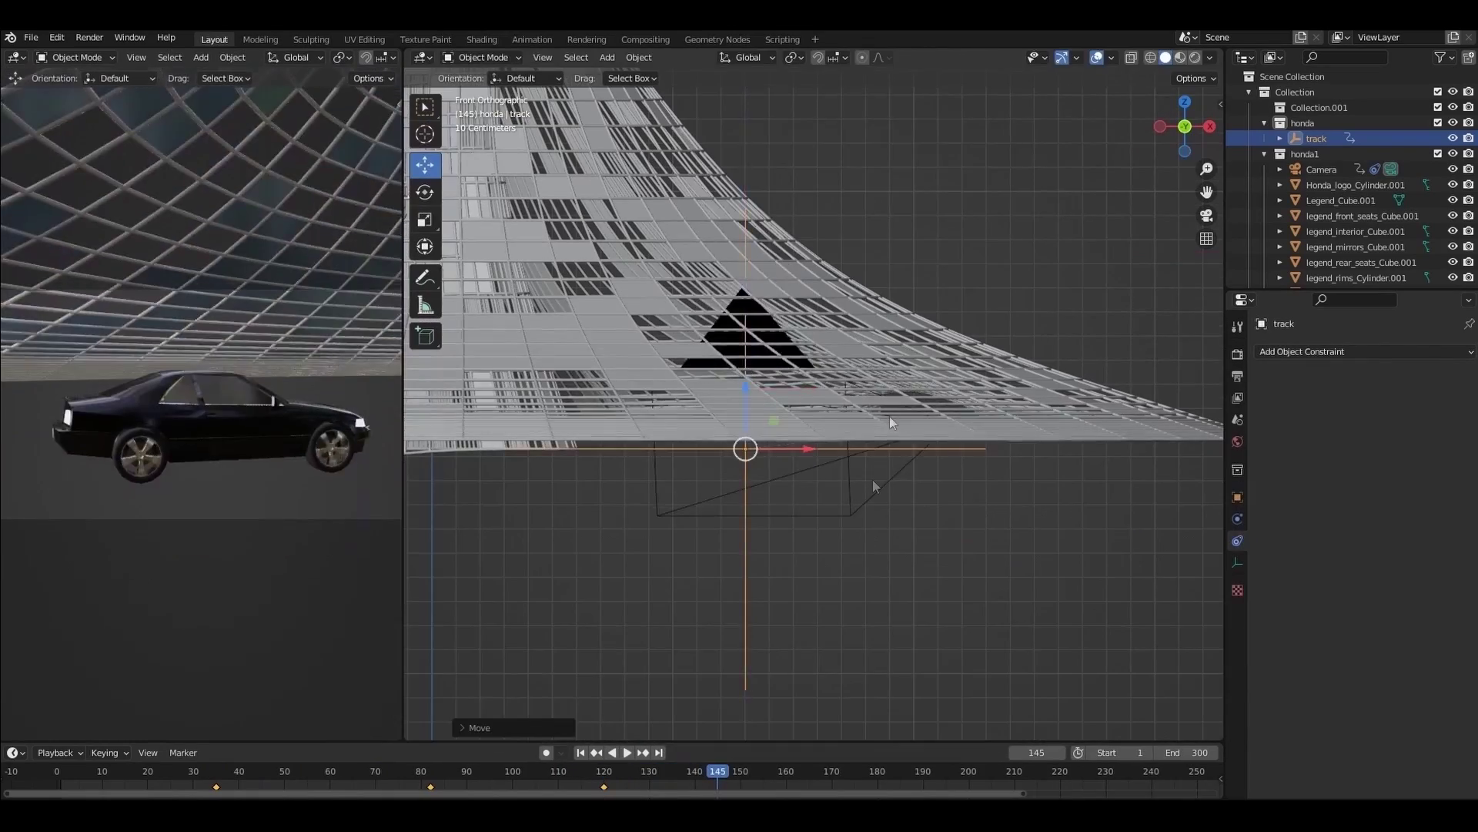
mouse_move(718, 773)
mouse_down()
mouse_move(593, 772)
mouse_move(738, 772)
mouse_up()
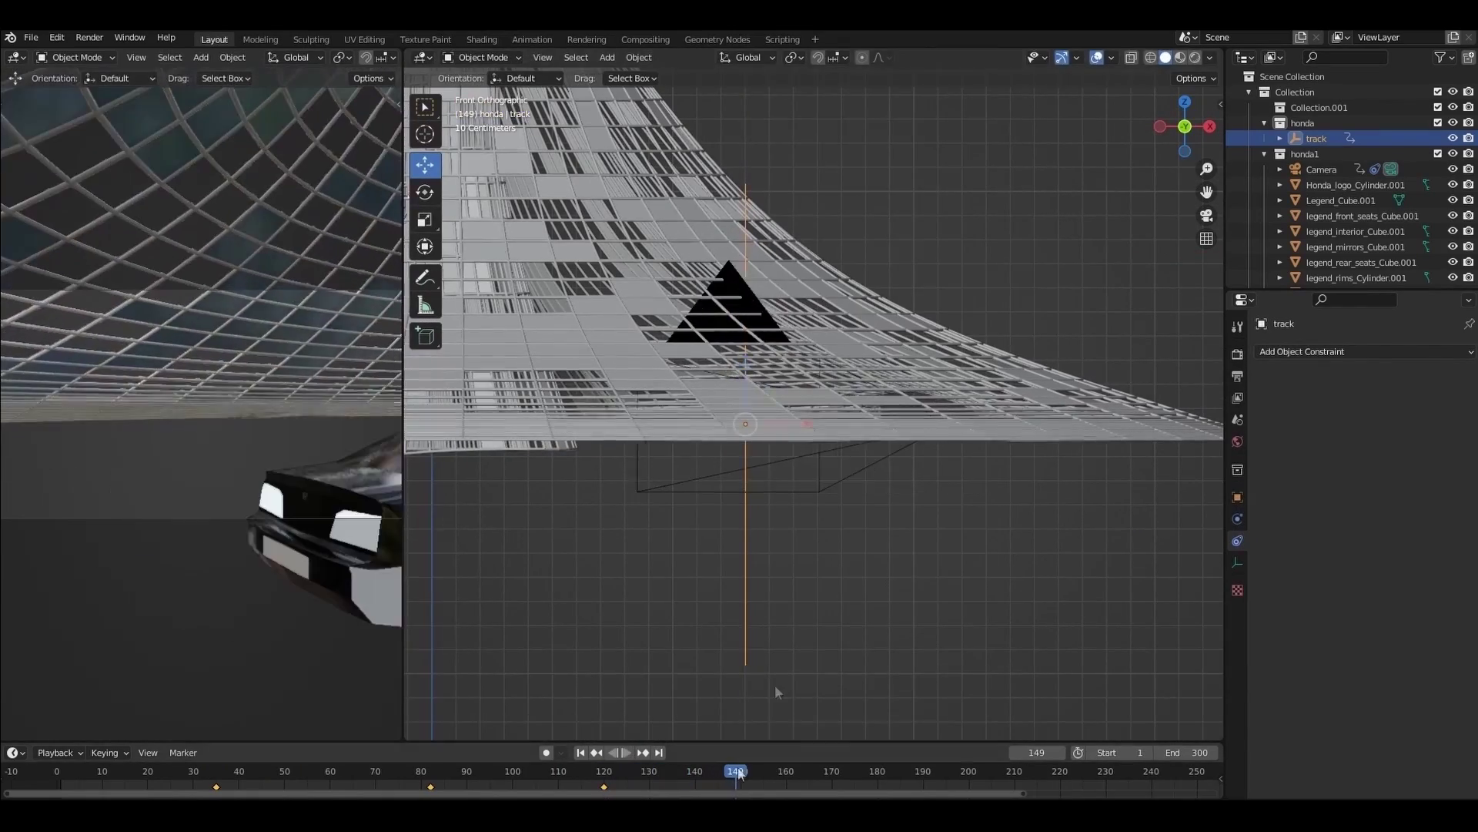
drag(807, 424, 636, 423)
key(KP_7)
key(g)
click(808, 476)
key(i)
click(809, 476)
Play back from frame 110, and shift the track empty at frame 149 about 1.7 m in X and 1 m in Y
click(555, 772)
key(space)
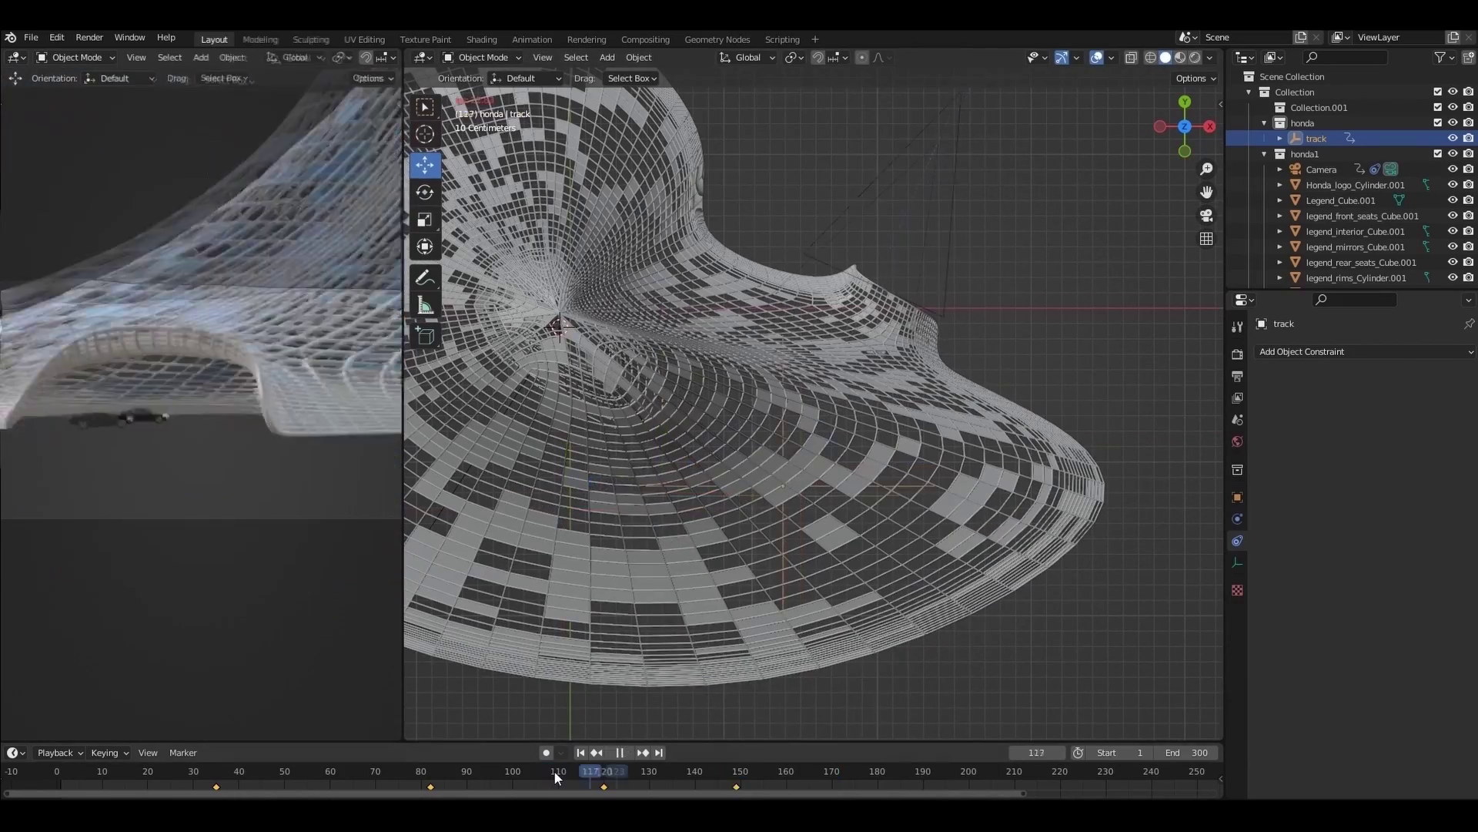
key(space)
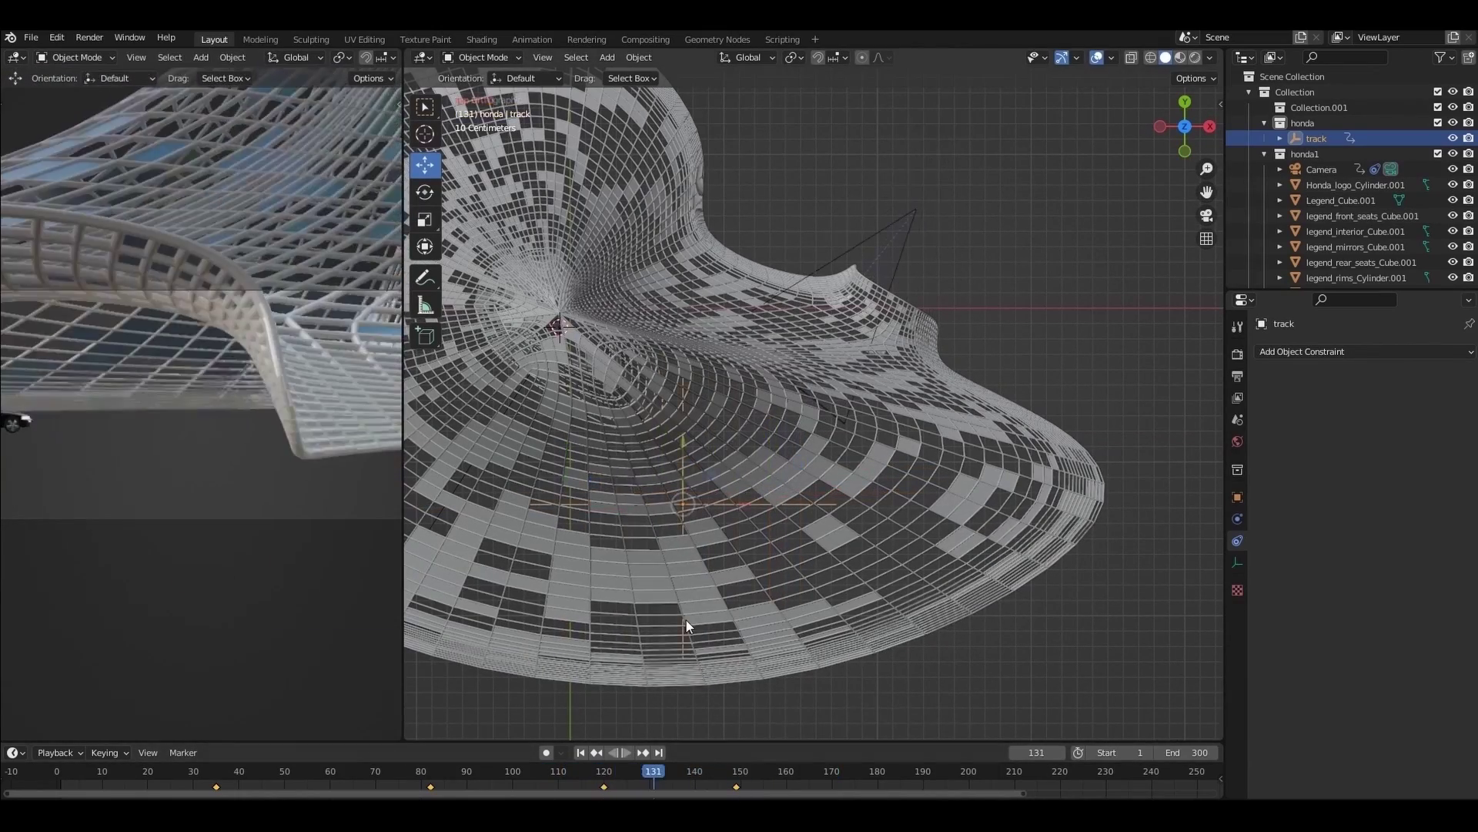
key(space)
key(g)
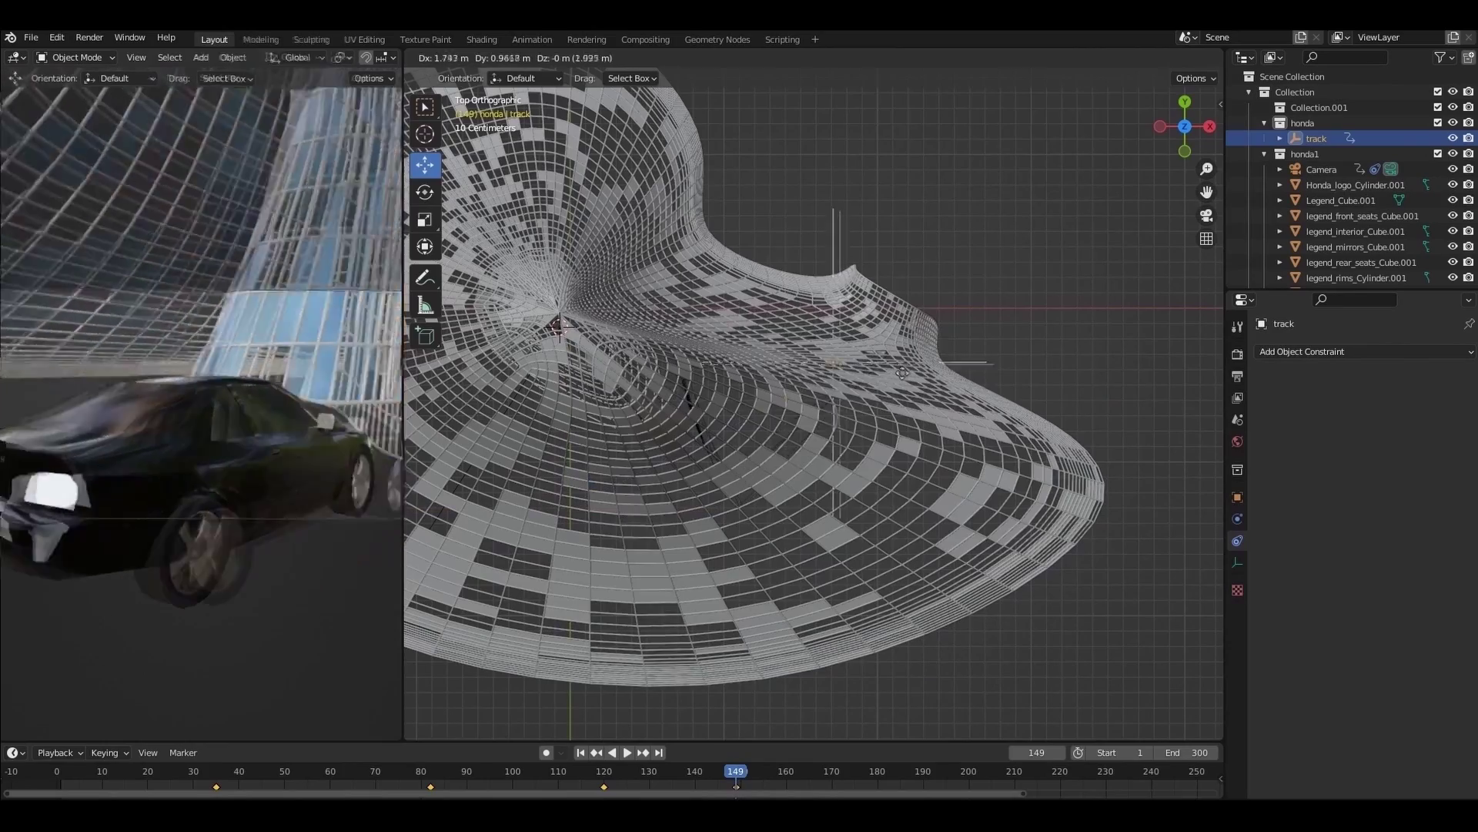
click(913, 372)
At frame 120, move the track empty near the structure's notched edge in the top view and keyframe it
click(604, 771)
key(g)
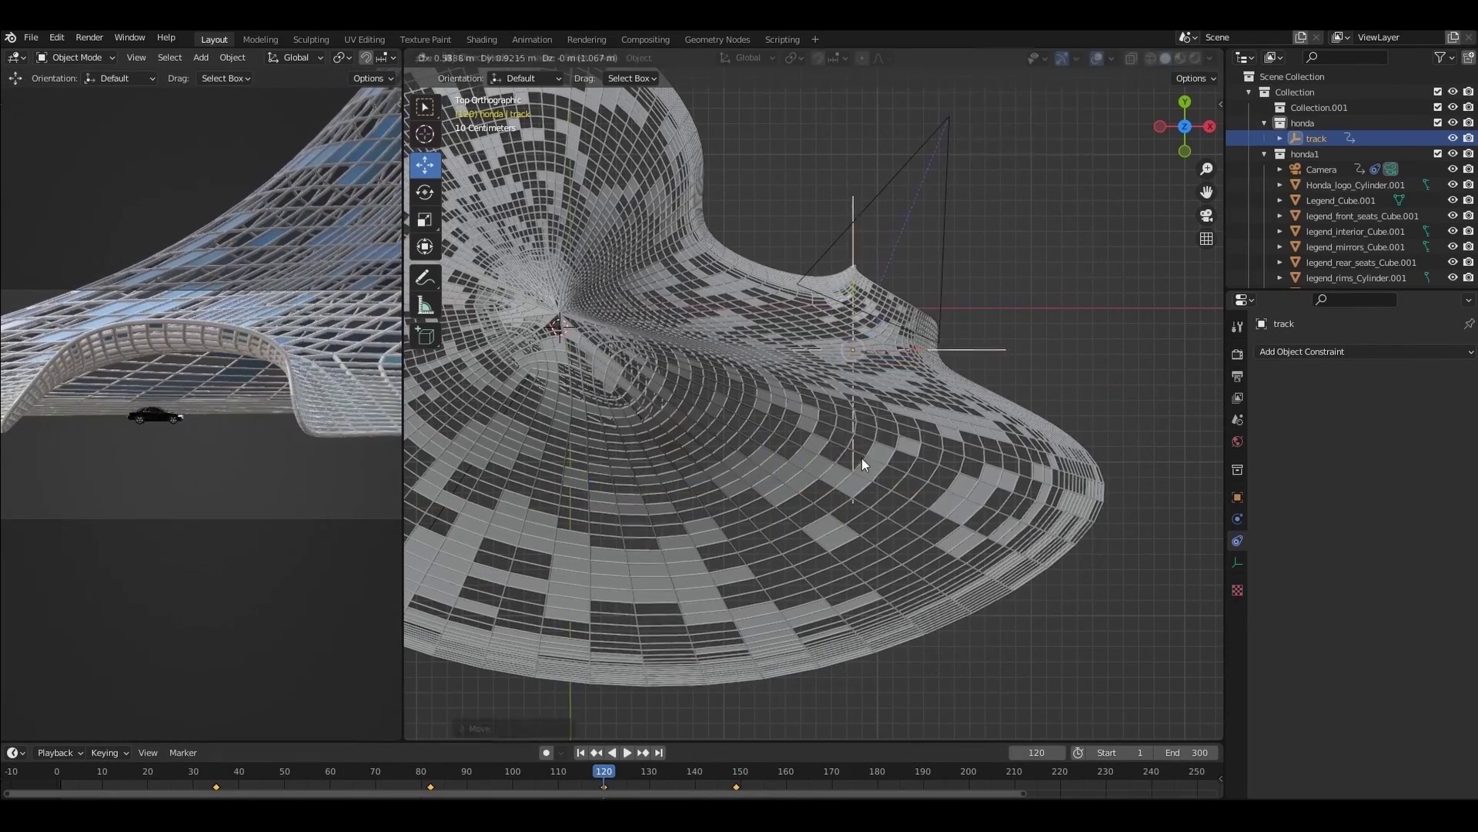
key(i)
click(984, 447)
Play back the animation from the start and keyframe the track empty at frame 169
click(50, 772)
key(space)
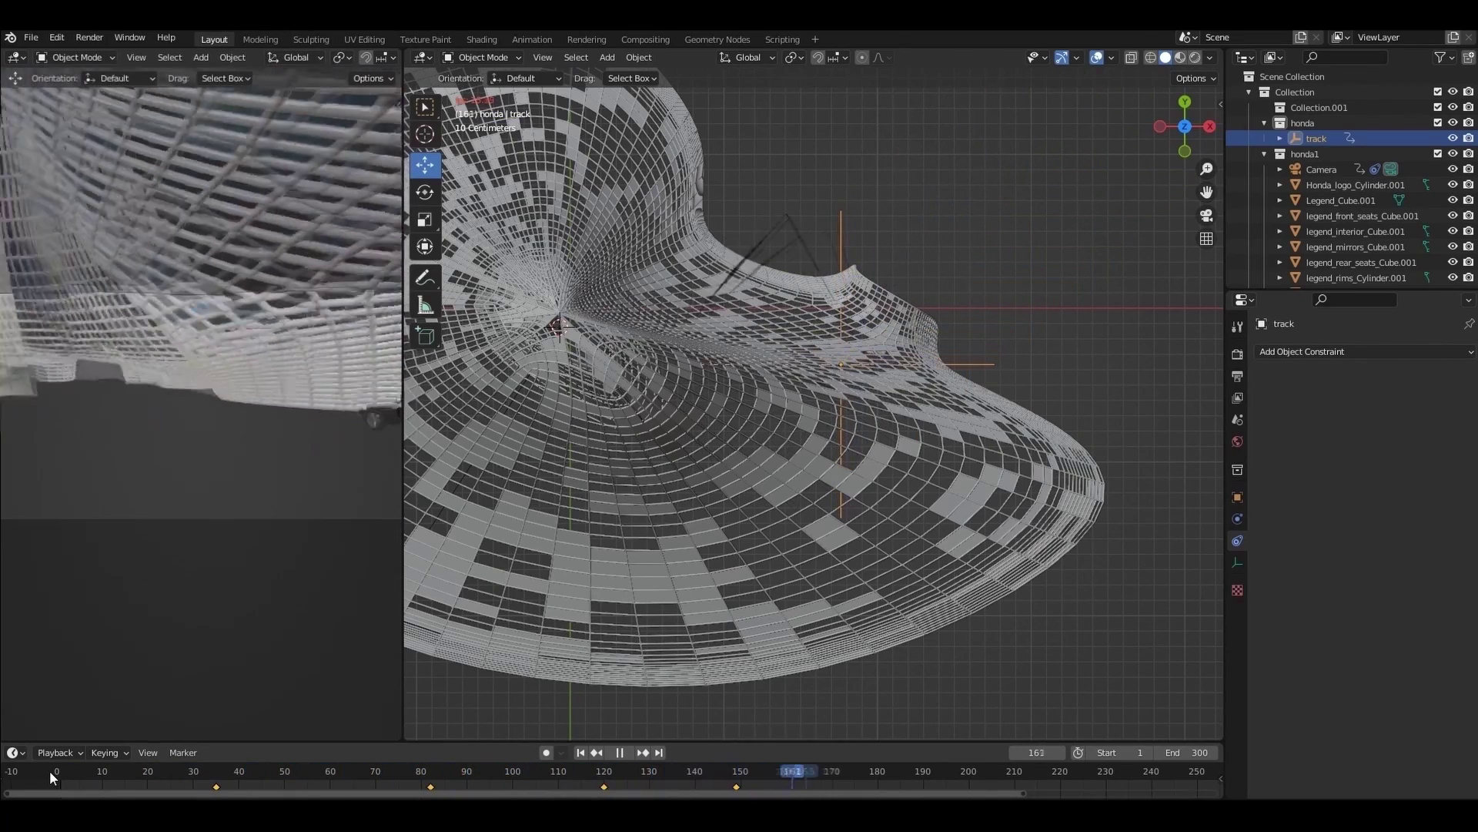
drag(736, 773, 756, 774)
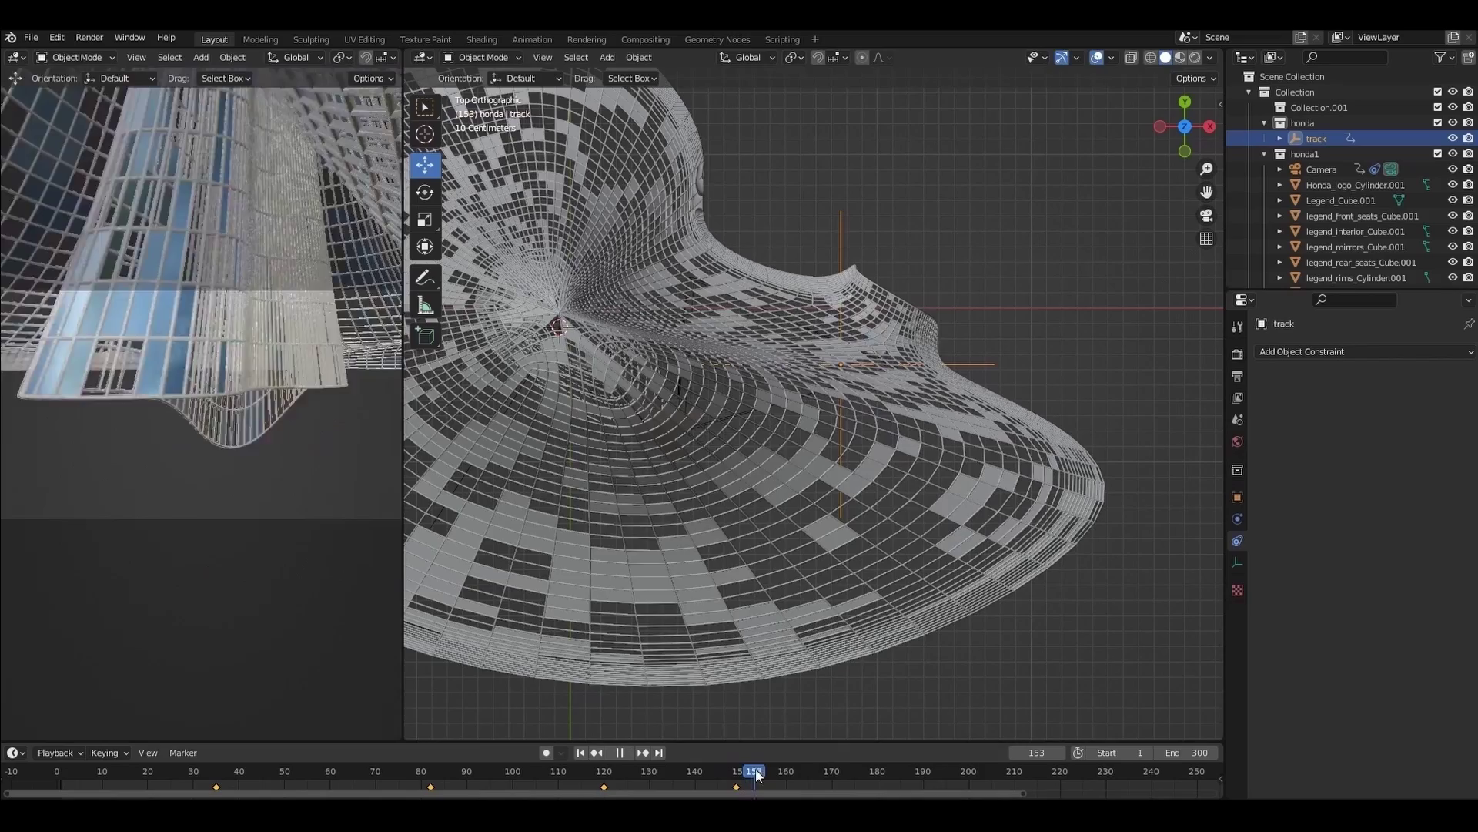
key(i)
key(space)
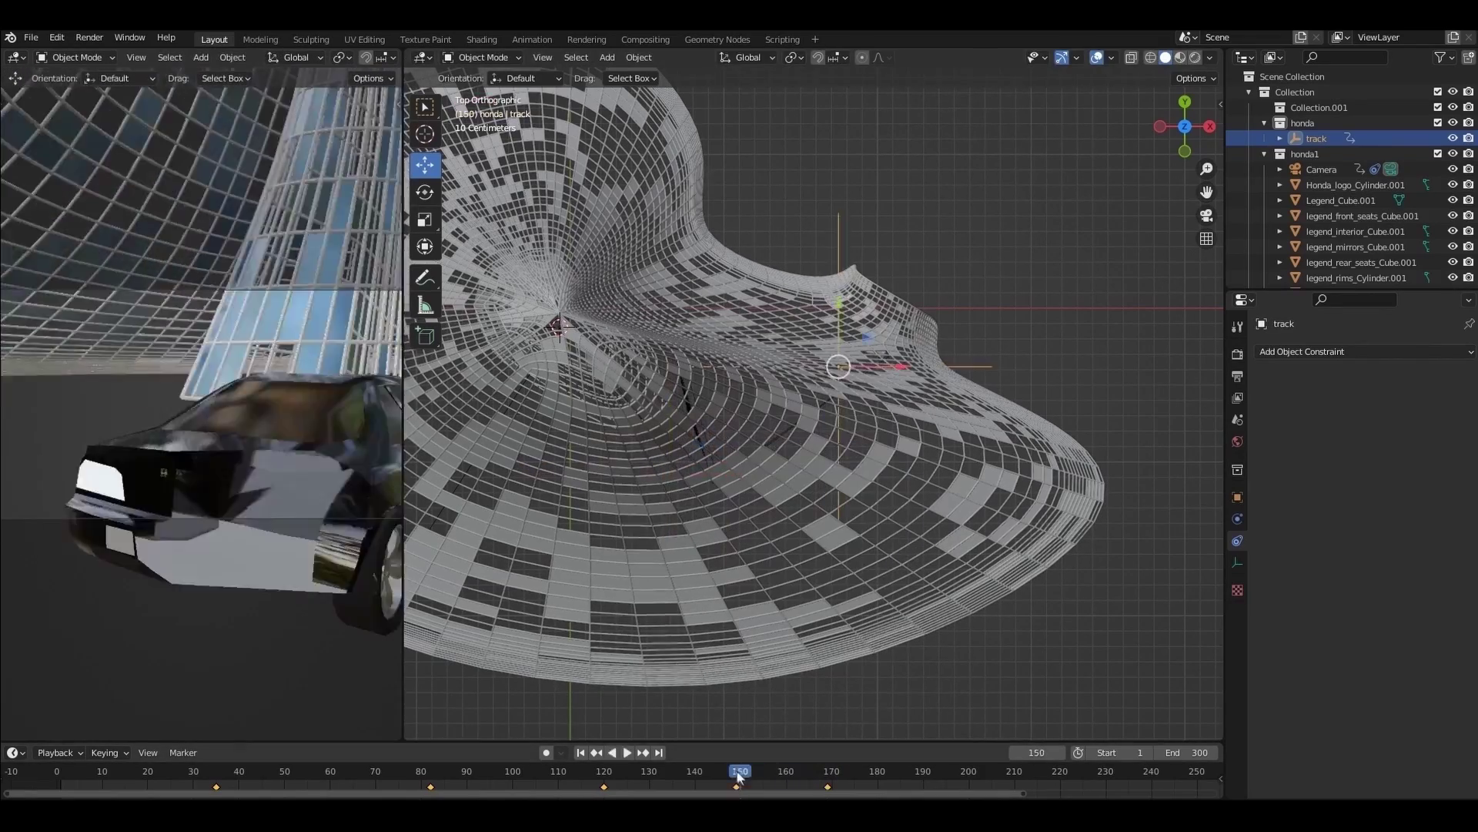
Move the track empty beneath the structure's centre at frames 242 and 300, keyframing its location, rotation and scale
key(g)
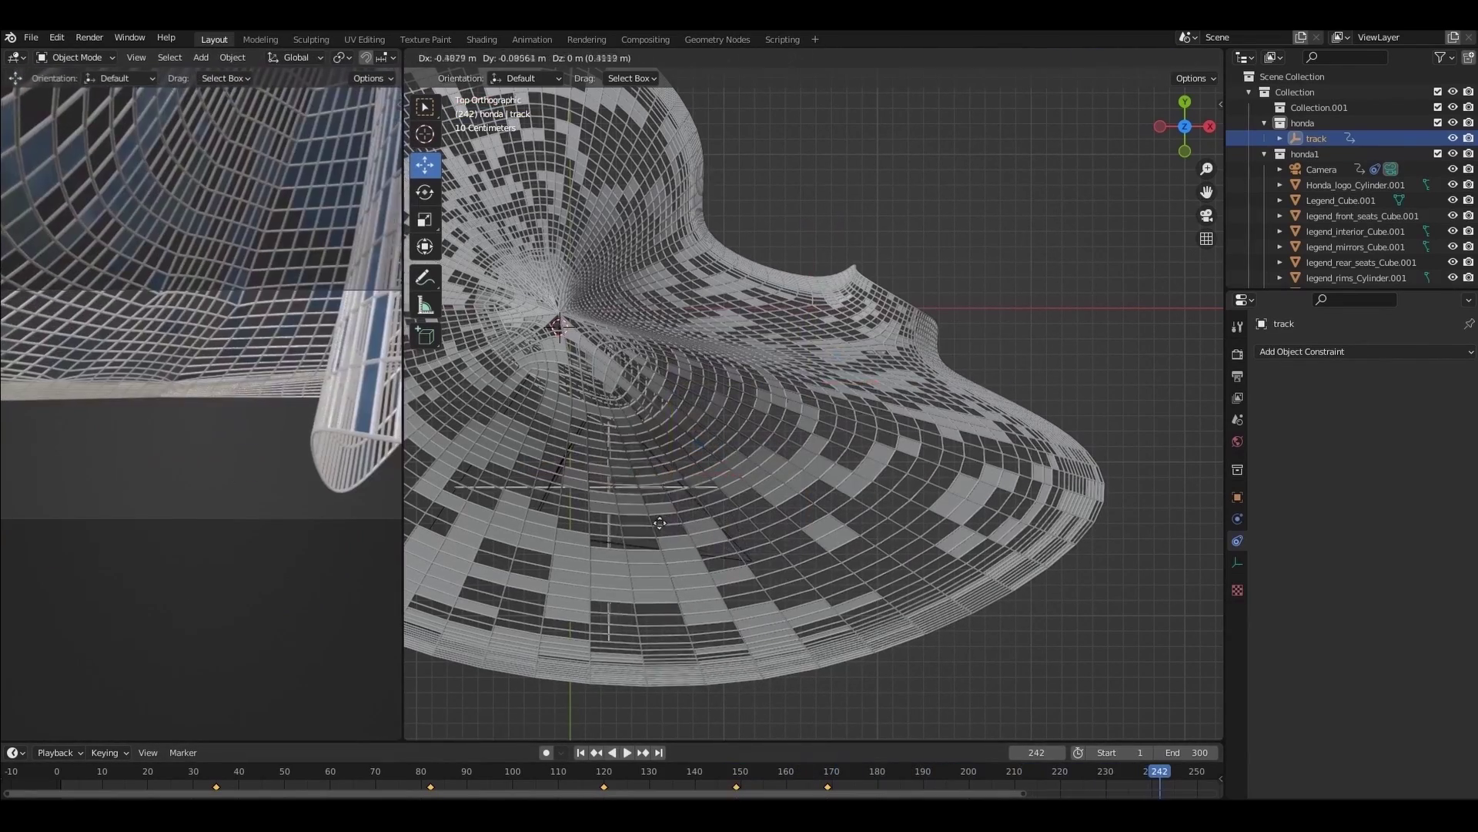
click(609, 532)
key(i)
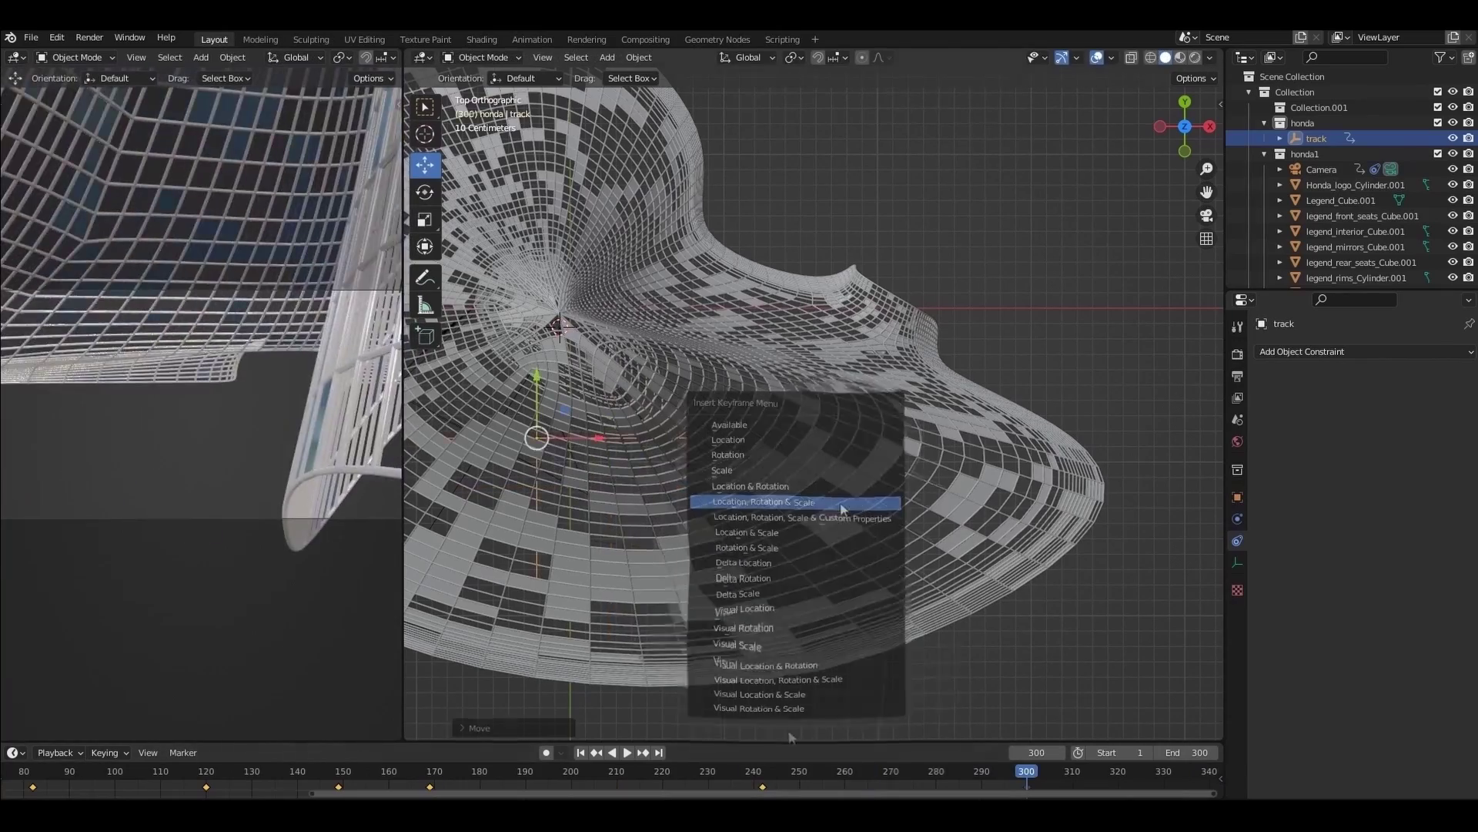
click(842, 505)
Unhide the ground Plane and play the animation to check the car framing with the floor visible
click(900, 772)
scroll(1359, 195, down, 6)
click(1452, 274)
click(452, 772)
key(shift+Left)
key(space)
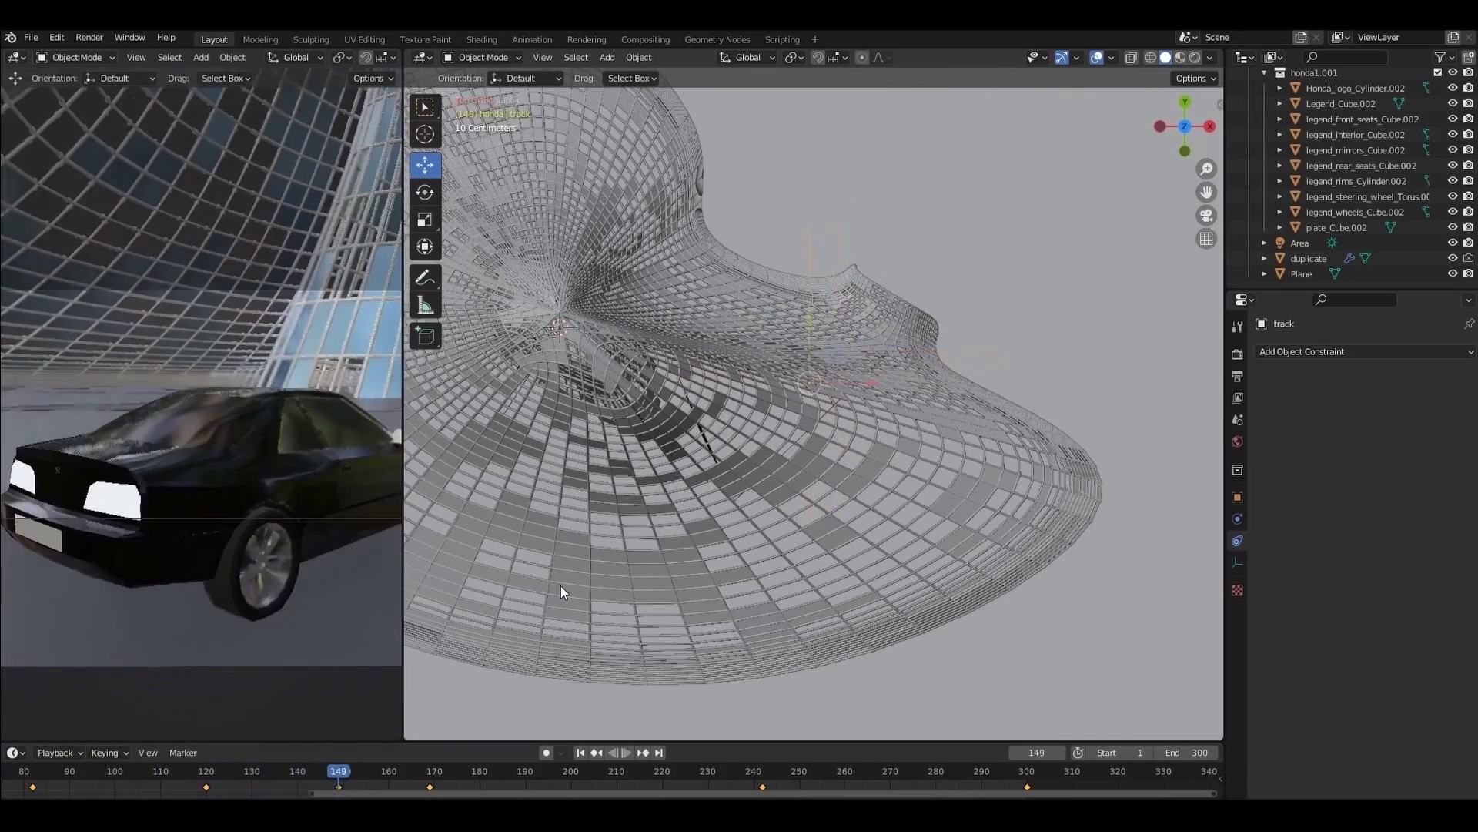
key(space)
key(shift+ctrl+space)
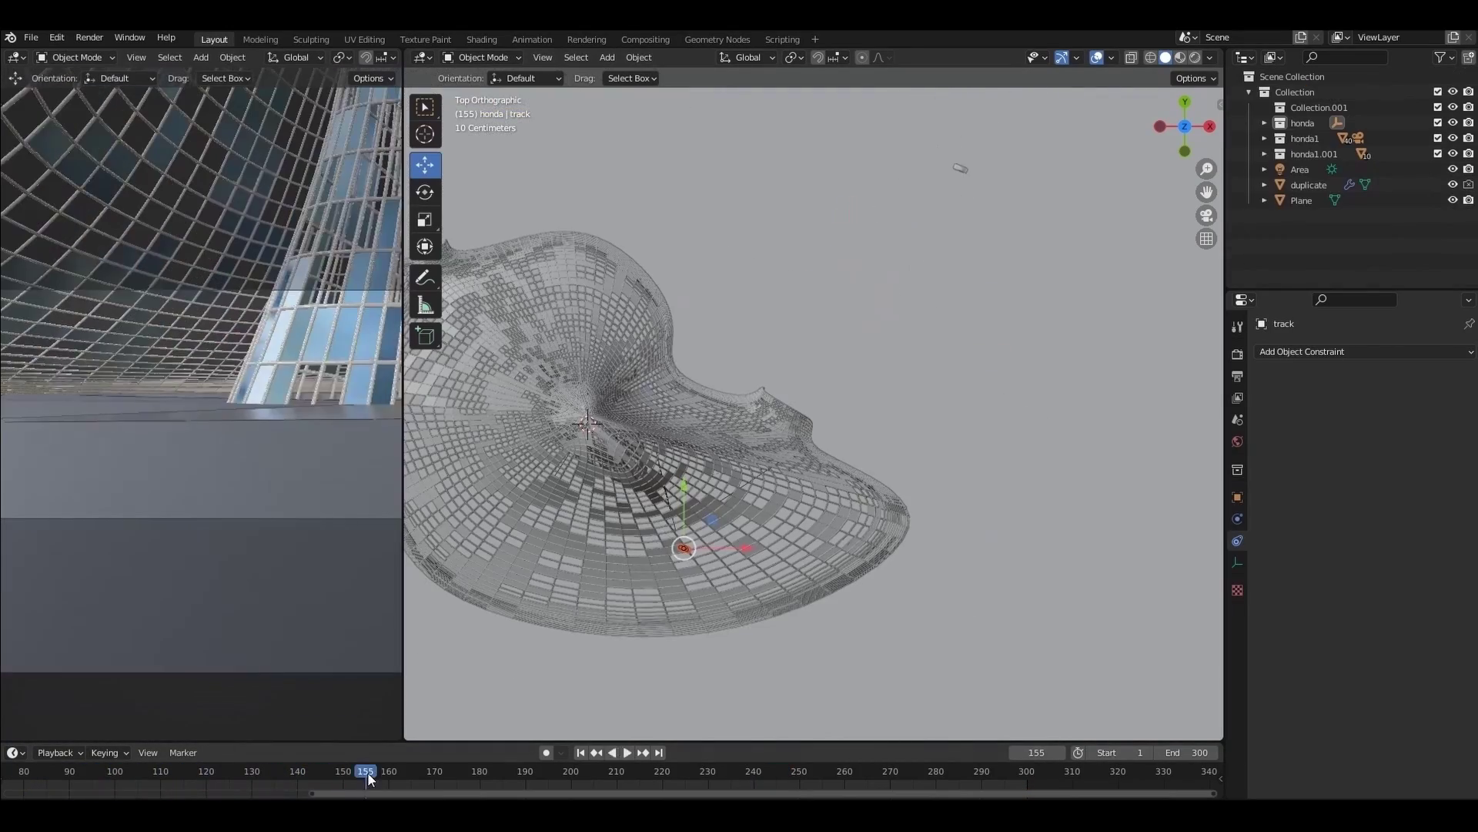
drag(368, 773, 123, 770)
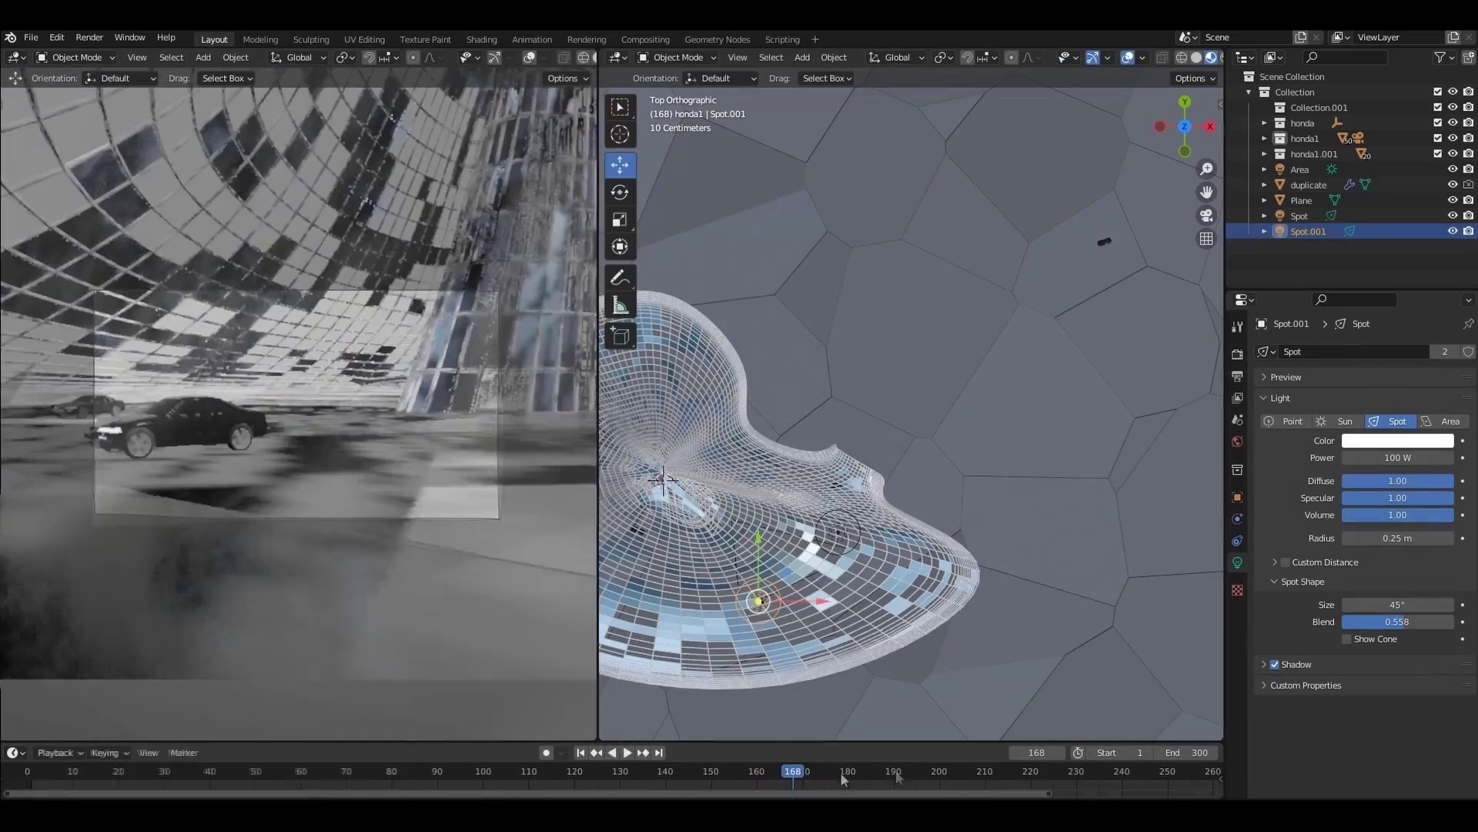
Scrub through the animation and raise the Spot.001 light slightly along Z
drag(841, 774, 1078, 771)
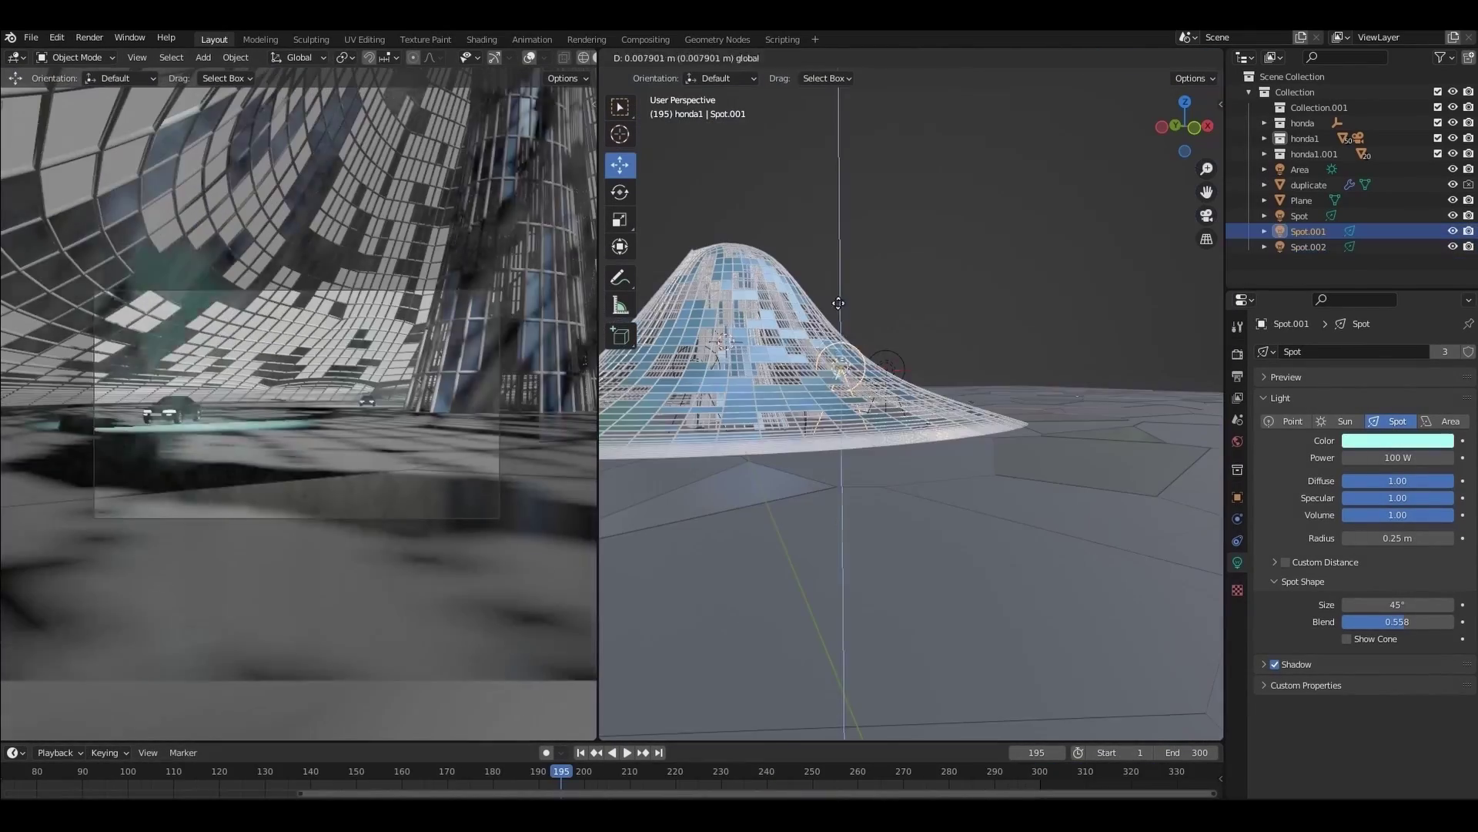
drag(838, 304, 840, 296)
click(735, 771)
Set the Area sun light's colour to a warm cream
click(1397, 440)
click(1367, 304)
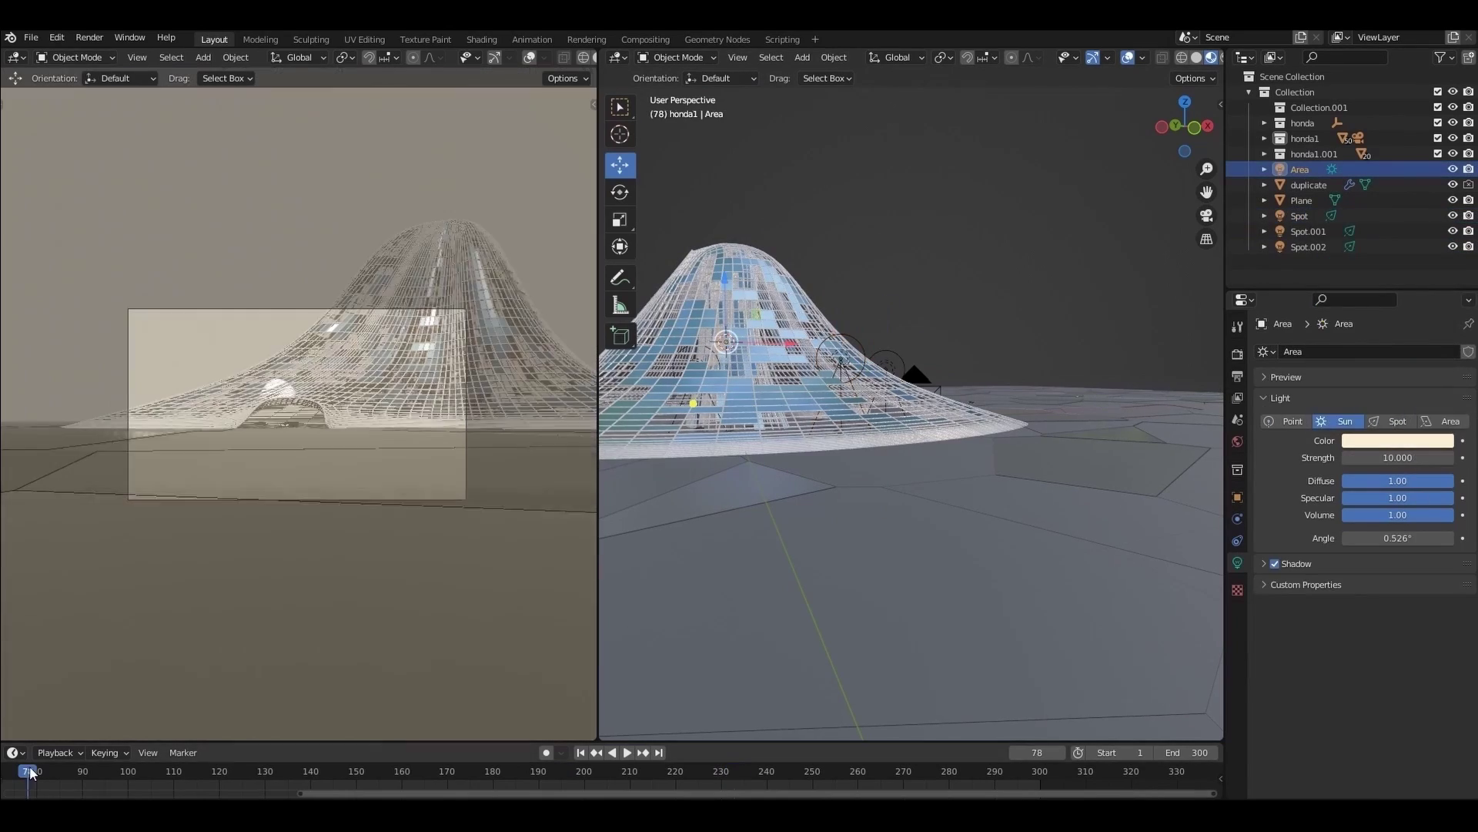
Change an option in the scene's render settings and scrub the animation to check the rendered look
click(1238, 376)
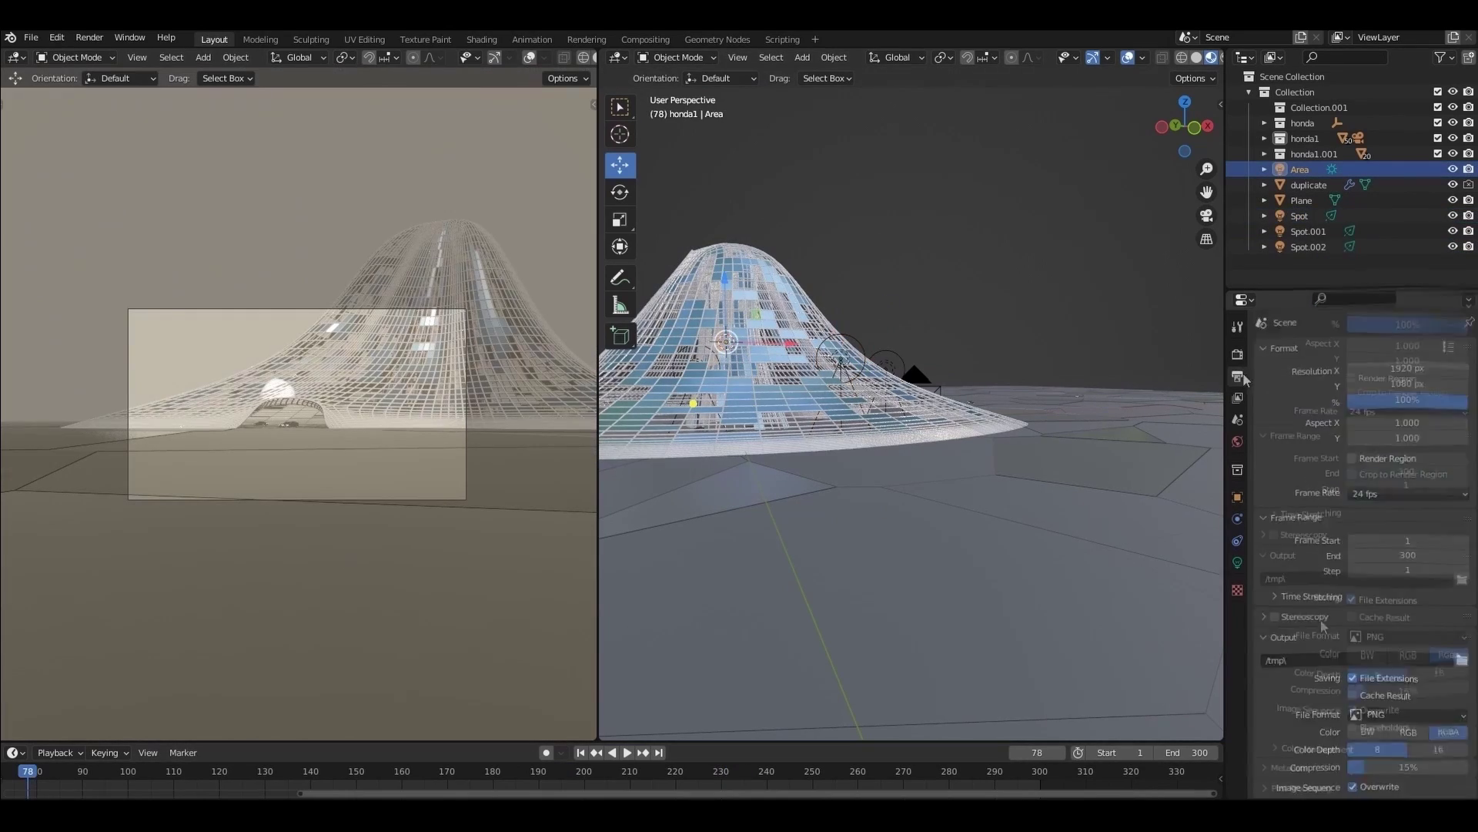
click(1237, 354)
click(1271, 787)
scroll(1309, 762, down, 4)
click(1386, 707)
click(1376, 659)
drag(287, 770, 851, 774)
scroll(1255, 385, up, 4)
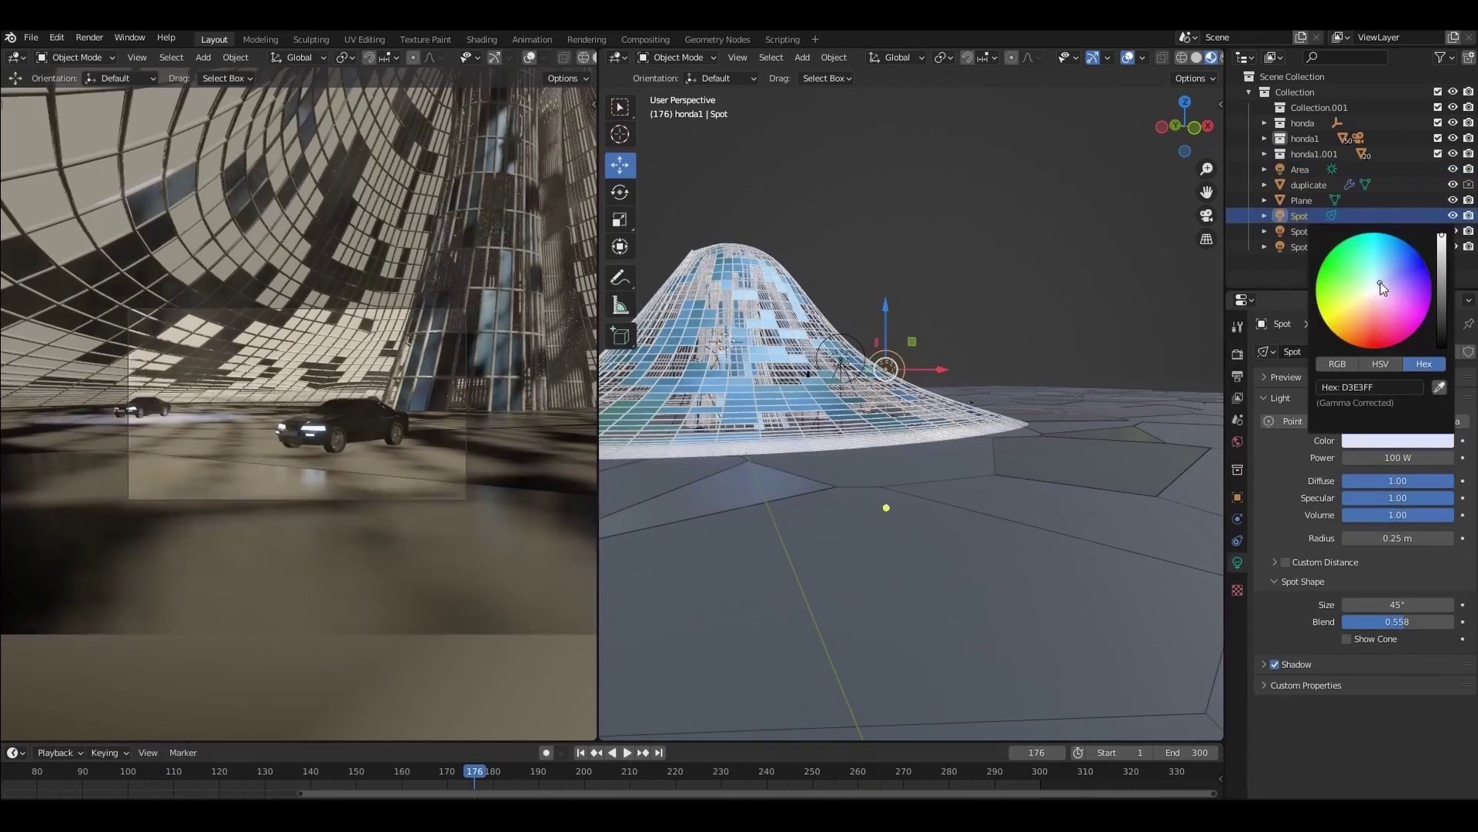
Set the Area sun light's colour to the pale blue D1EBFF, checking it on the car frames
click(1303, 170)
click(1390, 441)
click(1386, 279)
drag(256, 770, 467, 772)
click(1393, 442)
click(1380, 282)
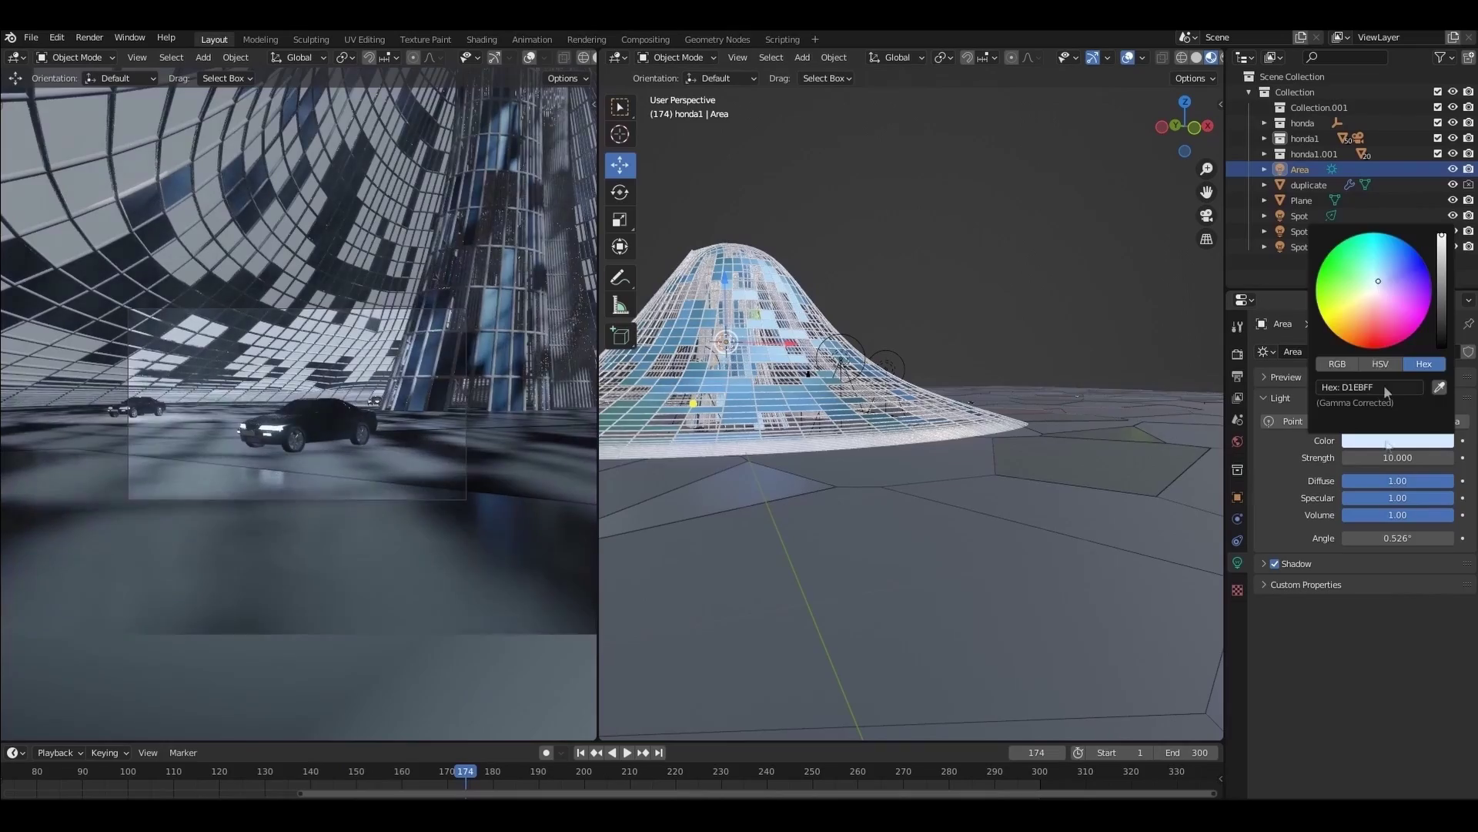
Set the Area sun light's strength to 30 after trying 100, and scrub the animation to check the brightness
click(1395, 456)
text(100)
key(Return)
click(1407, 457)
text(30)
key(Return)
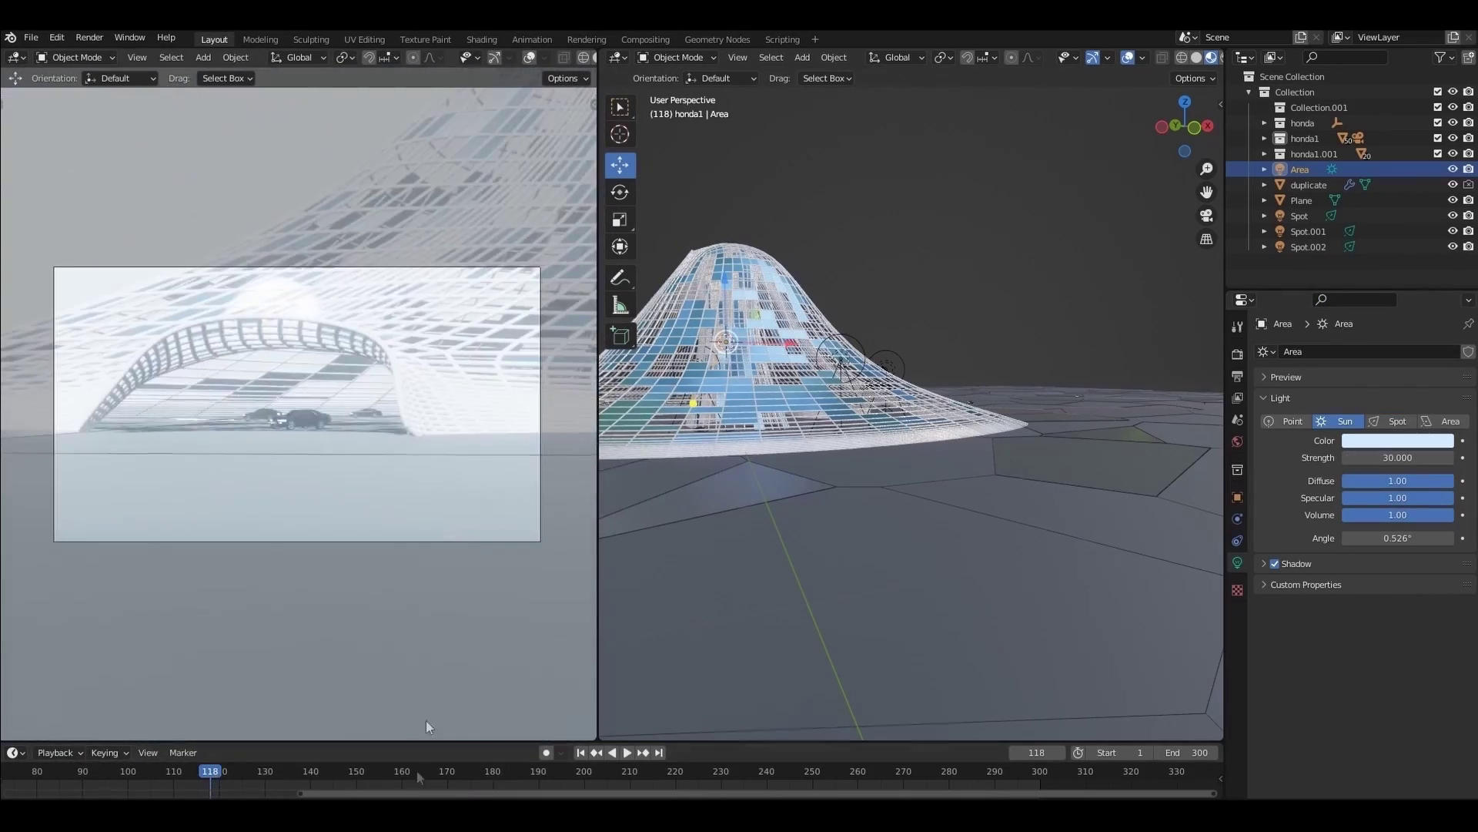
drag(422, 770, 1042, 770)
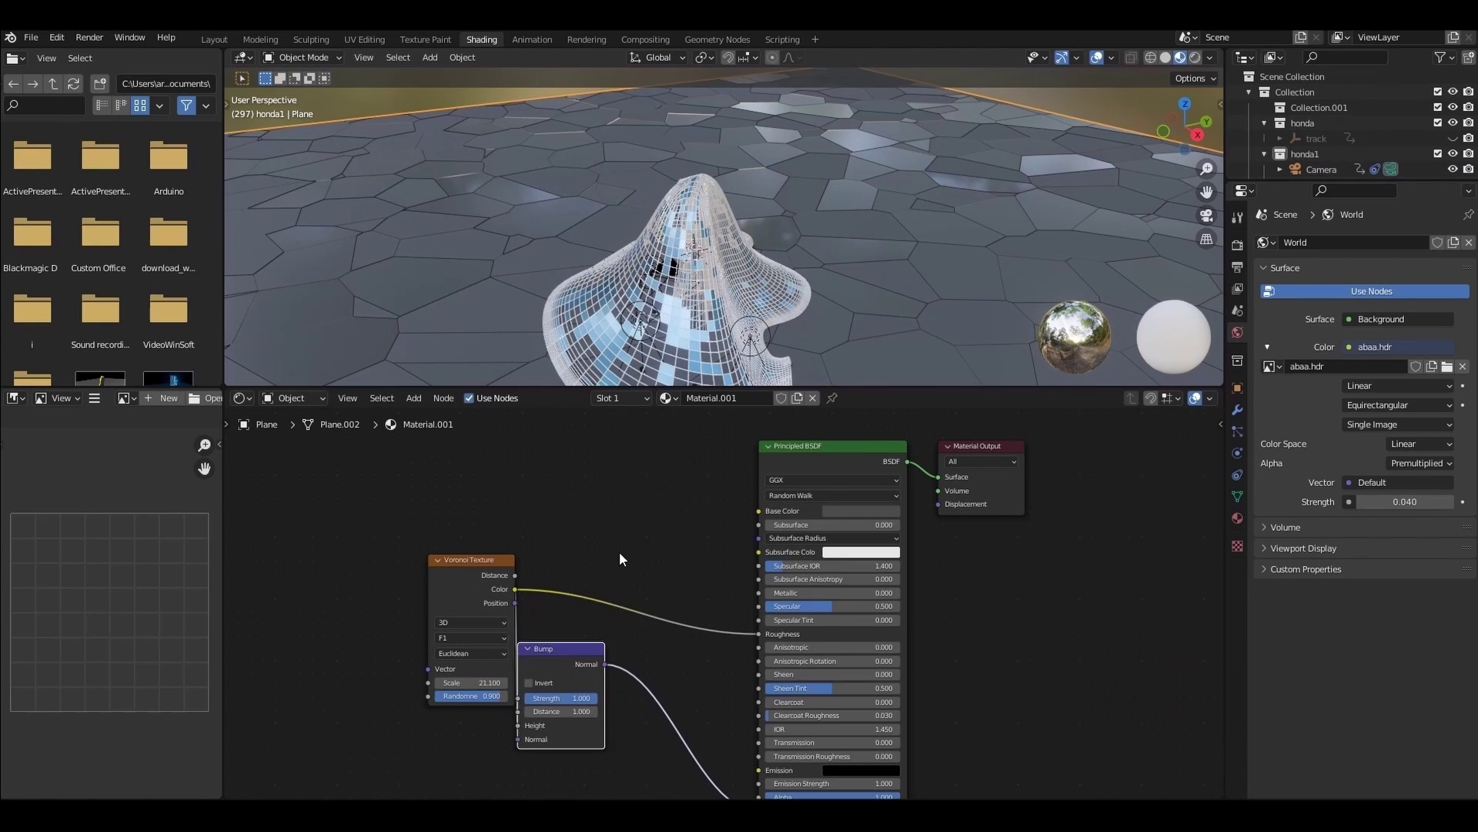
Insert a ColorRamp node between the floor's Voronoi Texture colour and the Principled BSDF roughness, moving the Bump node clear
key(shift+a)
click(596, 553)
text(co)
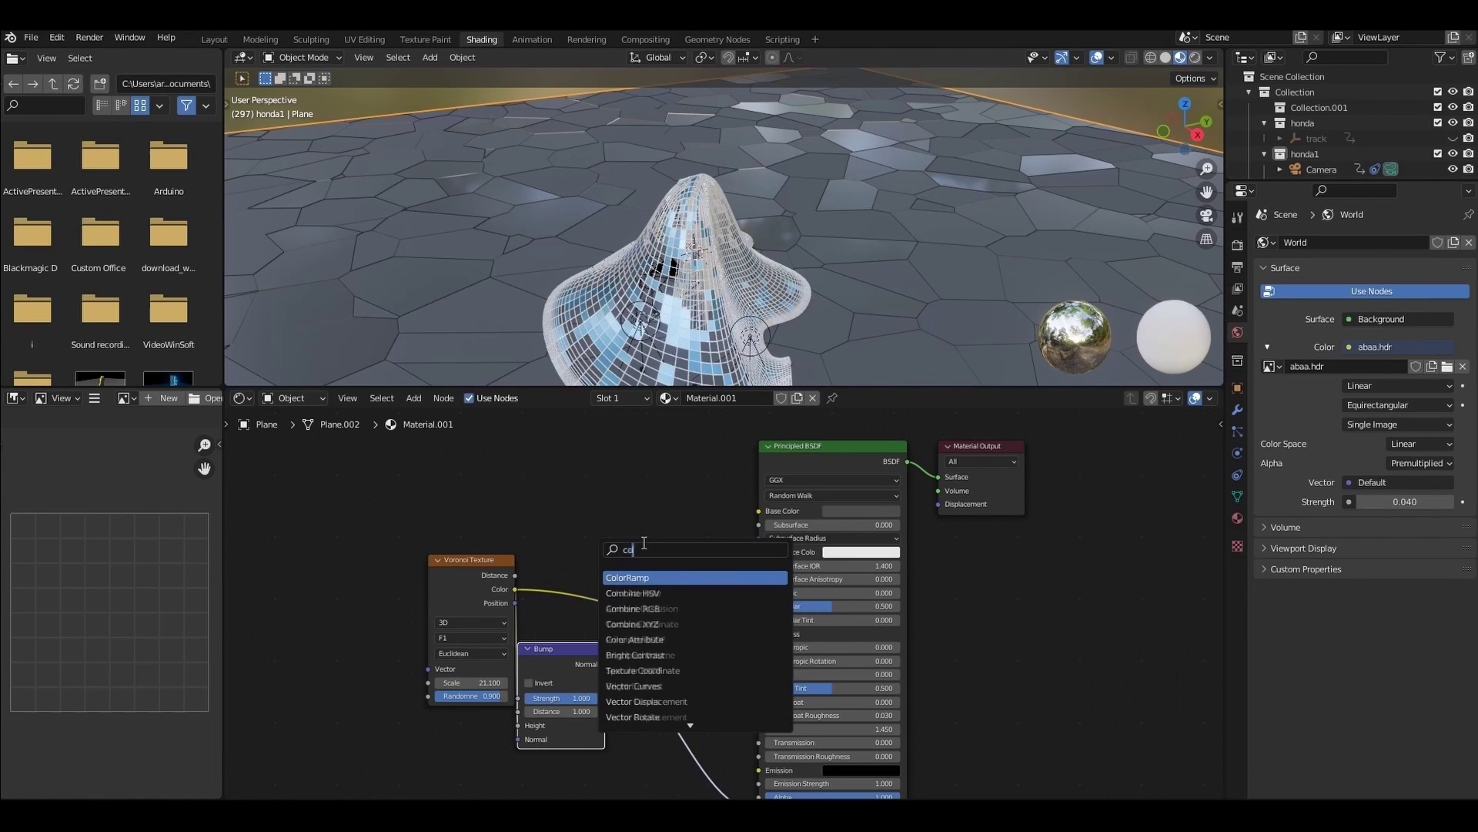
text(lor)
click(648, 577)
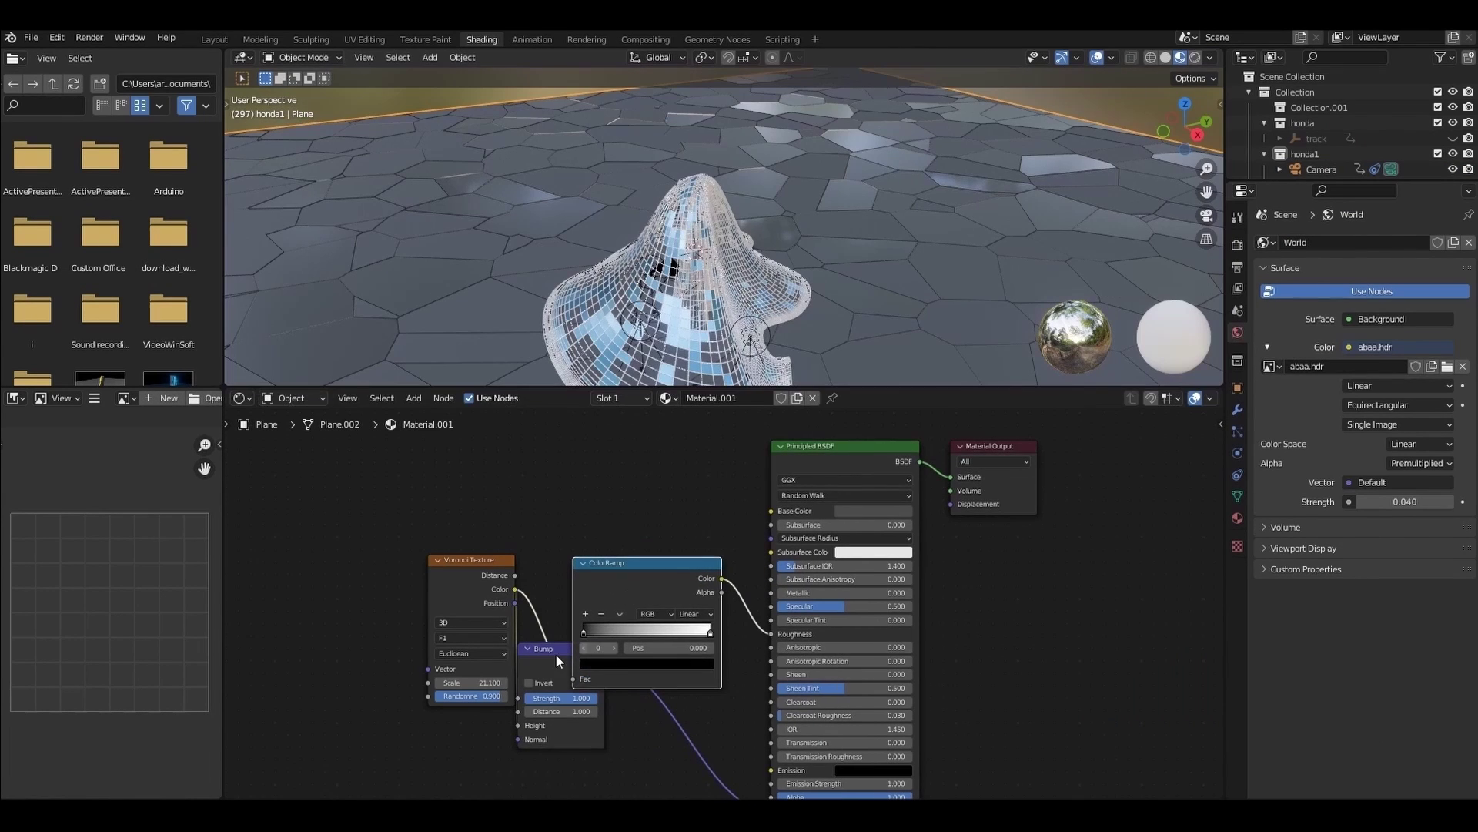
click(560, 747)
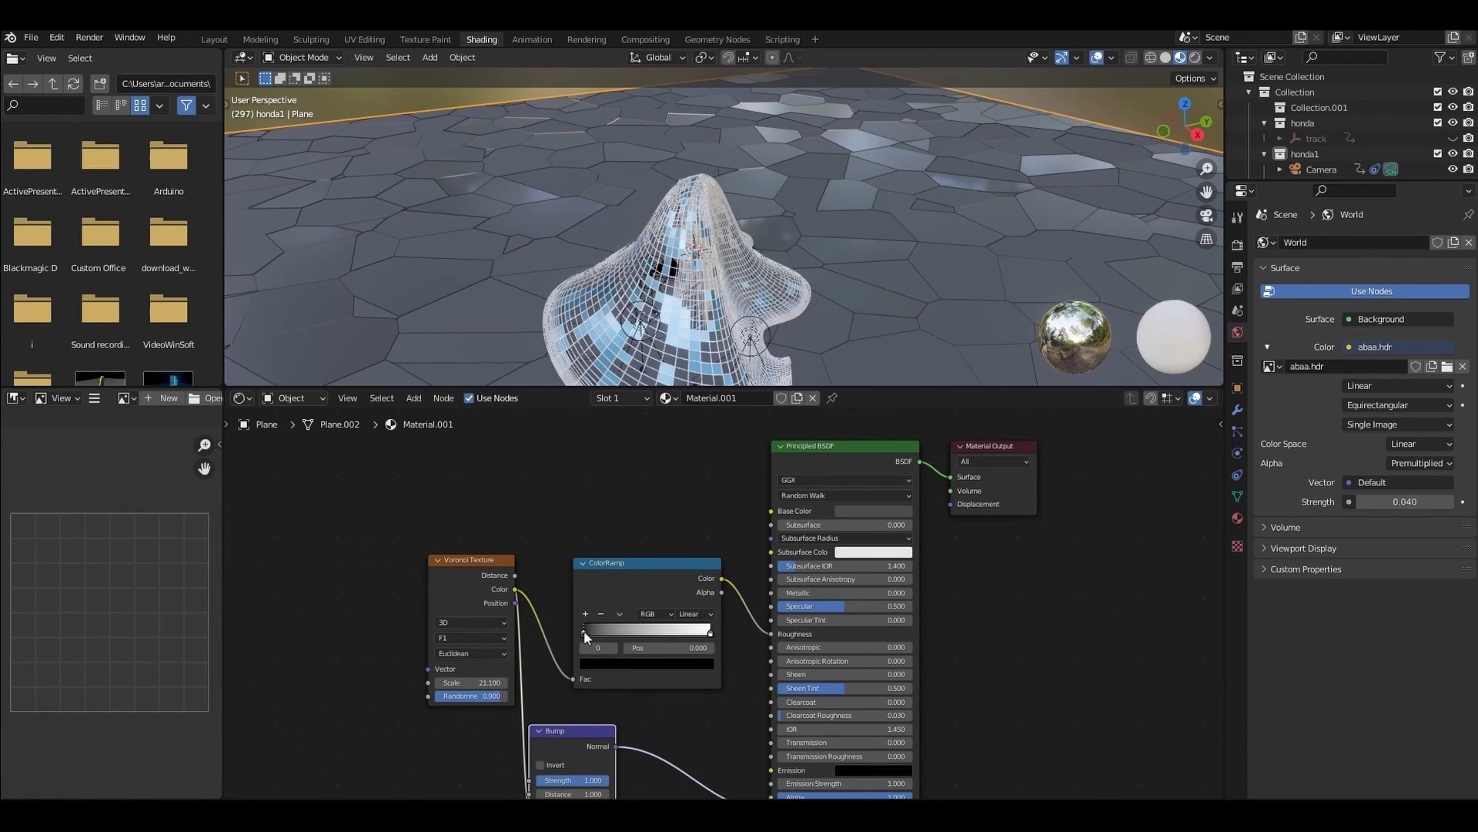
Set the black stop of the floor's roughness ramp to position 0.723 to sharpen the glossy patches
drag(585, 635, 727, 635)
click(709, 633)
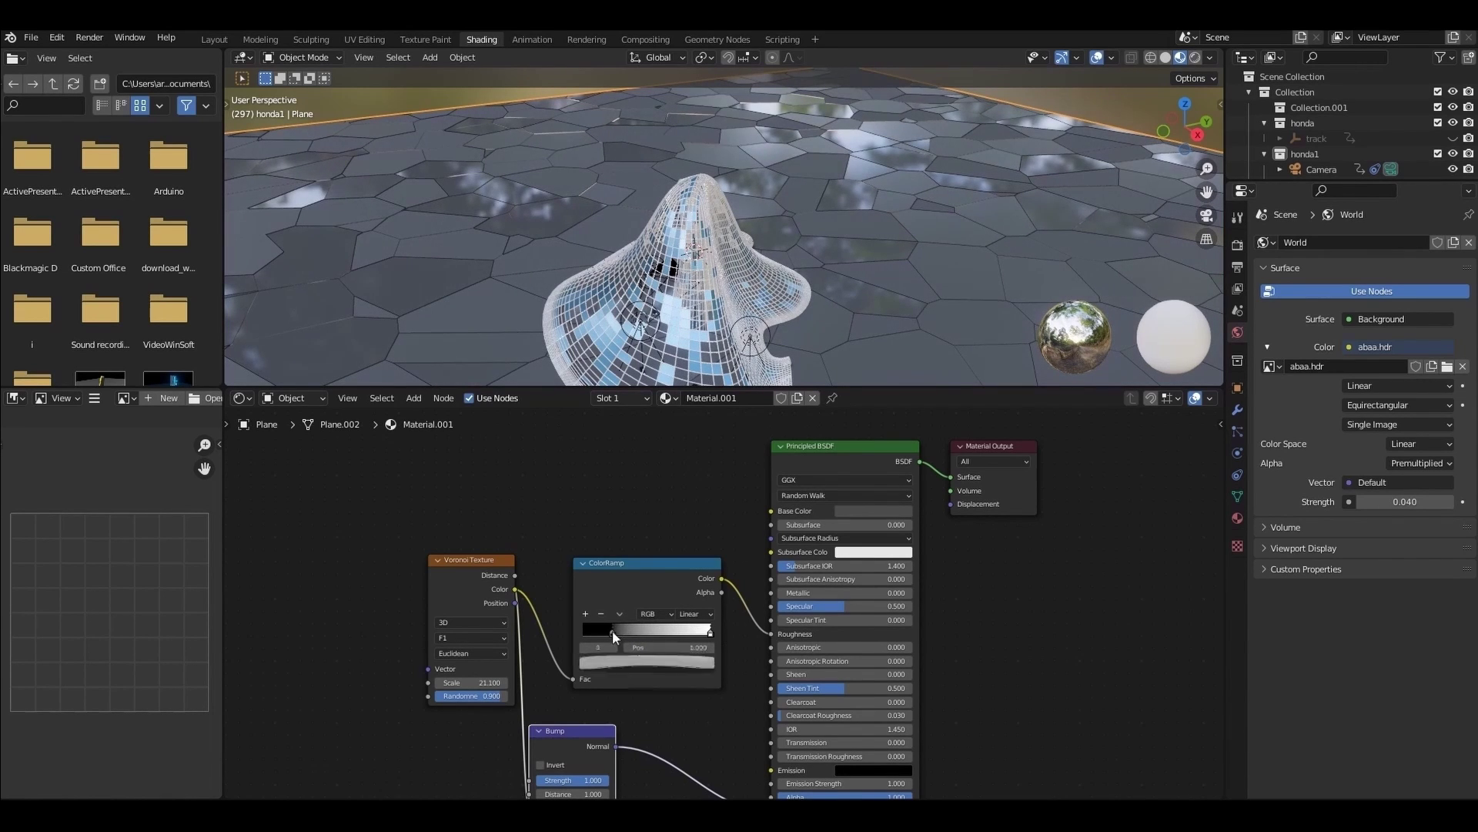
drag(612, 630, 682, 625)
Check the floor's reflections through the camera in rendered shading and at other animation frames
key(KP_0)
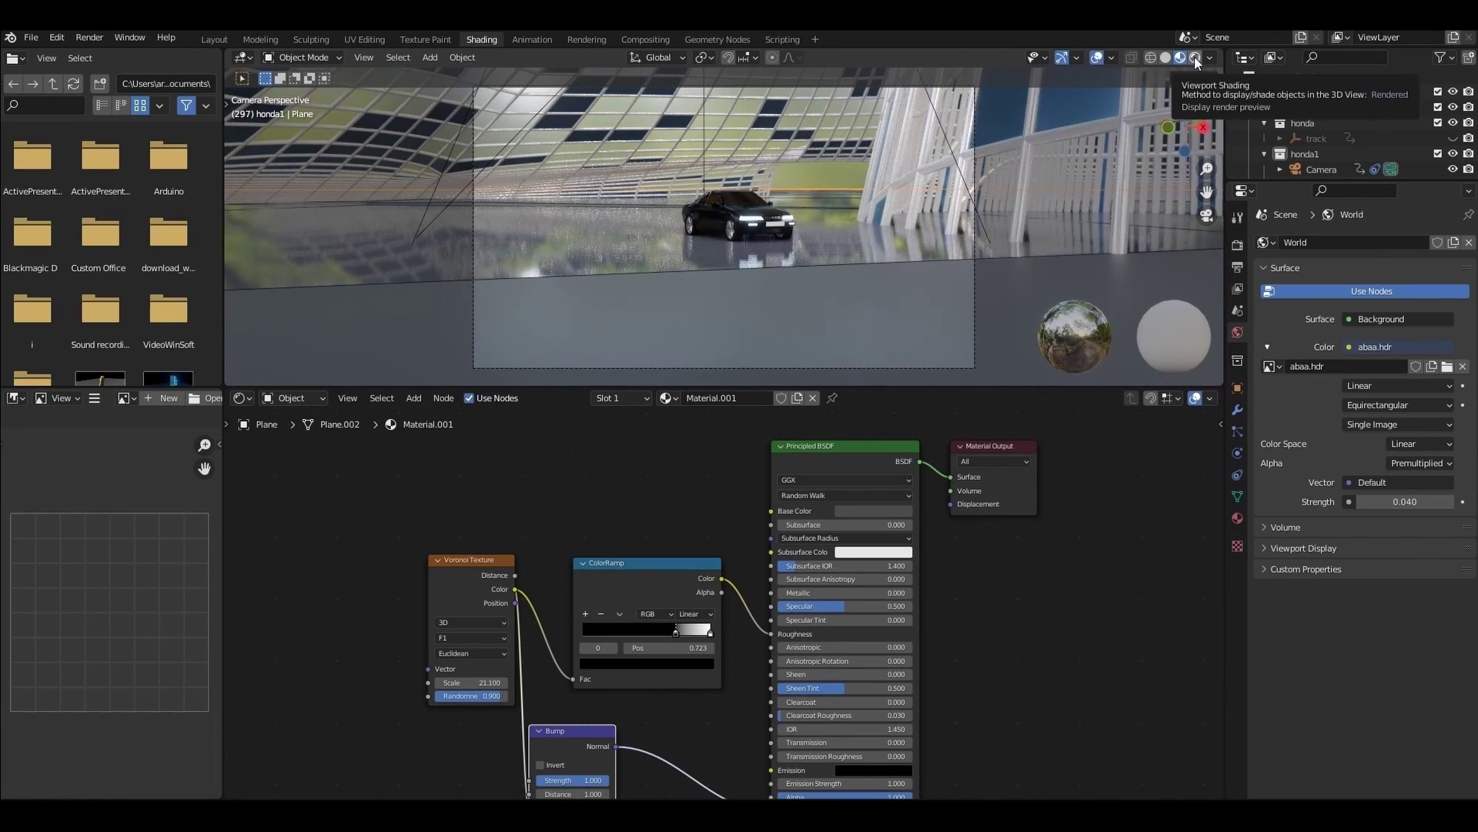
click(1195, 57)
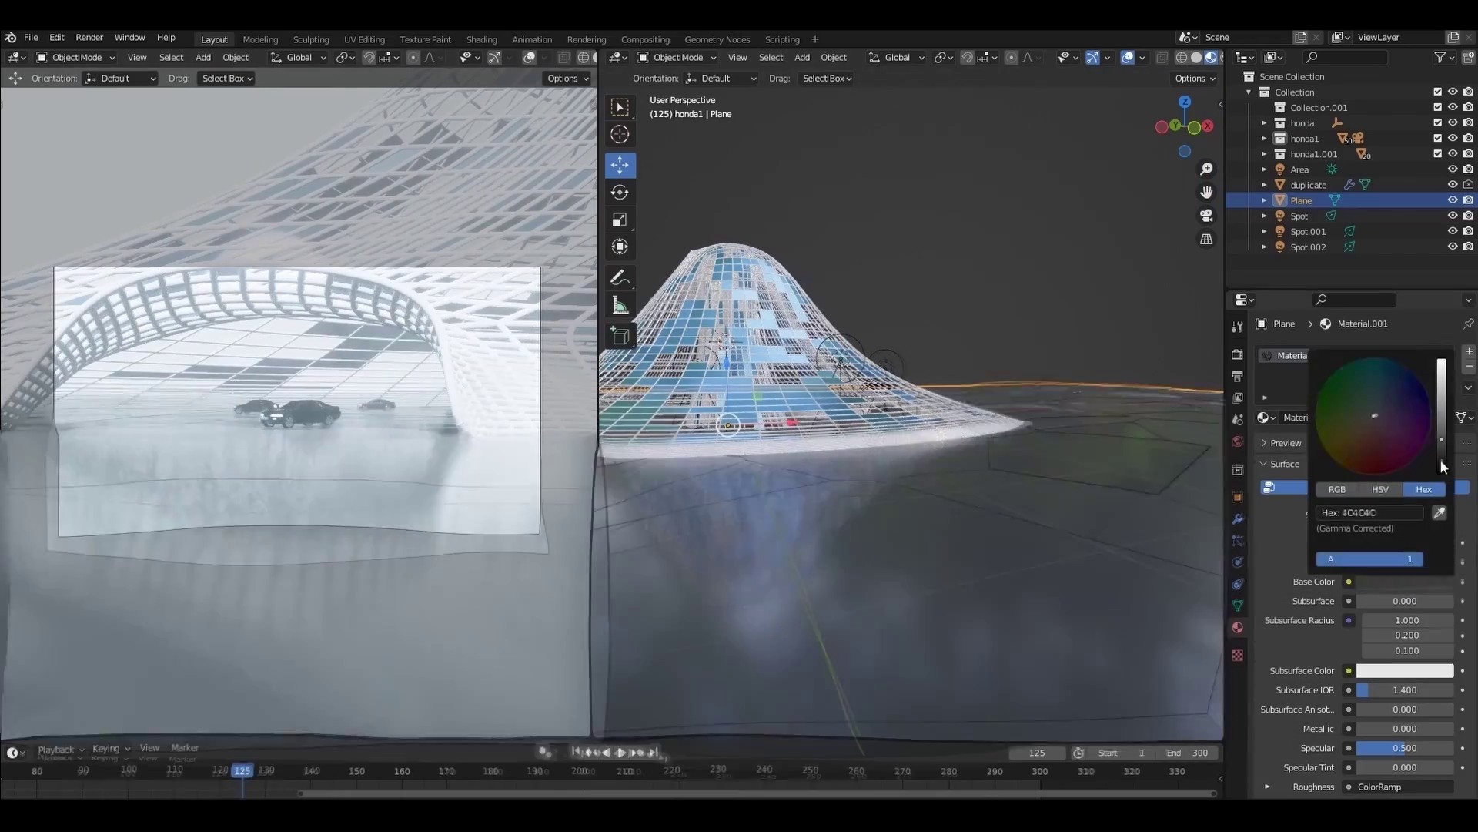
click(542, 774)
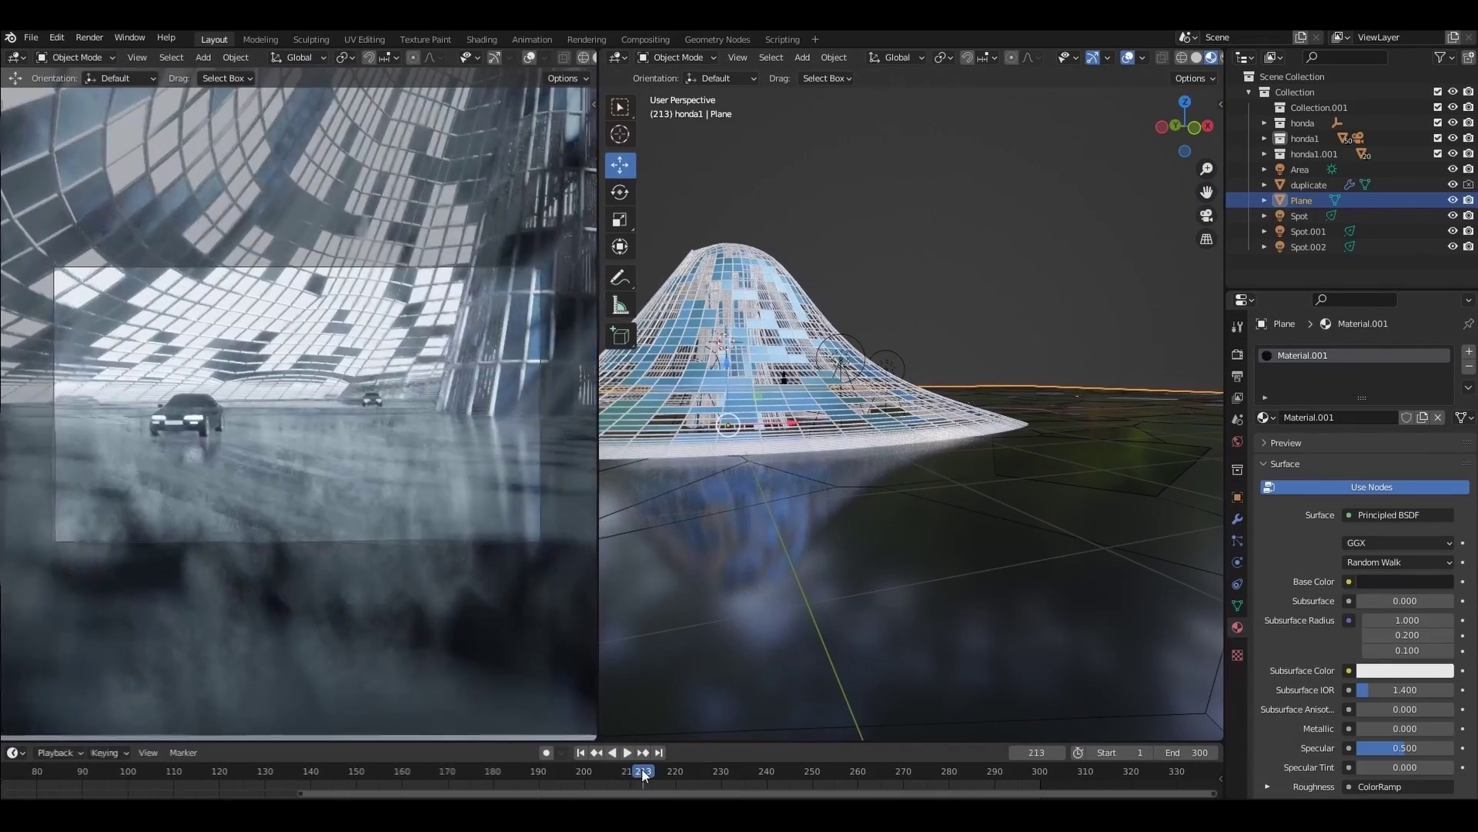